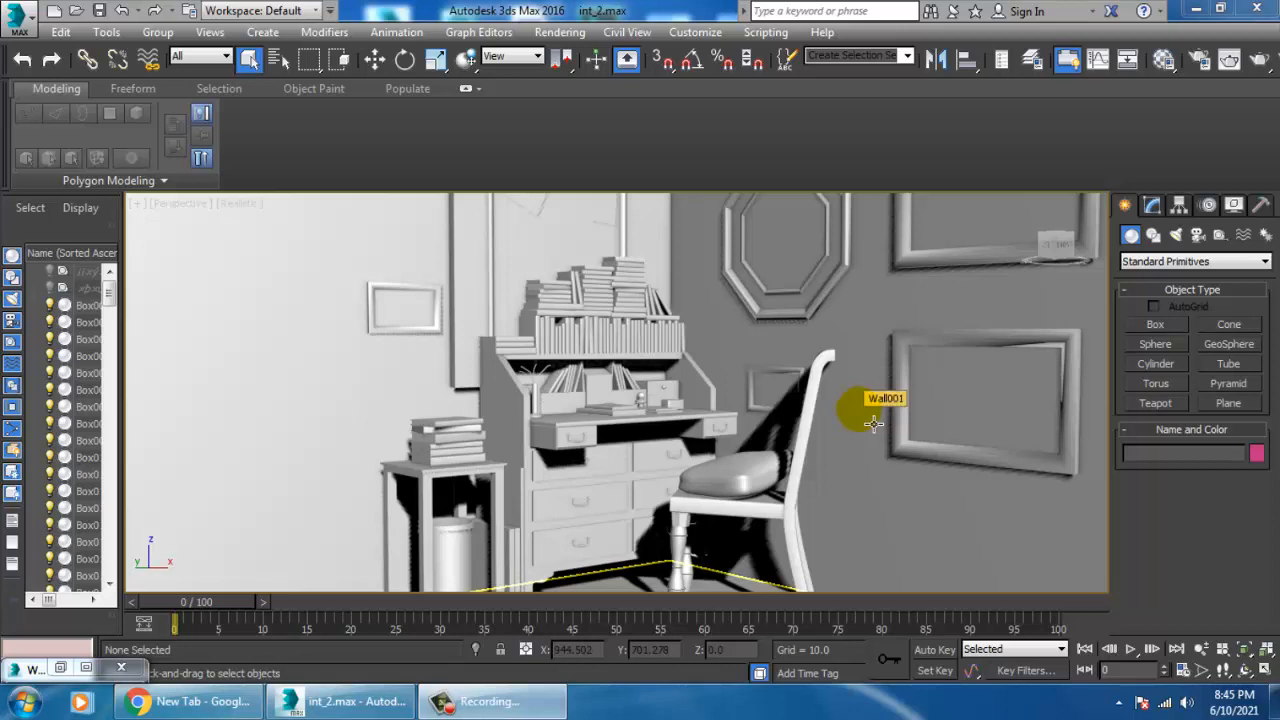
Collapse the modeling ribbon and select the desk's main body in the perspective view.
{"action": "double_click", "coordinate": [66, 94]}
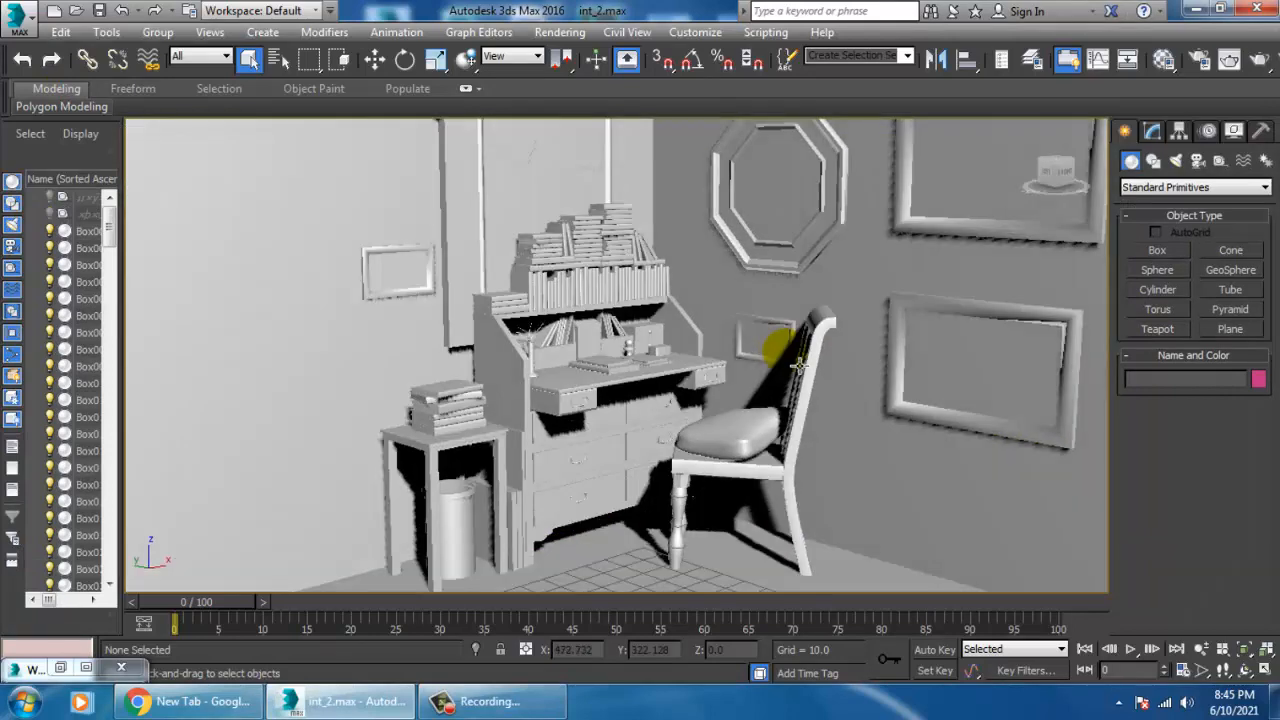
{"action": "scroll", "coordinate": [640, 395], "scroll_direction": "up", "scroll_amount": 5}
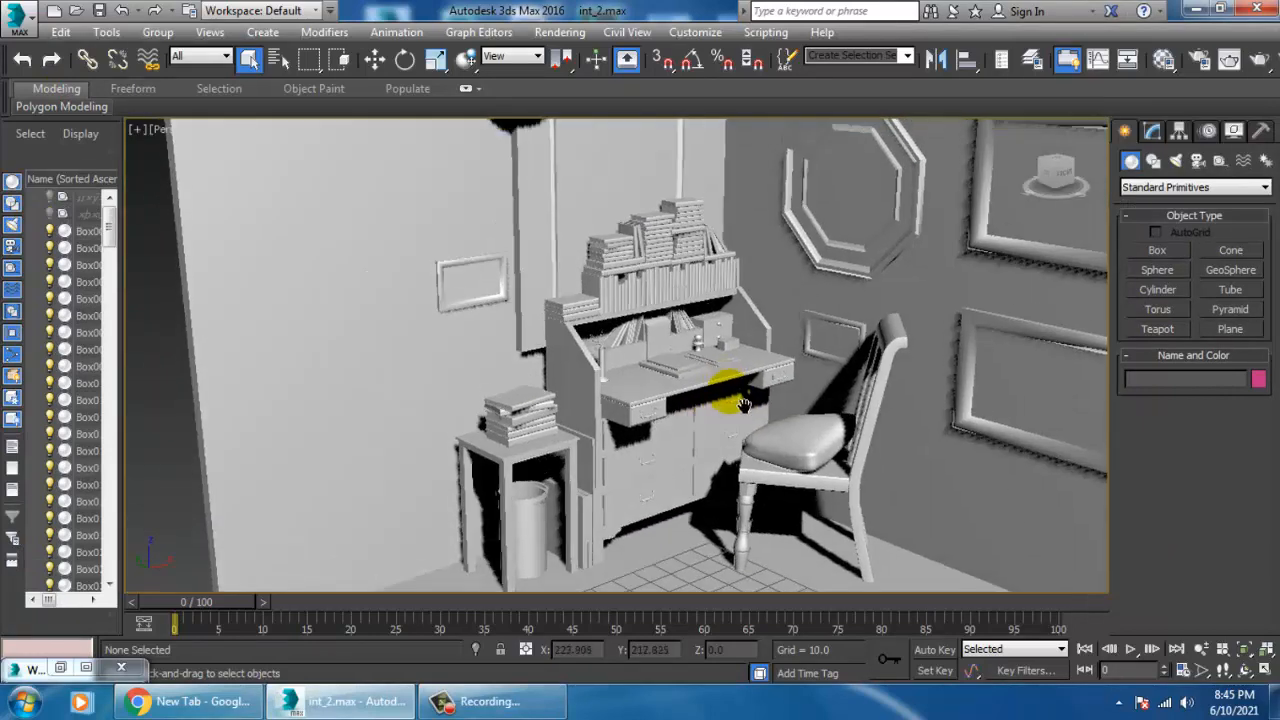
{"action": "scroll", "coordinate": [702, 384], "scroll_direction": "up", "scroll_amount": 2}
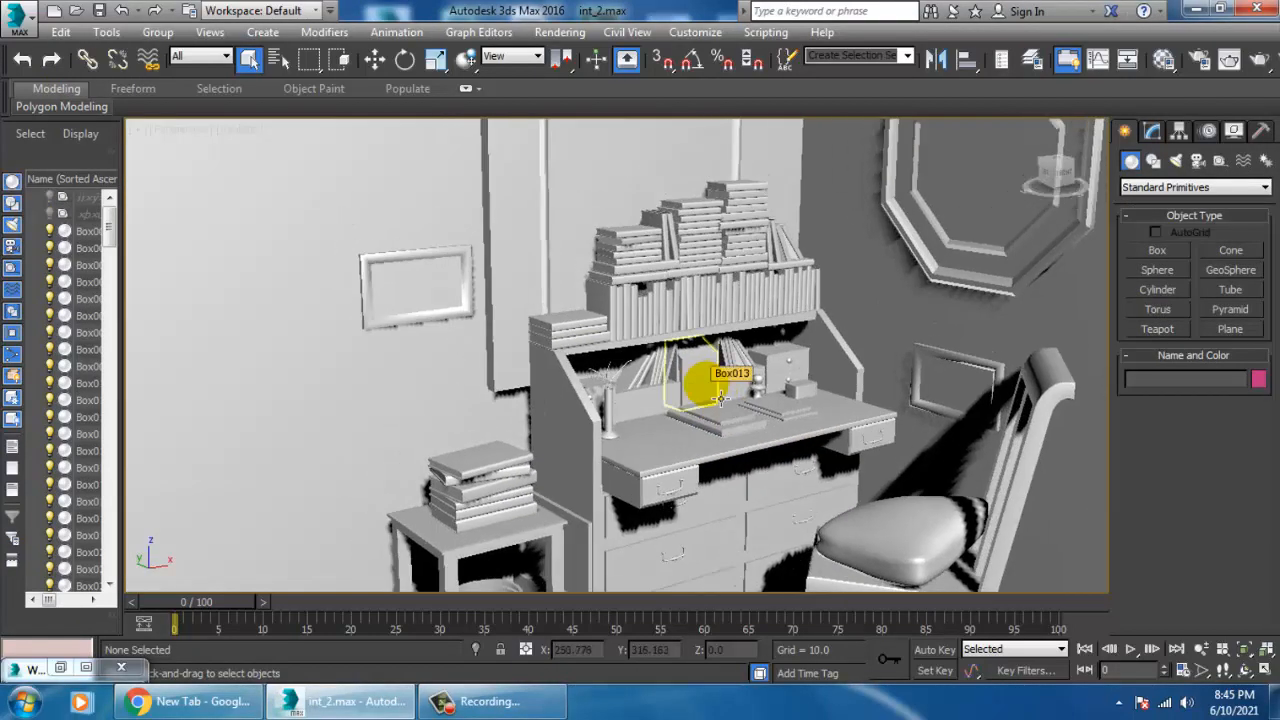
{"action": "middle_click_drag", "start_coordinate": [678, 450], "coordinate": [708, 281], "text": "alt"}
{"action": "scroll", "coordinate": [763, 417], "scroll_direction": "up", "scroll_amount": 2}
{"action": "middle_click_drag", "start_coordinate": [763, 417], "coordinate": [714, 256]}
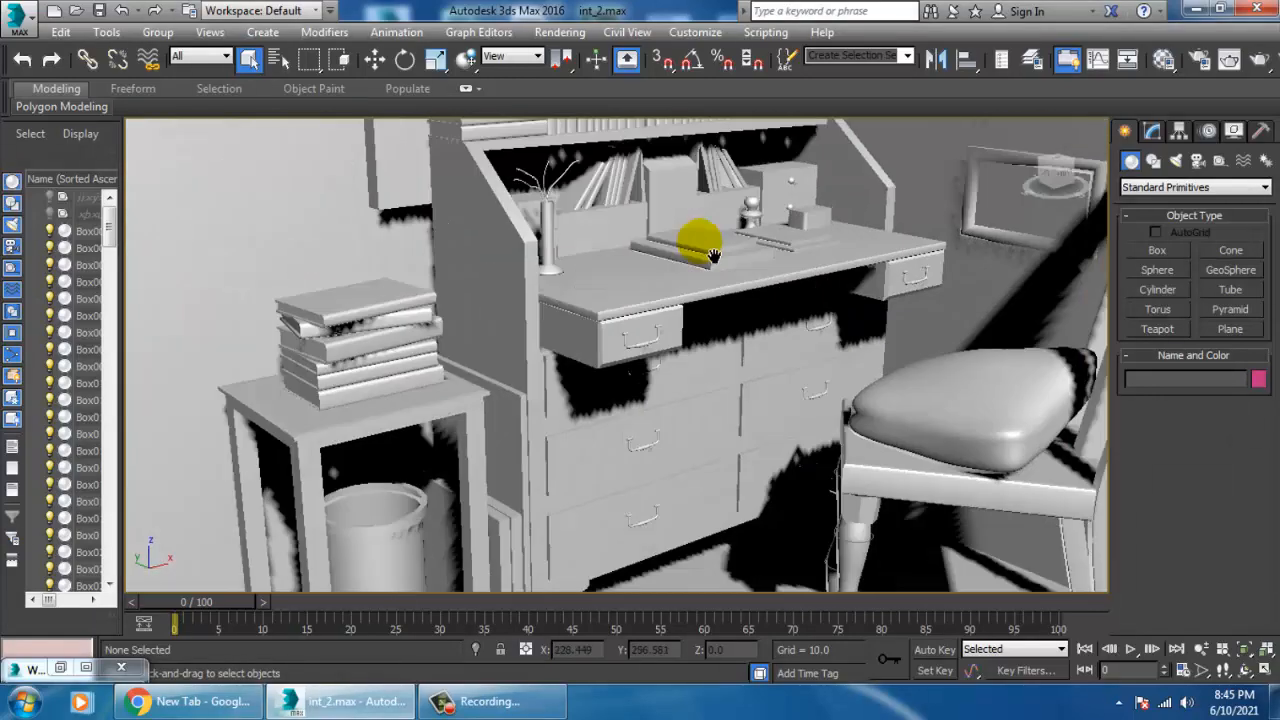
{"action": "mouse_move", "coordinate": [796, 316]}
{"action": "middle_mouse_down", "text": "alt"}
{"action": "mouse_move", "coordinate": [777, 327]}
{"action": "mouse_move", "coordinate": [807, 340]}
{"action": "mouse_move", "coordinate": [808, 361]}
{"action": "mouse_move", "coordinate": [807, 330]}
{"action": "middle_mouse_up", "text": "alt"}
{"action": "left_click", "coordinate": [788, 352]}
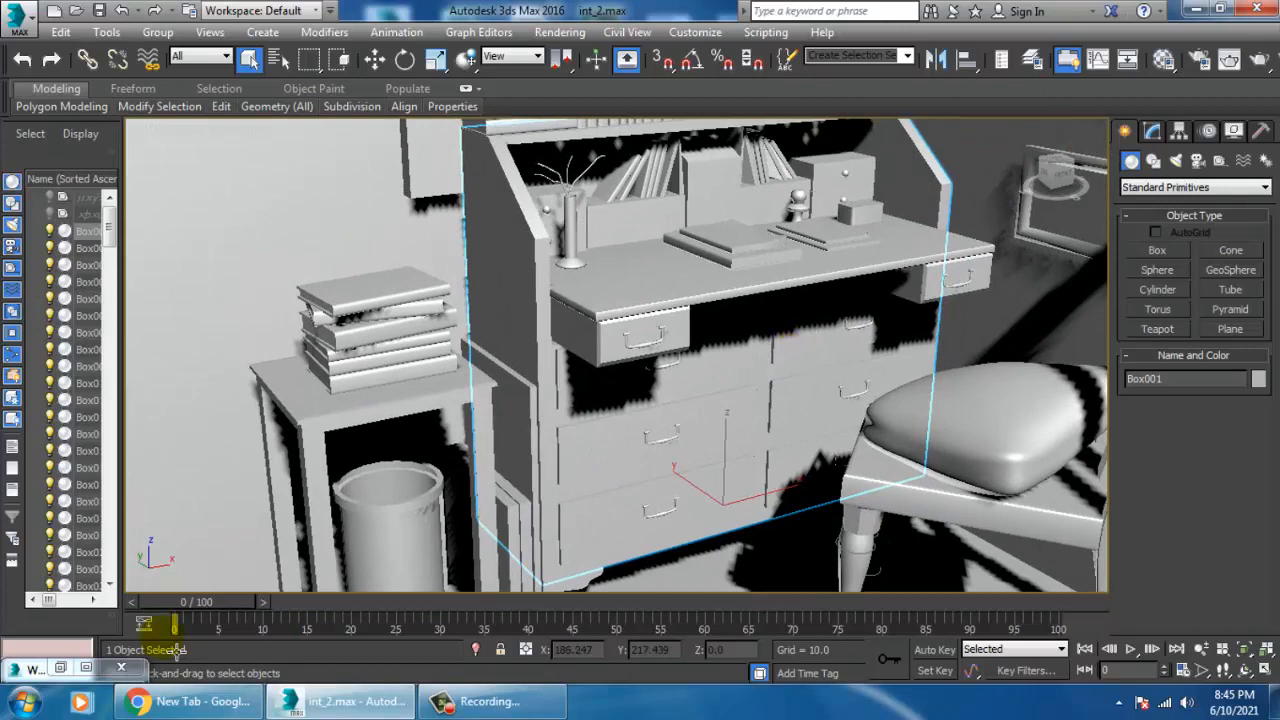
Check the reference photo of the desk corner, then launch Adobe Photoshop and switch to it.
{"action": "left_click", "coordinate": [60, 667]}
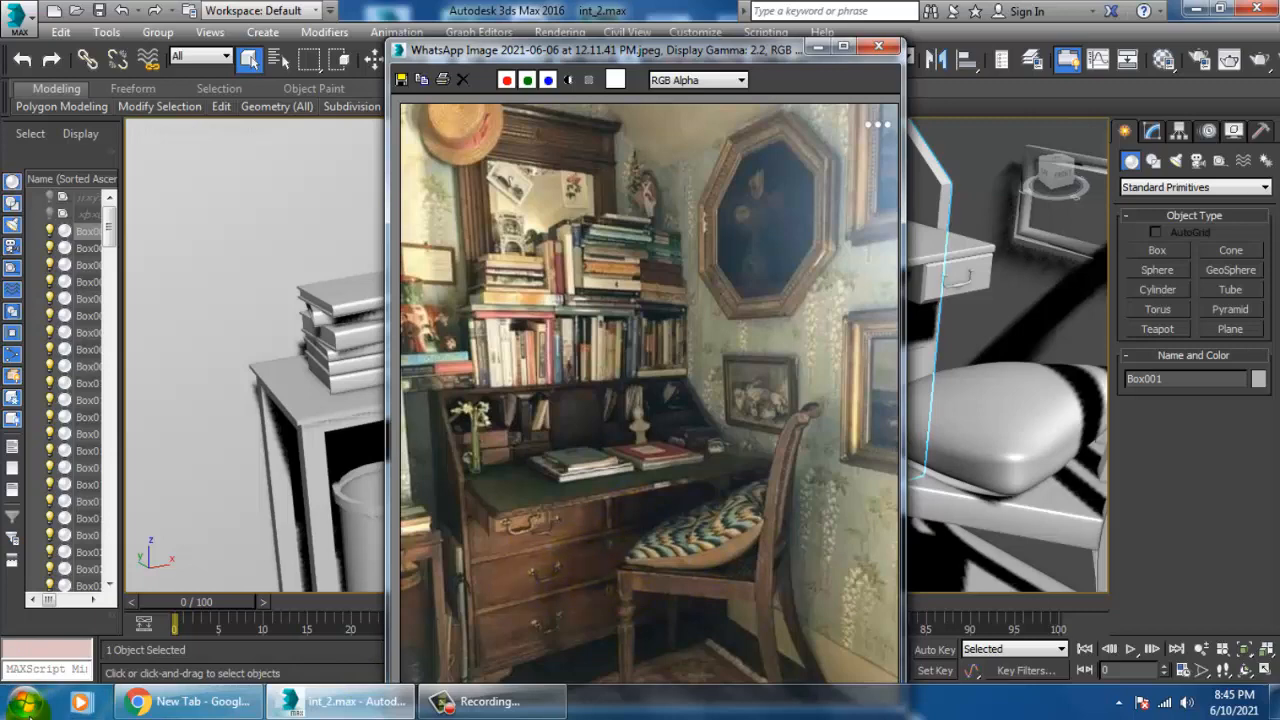
{"action": "left_click", "coordinate": [24, 701]}
{"action": "left_click", "coordinate": [117, 122]}
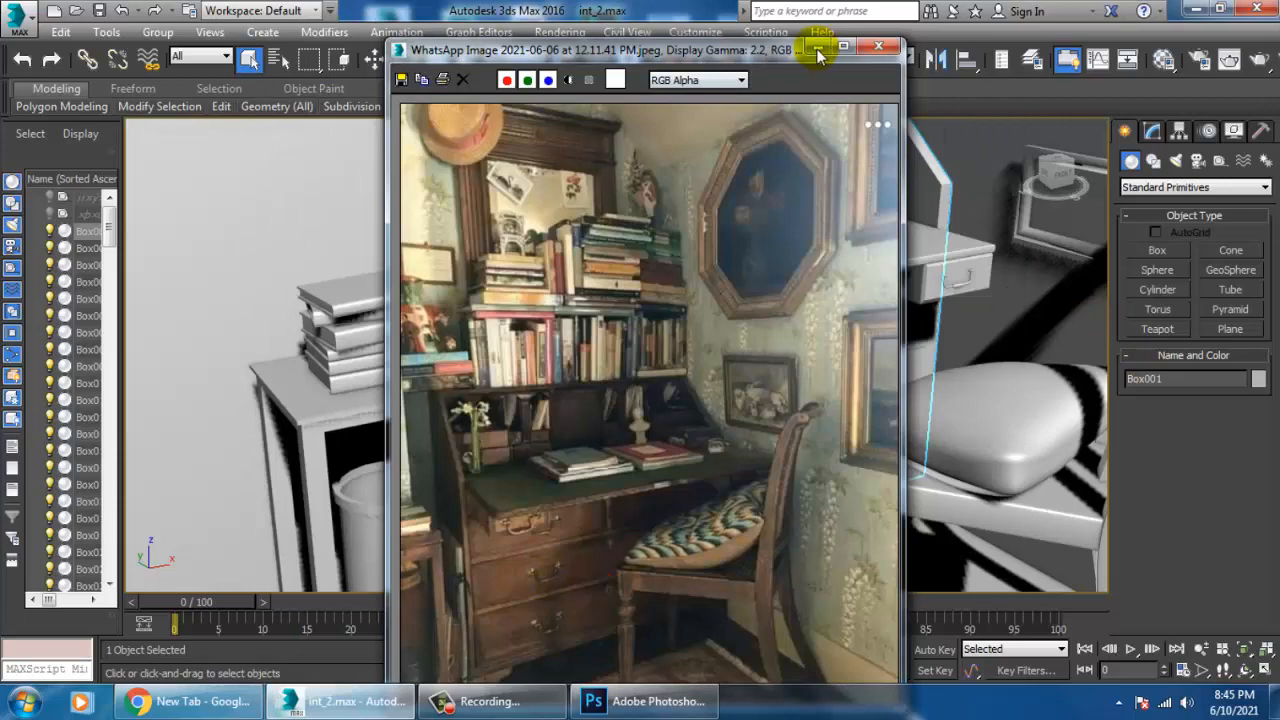
{"action": "left_click", "coordinate": [818, 50]}
{"action": "left_click", "coordinate": [1005, 399]}
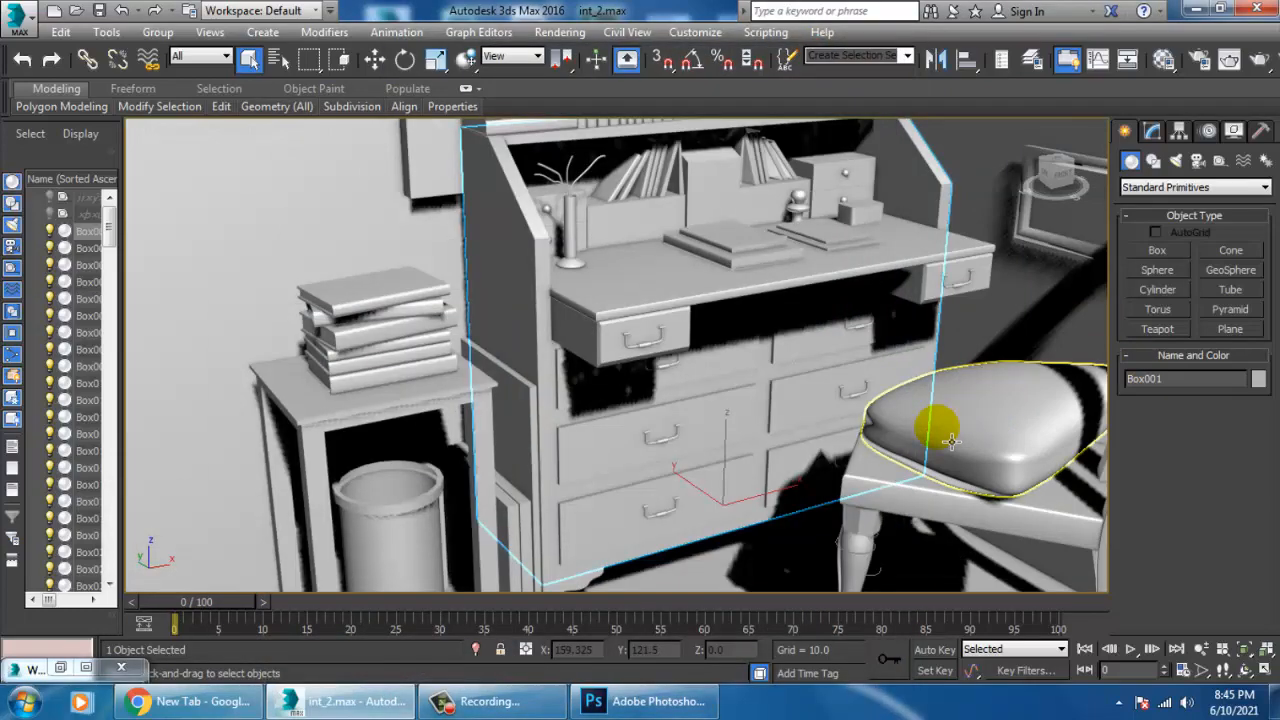
{"action": "left_click", "coordinate": [1197, 10]}
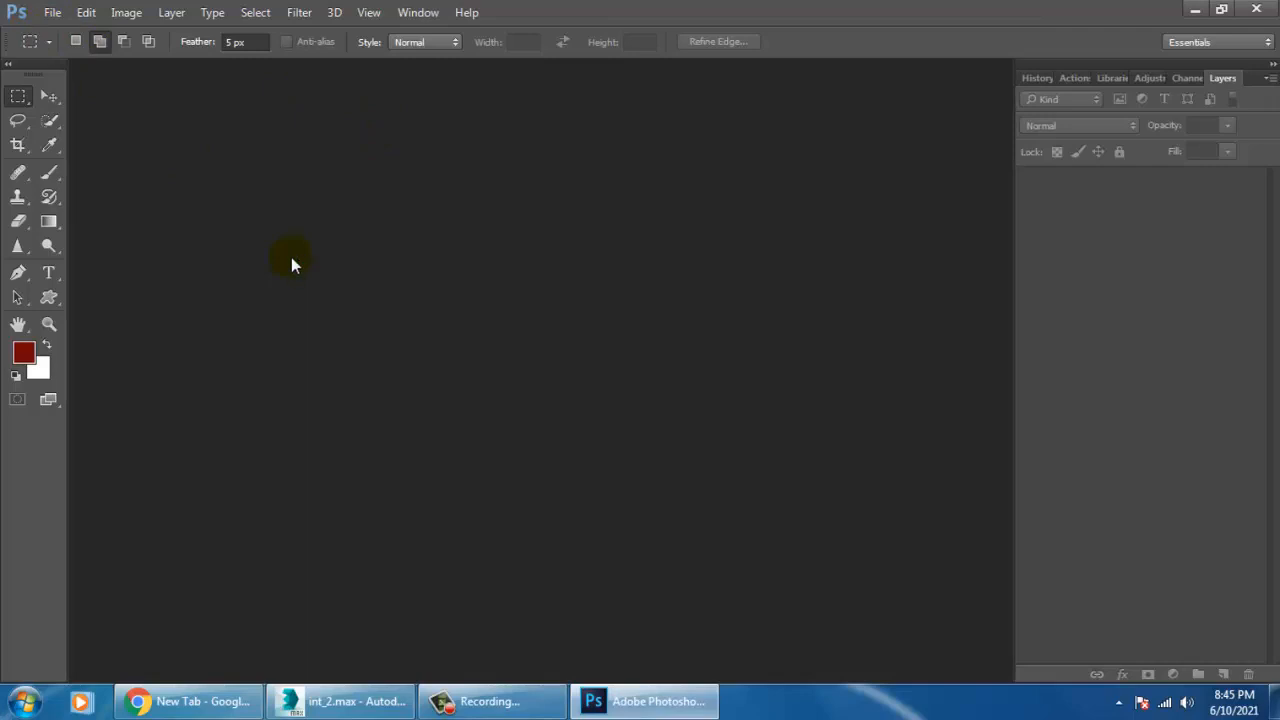
Start opening an image and browse to the New inttt folder inside June 2021 on drive D.
{"action": "left_click", "coordinate": [52, 12]}
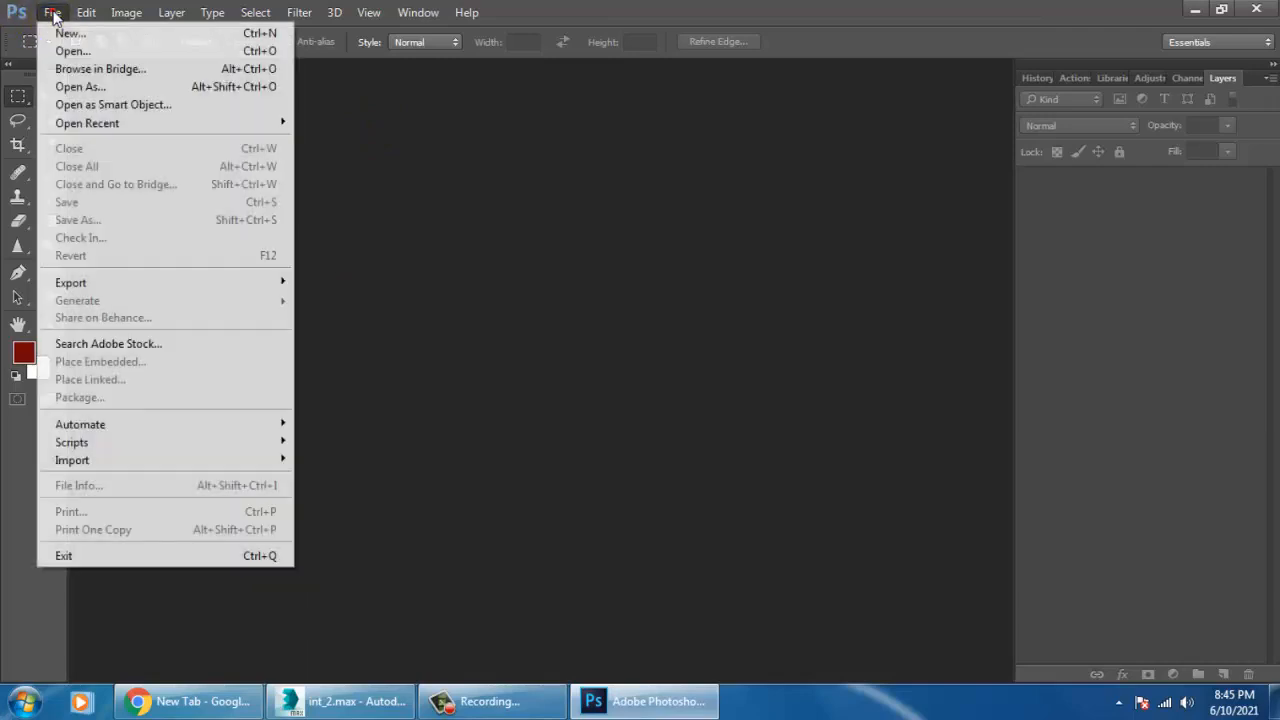
{"action": "left_click", "coordinate": [60, 48]}
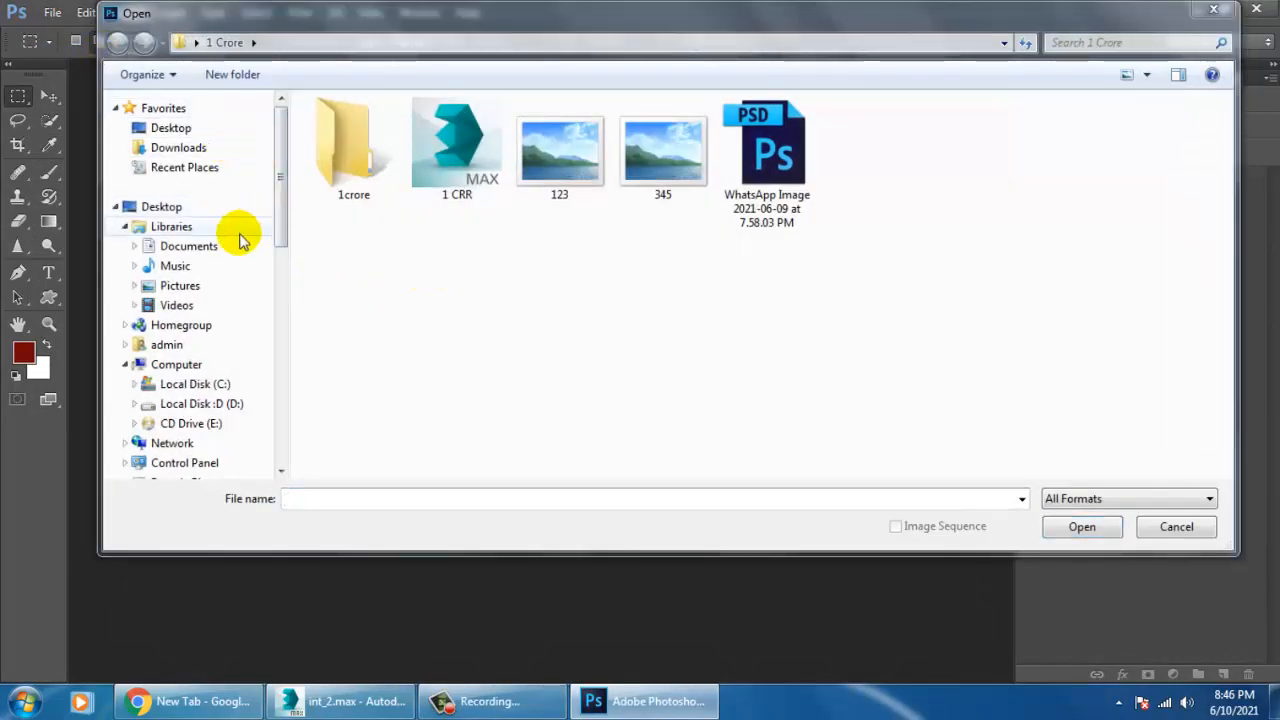
{"action": "left_click", "coordinate": [175, 128]}
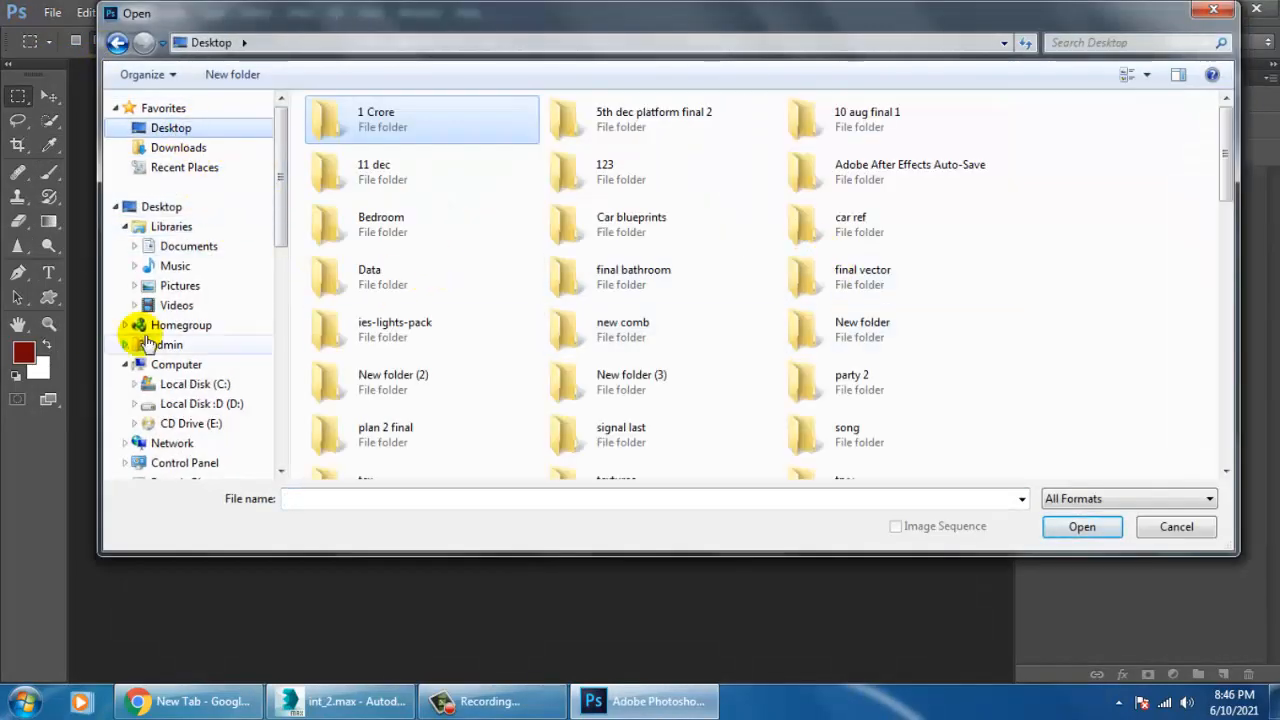
{"action": "left_click", "coordinate": [230, 405]}
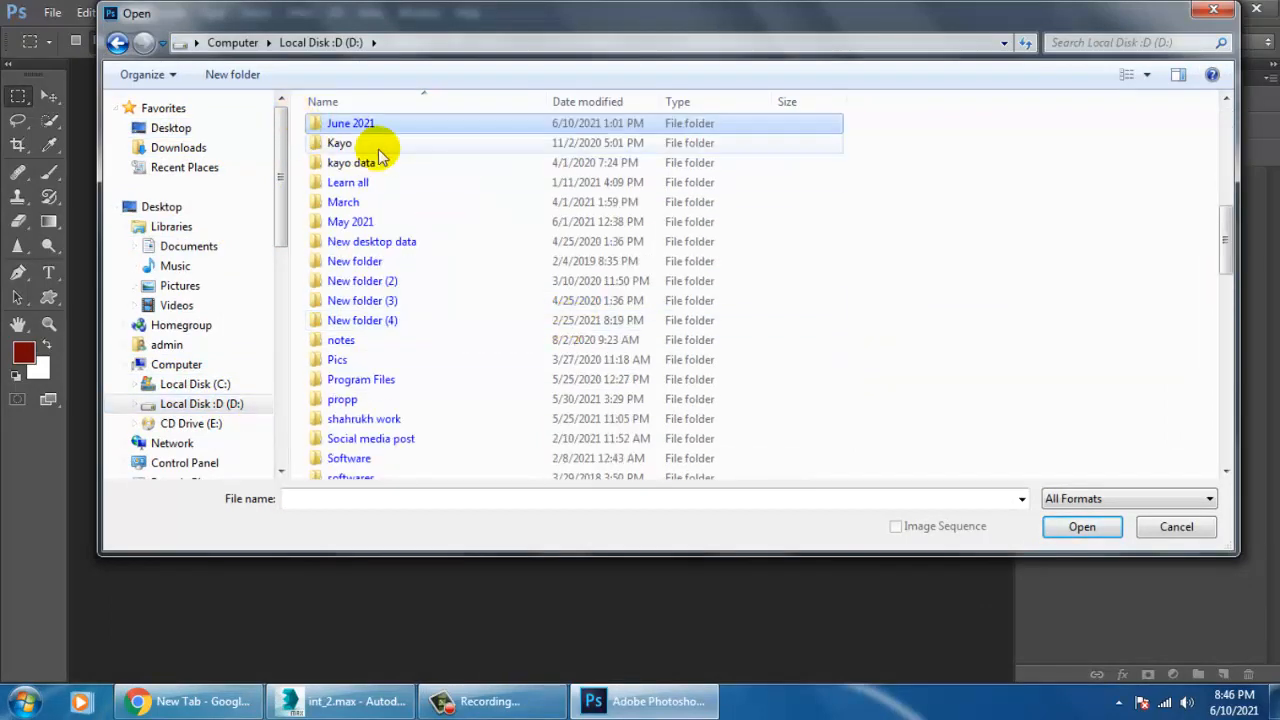
{"action": "double_click", "coordinate": [352, 124]}
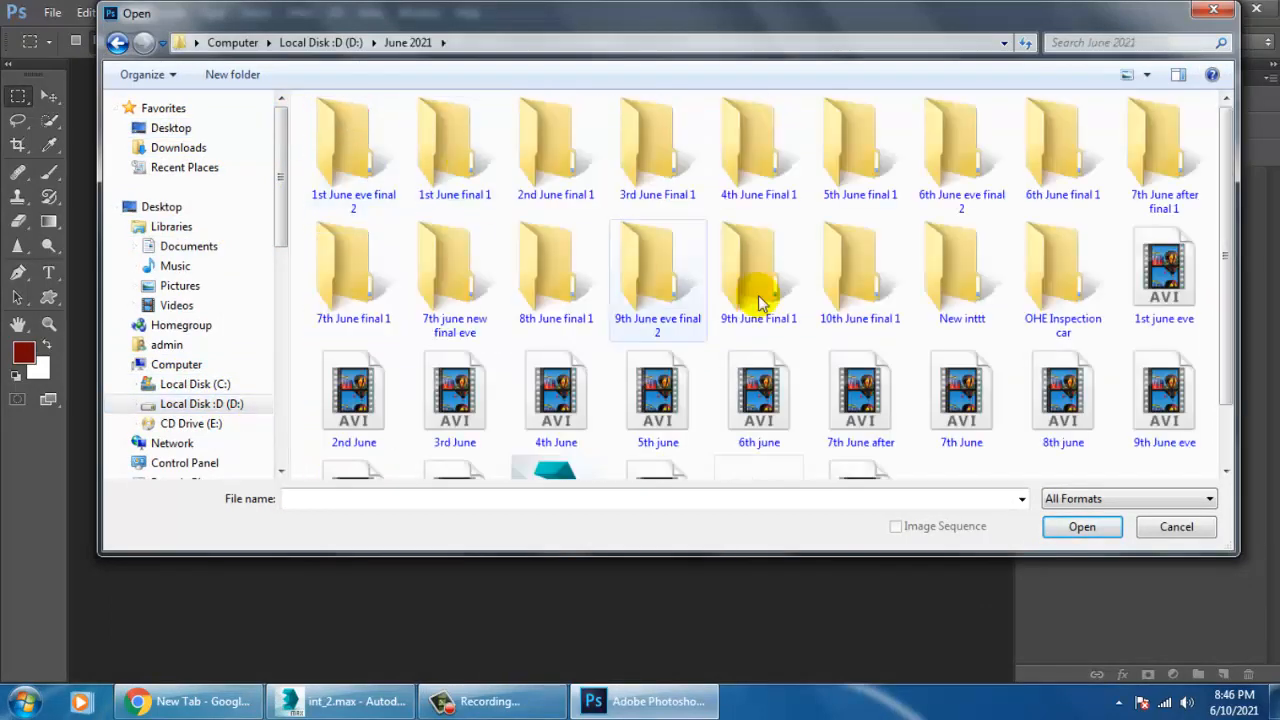
{"action": "key", "text": "n"}
{"action": "key", "text": "n"}
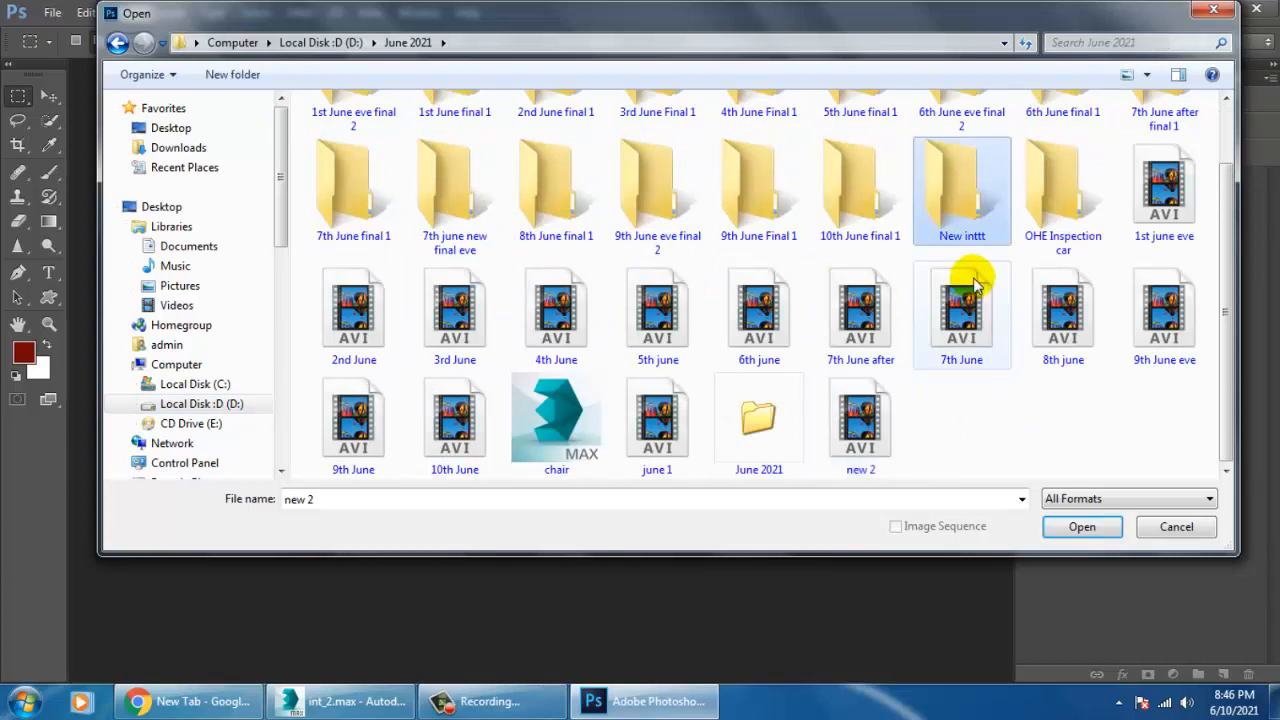
{"action": "double_click", "coordinate": [976, 230]}
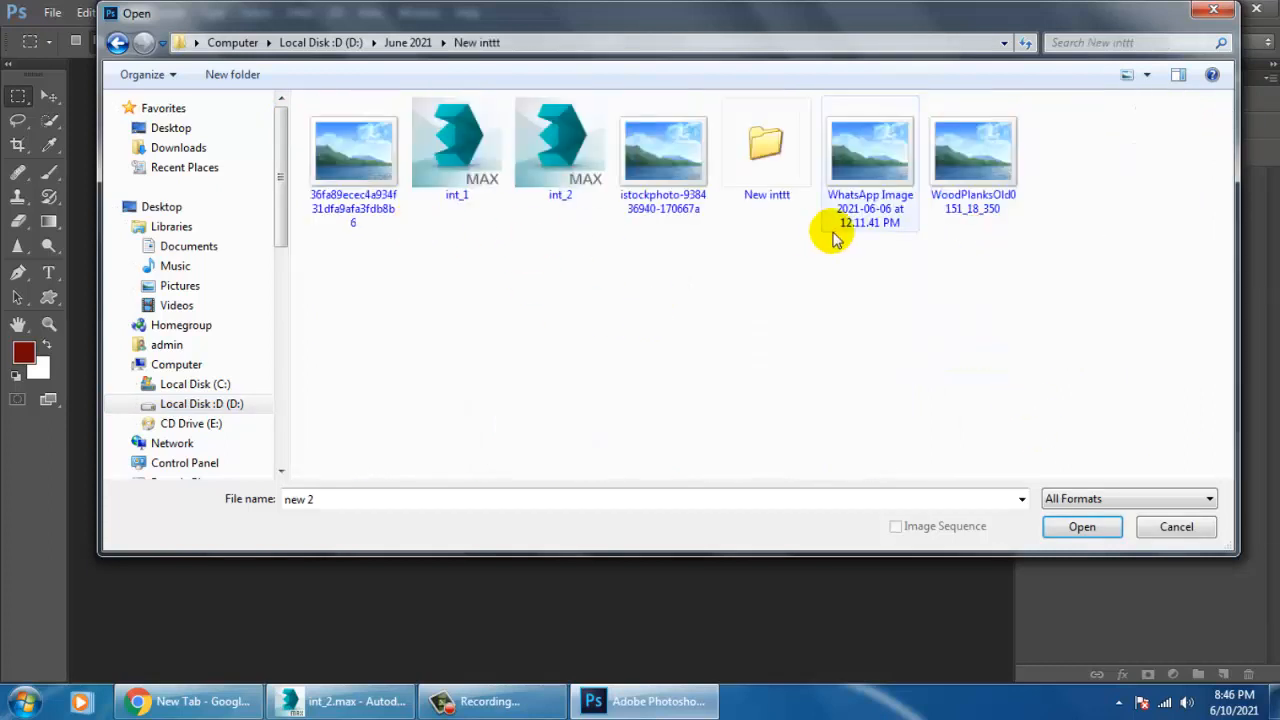
Preview the wood texture images and the reference photo in the New inttt folder to compare them.
{"action": "left_click", "coordinate": [890, 175]}
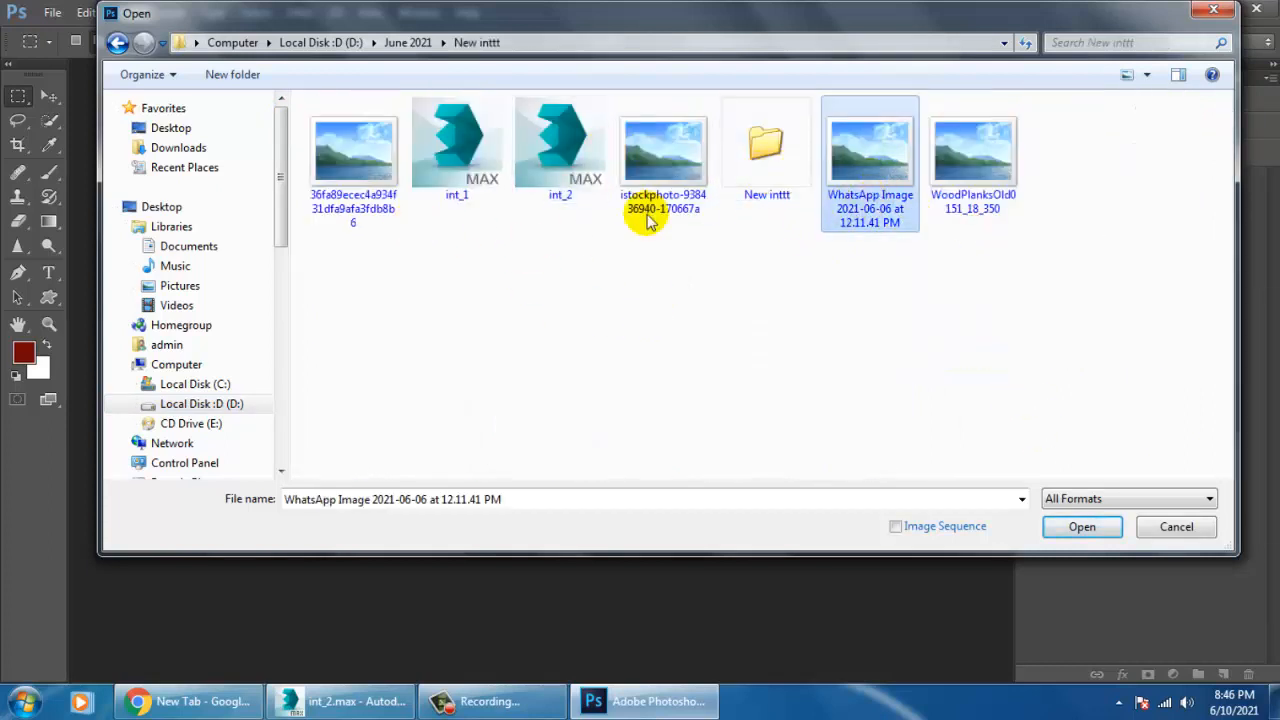
{"action": "left_click", "coordinate": [366, 150]}
{"action": "right_click", "coordinate": [366, 150]}
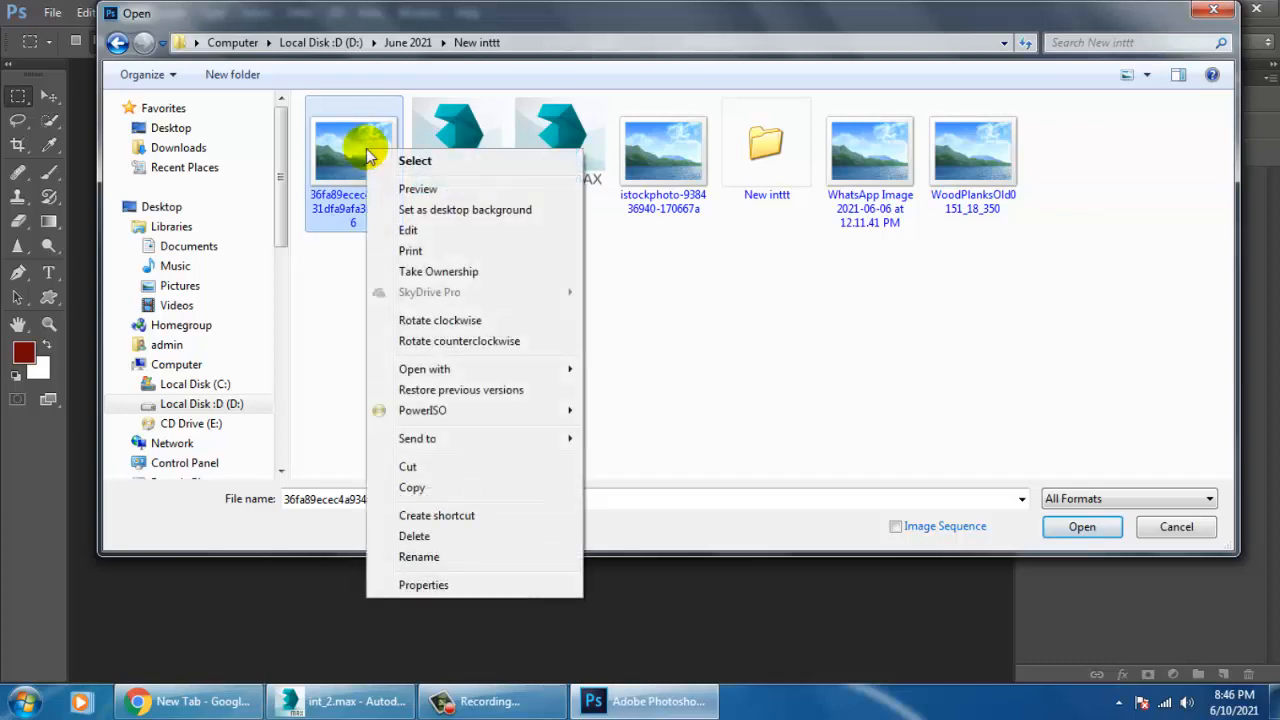
{"action": "left_click", "coordinate": [447, 190]}
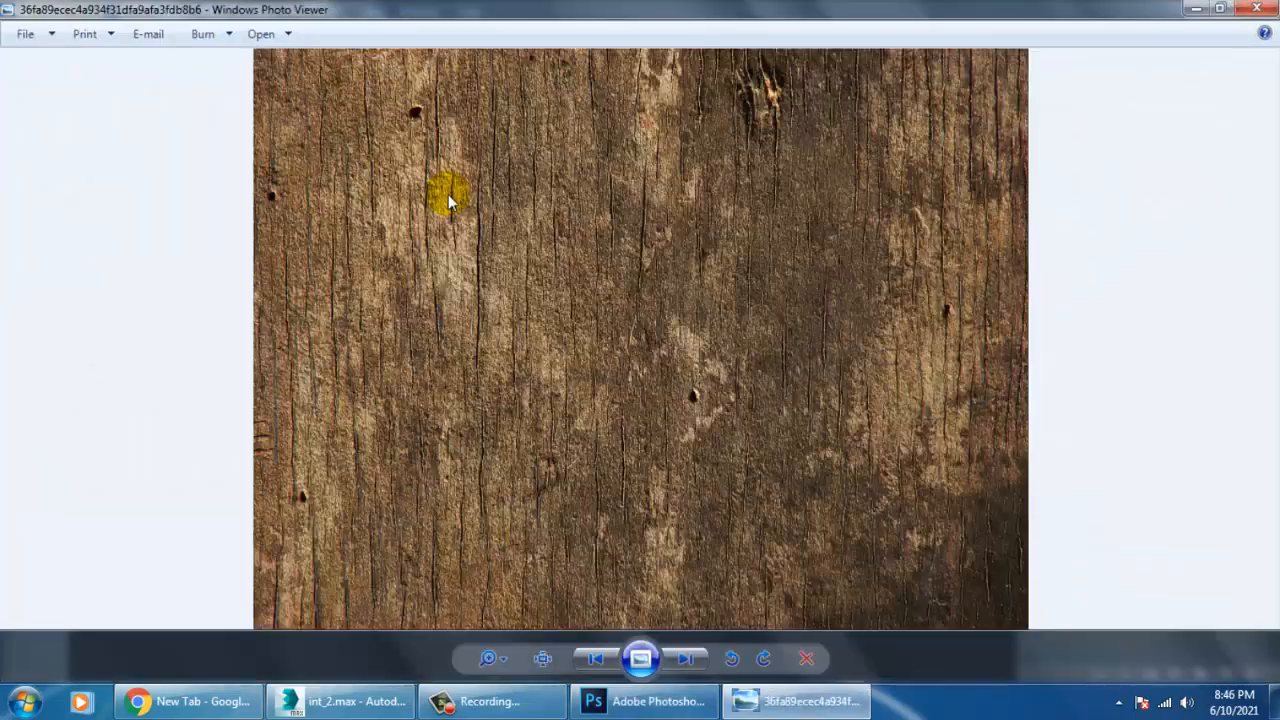
{"action": "key", "text": "Right"}
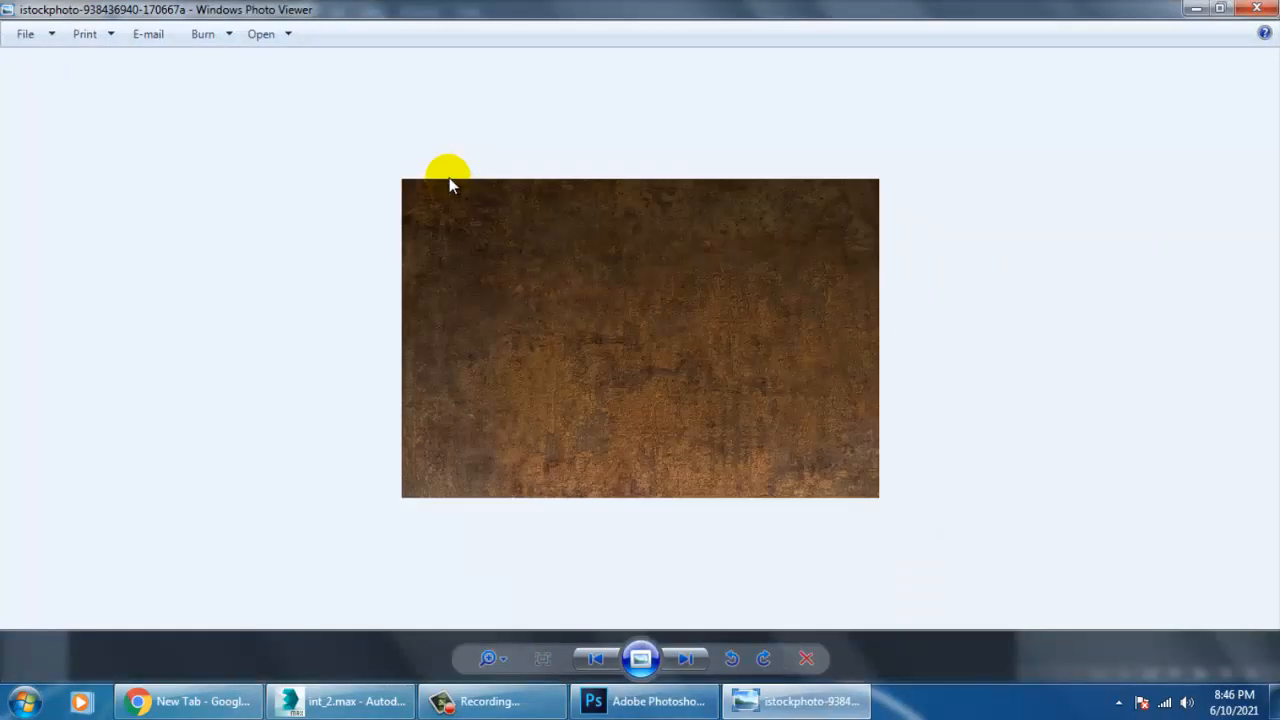
{"action": "left_click", "coordinate": [694, 668]}
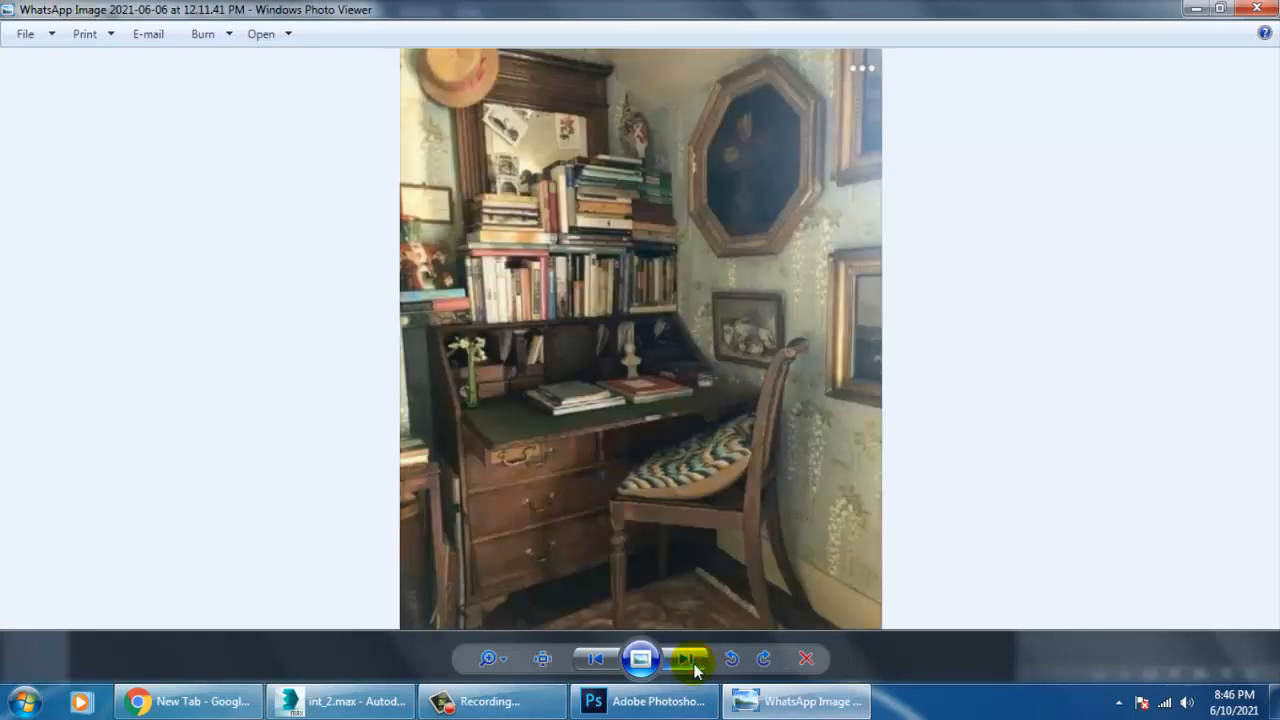
{"action": "left_click", "coordinate": [694, 668]}
{"action": "left_click", "coordinate": [695, 669]}
{"action": "left_click", "coordinate": [695, 668]}
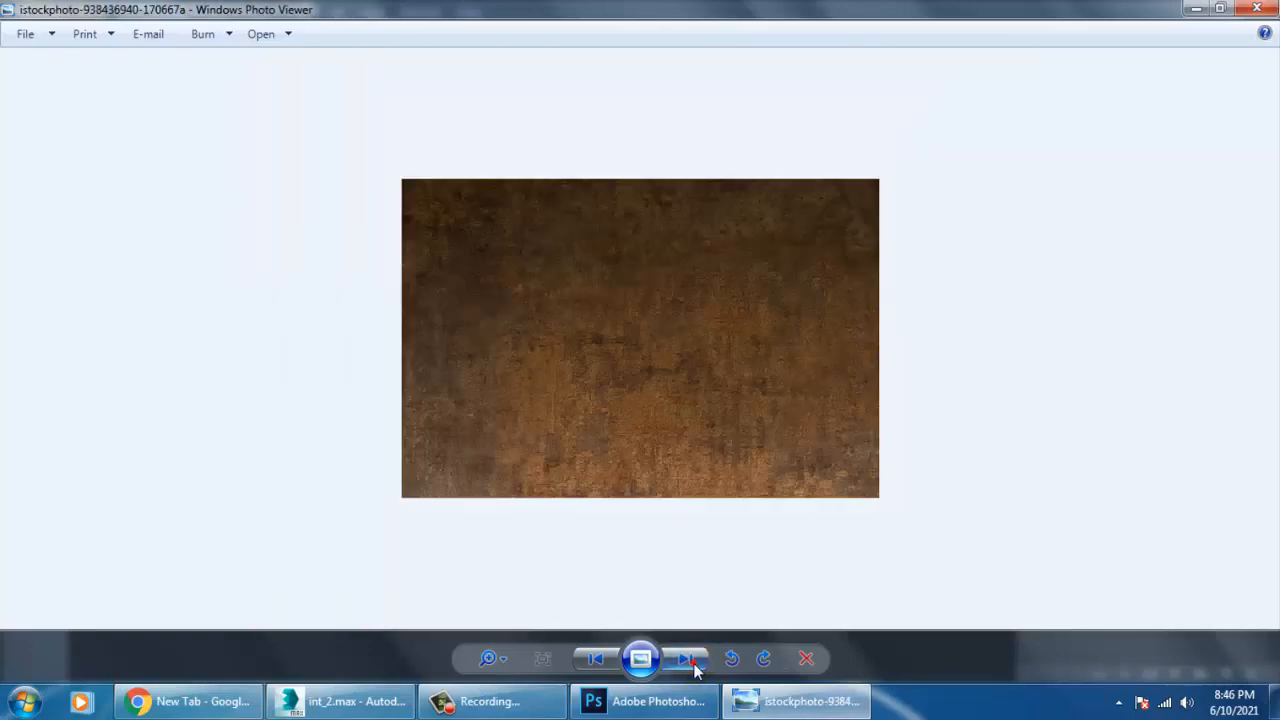
{"action": "left_click", "coordinate": [695, 668]}
{"action": "left_click", "coordinate": [695, 668]}
{"action": "left_click", "coordinate": [695, 669]}
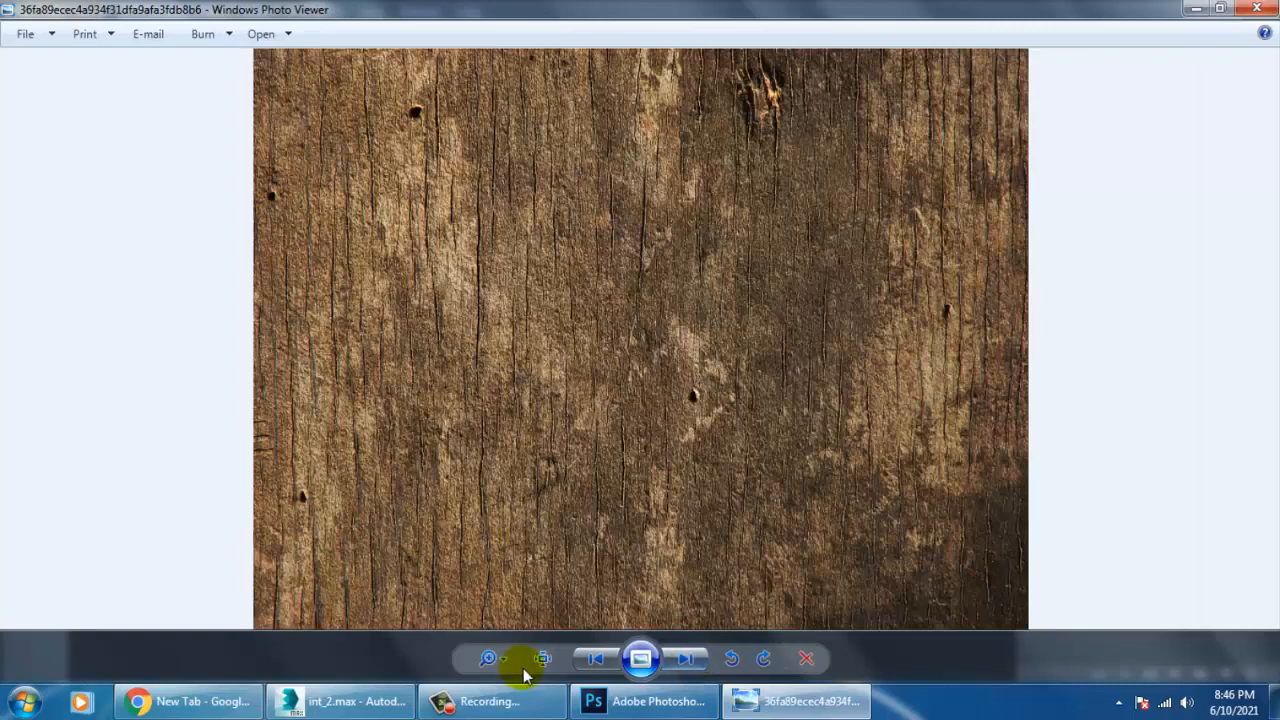
{"action": "left_click", "coordinate": [595, 659]}
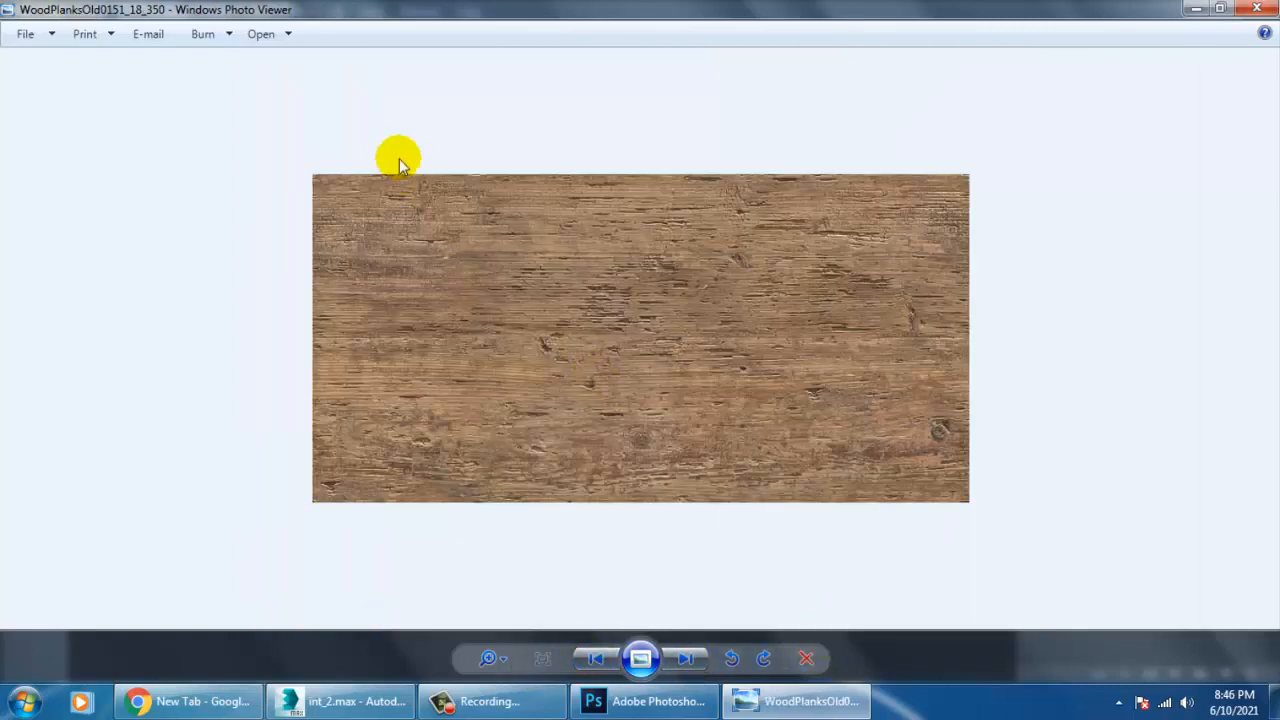
{"action": "left_click", "coordinate": [1257, 9]}
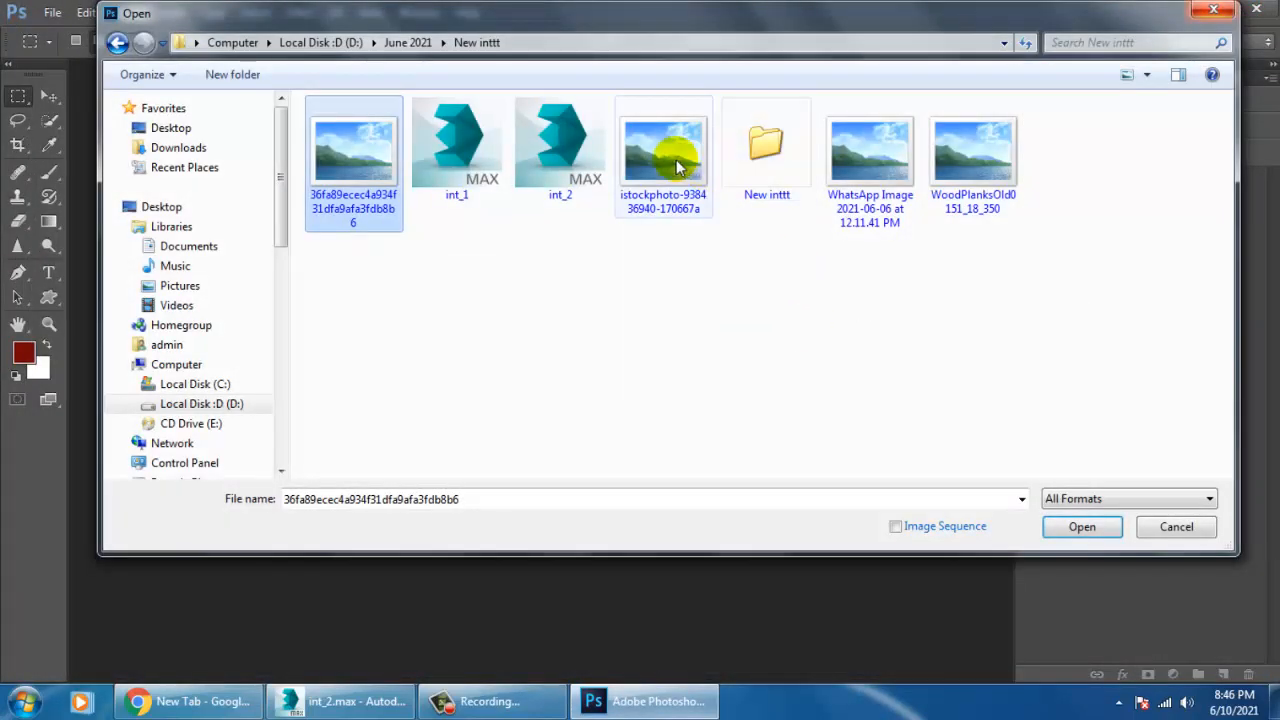
Open the images WoodPlanksOld0151_18_350 and 36fa89ecec4a934f31dfa9afa3fdb8b6, previewing the second one first.
{"action": "left_click", "coordinate": [975, 178]}
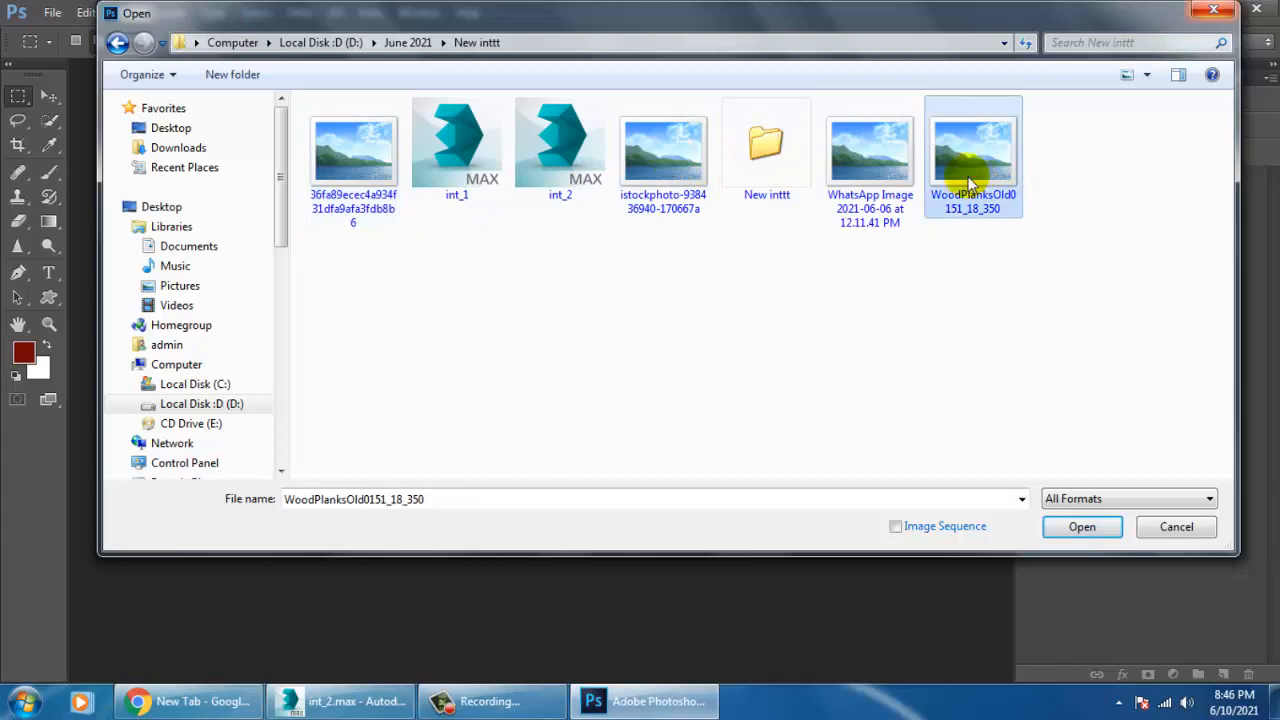
{"action": "double_click", "coordinate": [969, 180]}
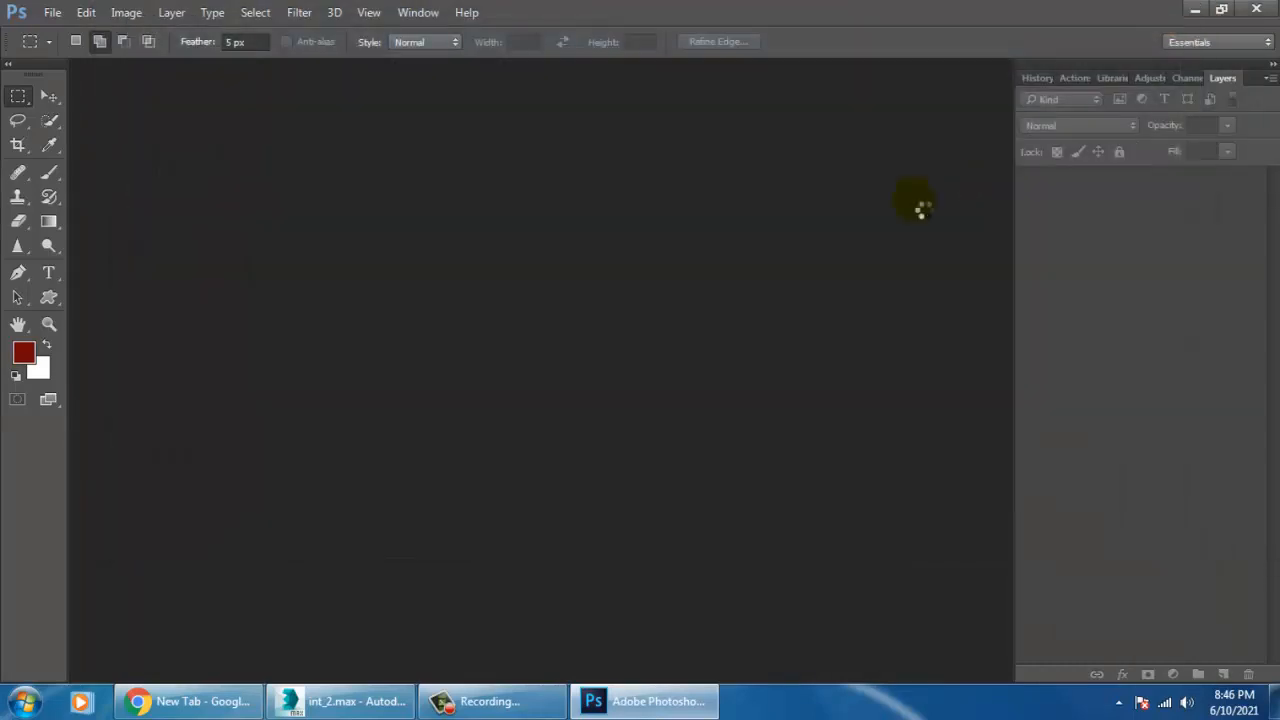
{"action": "left_click", "coordinate": [50, 13]}
{"action": "left_click", "coordinate": [84, 50]}
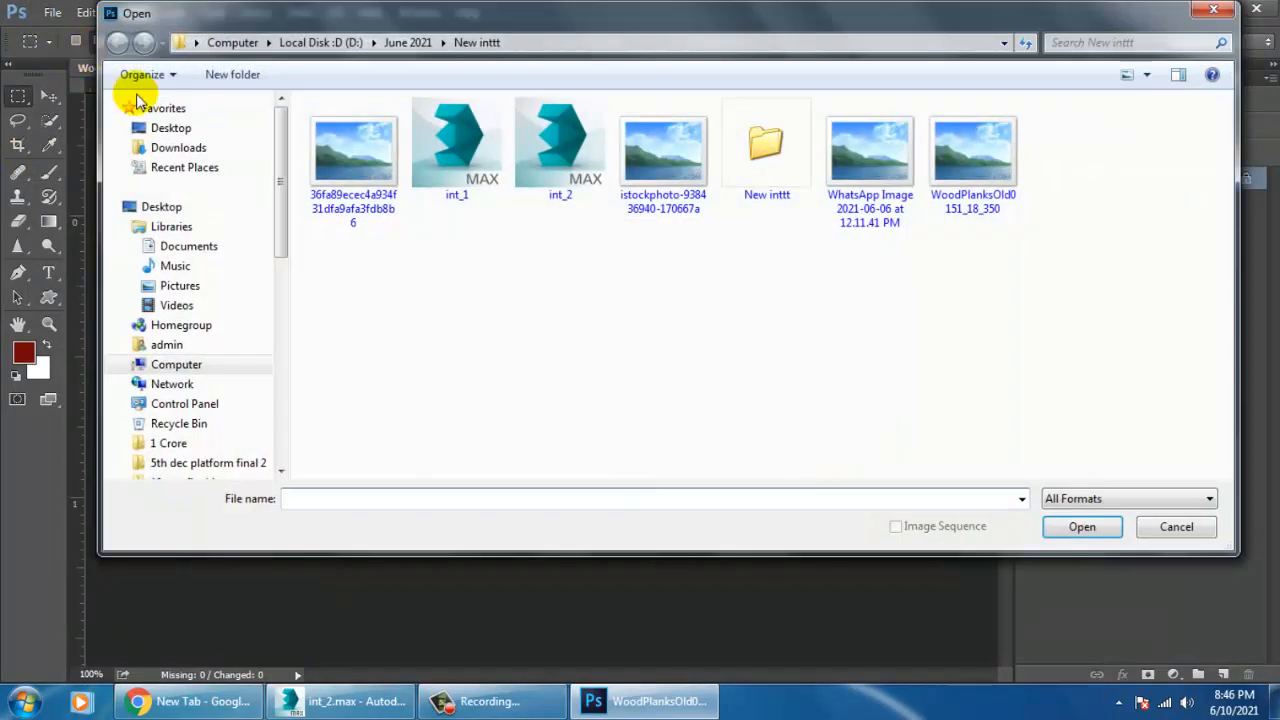
{"action": "left_click", "coordinate": [348, 157]}
{"action": "right_click", "coordinate": [352, 152]}
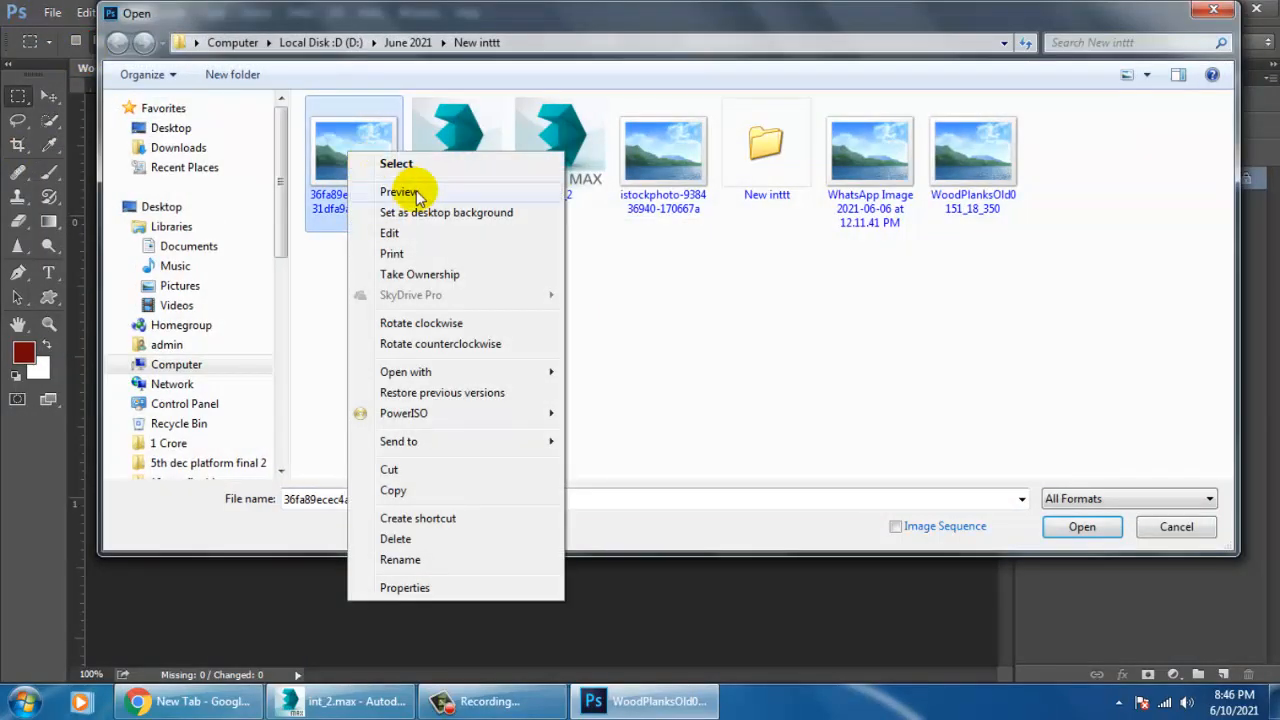
{"action": "left_click", "coordinate": [400, 194]}
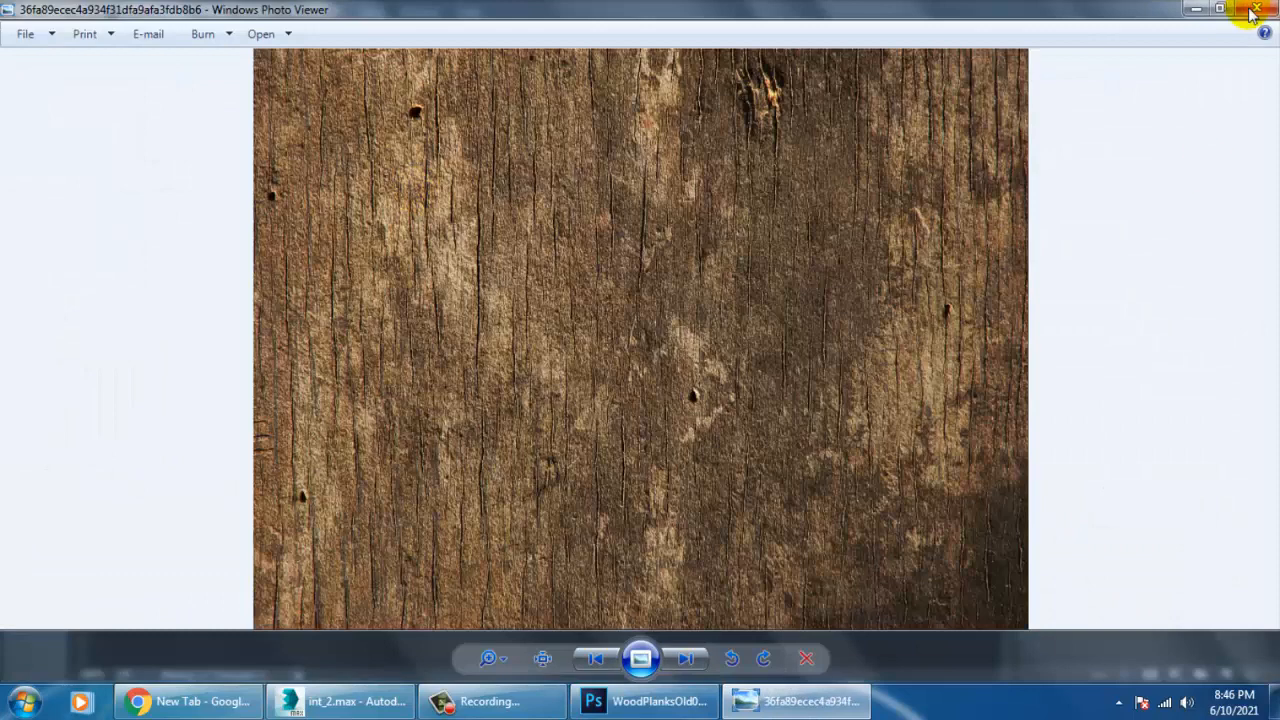
{"action": "left_click", "coordinate": [1255, 9]}
{"action": "key", "text": "Escape"}
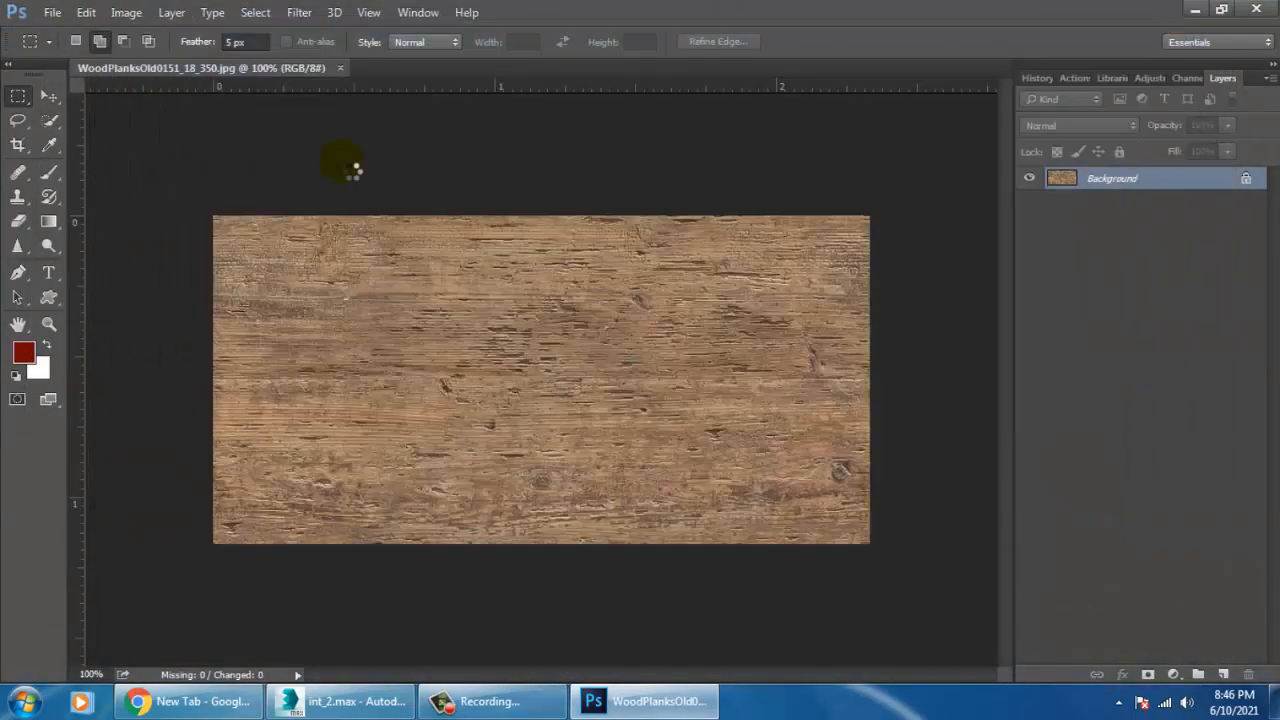
Convert the dark wood image's background to Layer 0 and copy it into the WoodPlanksOld0151_18_350 document as a new layer.
{"action": "double_click", "coordinate": [1125, 190]}
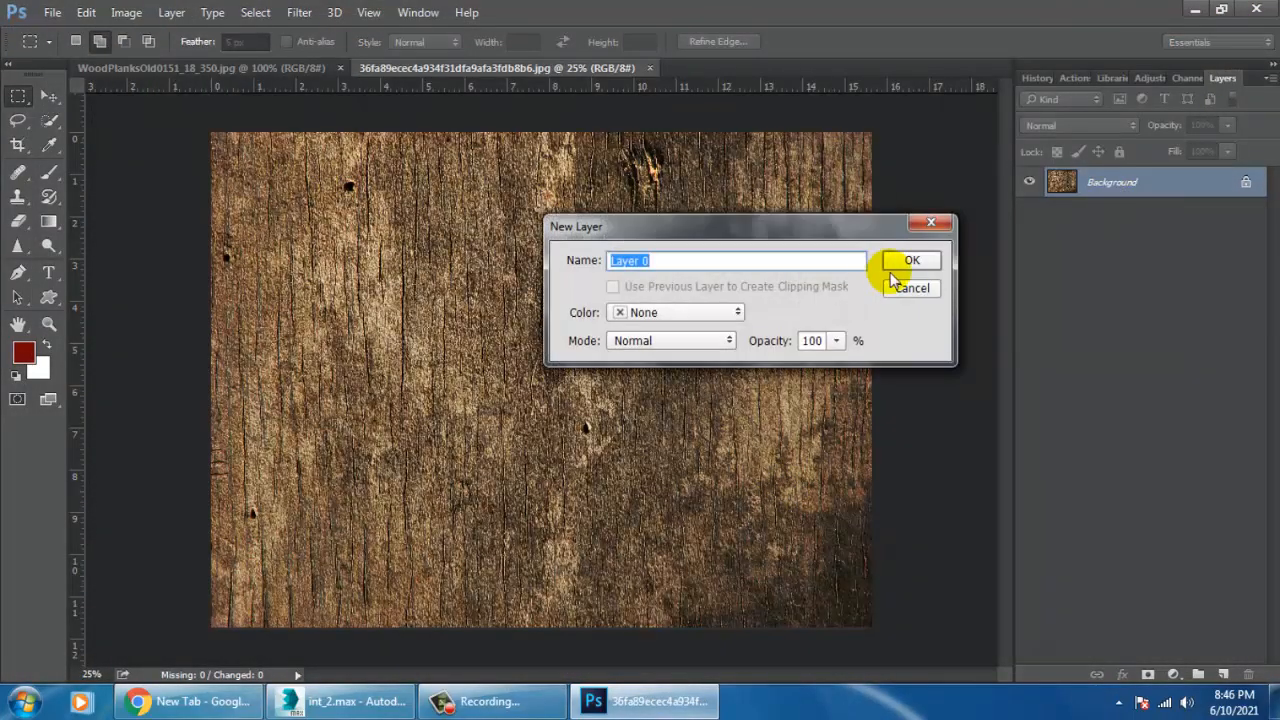
{"action": "left_click", "coordinate": [903, 263]}
{"action": "left_click", "coordinate": [48, 96]}
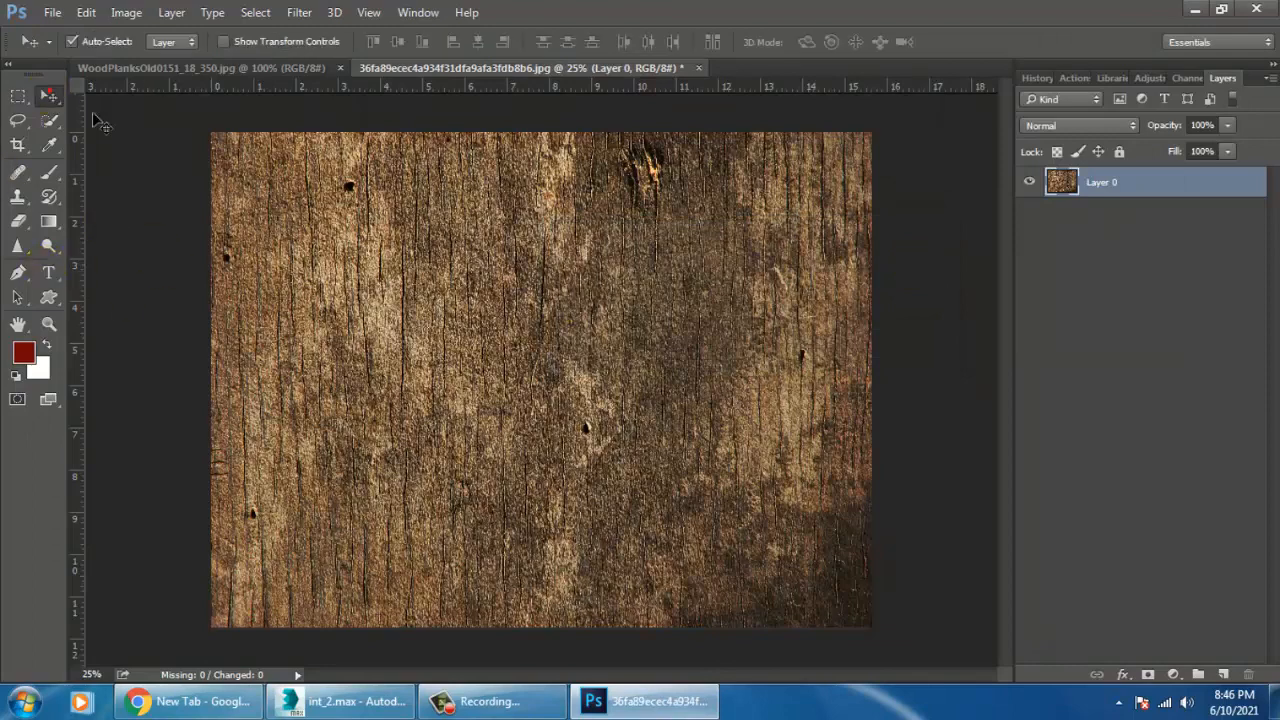
{"action": "left_click_drag", "start_coordinate": [508, 68], "coordinate": [1164, 424]}
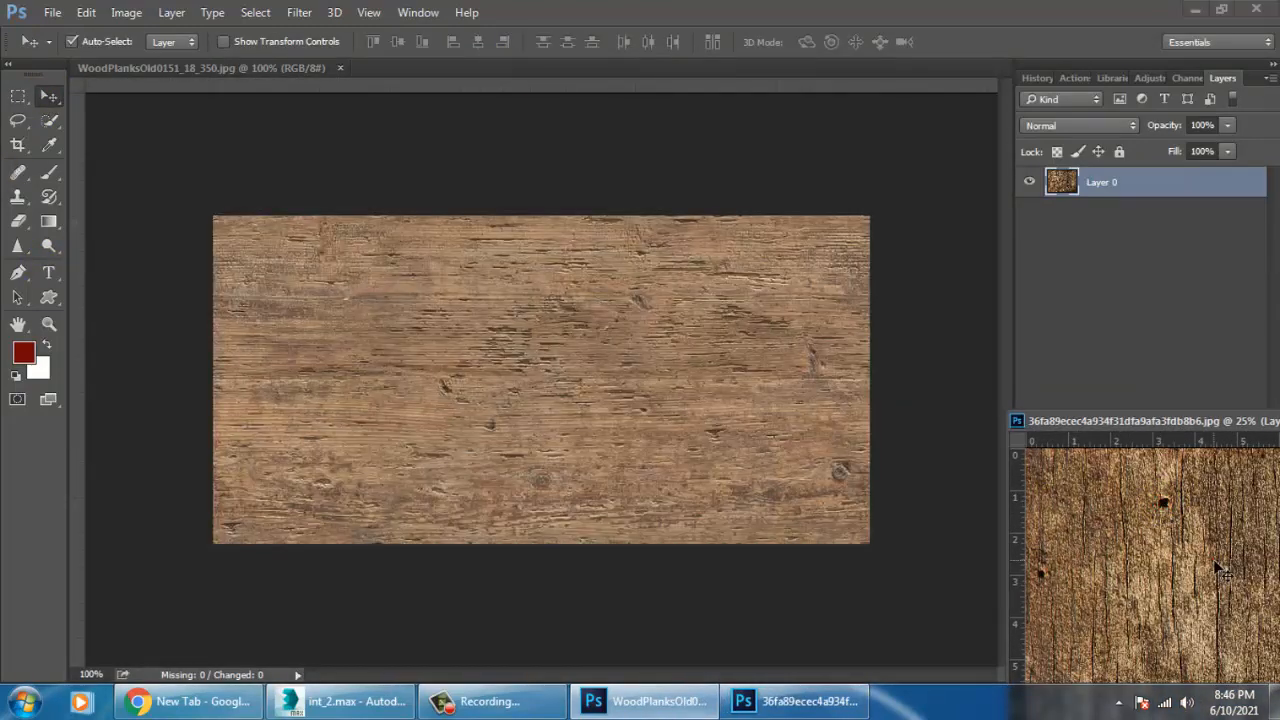
{"action": "left_click_drag", "start_coordinate": [1218, 568], "coordinate": [575, 352]}
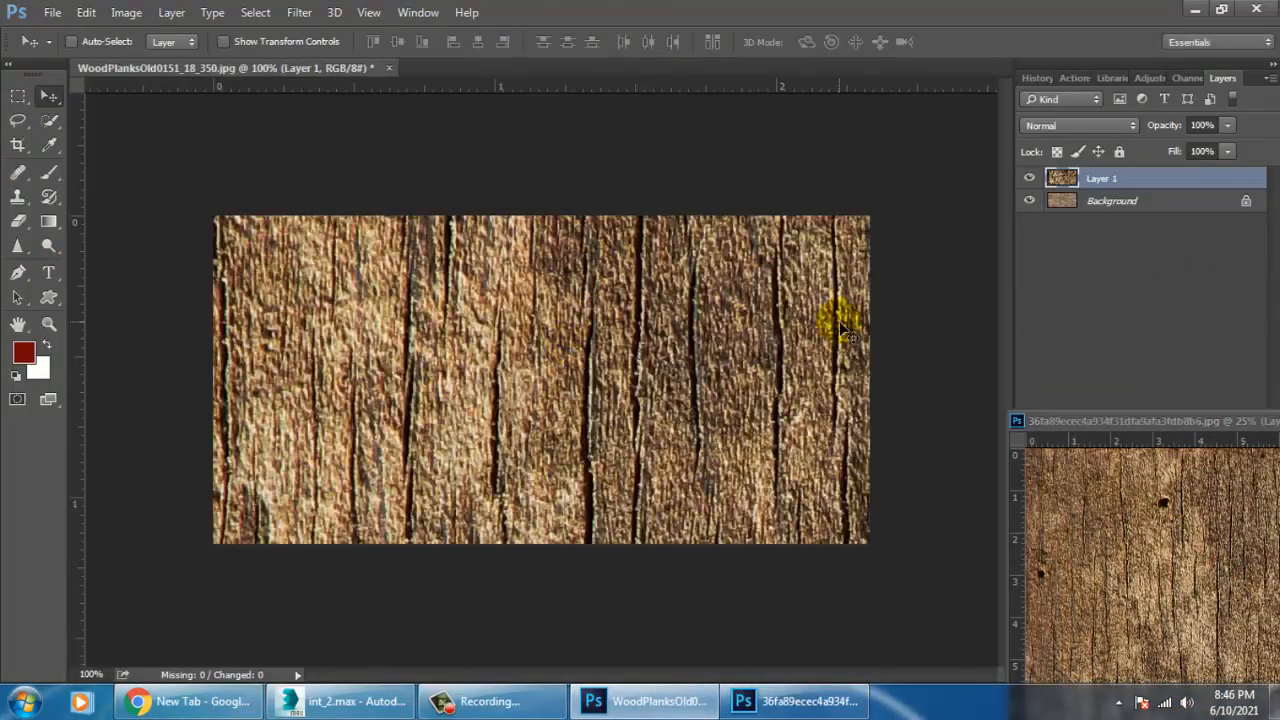
{"action": "key", "text": "ctrl+t"}
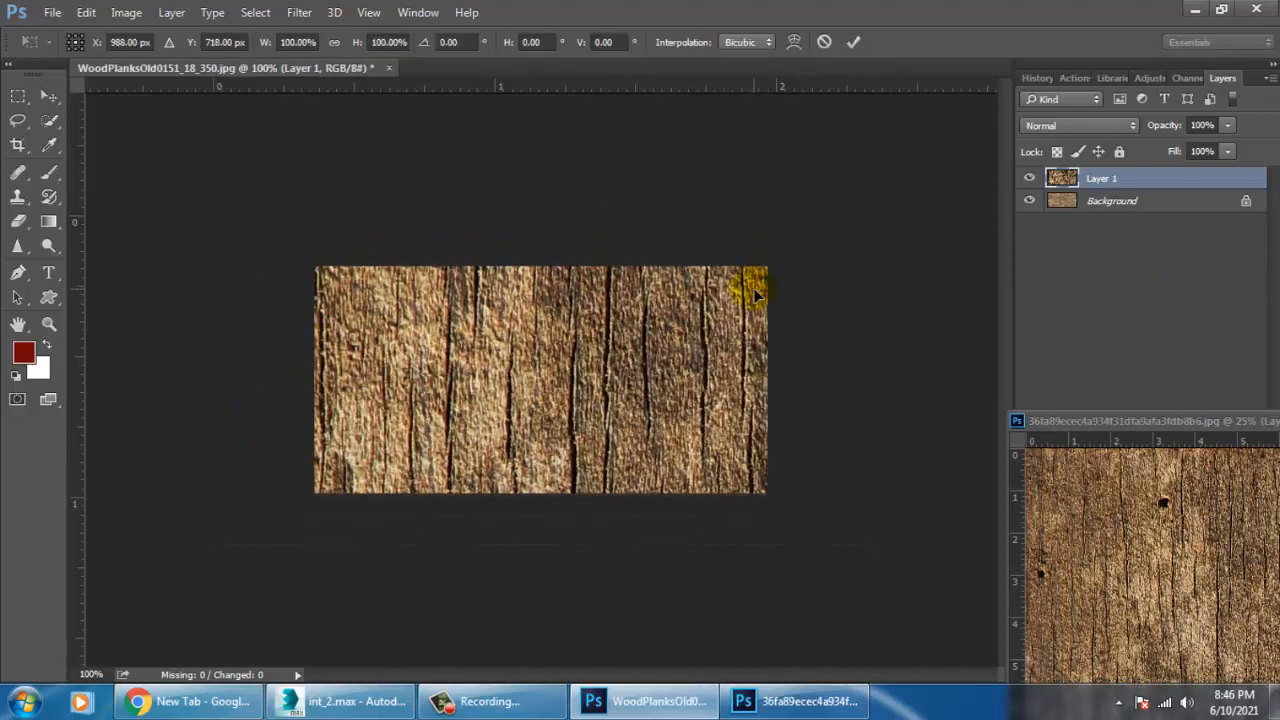
{"action": "key", "text": "ctrl+minus"}
{"action": "key", "text": "ctrl+minus"}
{"action": "key", "text": "ctrl+minus"}
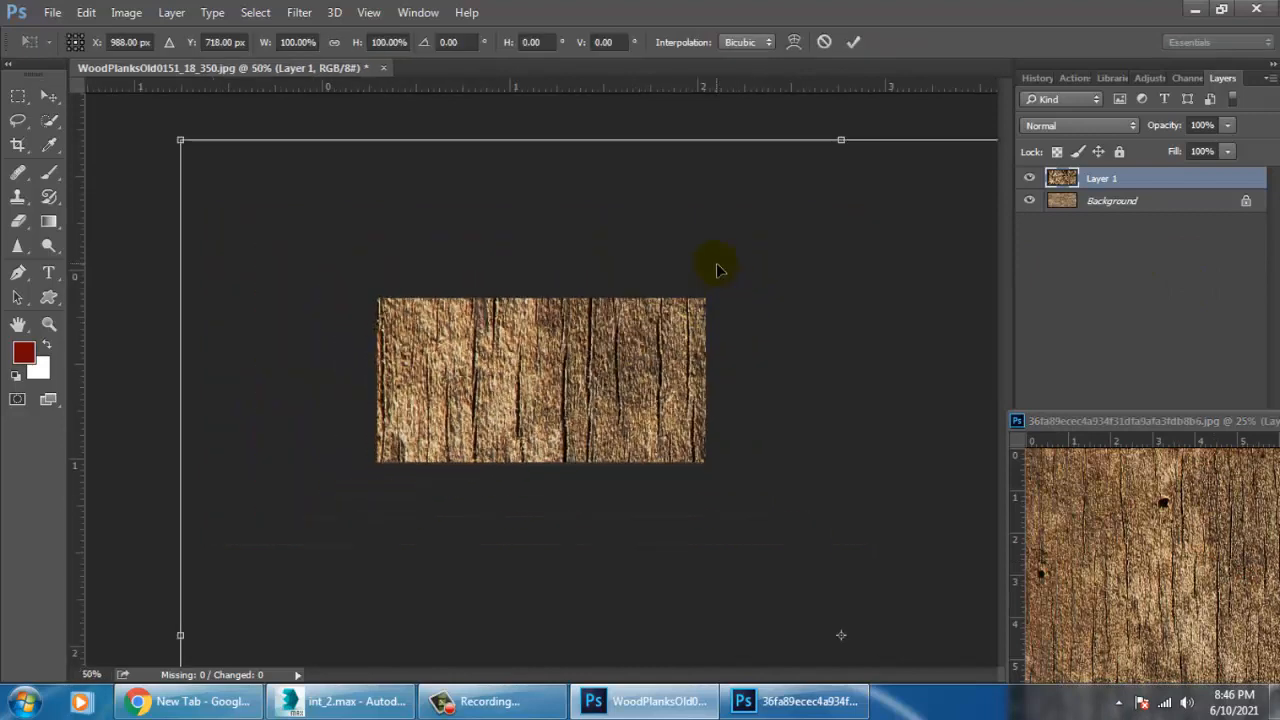
{"action": "key", "text": "Return"}
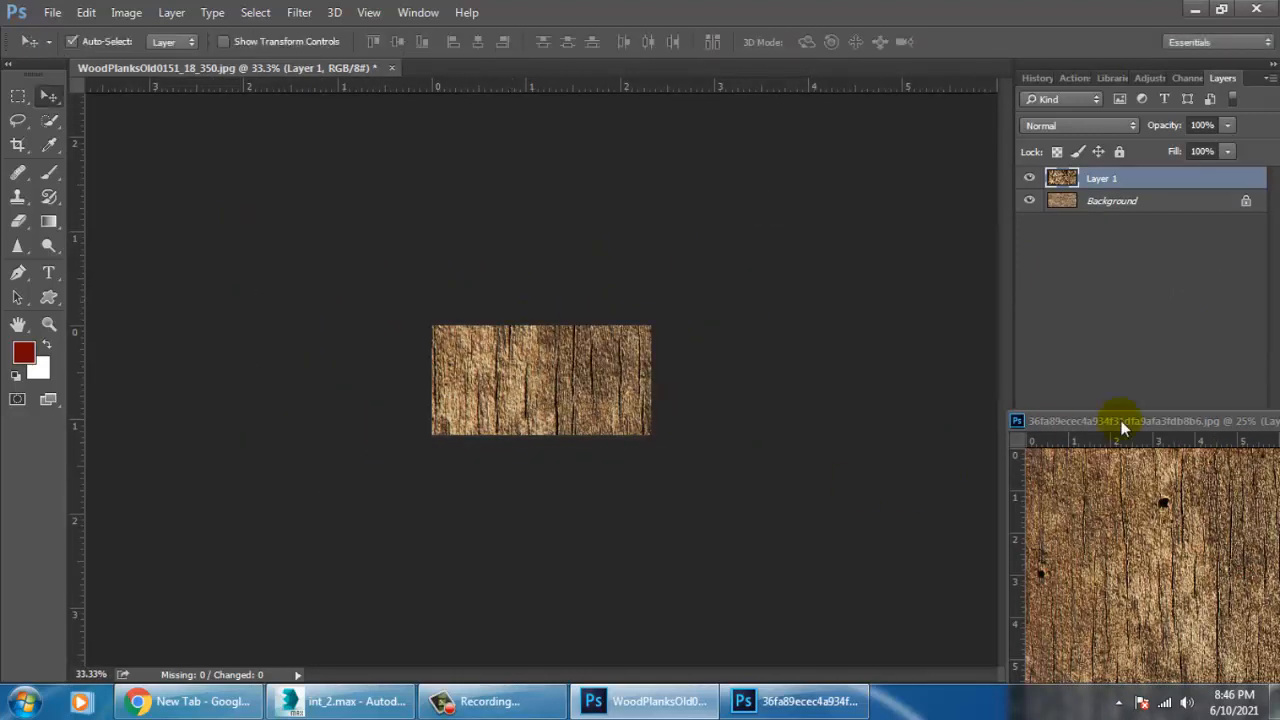
Dock the floating dark wood document beside the other one and delete Layer 1 from the WoodPlanksOld0151_18_350 document.
{"action": "left_click_drag", "start_coordinate": [1123, 423], "coordinate": [686, 66]}
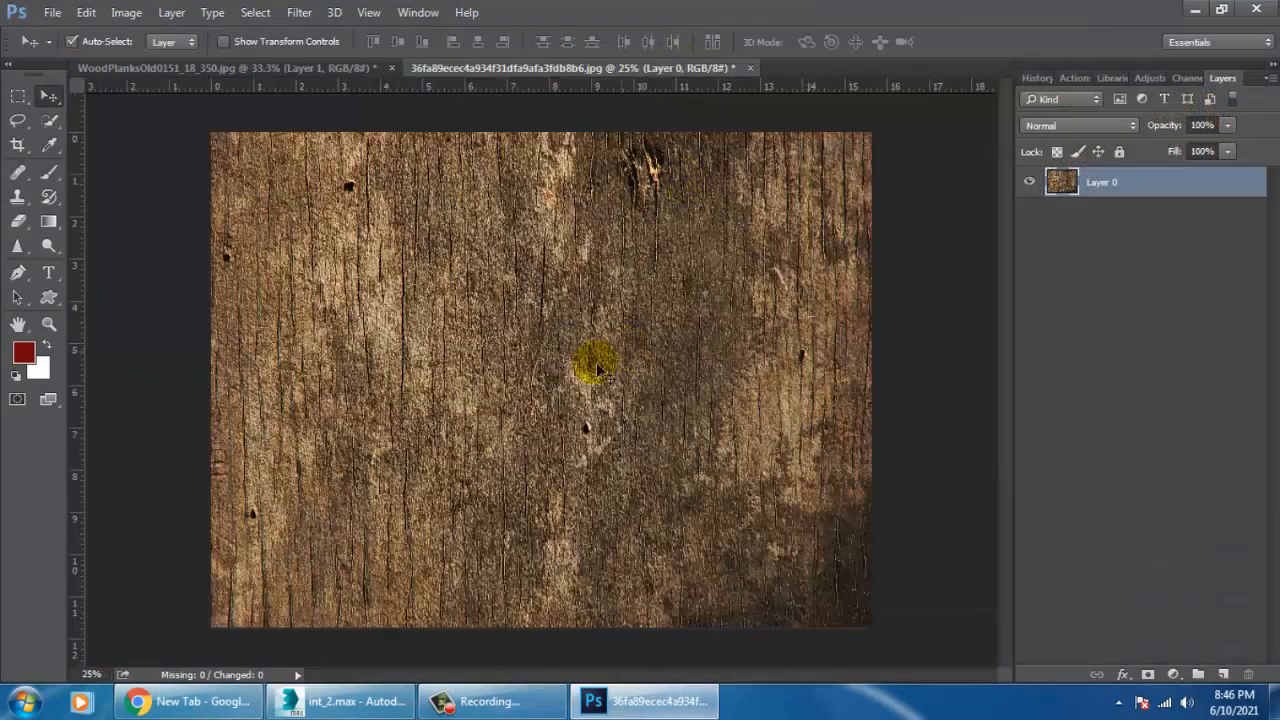
{"action": "left_click", "coordinate": [263, 69]}
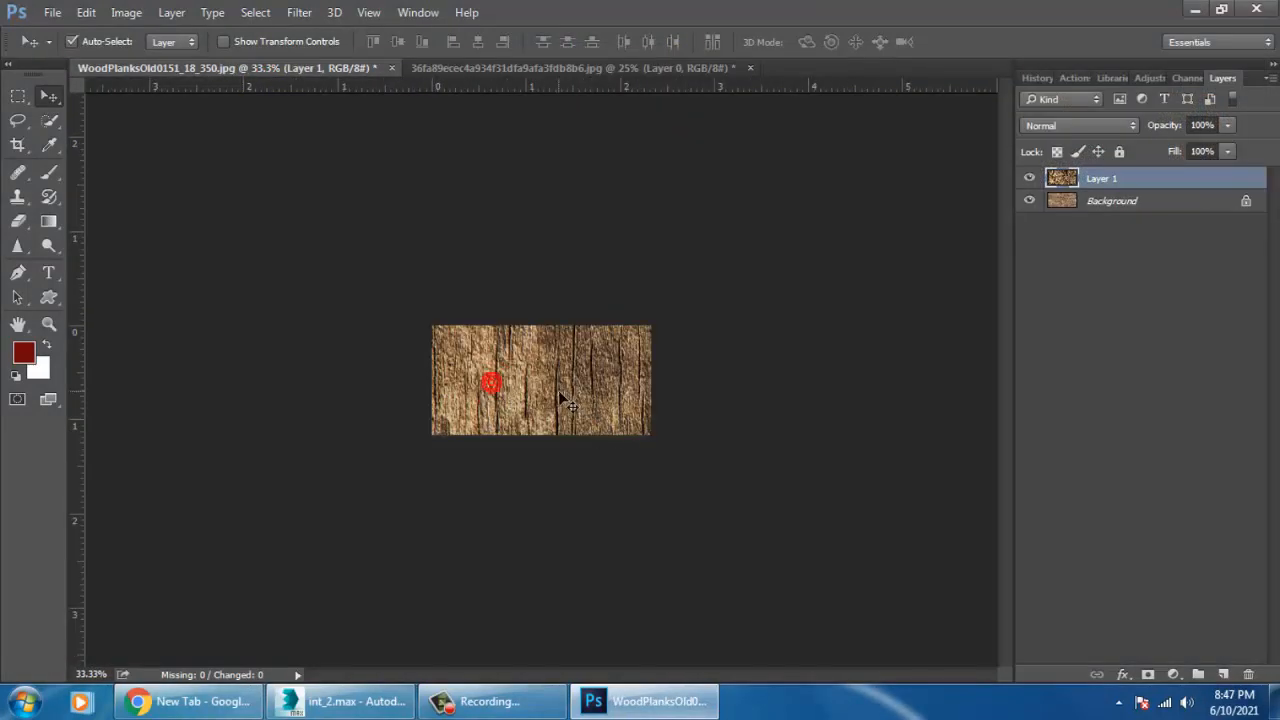
{"action": "left_click_drag", "start_coordinate": [488, 322], "coordinate": [611, 451]}
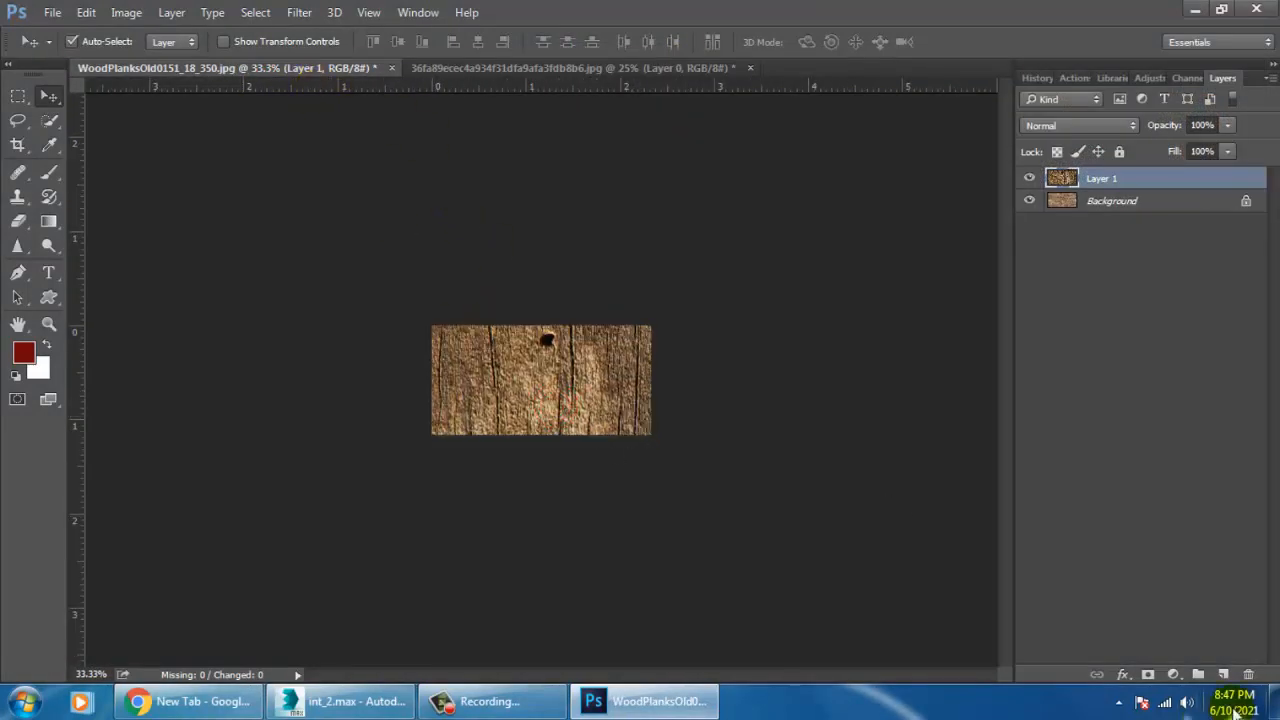
{"action": "left_click", "coordinate": [1248, 674]}
{"action": "left_click", "coordinate": [603, 269]}
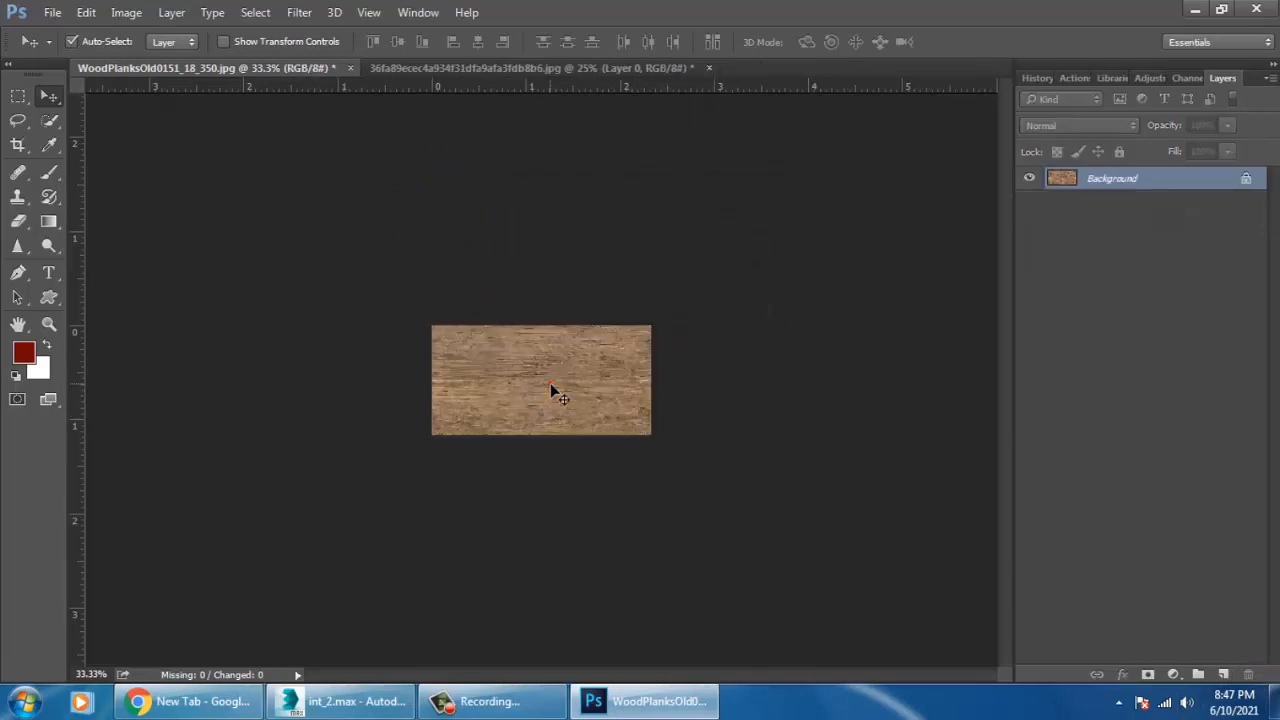
Copy the light plank image into the dark wood document as a new layer and scale it to 402.57%, spanning the image width.
{"action": "key", "text": "ctrl+0"}
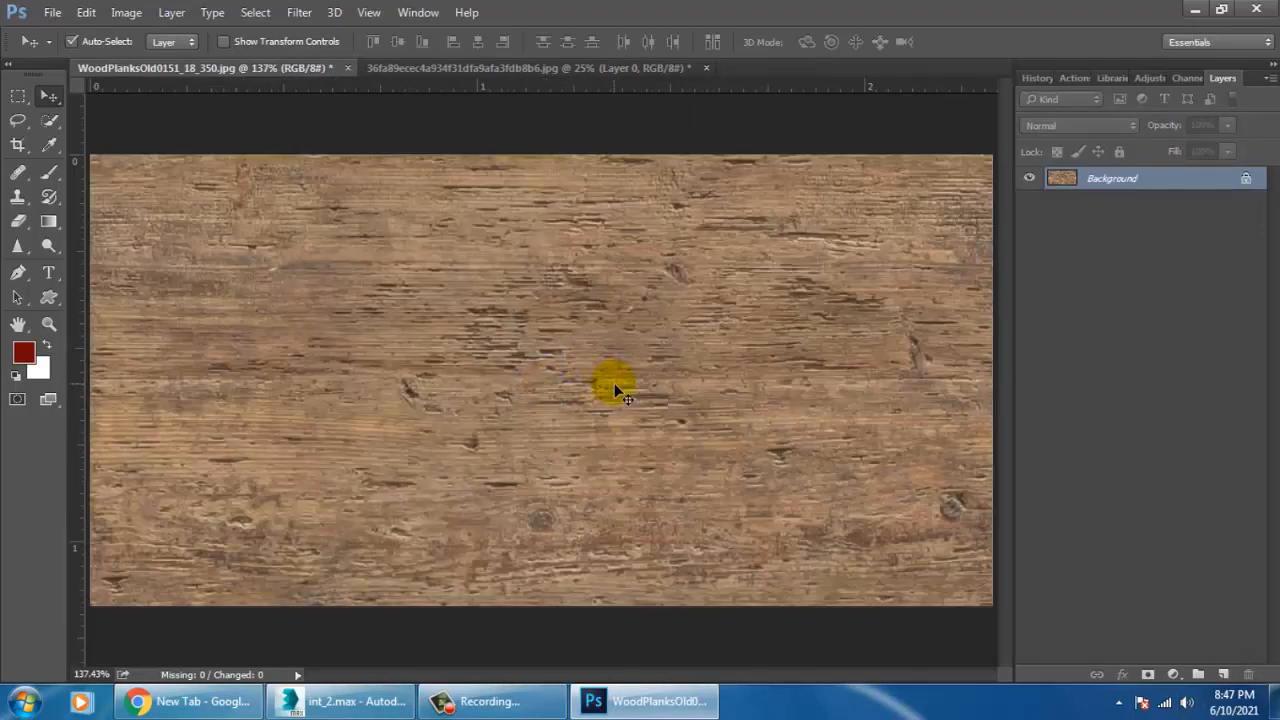
{"action": "left_click_drag", "start_coordinate": [612, 381], "coordinate": [550, 372]}
{"action": "key", "text": "ctrl+t"}
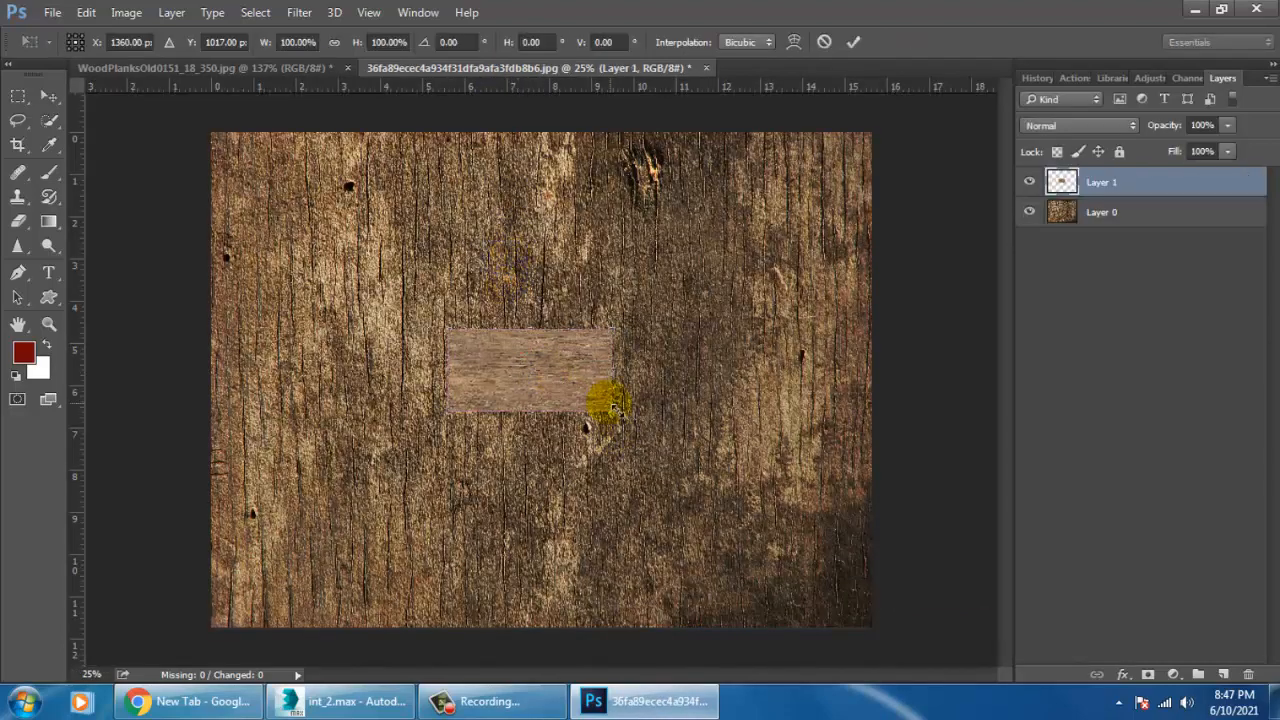
{"action": "left_click_drag", "start_coordinate": [612, 409], "coordinate": [820, 625], "text": "alt+shift"}
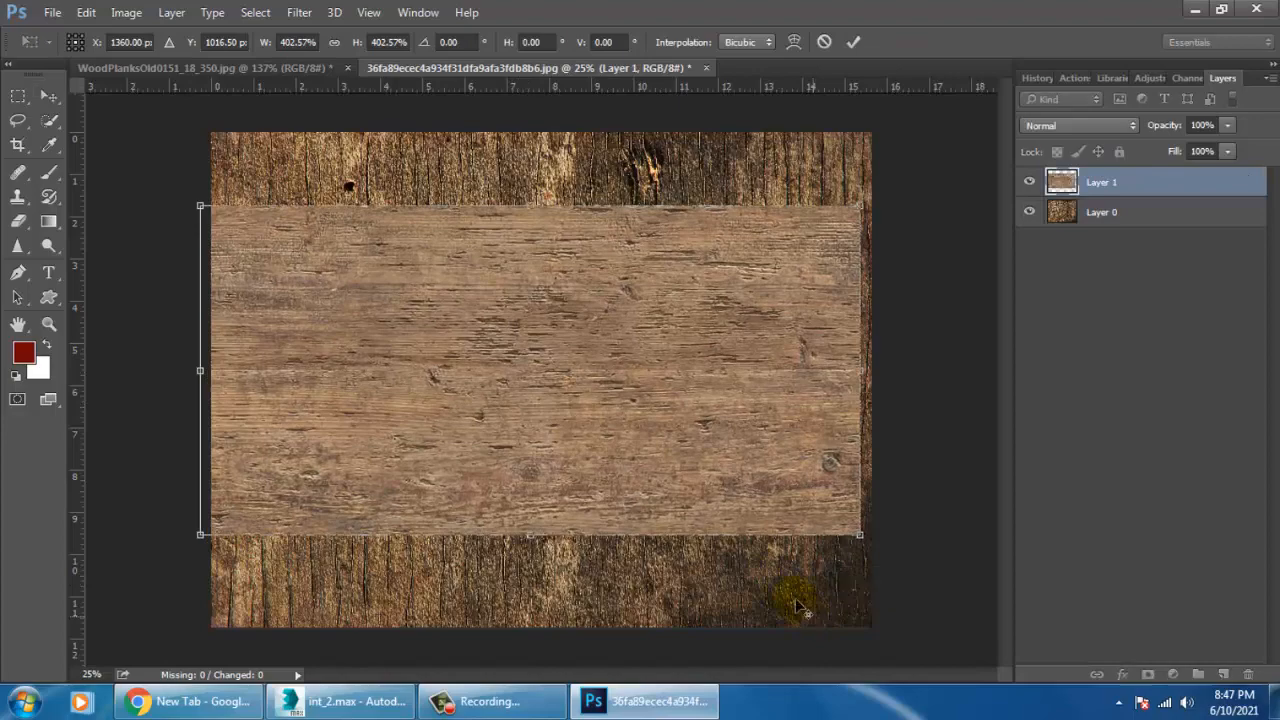
{"action": "double_click", "coordinate": [615, 508]}
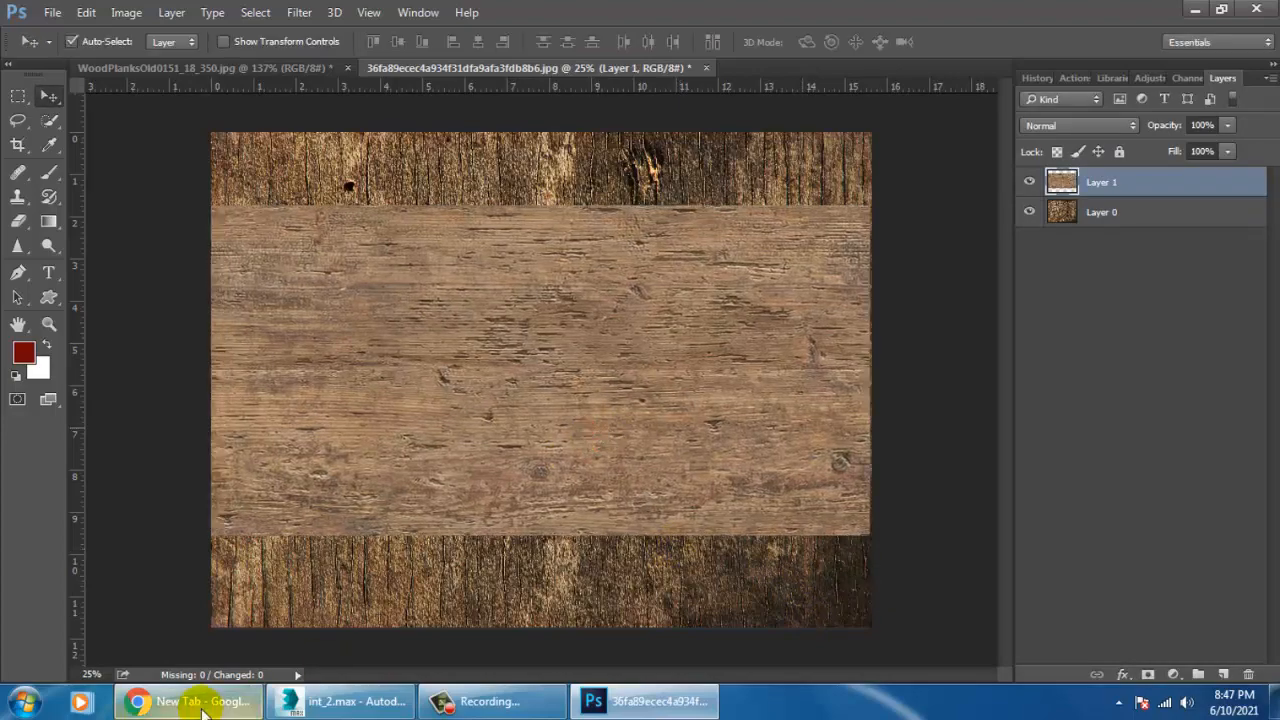
Switch to Chrome and return from the old metal texture results to the old wood texture image results.
{"action": "left_click", "coordinate": [200, 701]}
{"action": "left_click", "coordinate": [335, 15]}
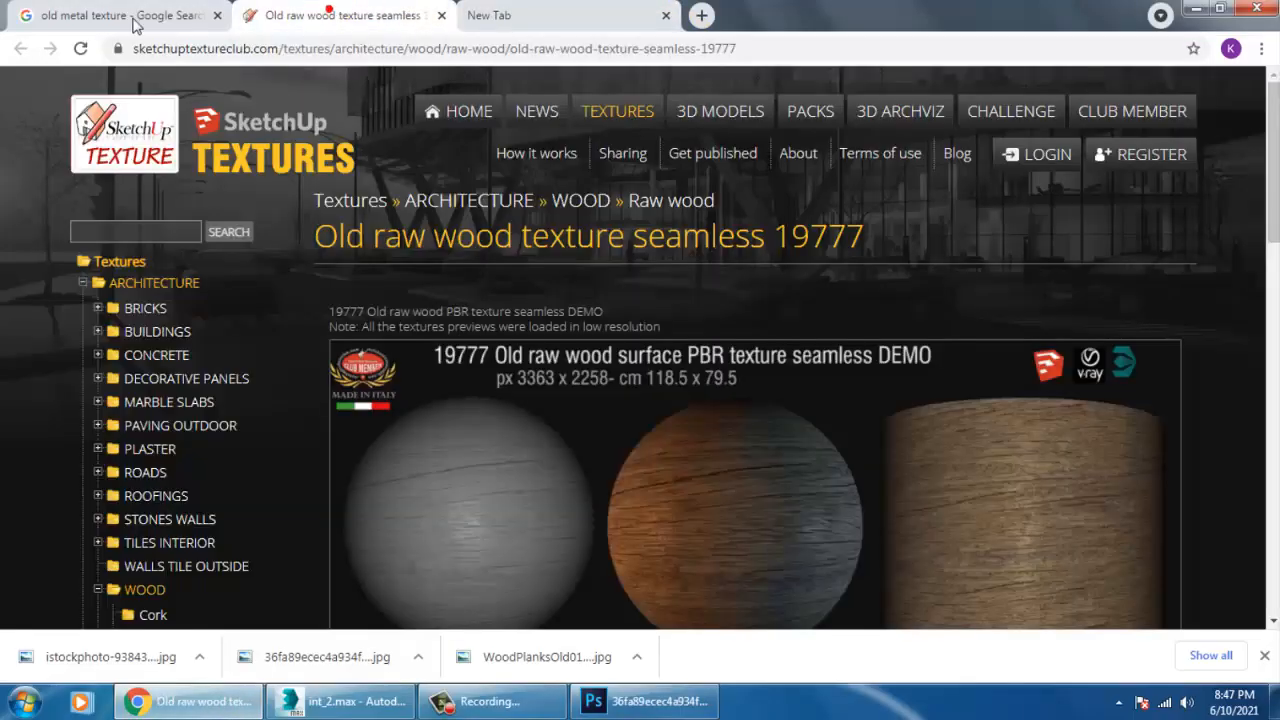
{"action": "left_click", "coordinate": [128, 12]}
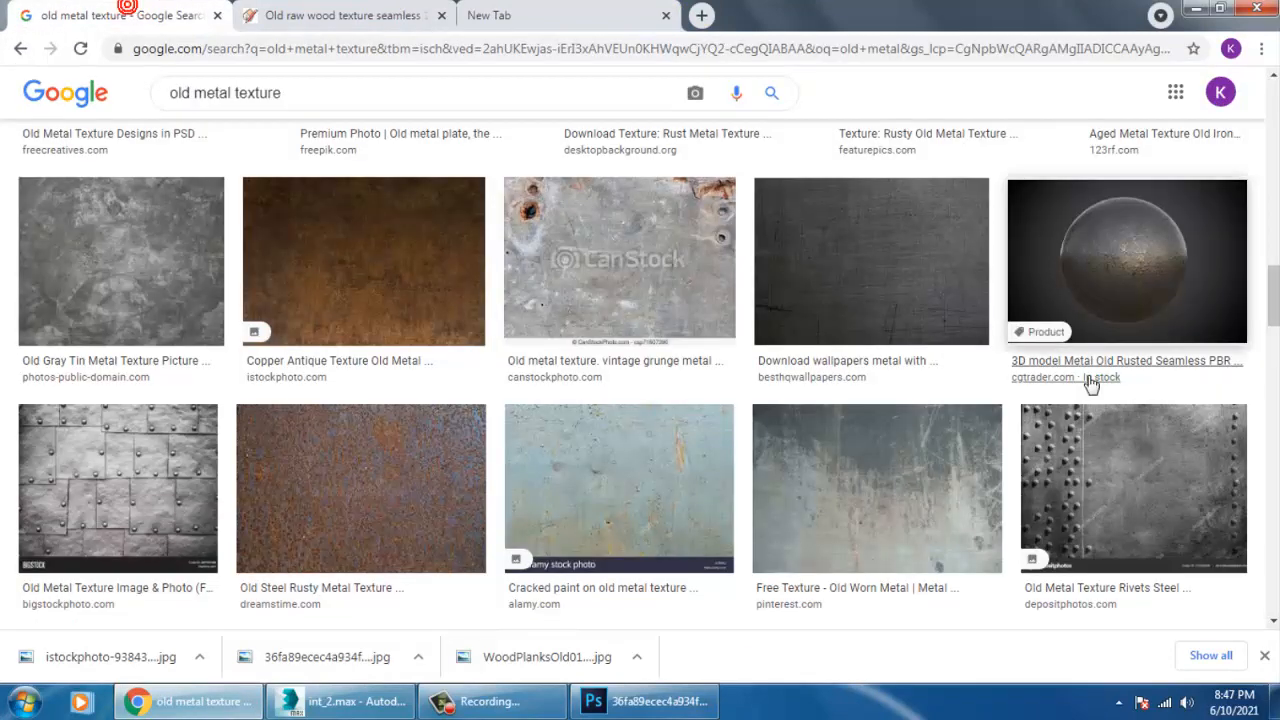
{"action": "left_click", "coordinate": [22, 48]}
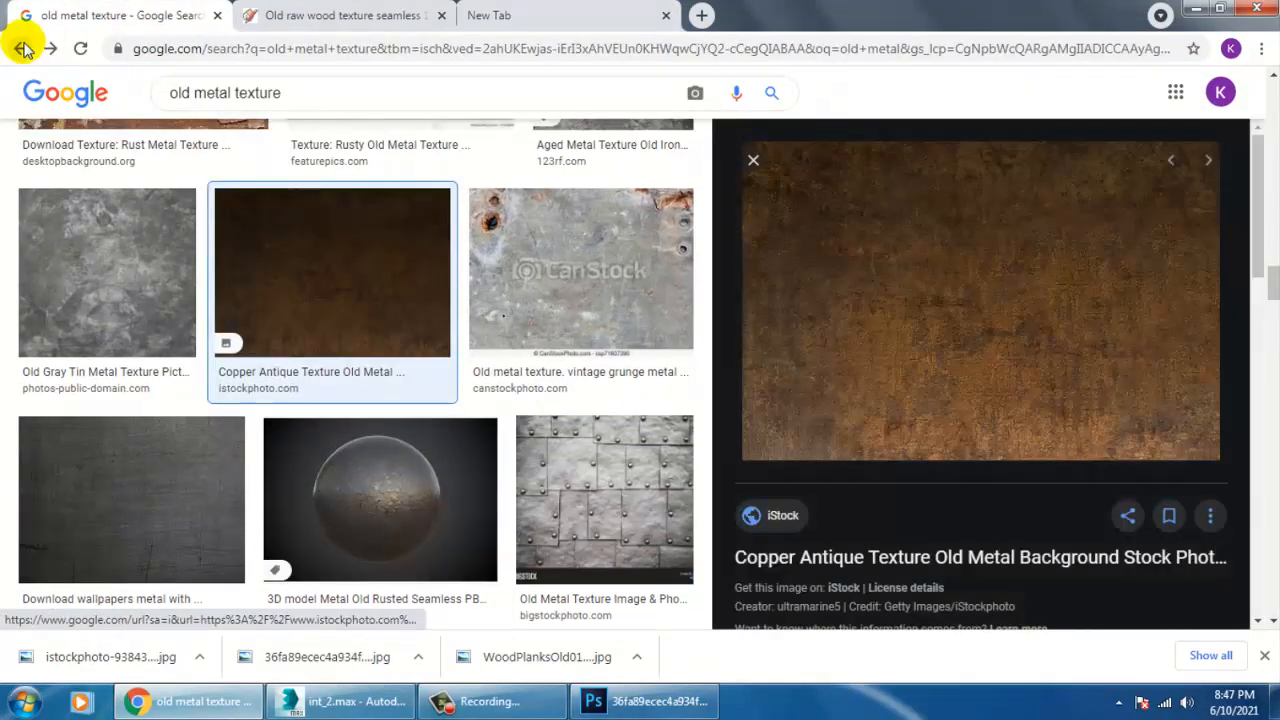
{"action": "left_click", "coordinate": [22, 48]}
{"action": "left_click", "coordinate": [22, 48]}
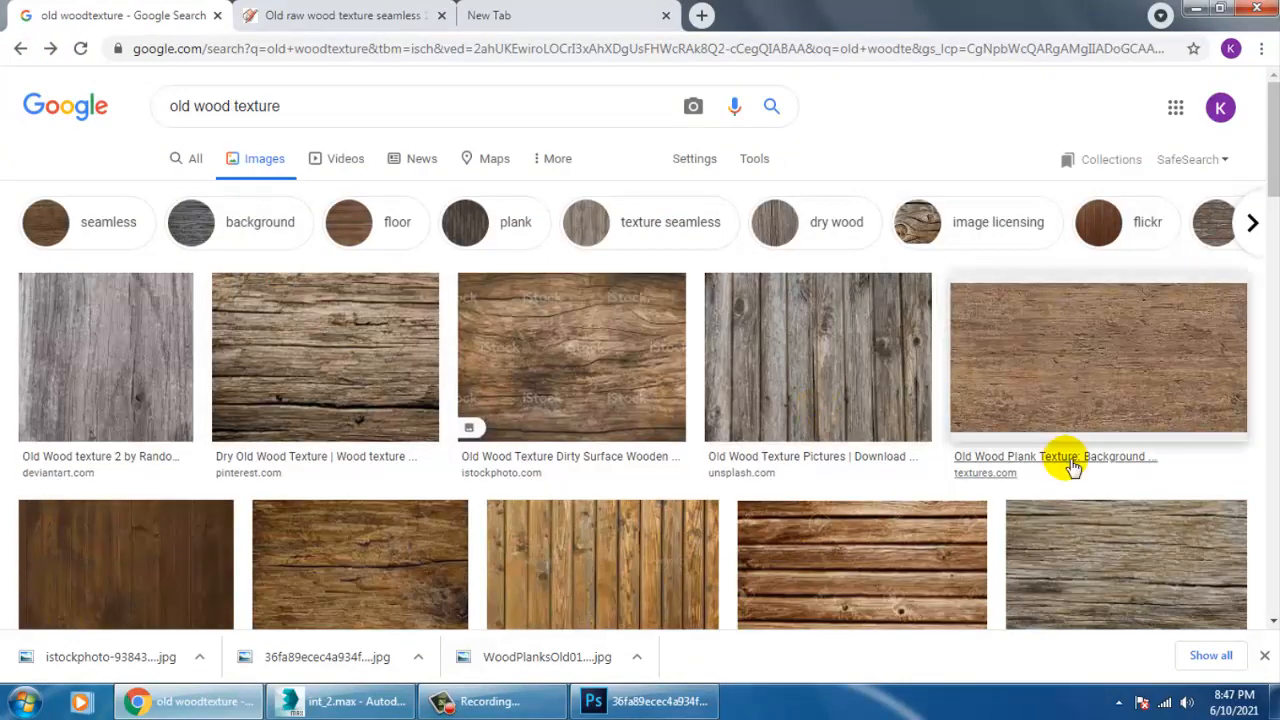
Preview the textures.com Old Wood Plank Texture result and examine its related images for another suitable wood texture.
{"action": "left_click", "coordinate": [1094, 362]}
{"action": "scroll", "coordinate": [915, 452], "scroll_direction": "down", "scroll_amount": 4}
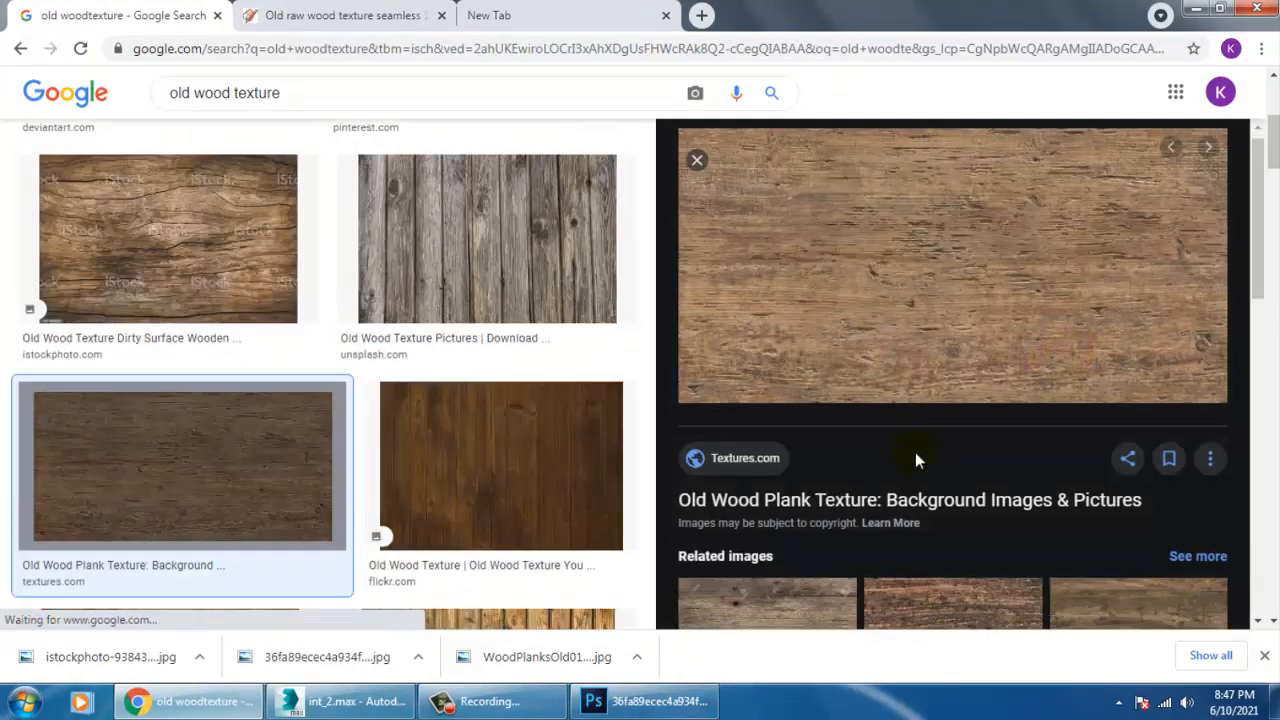
{"action": "left_click", "coordinate": [953, 318]}
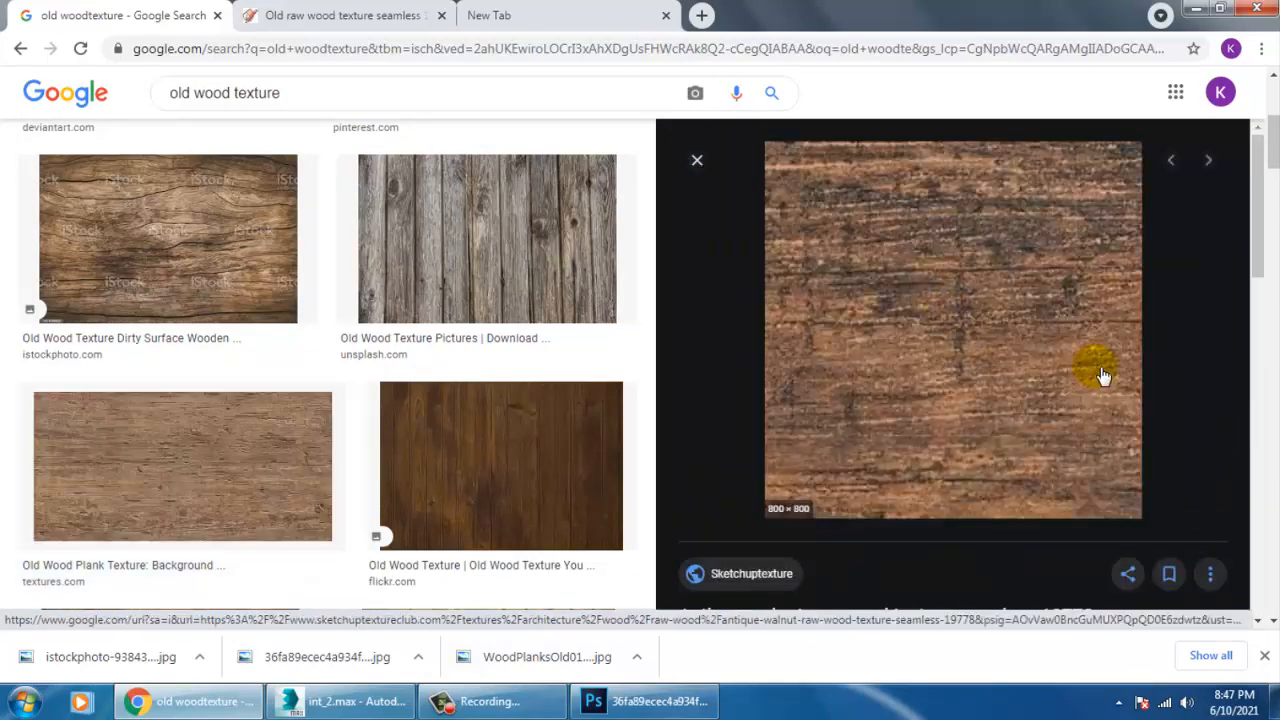
{"action": "scroll", "coordinate": [968, 402], "scroll_direction": "down", "scroll_amount": 4}
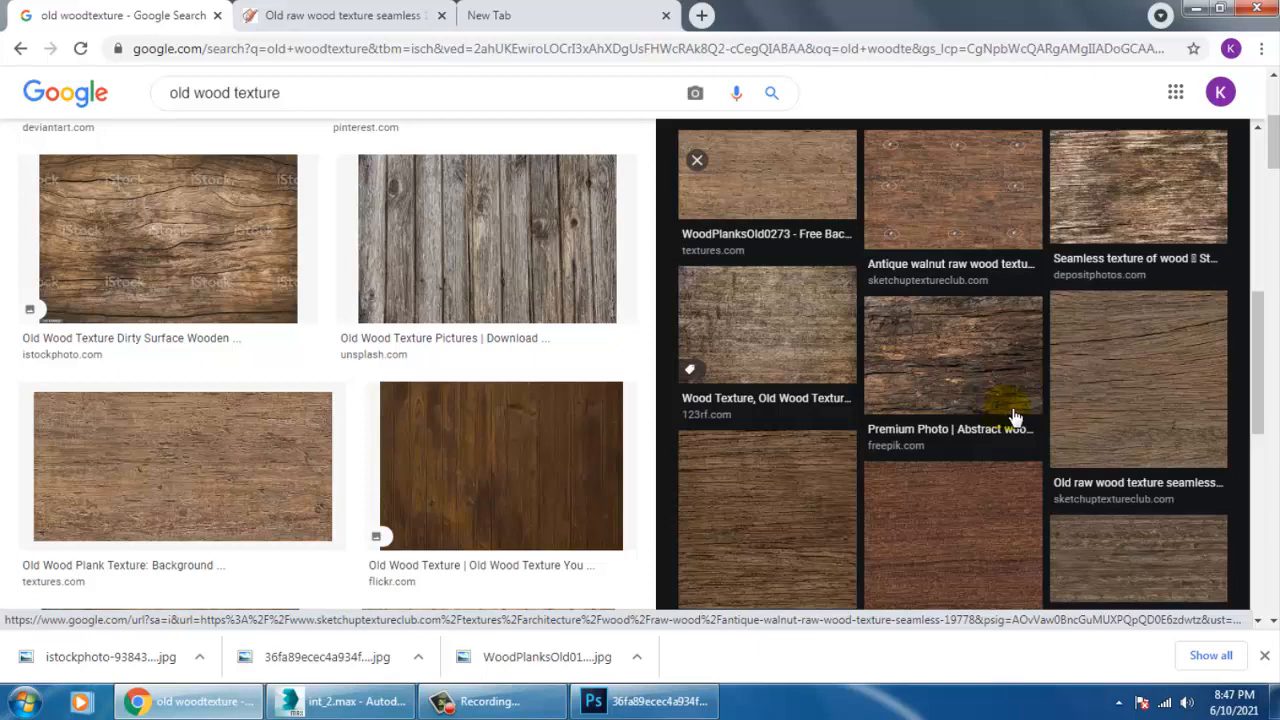
{"action": "scroll", "coordinate": [1015, 415], "scroll_direction": "down", "scroll_amount": 3}
{"action": "left_click", "coordinate": [968, 390]}
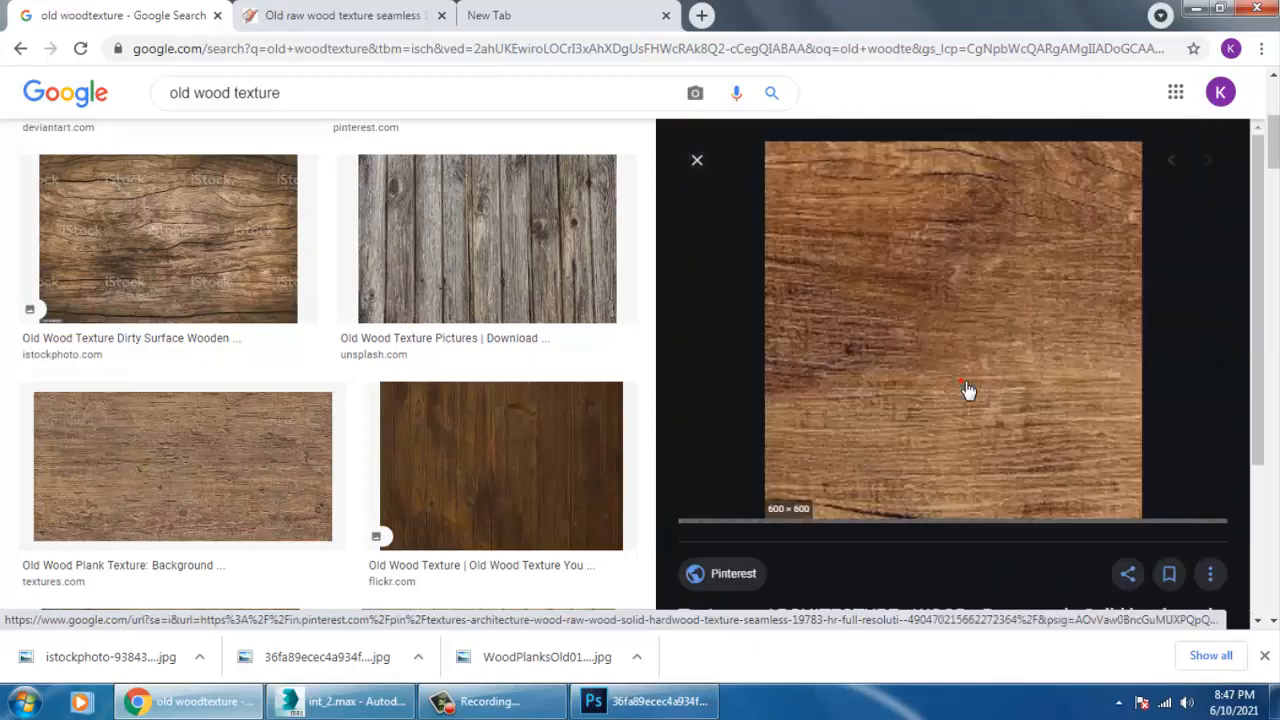
{"action": "scroll", "coordinate": [968, 390], "scroll_direction": "down", "scroll_amount": 4}
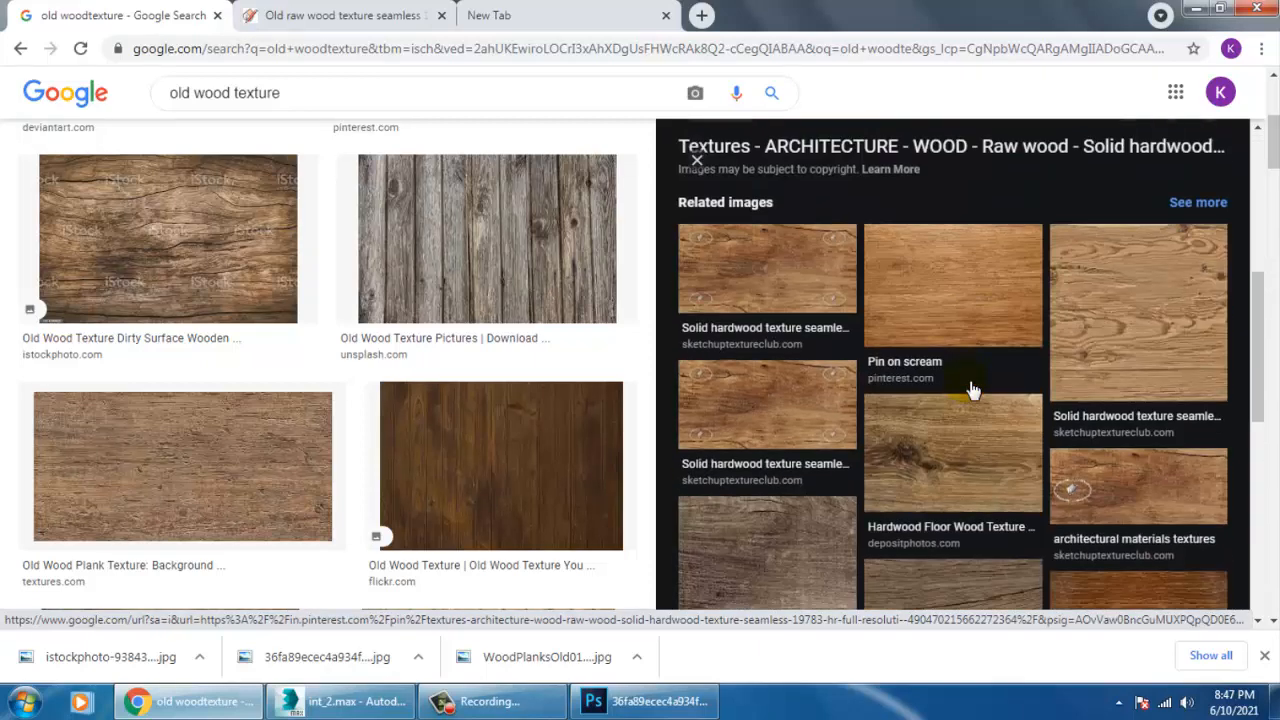
{"action": "scroll", "coordinate": [975, 375], "scroll_direction": "down", "scroll_amount": 4}
{"action": "left_click", "coordinate": [931, 371]}
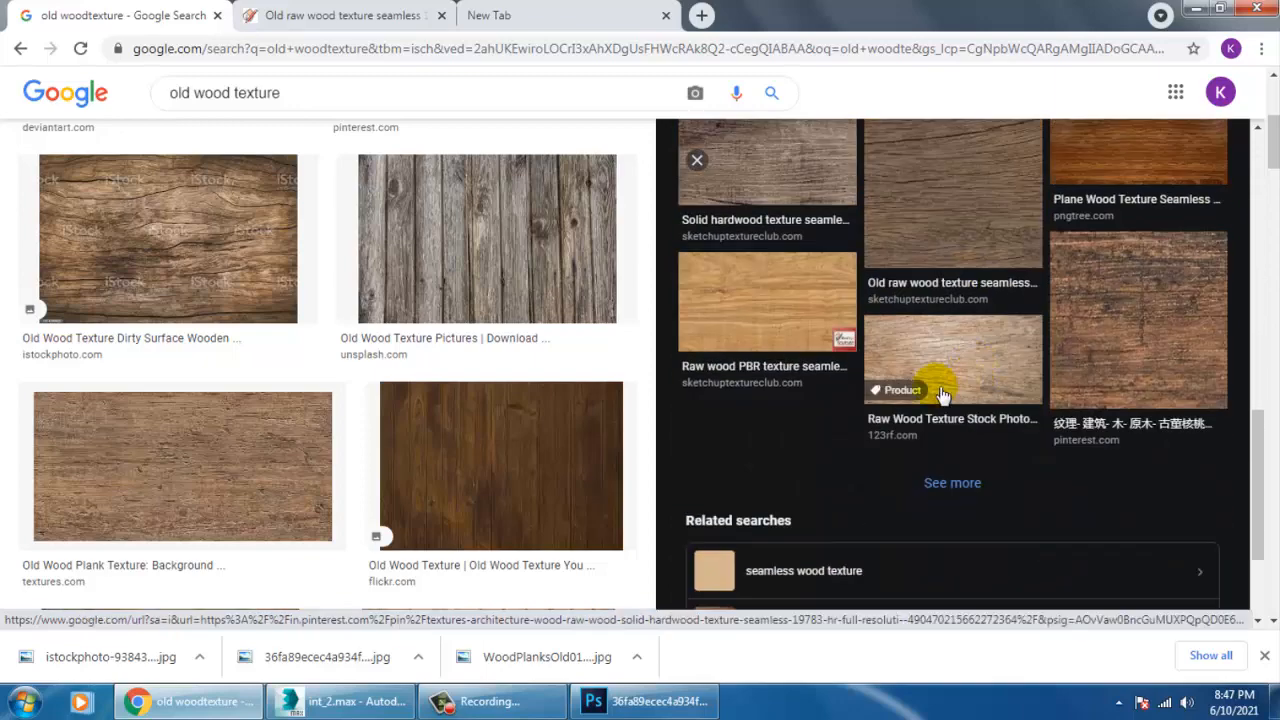
{"action": "left_click", "coordinate": [806, 405]}
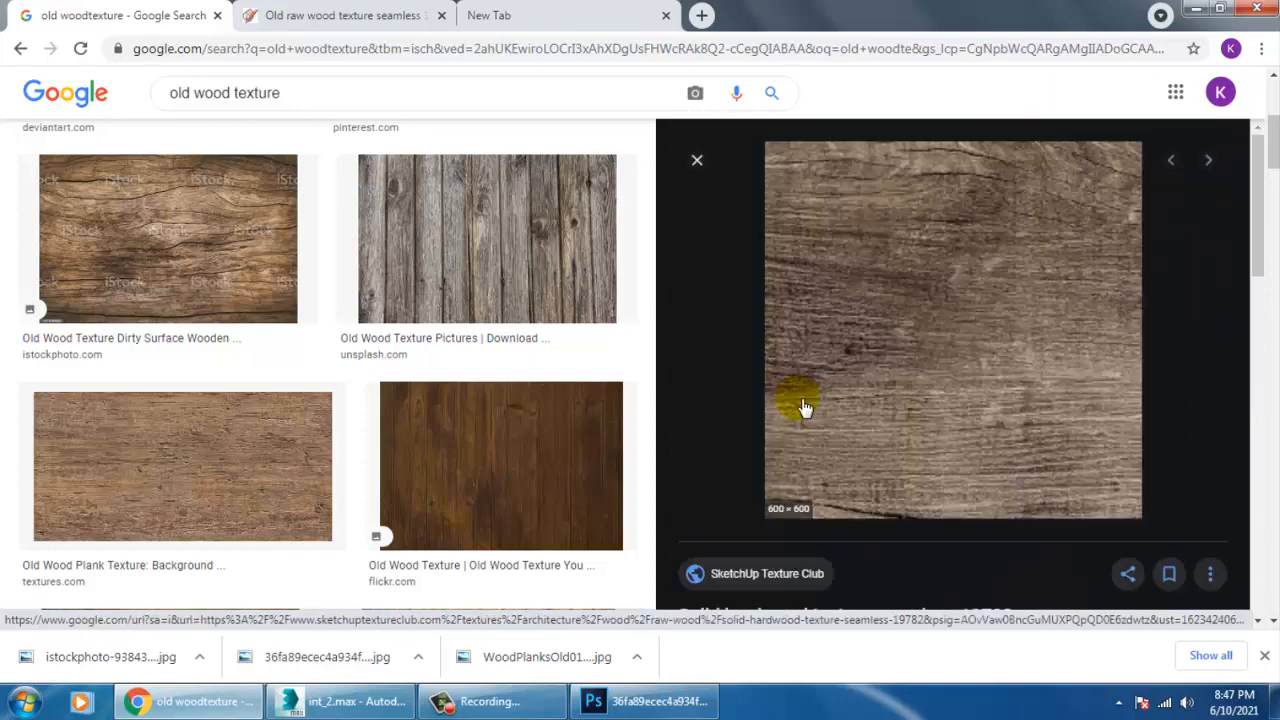
Browse further through the old wood texture image results, previewing the dark Pinterest wood texture along the way.
{"action": "left_click", "coordinate": [697, 160]}
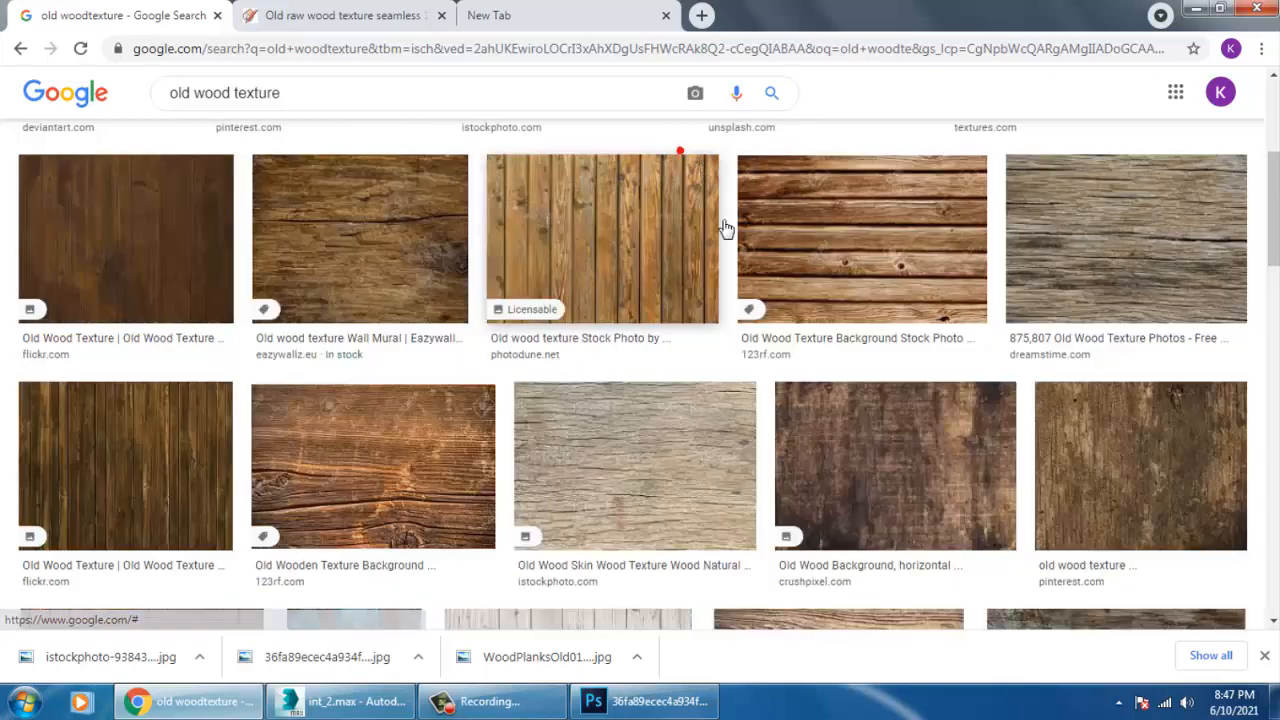
{"action": "scroll", "coordinate": [945, 487], "scroll_direction": "down", "scroll_amount": 3}
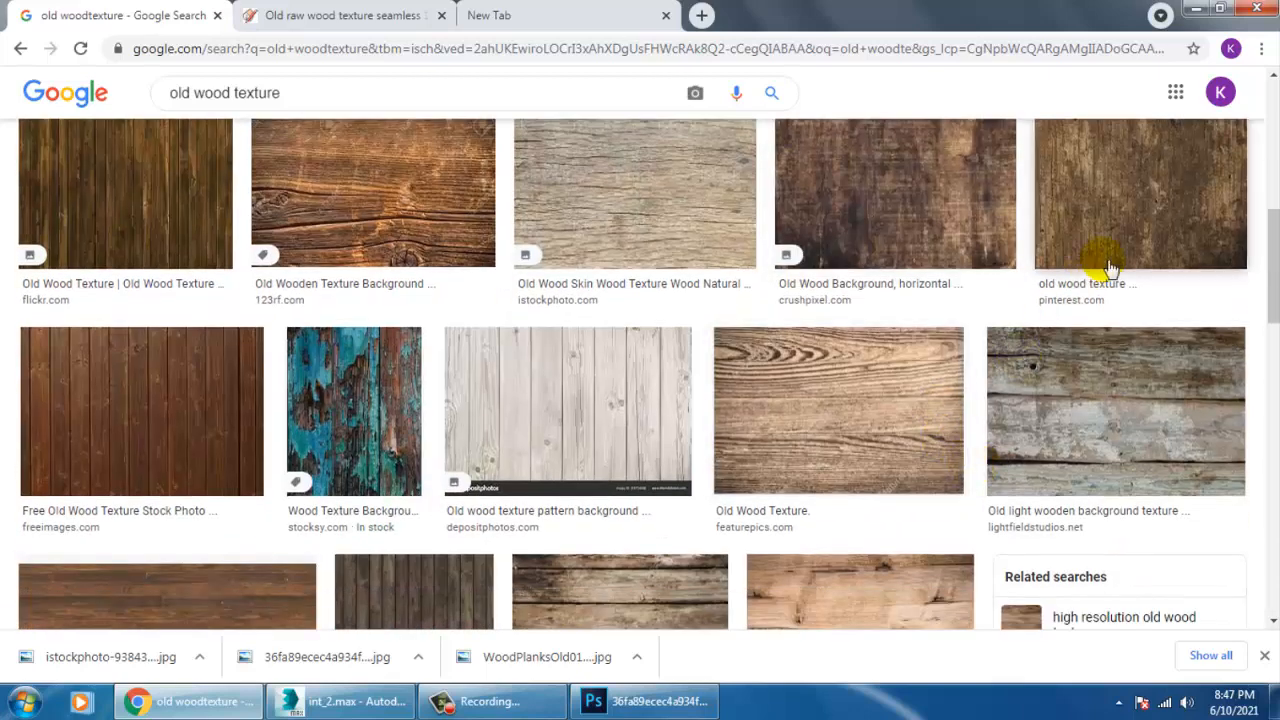
{"action": "left_click", "coordinate": [1170, 220]}
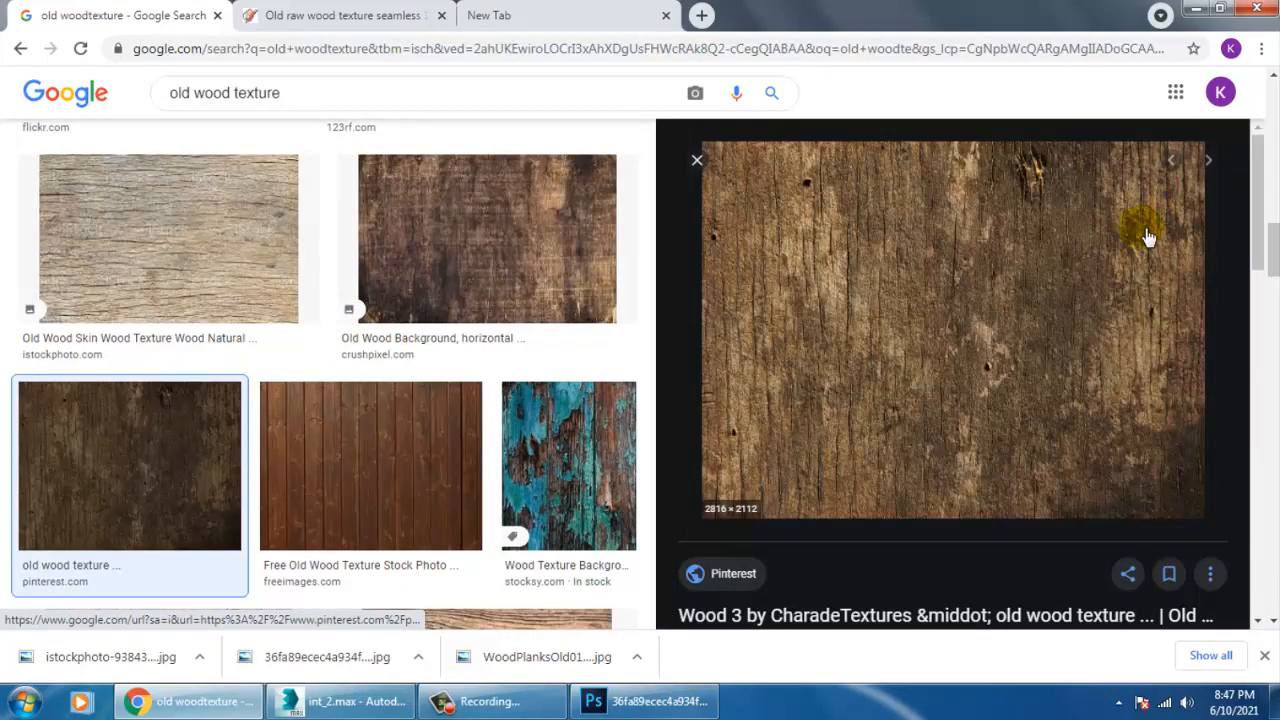
{"action": "left_click", "coordinate": [697, 160]}
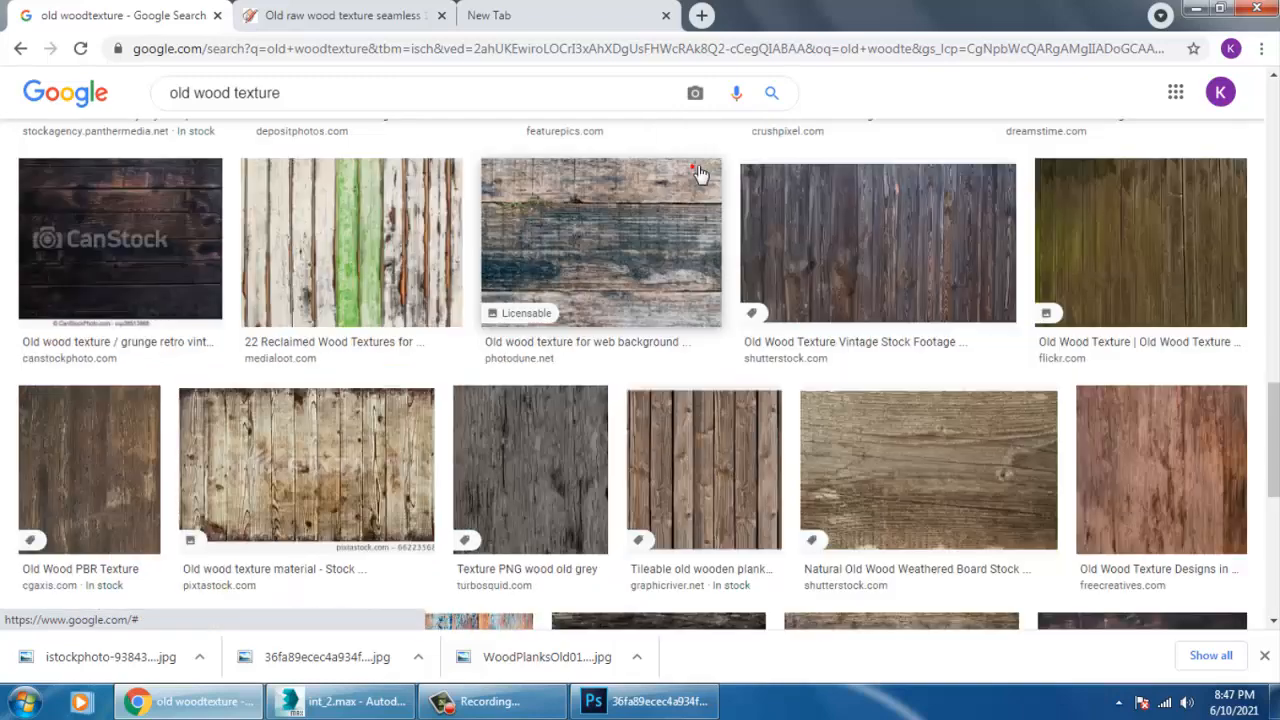
{"action": "scroll", "coordinate": [971, 423], "scroll_direction": "down", "scroll_amount": 5}
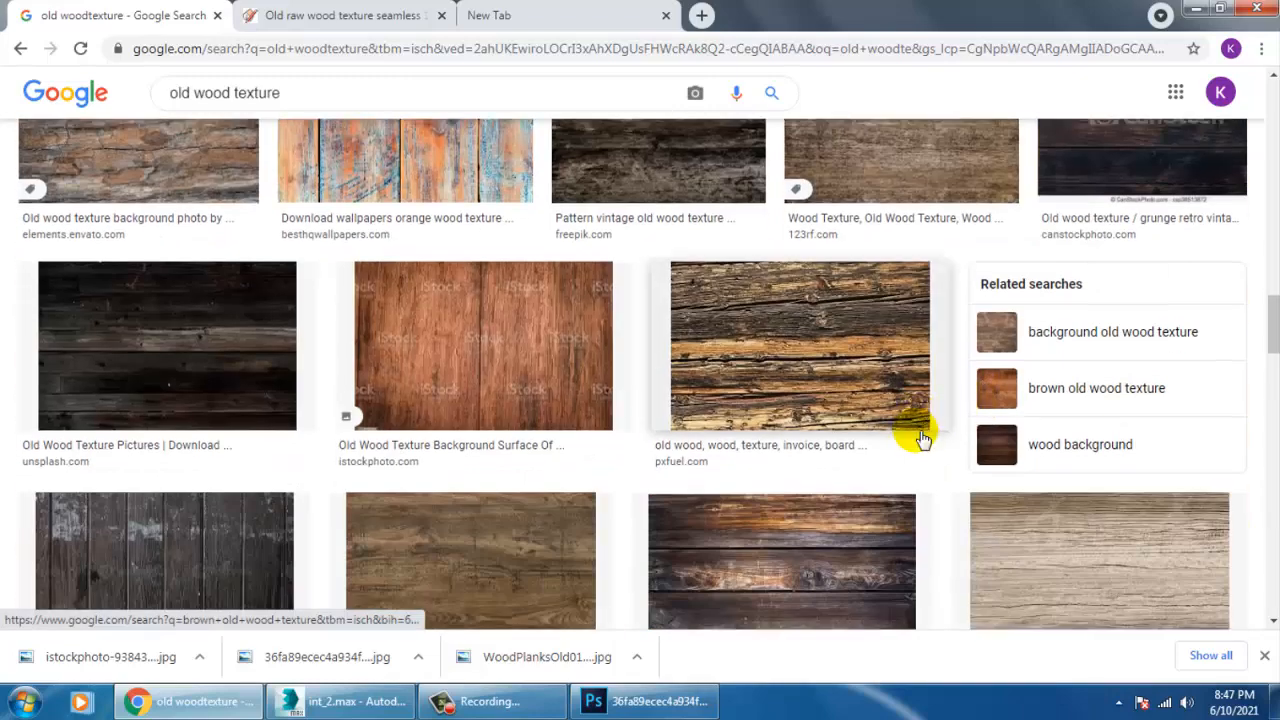
{"action": "scroll", "coordinate": [591, 475], "scroll_direction": "down", "scroll_amount": 3}
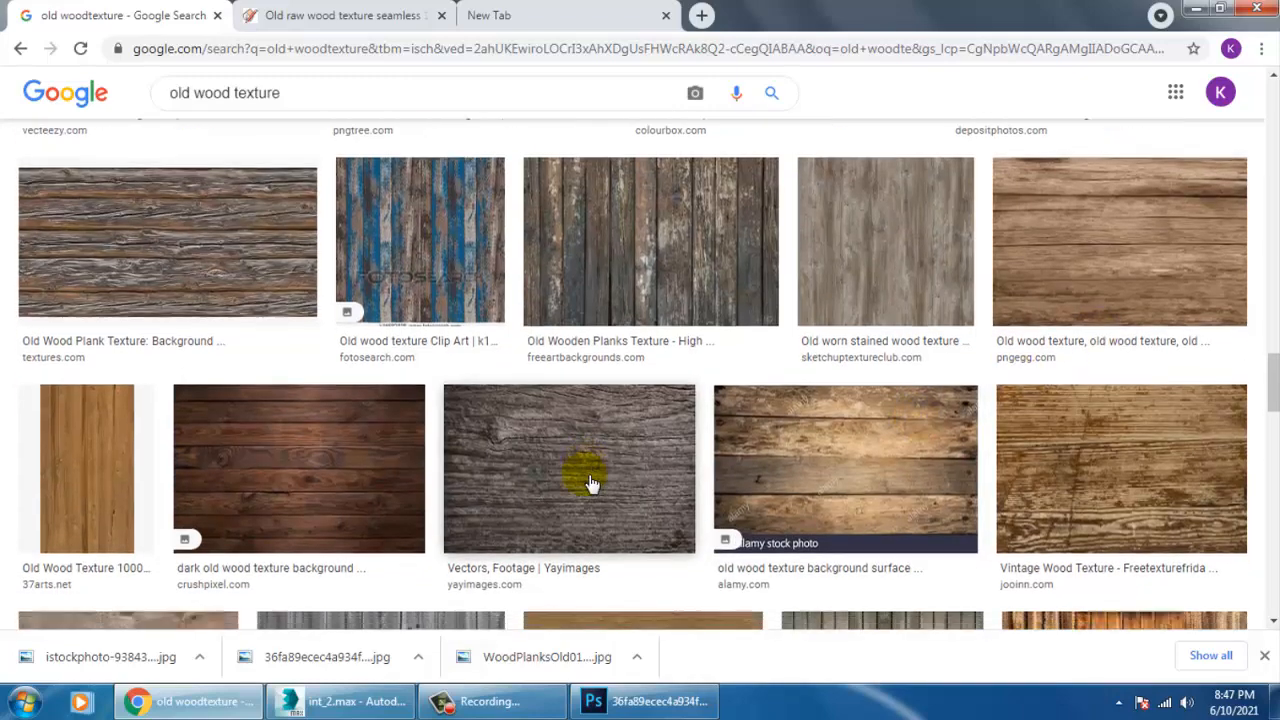
{"action": "scroll", "coordinate": [634, 460], "scroll_direction": "down", "scroll_amount": 3}
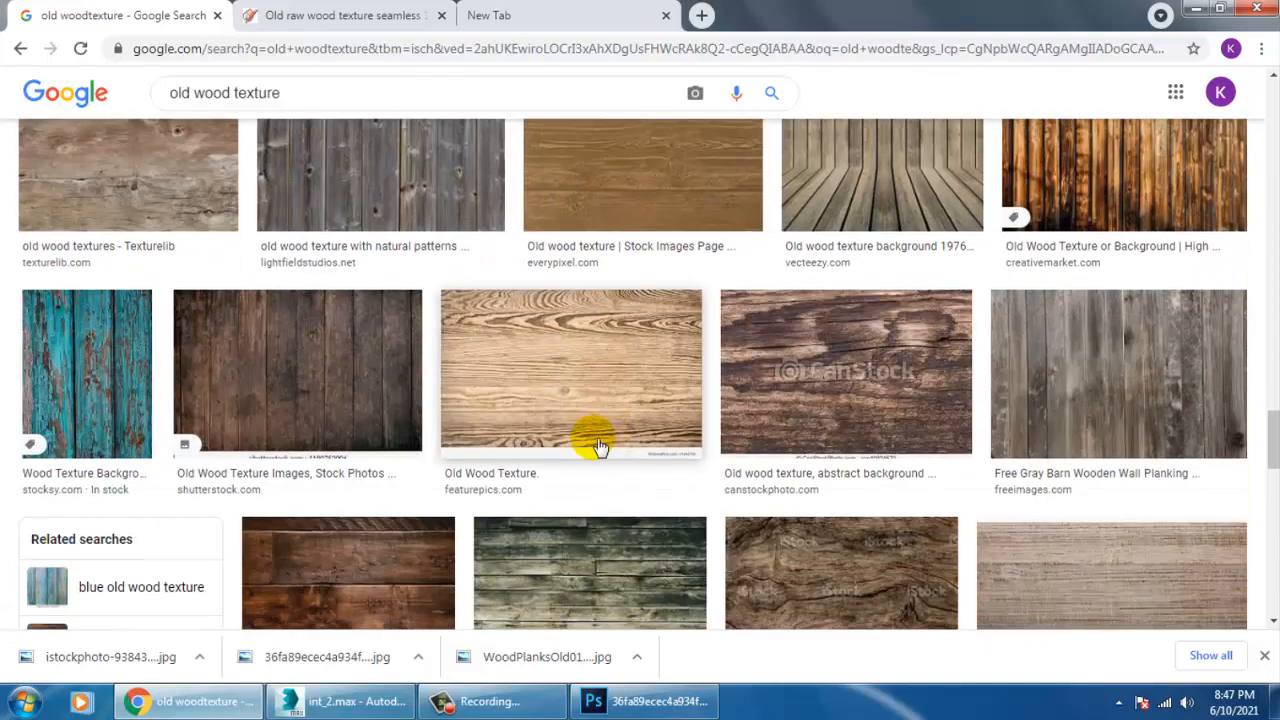
{"action": "scroll", "coordinate": [598, 447], "scroll_direction": "down", "scroll_amount": 3}
{"action": "scroll", "coordinate": [590, 440], "scroll_direction": "down", "scroll_amount": 5}
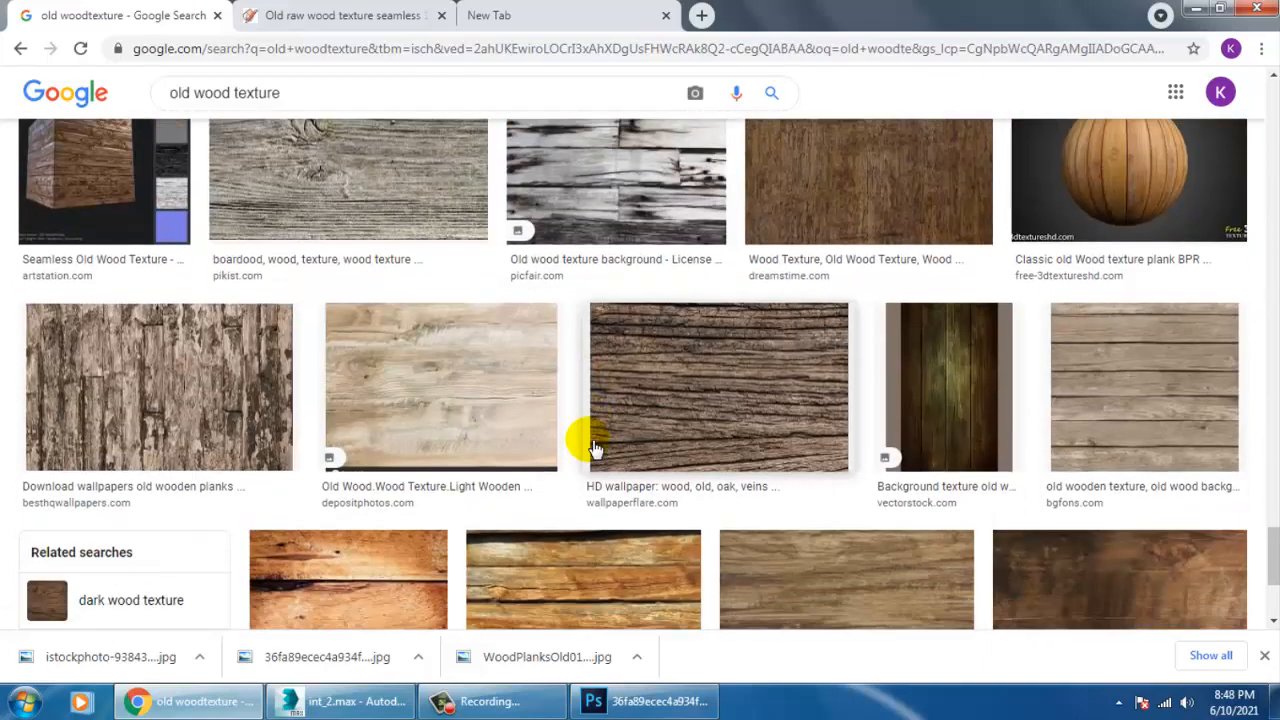
{"action": "scroll", "coordinate": [714, 423], "scroll_direction": "up", "scroll_amount": 2}
Preview the Dreamstime old wood texture and the related VectorStock antique wooden background, and examine their related images and searches.
{"action": "left_click", "coordinate": [826, 355]}
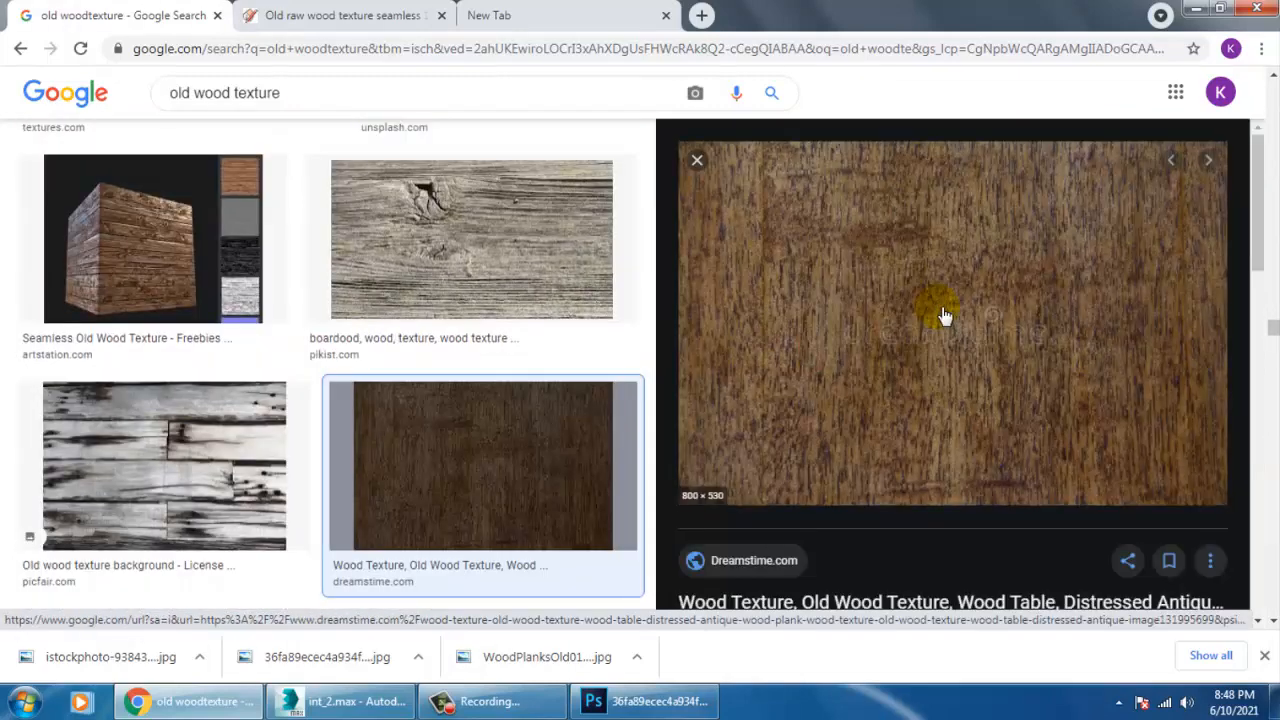
{"action": "scroll", "coordinate": [959, 413], "scroll_direction": "down", "scroll_amount": 5}
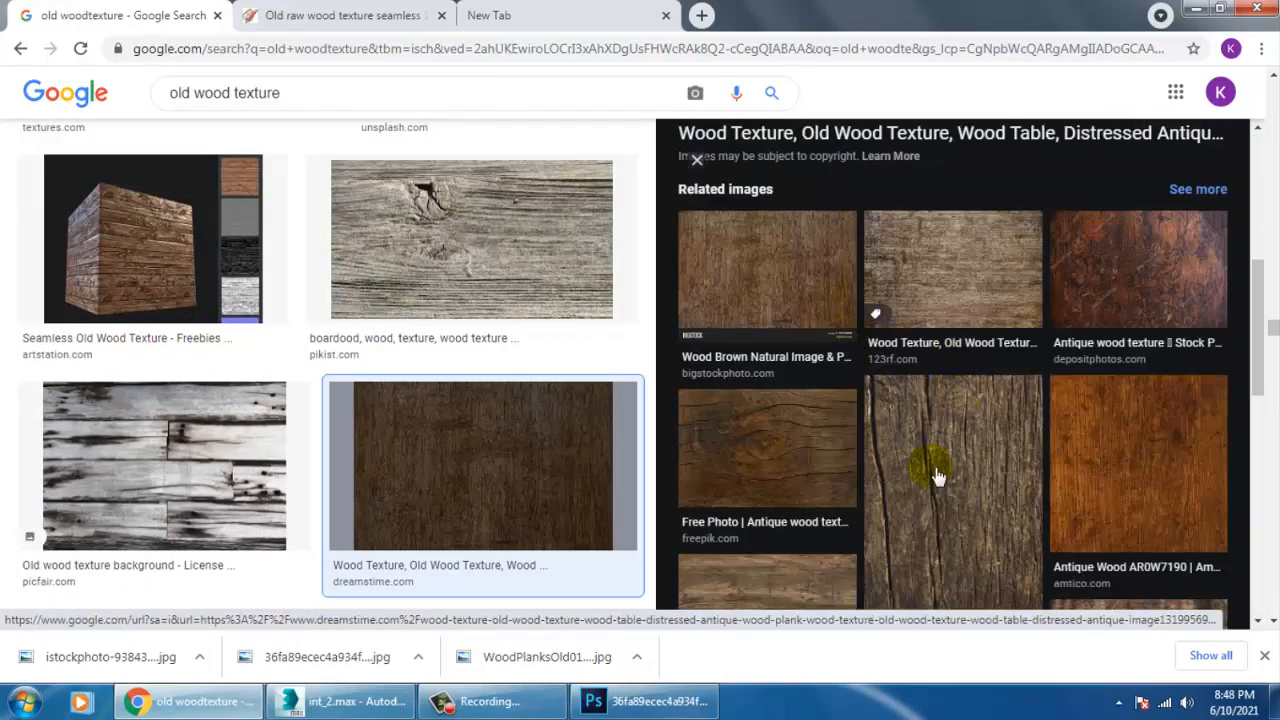
{"action": "scroll", "coordinate": [1095, 527], "scroll_direction": "down", "scroll_amount": 3}
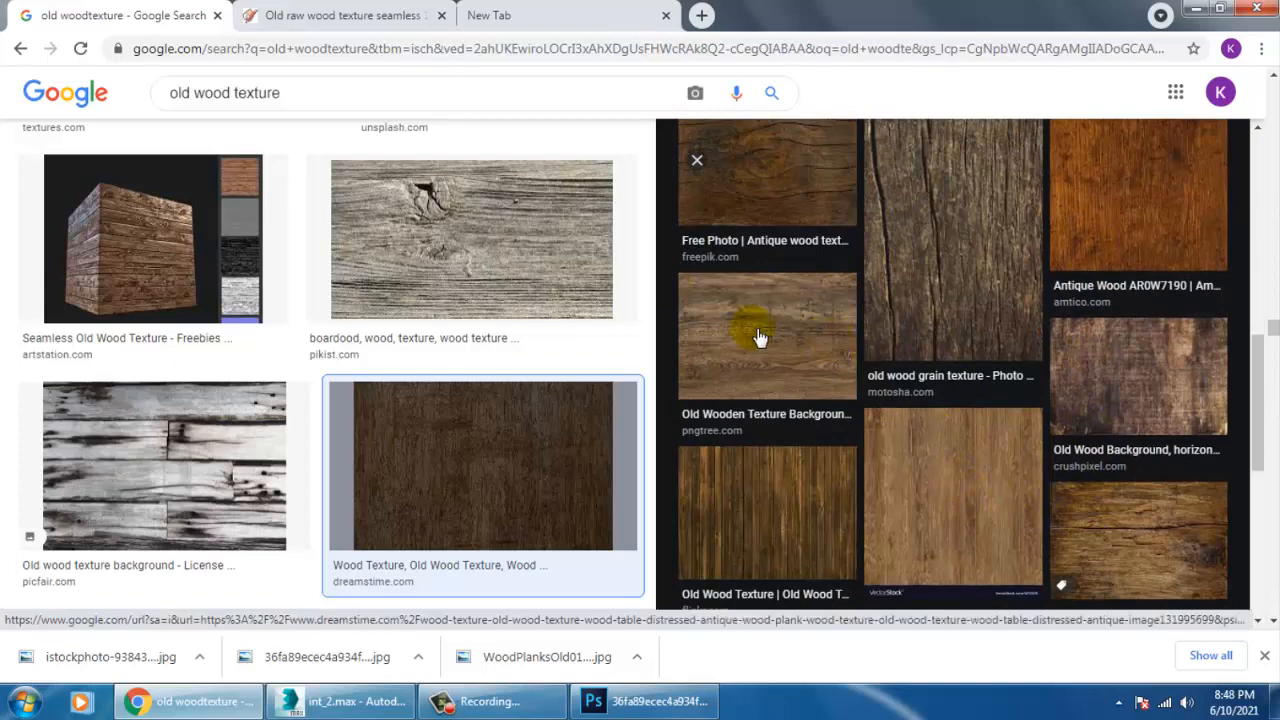
{"action": "left_click", "coordinate": [977, 473]}
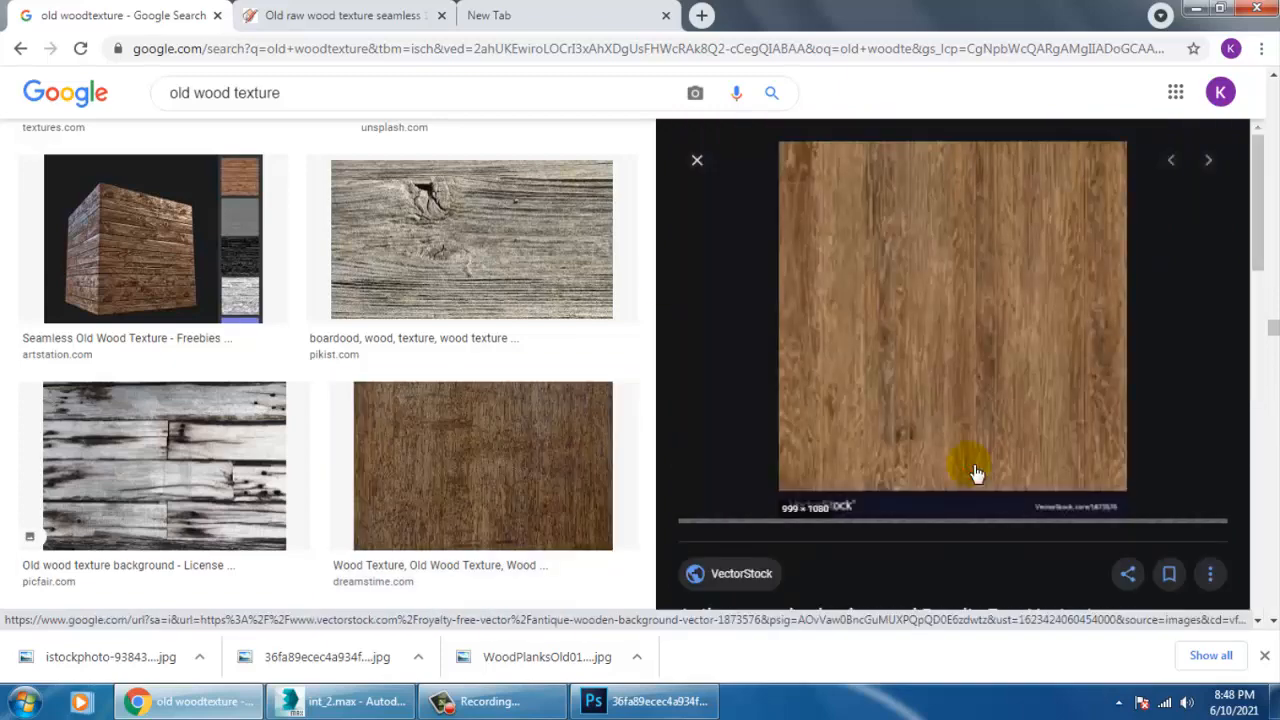
{"action": "scroll", "coordinate": [957, 423], "scroll_direction": "down", "scroll_amount": 8}
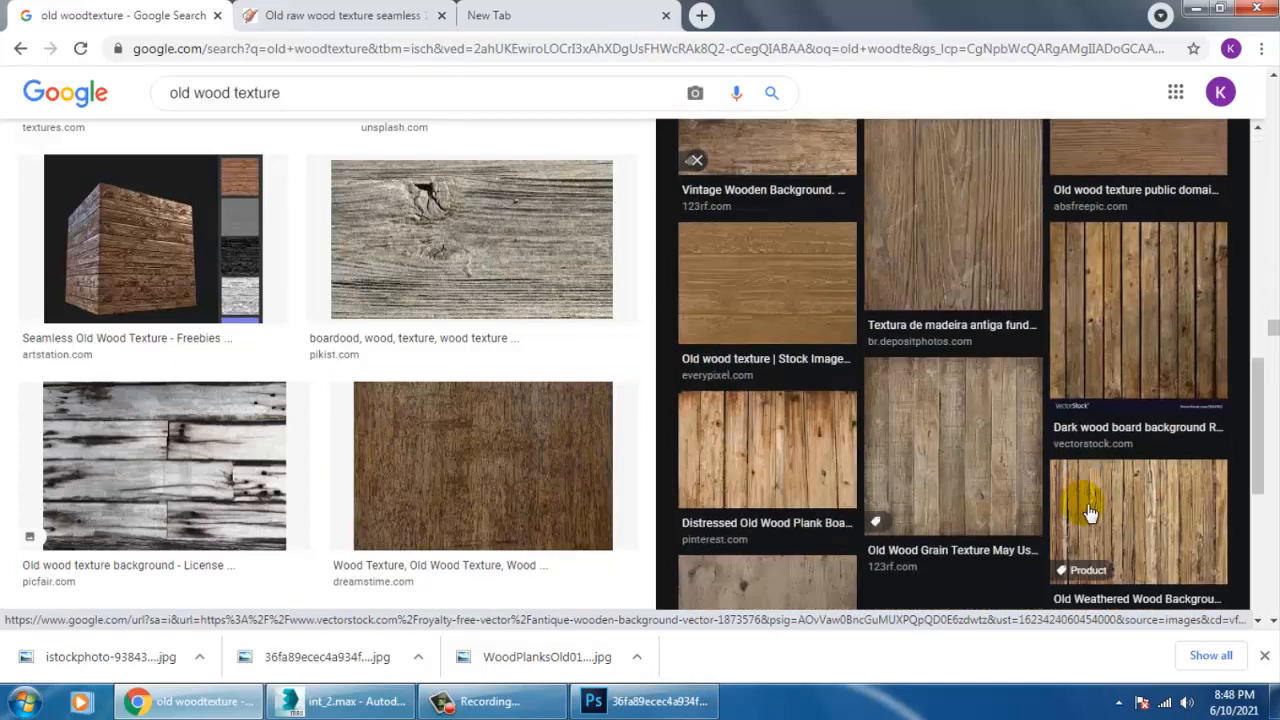
{"action": "scroll", "coordinate": [930, 510], "scroll_direction": "down", "scroll_amount": 5}
{"action": "scroll", "coordinate": [911, 503], "scroll_direction": "up", "scroll_amount": 2}
{"action": "scroll", "coordinate": [911, 503], "scroll_direction": "down", "scroll_amount": 2}
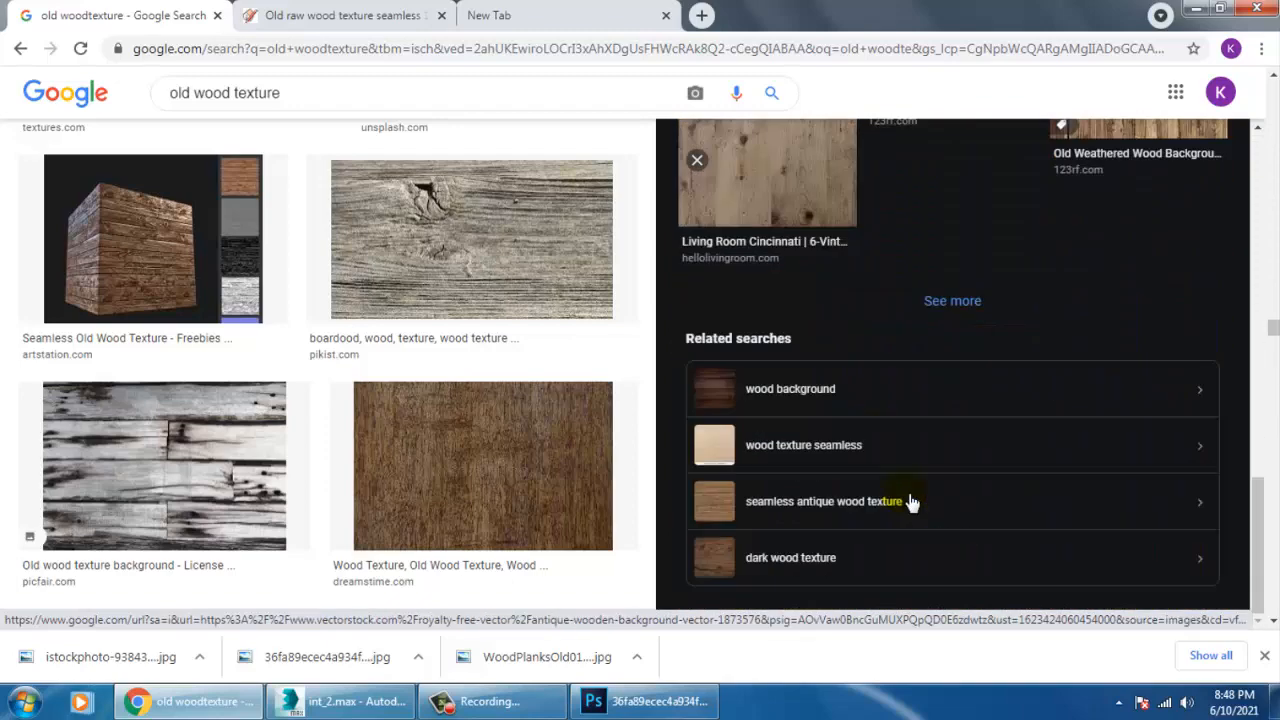
Switch to the related search "wood texture seamless" and open the preview of the textures4photoshop.com Seamless Wood Texture For Photoshop result.
{"action": "left_click", "coordinate": [820, 447]}
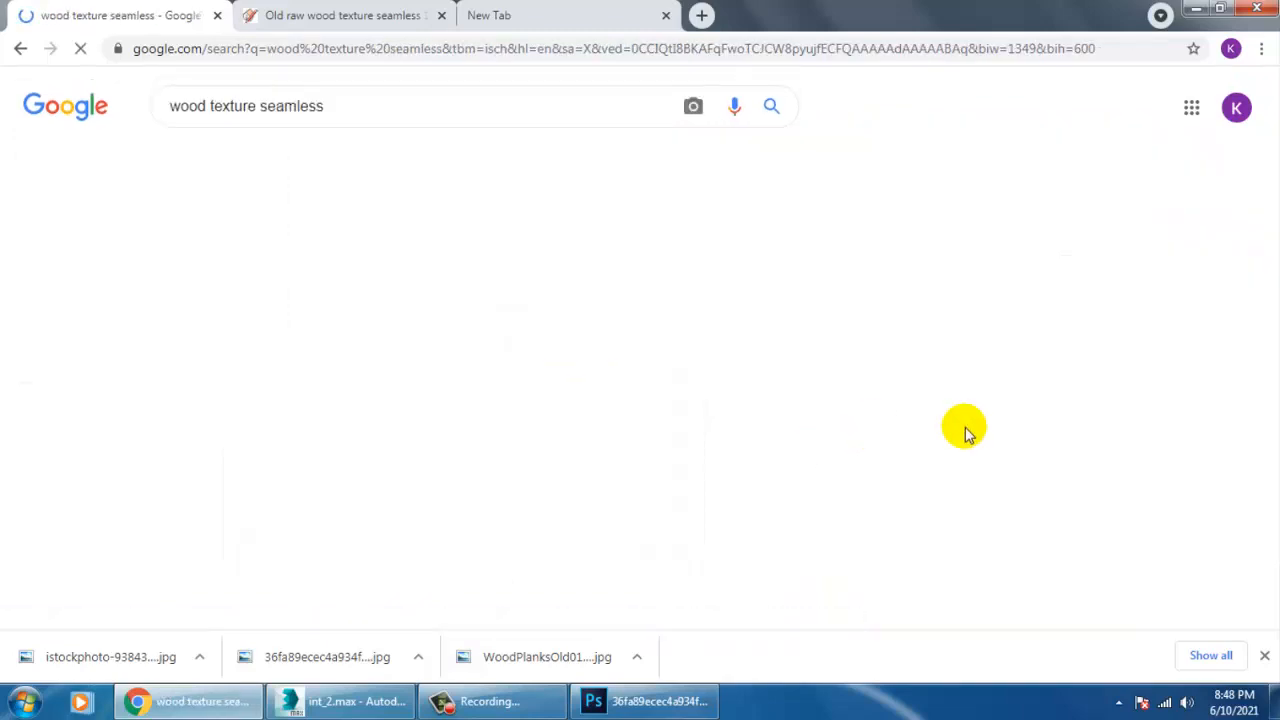
{"action": "scroll", "coordinate": [680, 391], "scroll_direction": "down", "scroll_amount": 5}
{"action": "scroll", "coordinate": [680, 396], "scroll_direction": "down", "scroll_amount": 10}
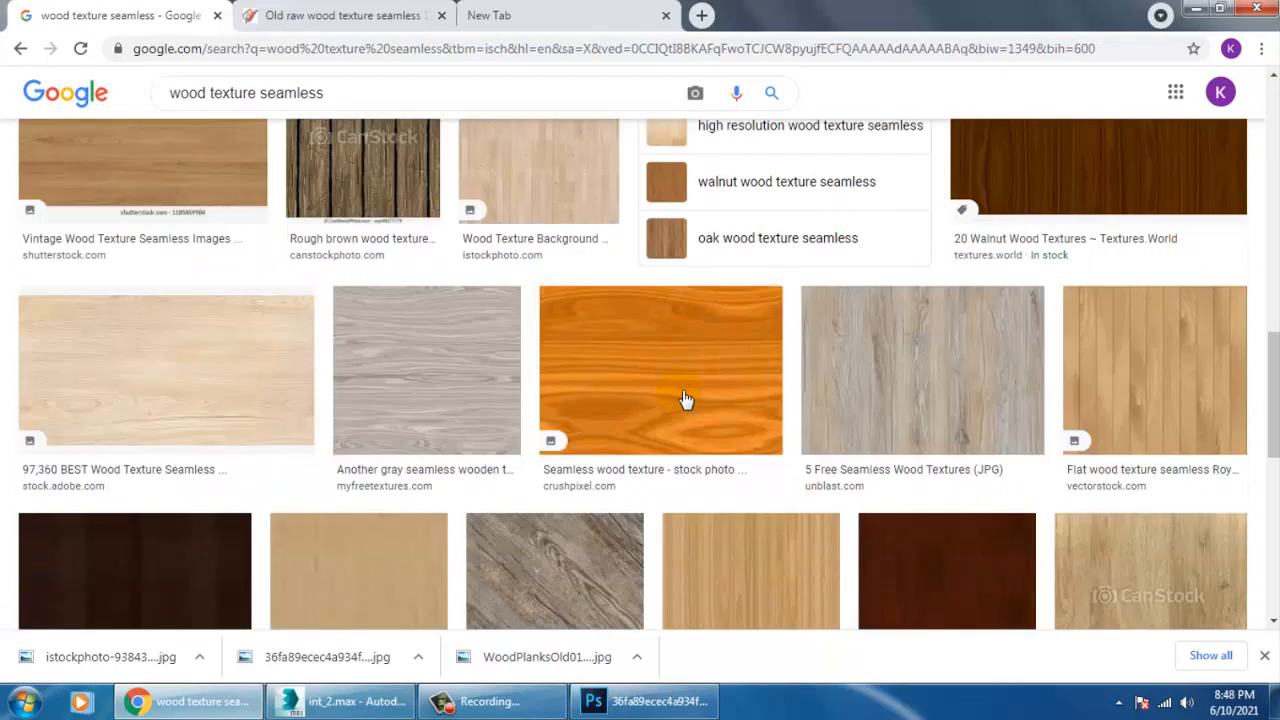
{"action": "scroll", "coordinate": [683, 399], "scroll_direction": "down", "scroll_amount": 5}
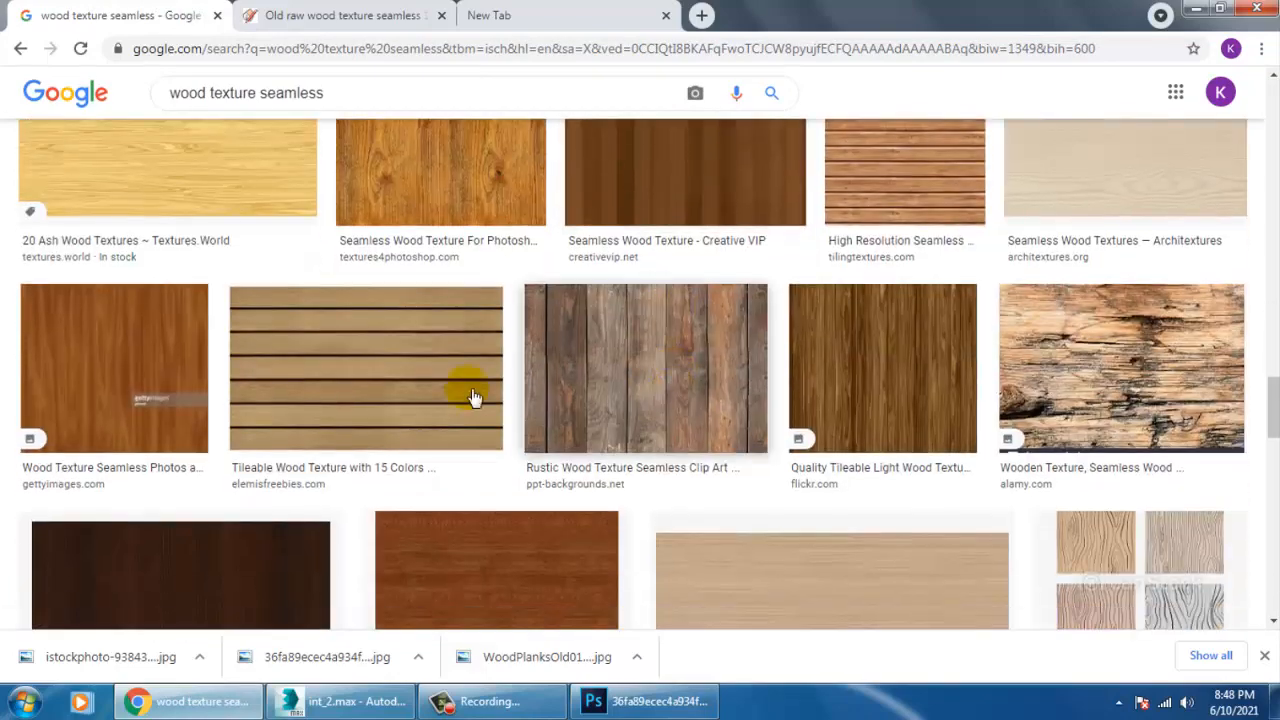
{"action": "left_click", "coordinate": [443, 132]}
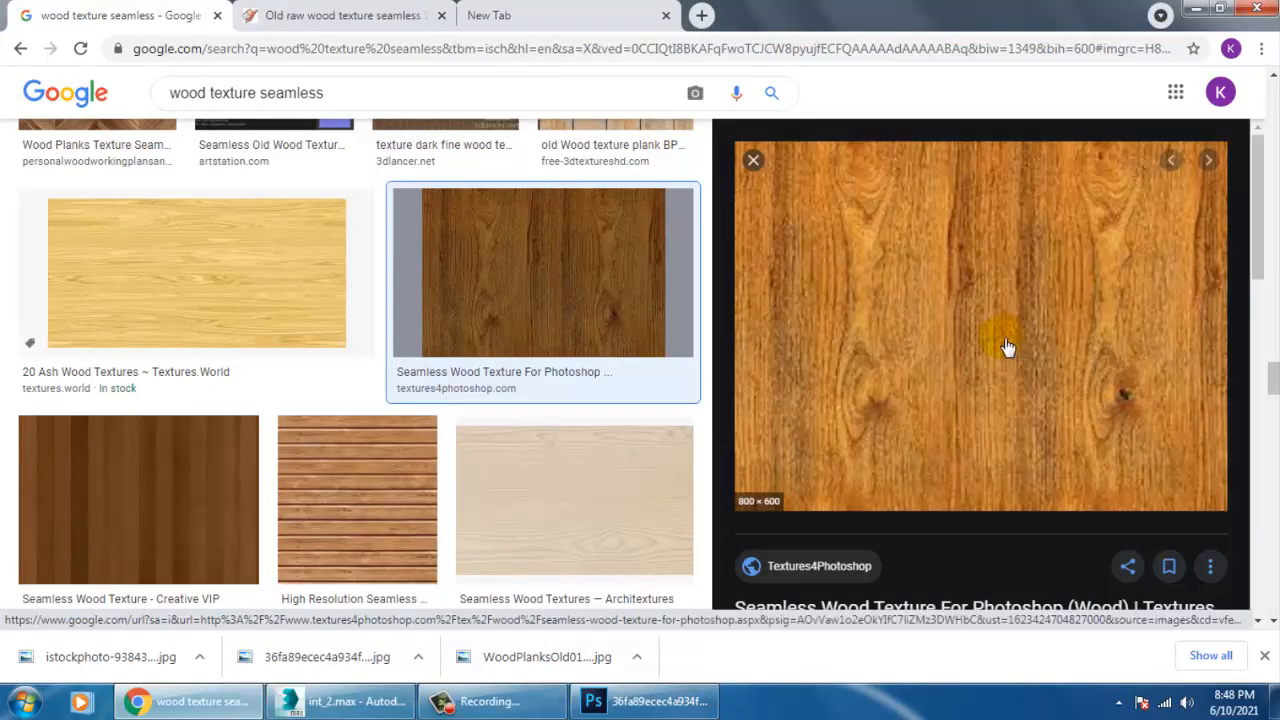
Save the previewed seamless wood texture as the PNG image "unnamed" in the New inttt folder.
{"action": "right_click", "coordinate": [924, 241]}
{"action": "left_click", "coordinate": [1021, 429]}
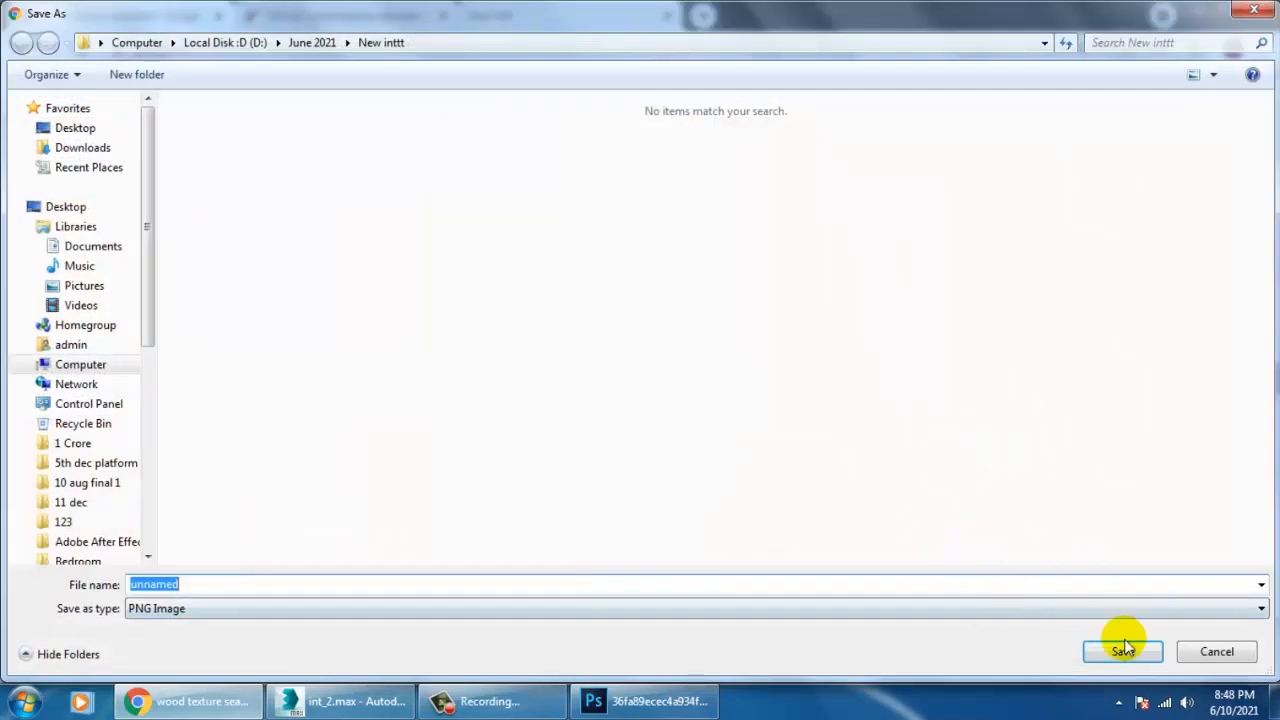
{"action": "left_click", "coordinate": [1131, 651]}
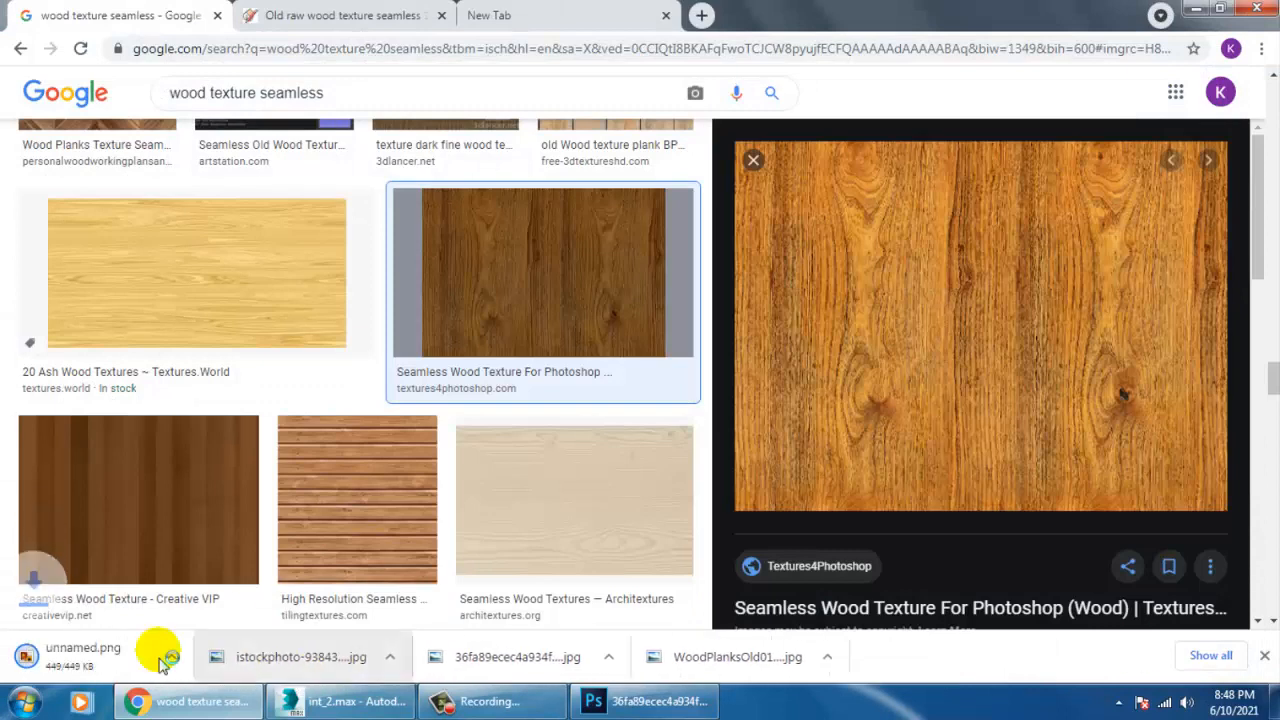
Show the downloaded texture in its folder and open the neighbouring WhatsApp Image file in Photoshop.
{"action": "left_click", "coordinate": [199, 657]}
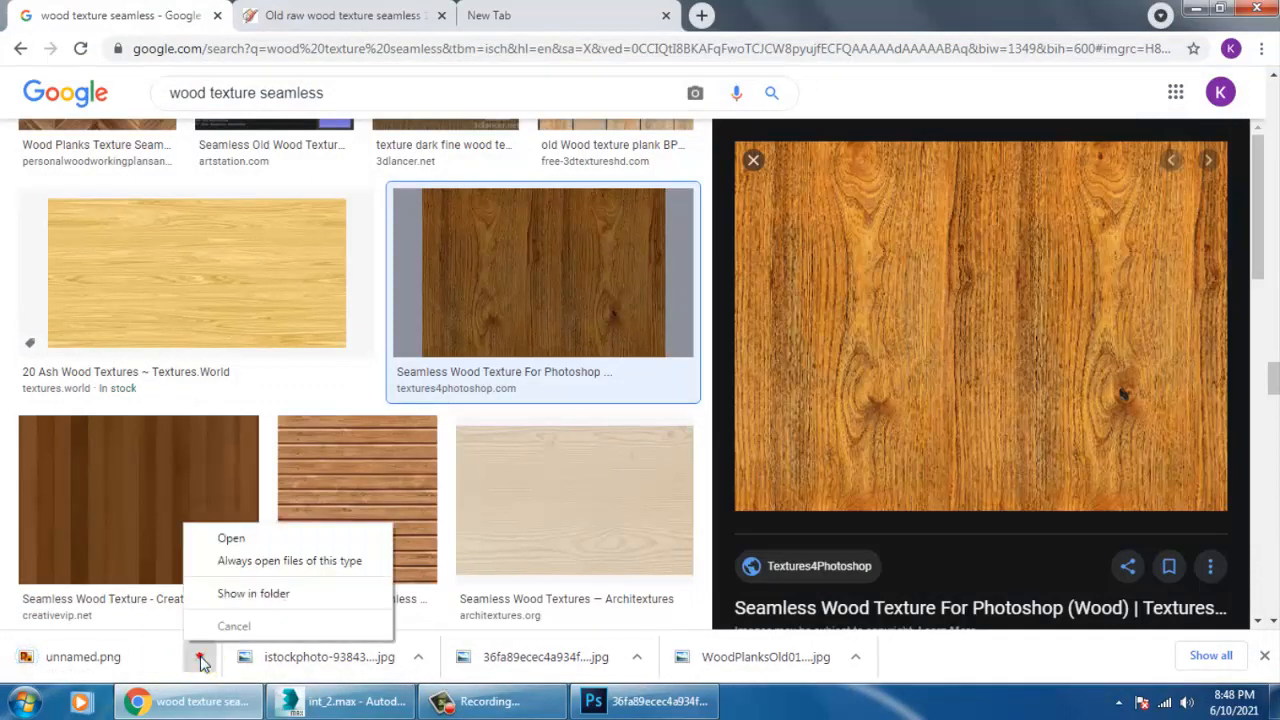
{"action": "left_click", "coordinate": [276, 595]}
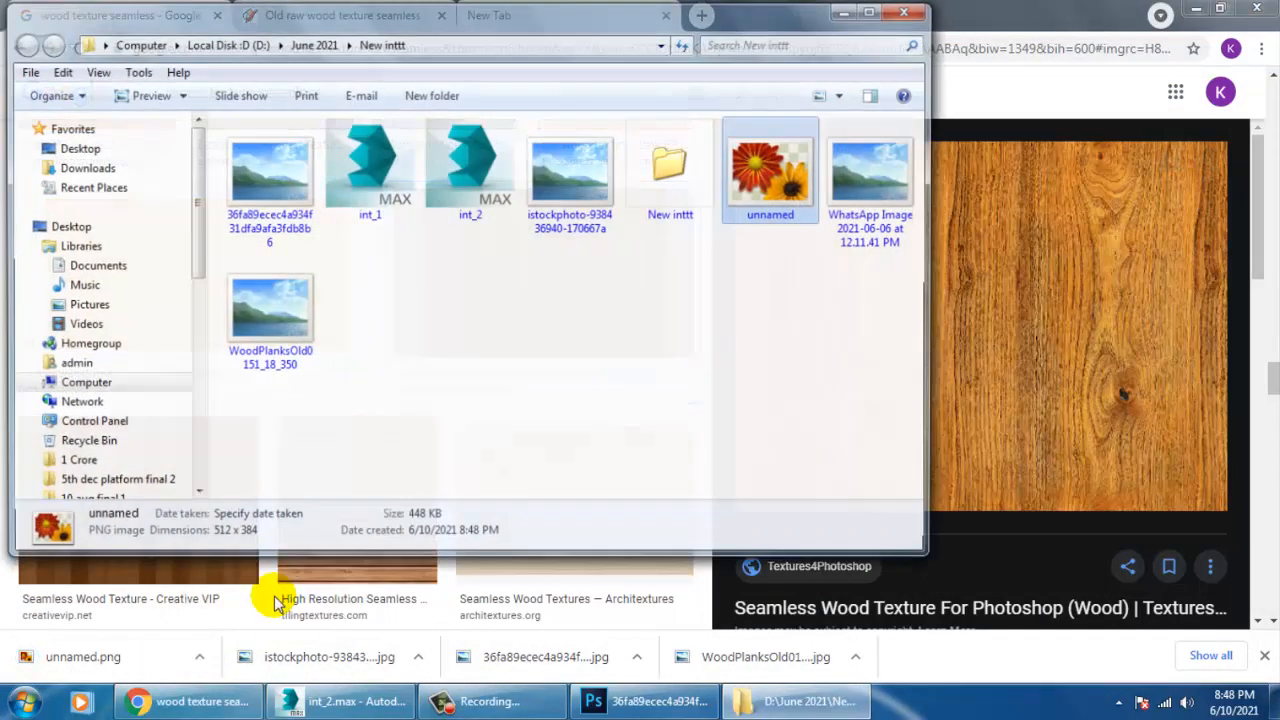
{"action": "left_click", "coordinate": [860, 175]}
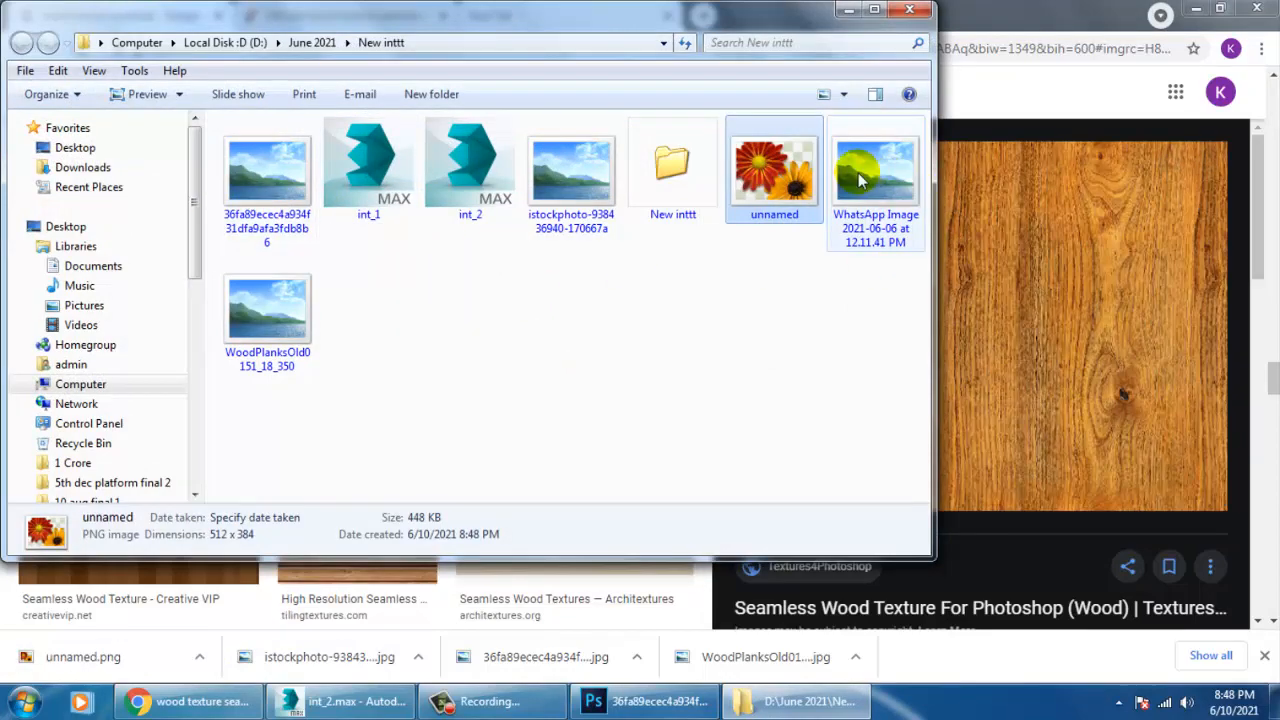
{"action": "left_click_drag", "start_coordinate": [630, 655], "coordinate": [868, 70]}
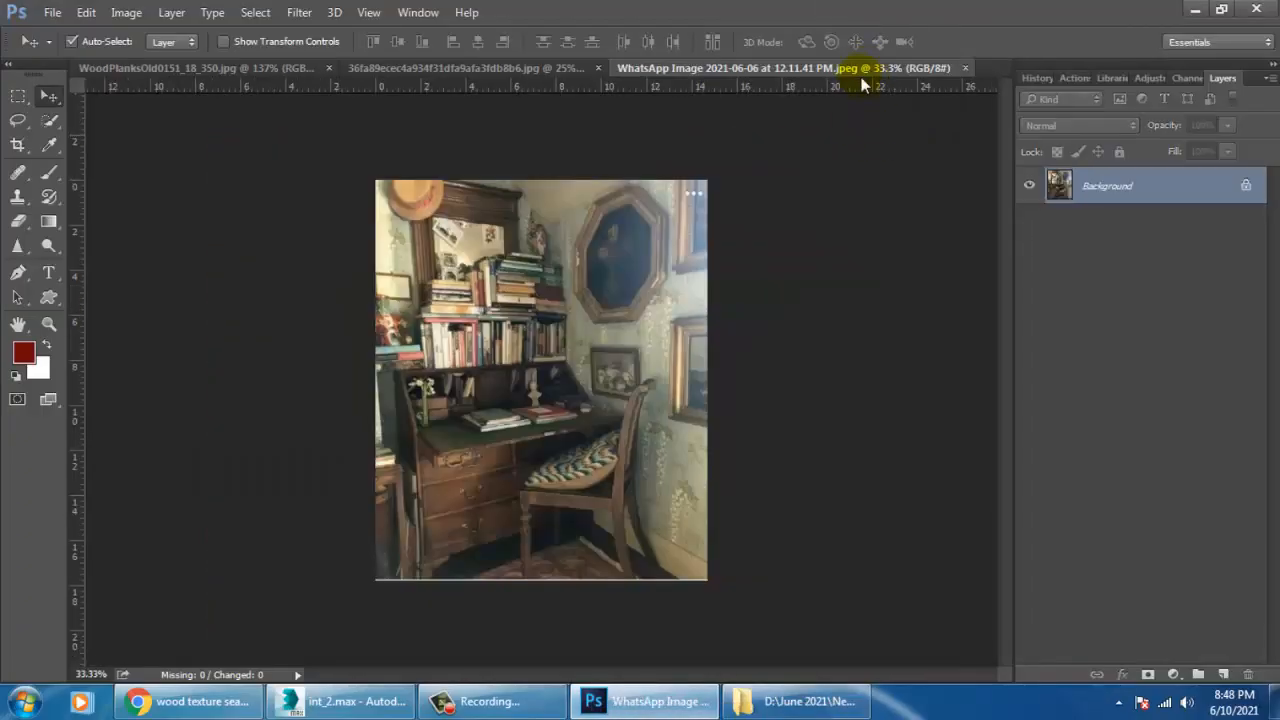
Return to the downloaded file's folder, open unnamed.png in Photoshop, and close the WhatsApp Image document.
{"action": "left_click", "coordinate": [215, 700]}
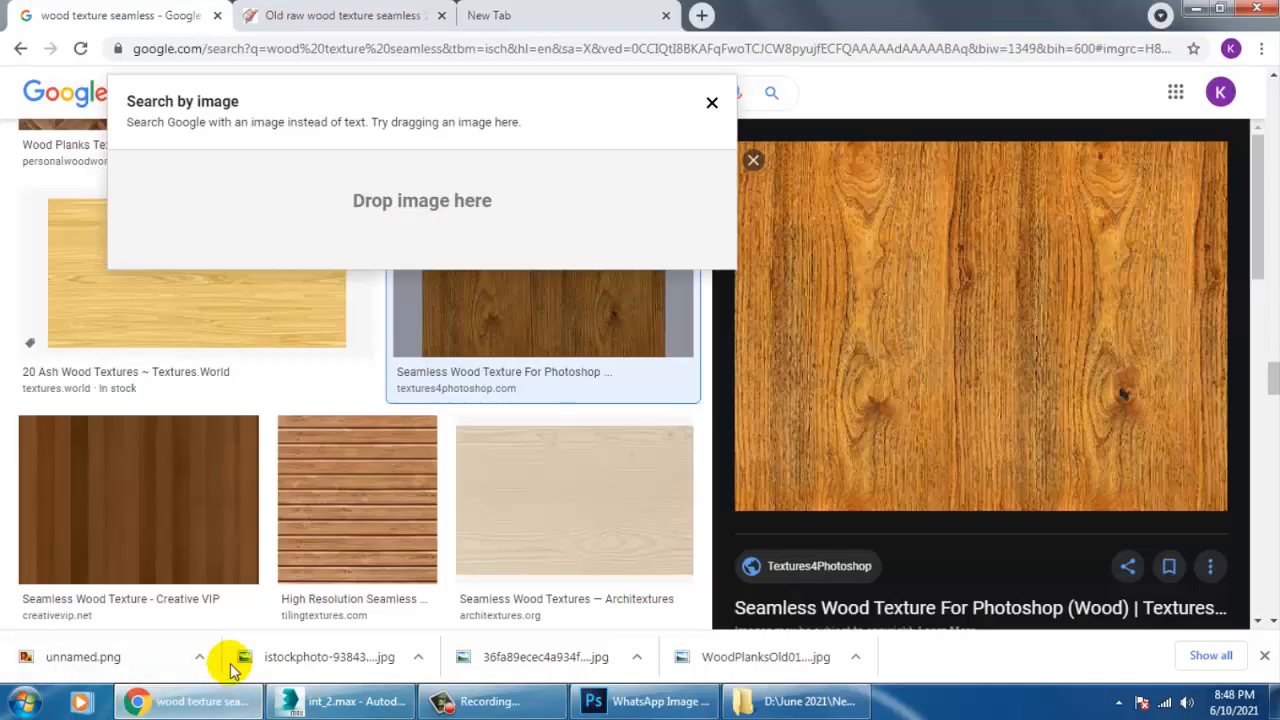
{"action": "left_click", "coordinate": [198, 660]}
{"action": "left_click", "coordinate": [250, 592]}
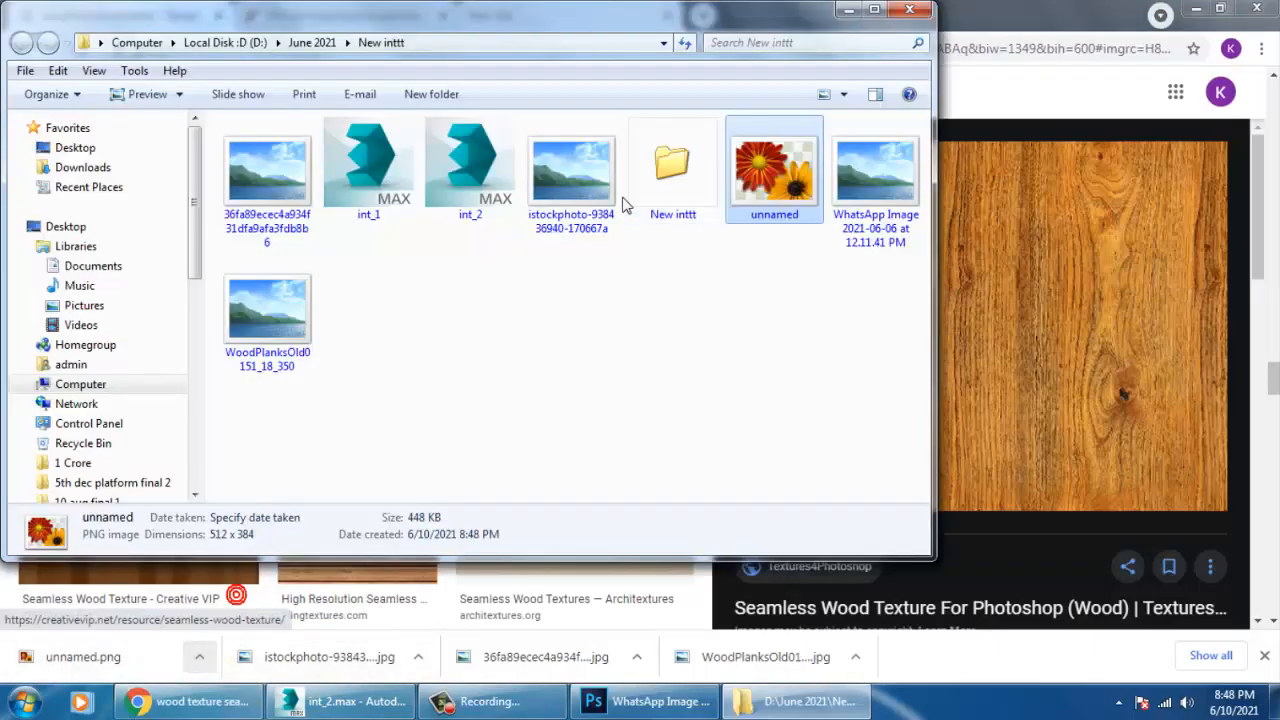
{"action": "left_click_drag", "start_coordinate": [770, 180], "coordinate": [980, 60]}
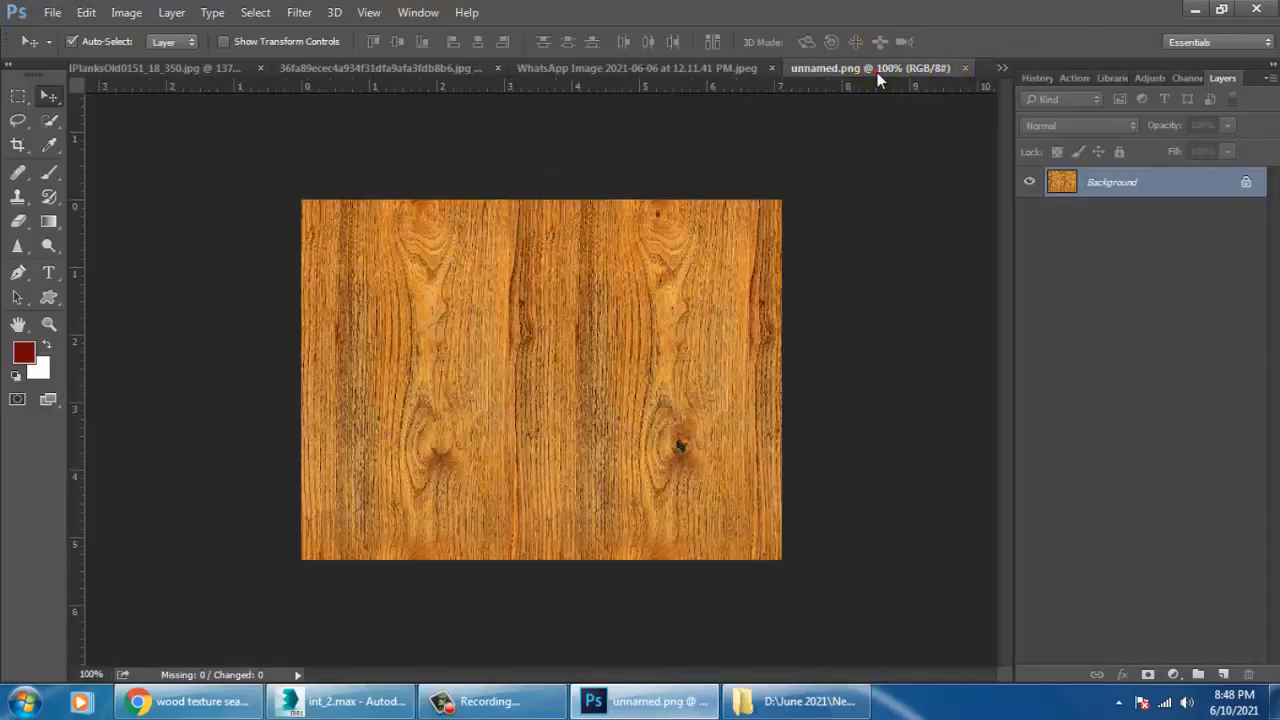
{"action": "left_click", "coordinate": [727, 72]}
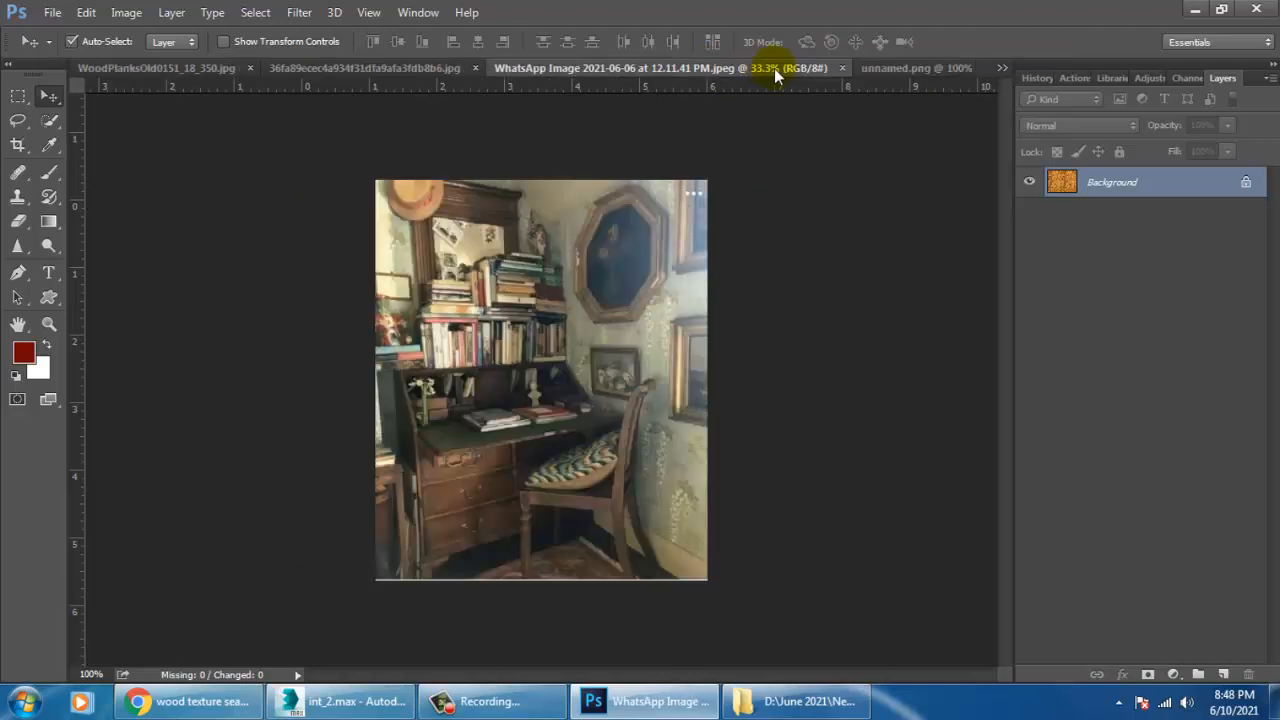
{"action": "left_click", "coordinate": [842, 68]}
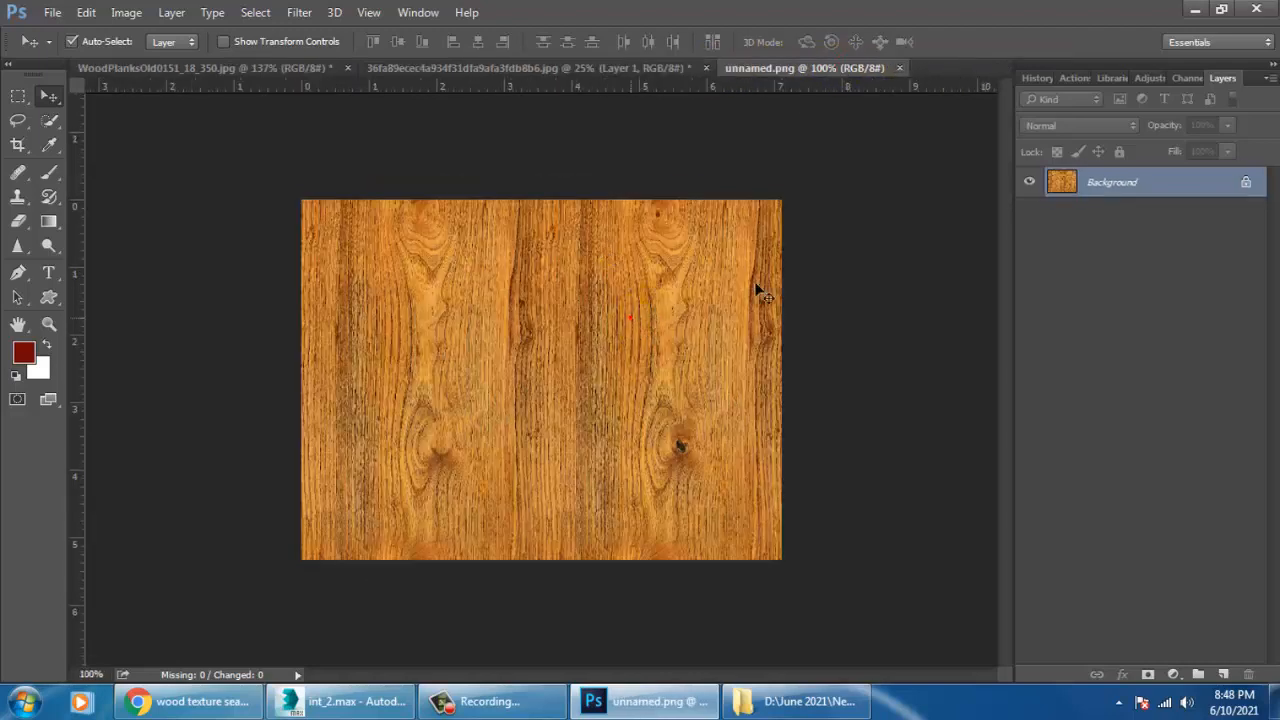
Copy the orange wood image from unnamed.png into the 36fa89ecec4a934f old-wood document and hide Layer 1.
{"action": "left_click_drag", "start_coordinate": [626, 352], "coordinate": [530, 319]}
{"action": "left_click", "coordinate": [845, 322]}
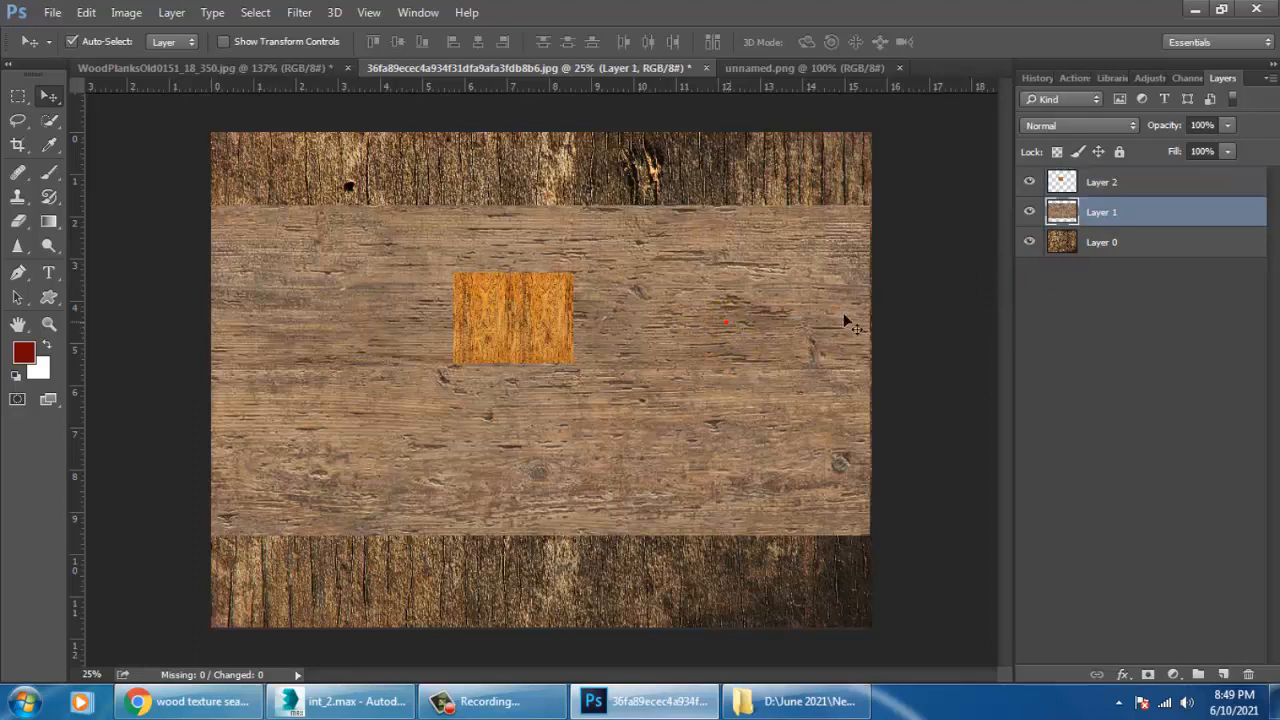
{"action": "left_click", "coordinate": [1031, 213]}
Scale the orange wood on Layer 2 to about 539% and position it over the canvas.
{"action": "left_click", "coordinate": [530, 322]}
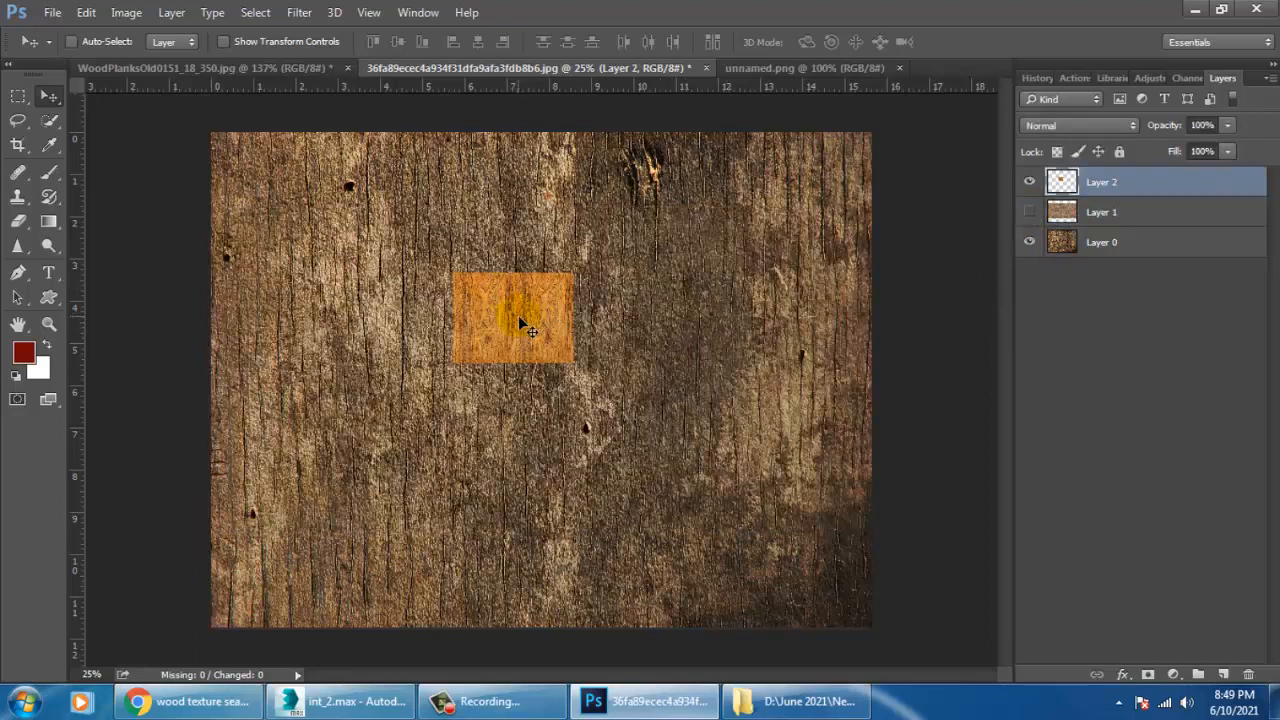
{"action": "key", "text": "ctrl+t"}
{"action": "left_click_drag", "start_coordinate": [572, 364], "coordinate": [868, 643], "text": "alt"}
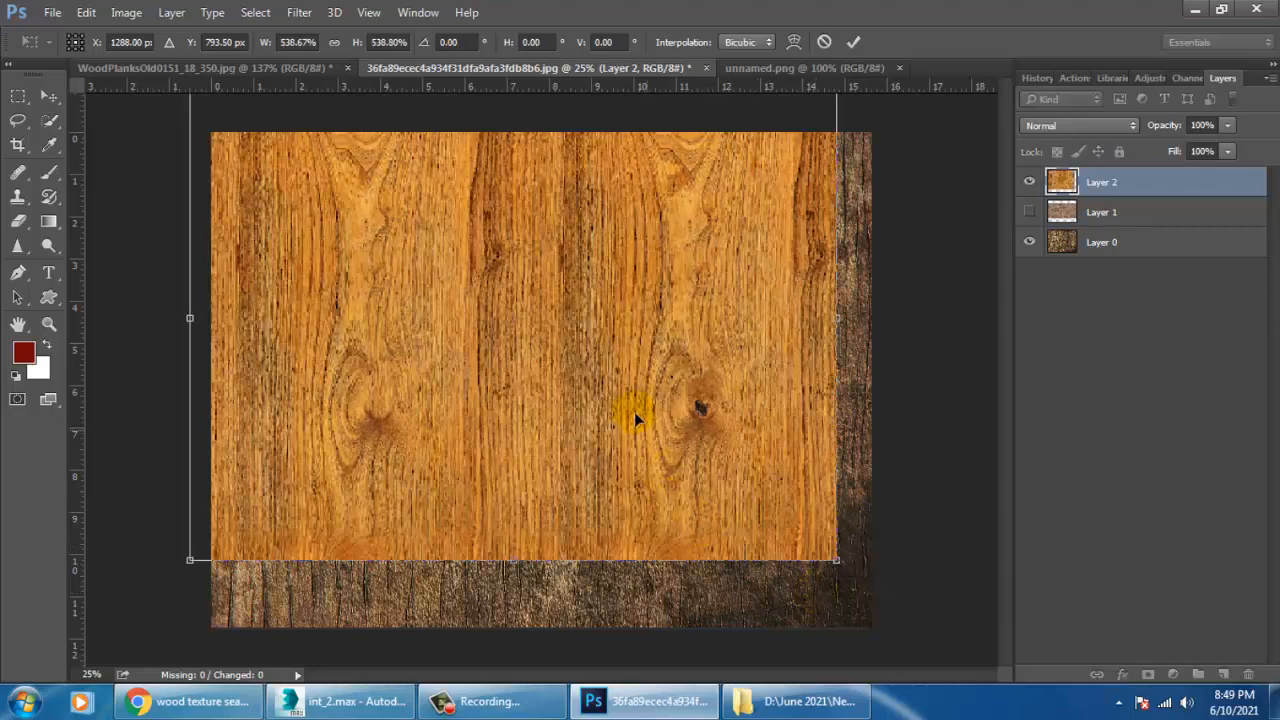
{"action": "left_click_drag", "start_coordinate": [631, 405], "coordinate": [653, 464]}
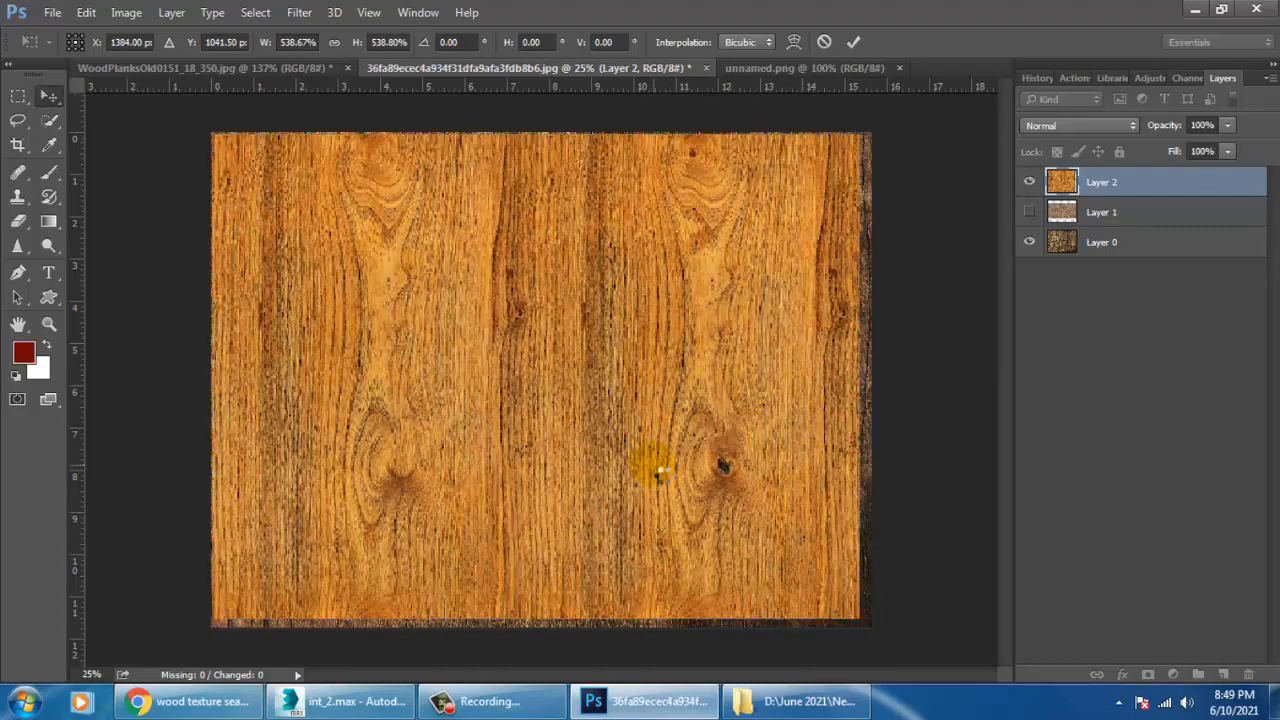
{"action": "key", "text": "Return"}
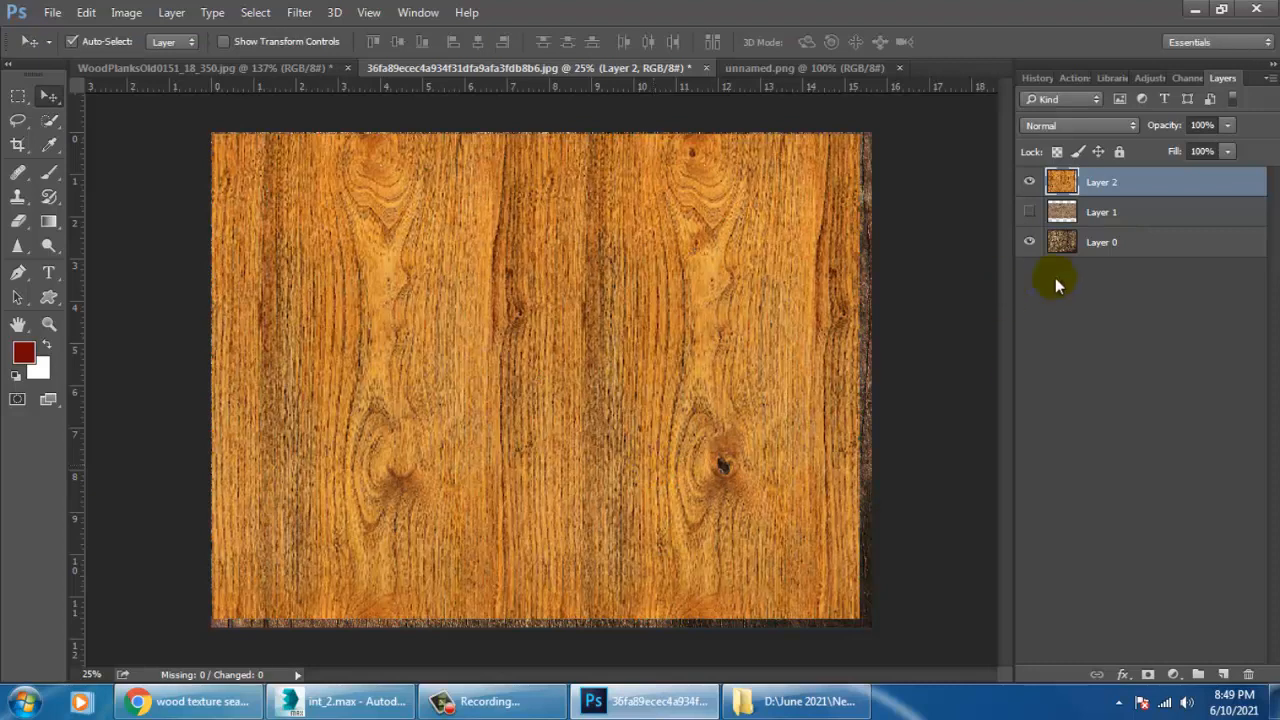
Add a layer mask to Layer 2 and paint it black with a 1200 px brush along the edges to blend in the old wood.
{"action": "left_click", "coordinate": [1148, 675]}
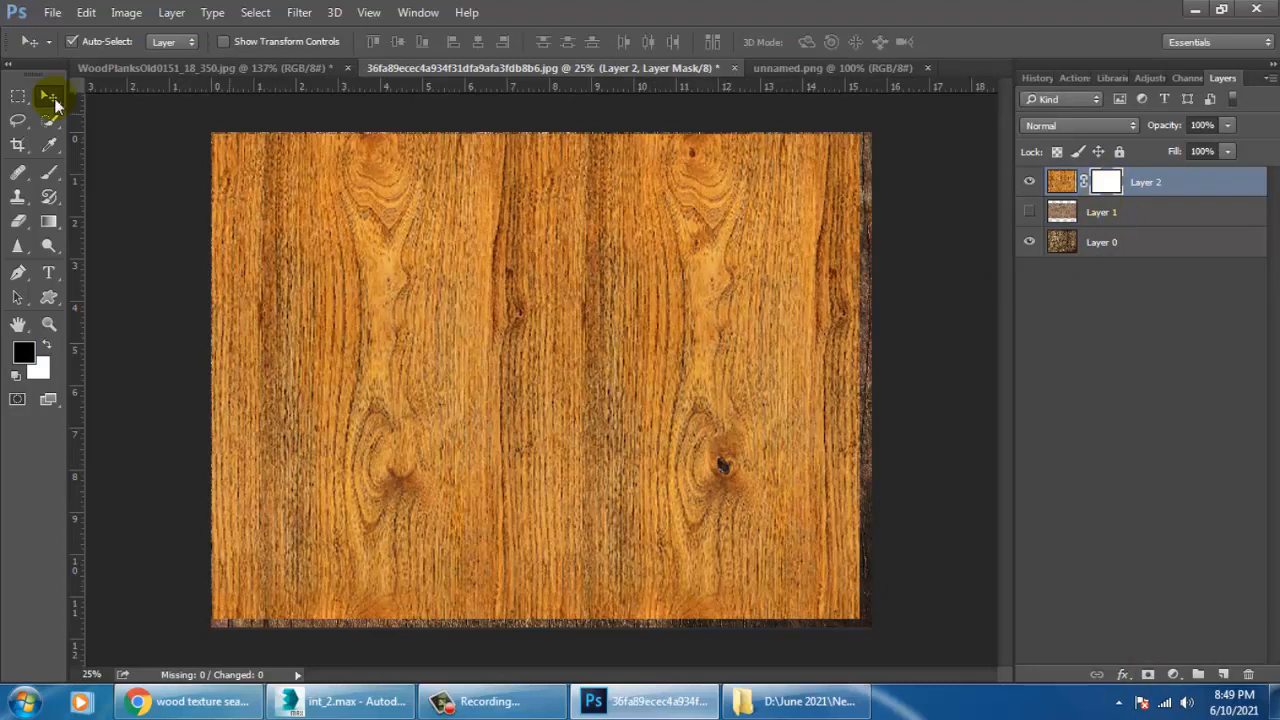
{"action": "left_click", "coordinate": [50, 172]}
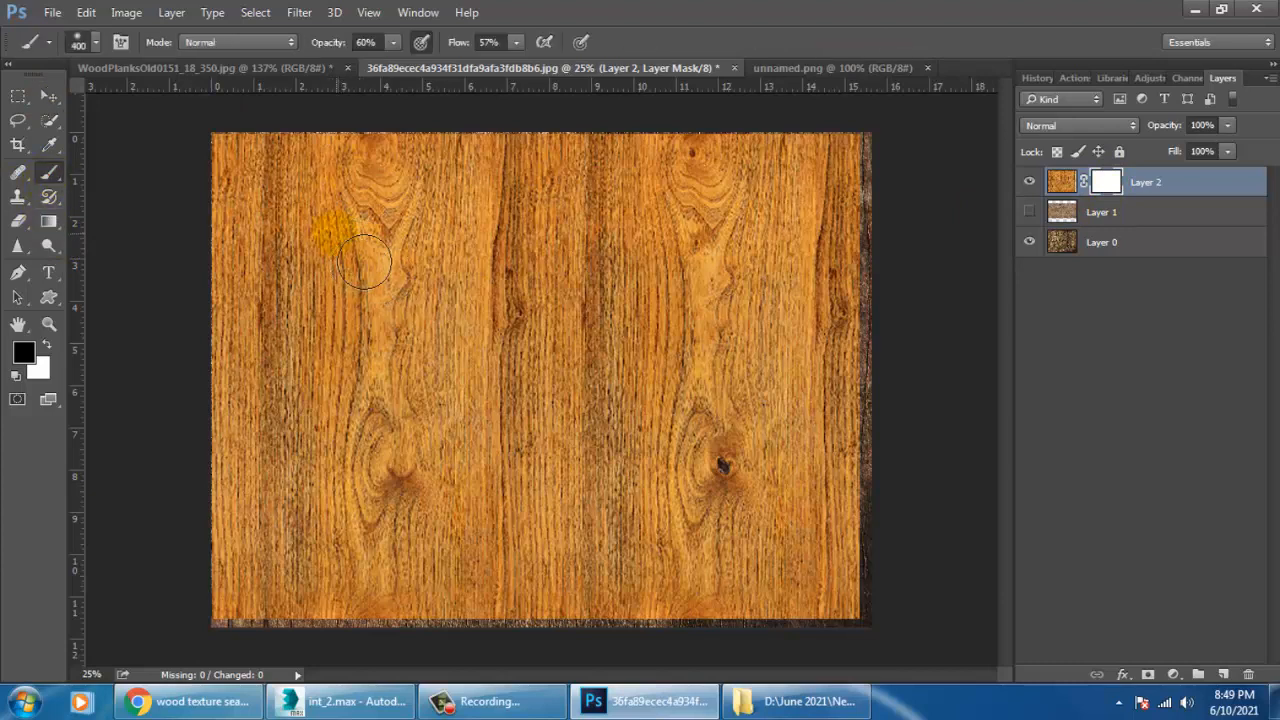
{"action": "key", "text": "bracketright"}
{"action": "key", "text": "bracketright"}
{"action": "key", "text": "bracketright"}
{"action": "key", "text": "bracketright"}
{"action": "key", "text": "bracketright"}
{"action": "key", "text": "bracketright"}
{"action": "key", "text": "bracketright"}
{"action": "key", "text": "bracketright"}
{"action": "mouse_move", "coordinate": [328, 217]}
{"action": "left_mouse_down"}
{"action": "mouse_move", "coordinate": [334, 166]}
{"action": "mouse_move", "coordinate": [357, 138]}
{"action": "left_mouse_up"}
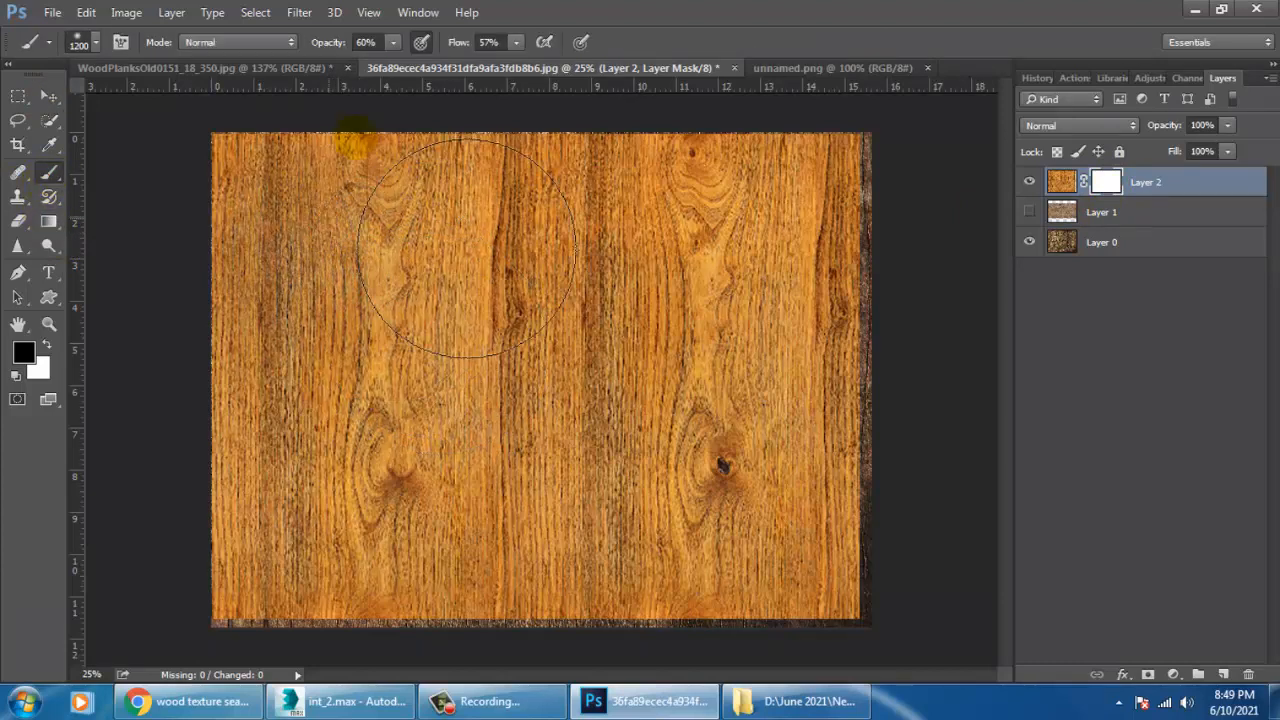
{"action": "mouse_move", "coordinate": [466, 246]}
{"action": "left_mouse_down"}
{"action": "mouse_move", "coordinate": [886, 286]}
{"action": "mouse_move", "coordinate": [935, 560]}
{"action": "left_mouse_up"}
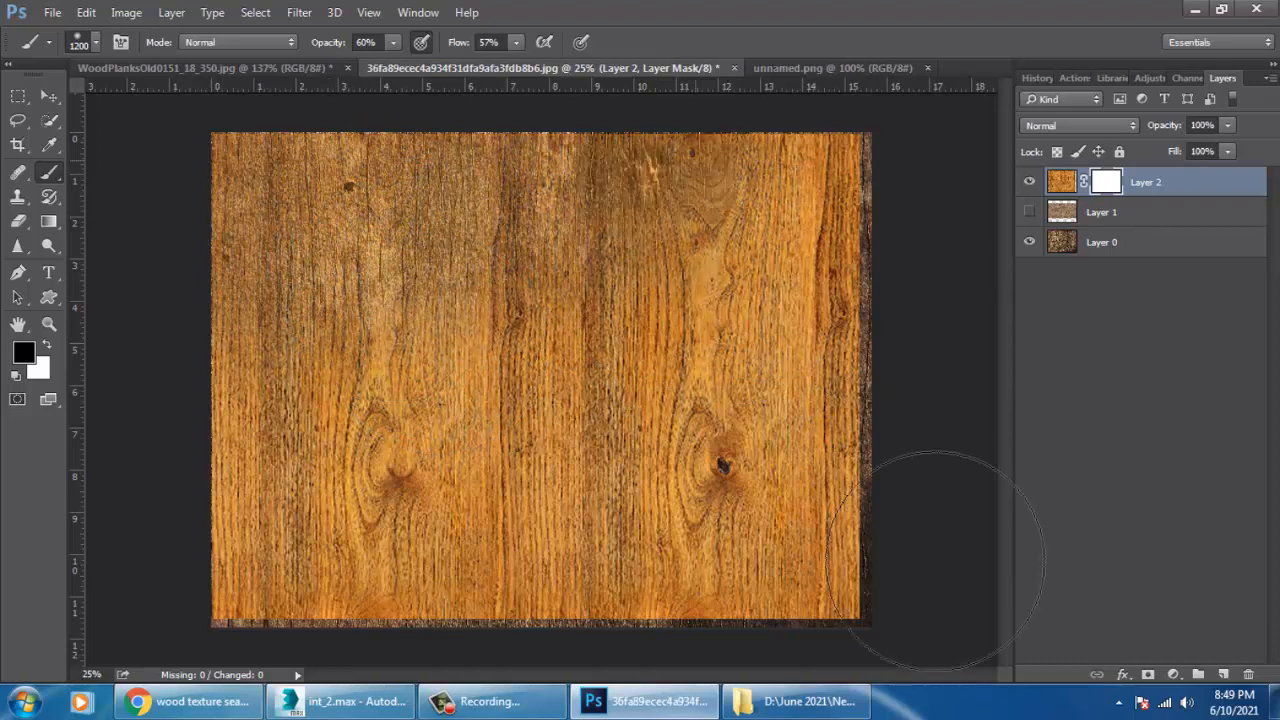
{"action": "mouse_move", "coordinate": [823, 440]}
{"action": "left_mouse_down"}
{"action": "mouse_move", "coordinate": [783, 606]}
{"action": "mouse_move", "coordinate": [866, 534]}
{"action": "left_mouse_up"}
{"action": "mouse_move", "coordinate": [888, 240]}
{"action": "left_mouse_down"}
{"action": "mouse_move", "coordinate": [893, 182]}
{"action": "mouse_move", "coordinate": [918, 507]}
{"action": "mouse_move", "coordinate": [853, 606]}
{"action": "left_mouse_up"}
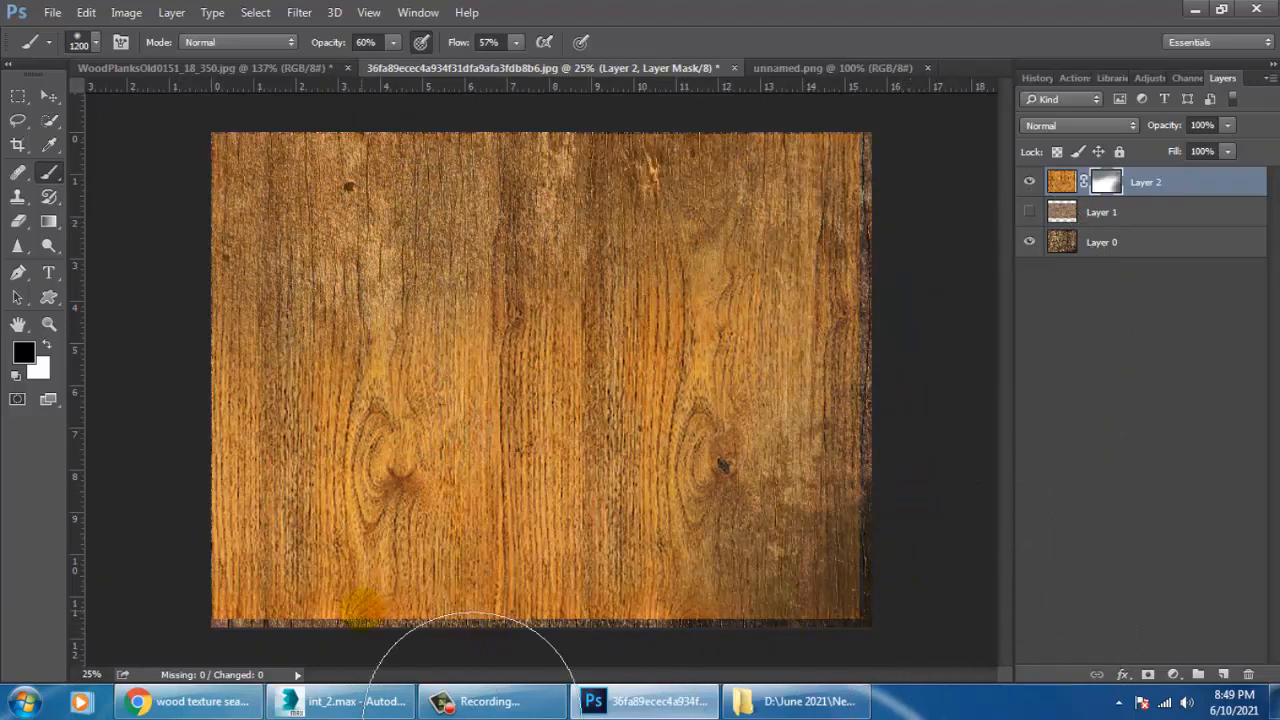
{"action": "mouse_move", "coordinate": [473, 710]}
{"action": "left_mouse_down"}
{"action": "mouse_move", "coordinate": [407, 715]}
{"action": "mouse_move", "coordinate": [643, 705]}
{"action": "mouse_move", "coordinate": [589, 644]}
{"action": "left_mouse_up"}
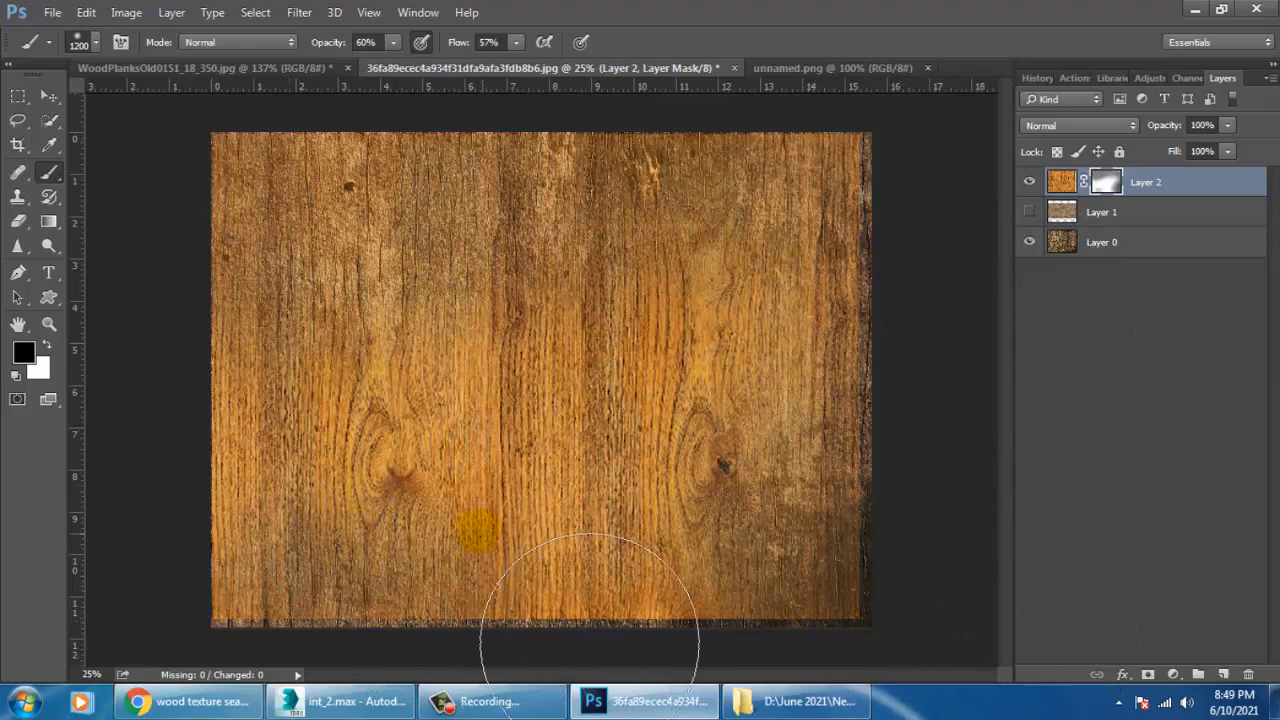
Enlarge the masked orange wood layer to about 109% so it covers the whole canvas.
{"action": "key", "text": "ctrl+t"}
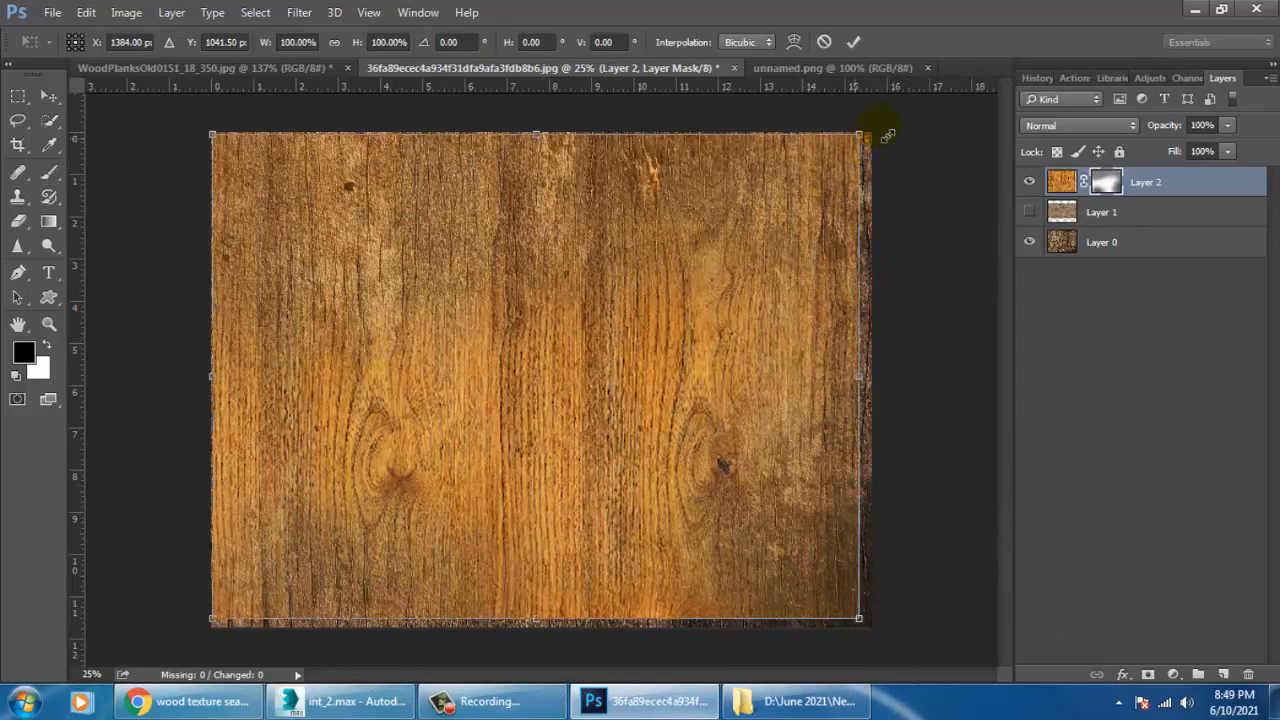
{"action": "left_click_drag", "start_coordinate": [887, 135], "coordinate": [888, 116], "text": "alt+shift"}
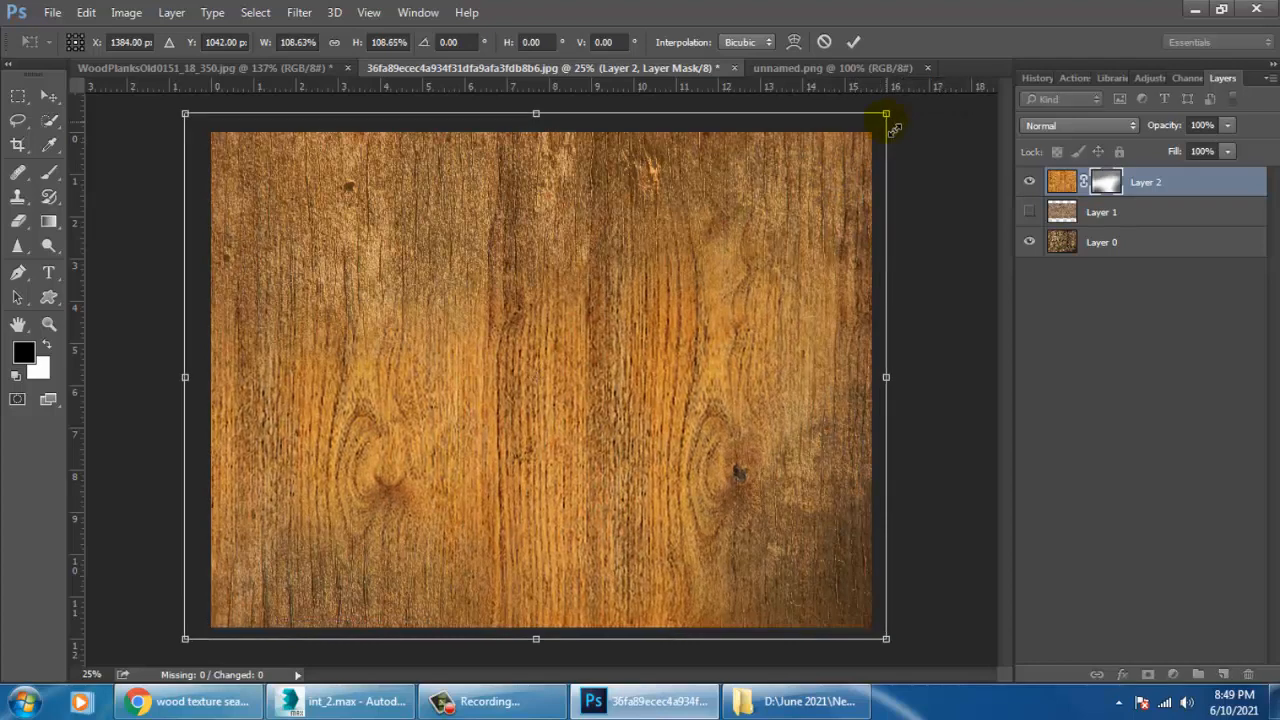
{"action": "key", "text": "Return"}
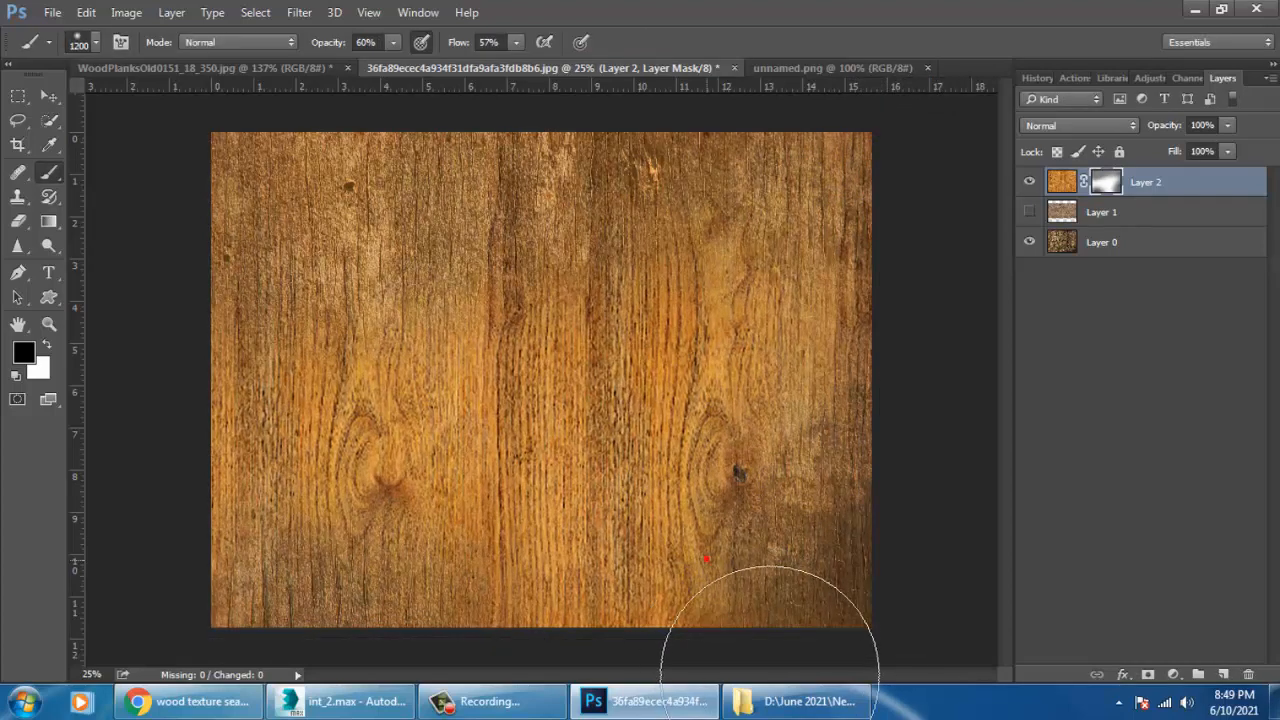
Try out the blend modes on Layer 2 one after another, from Dissolve through Linear Burn, Soft Light and Difference to Hue.
{"action": "left_click", "coordinate": [1084, 126]}
{"action": "left_click", "coordinate": [1082, 151]}
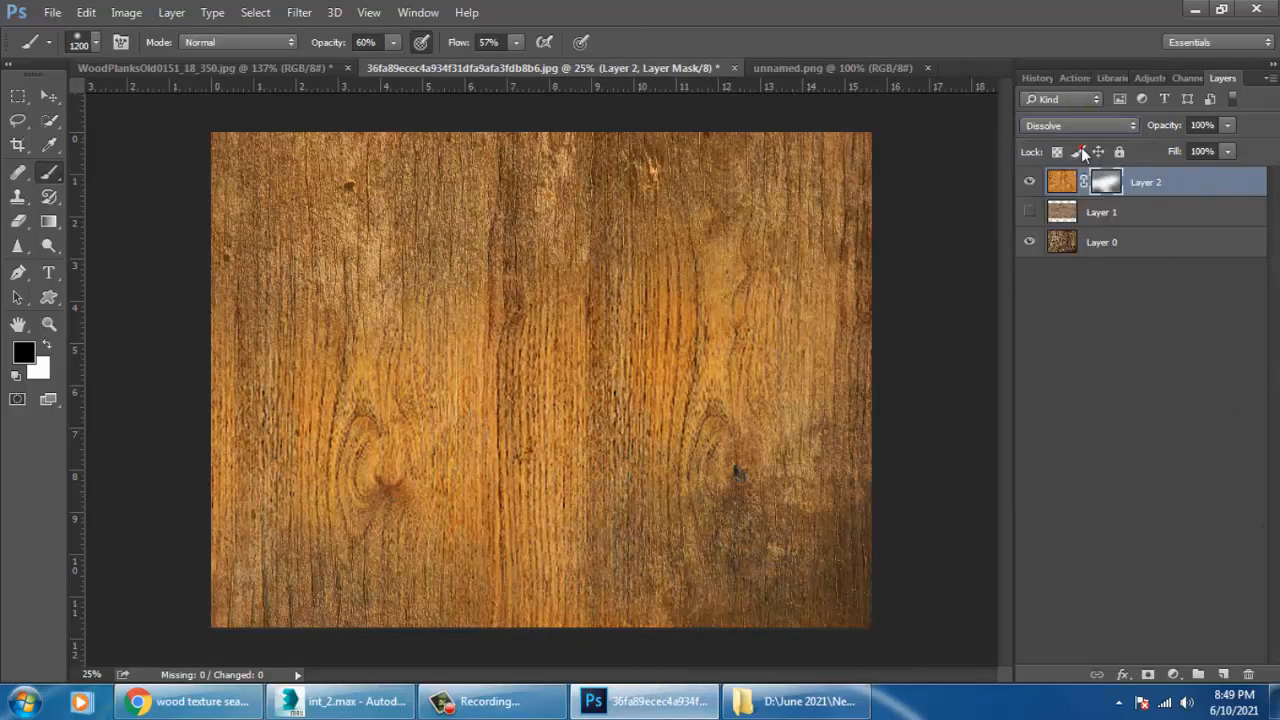
{"action": "key", "text": "Down"}
{"action": "key", "text": "Down"}
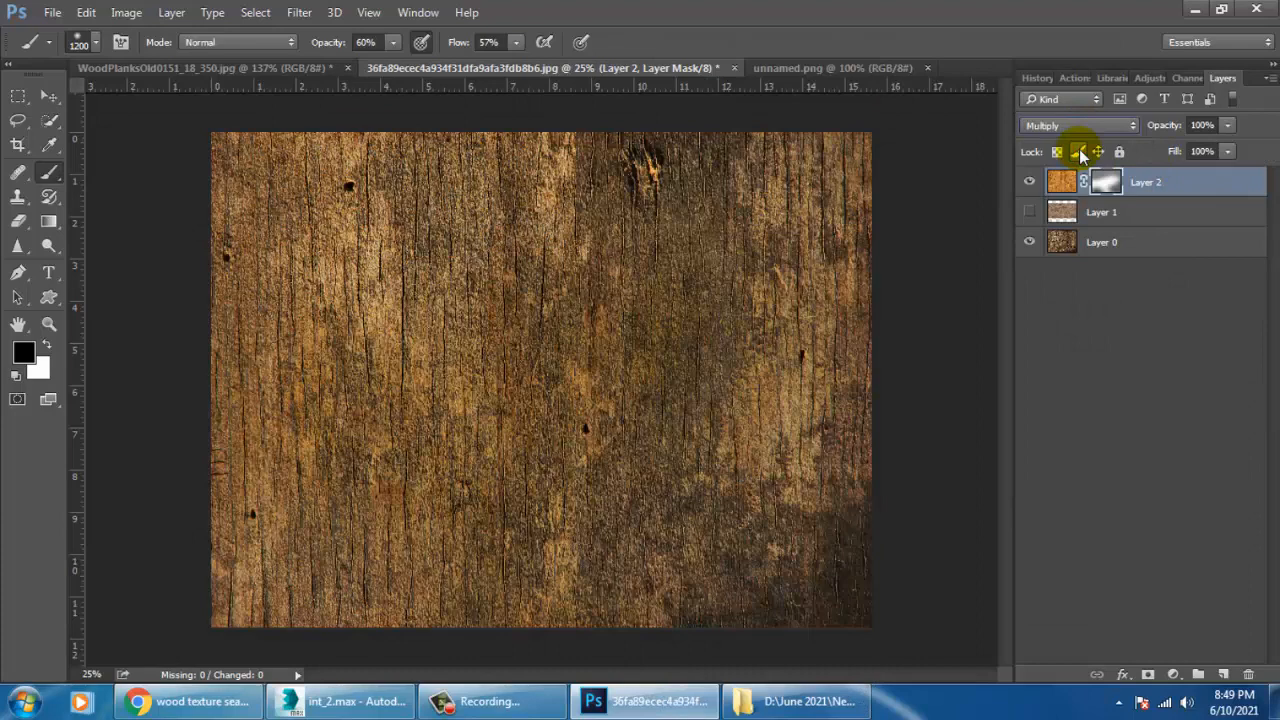
{"action": "key", "text": "Down"}
{"action": "key", "text": "Down"}
{"action": "key", "text": "Down"}
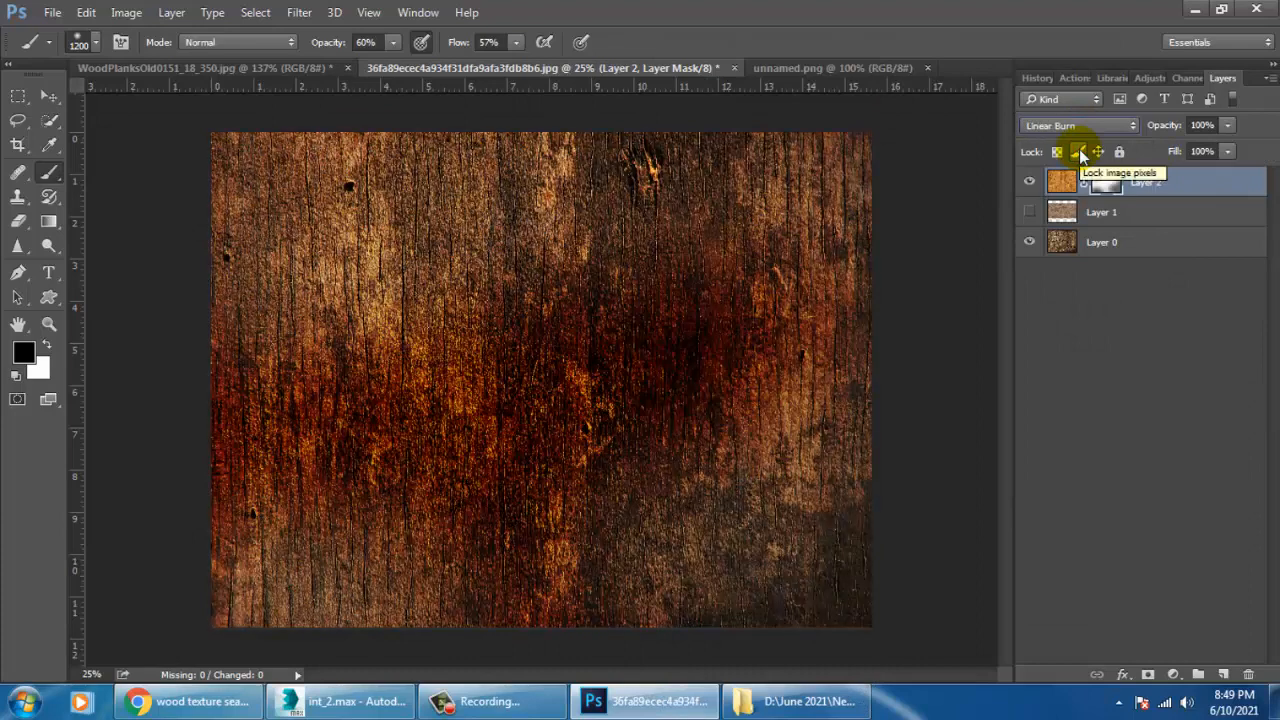
{"action": "key", "text": "Down"}
{"action": "key", "text": "Down"}
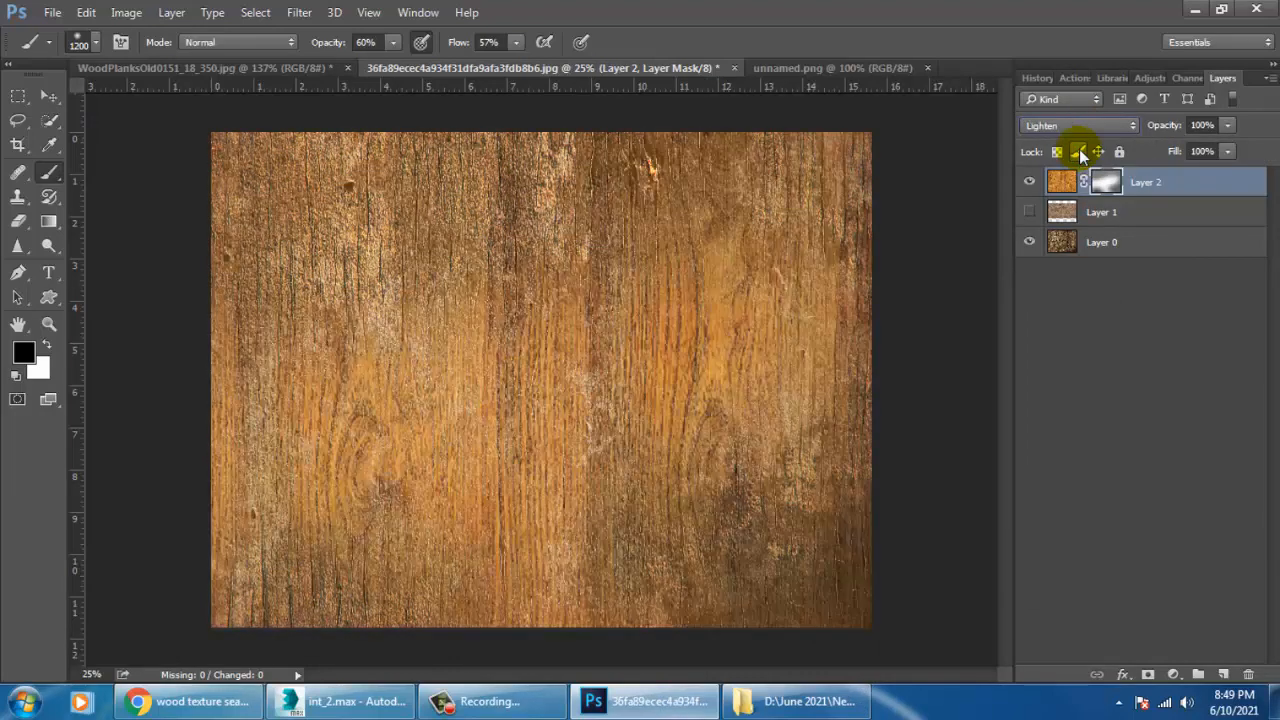
{"action": "key", "text": "Down"}
{"action": "key", "text": "Down"}
{"action": "key", "text": "Down"}
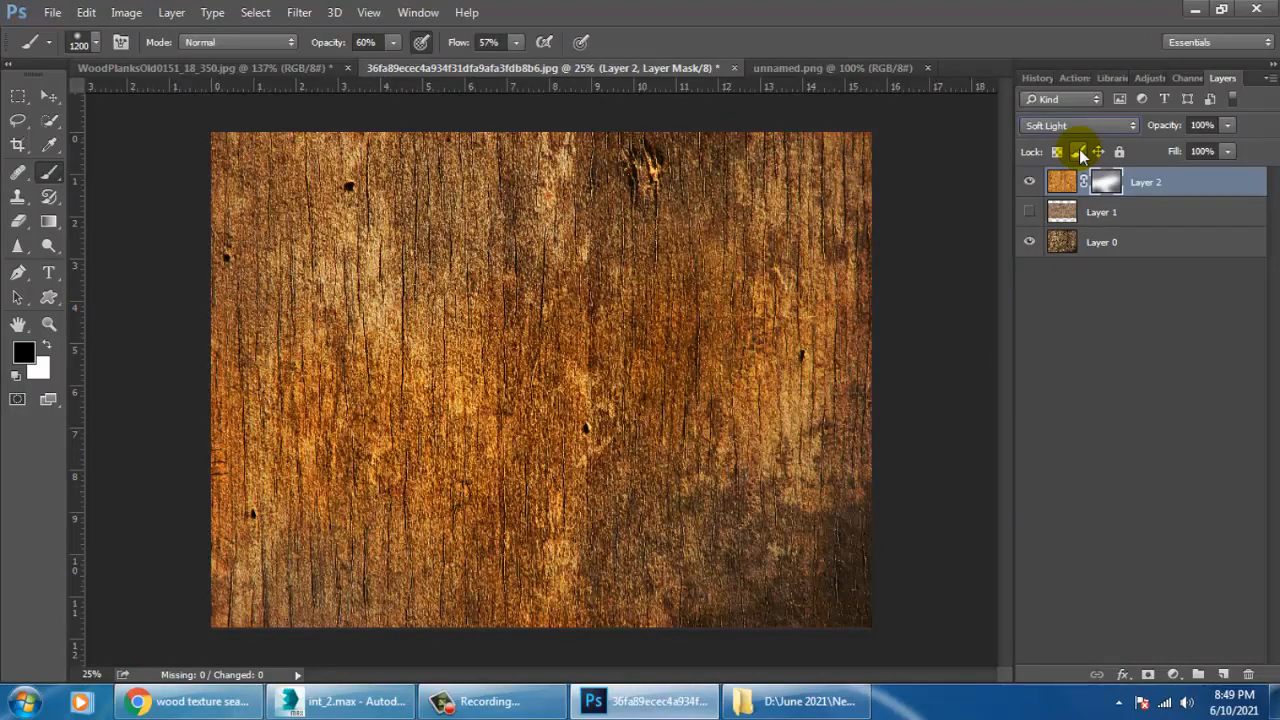
{"action": "key", "text": "Down"}
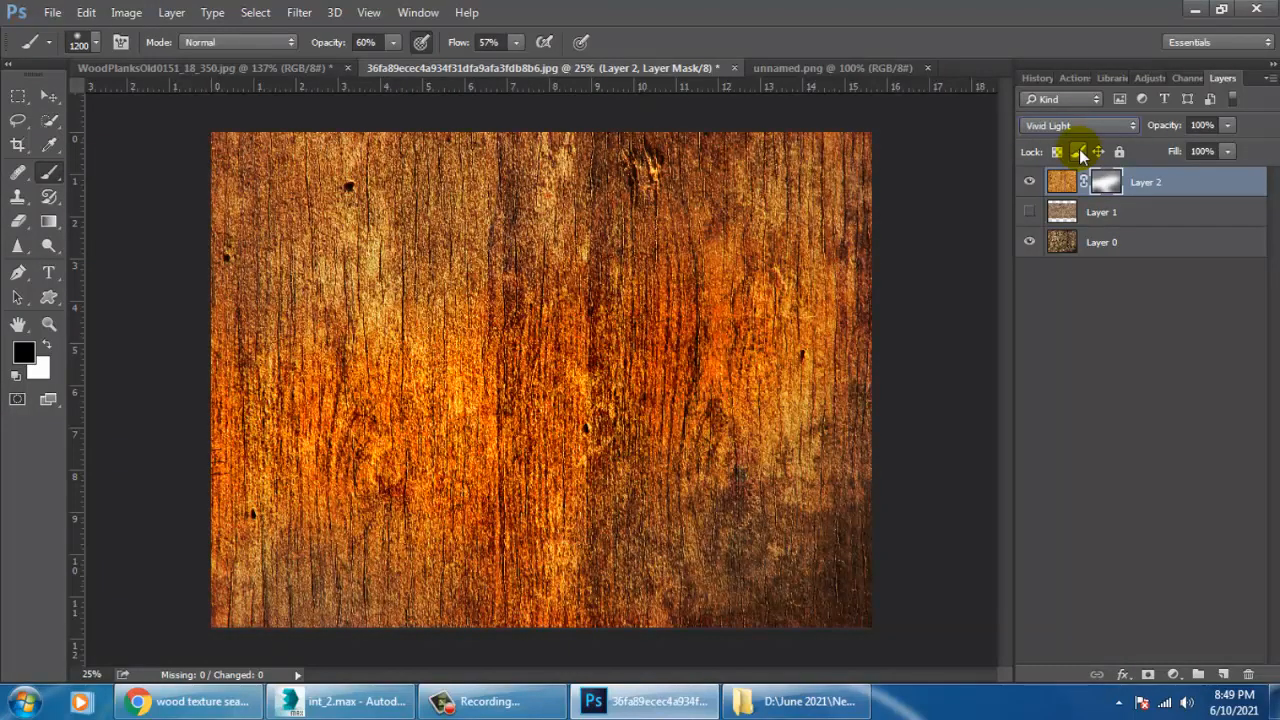
{"action": "key", "text": "Down"}
{"action": "key", "text": "Down"}
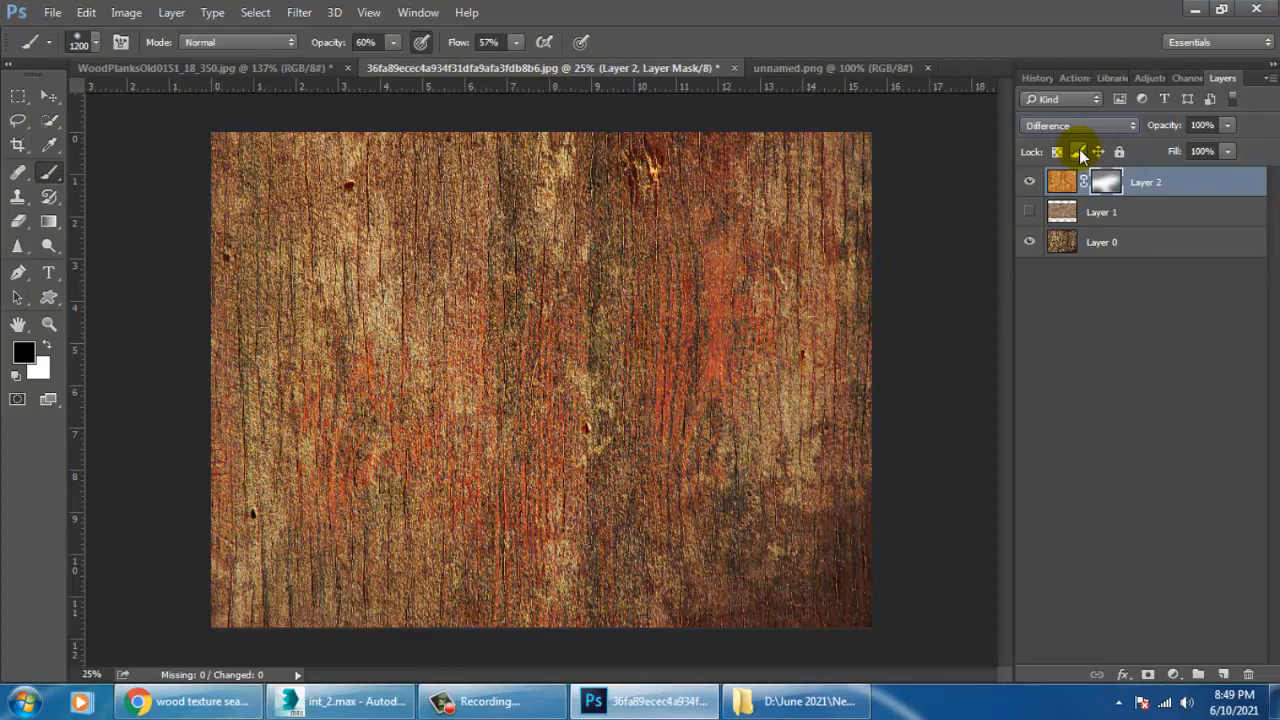
{"action": "key", "text": "Down"}
{"action": "key", "text": "Down"}
{"action": "key", "text": "Down"}
{"action": "key", "text": "Down"}
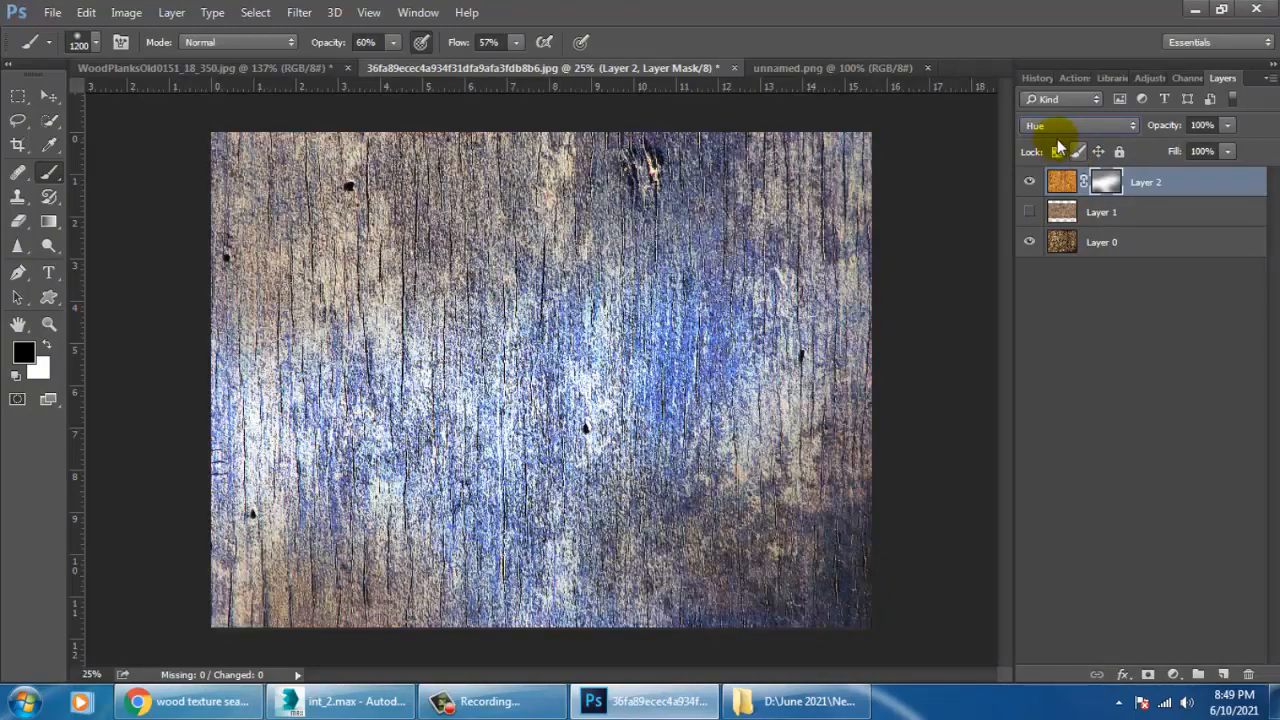
{"action": "key", "text": "Down"}
Set Layer 2's blend mode to Darken and compare the blend by toggling the visibility of Layer 0 and Layer 2.
{"action": "left_click", "coordinate": [1076, 122]}
{"action": "left_click", "coordinate": [1078, 146]}
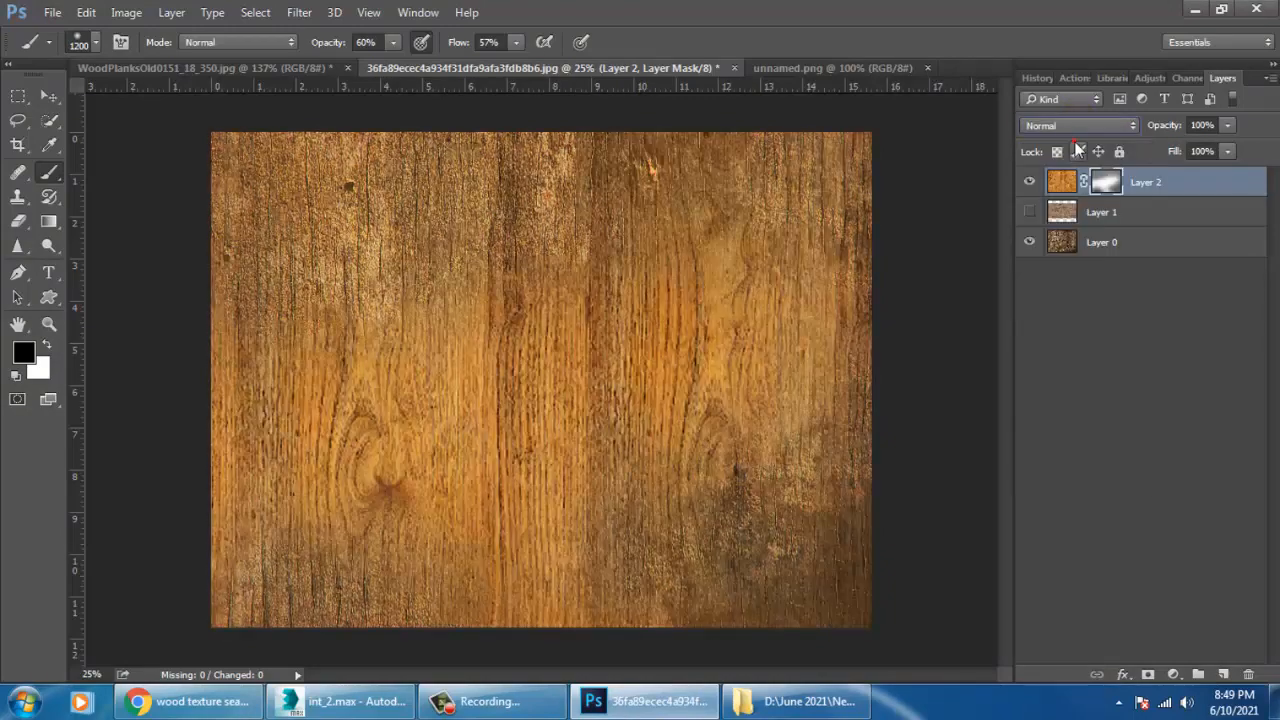
{"action": "key", "text": "Down"}
{"action": "key", "text": "Down"}
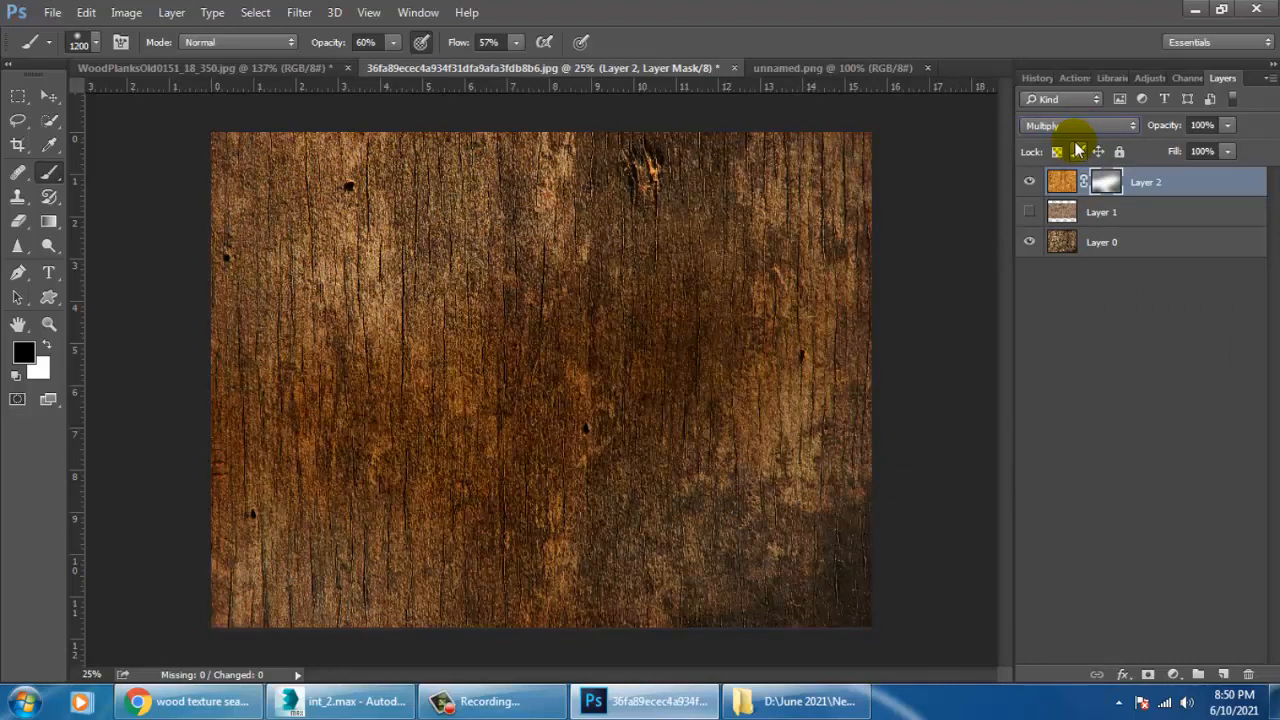
{"action": "key", "text": "Up"}
{"action": "key", "text": "Down"}
{"action": "key", "text": "Up"}
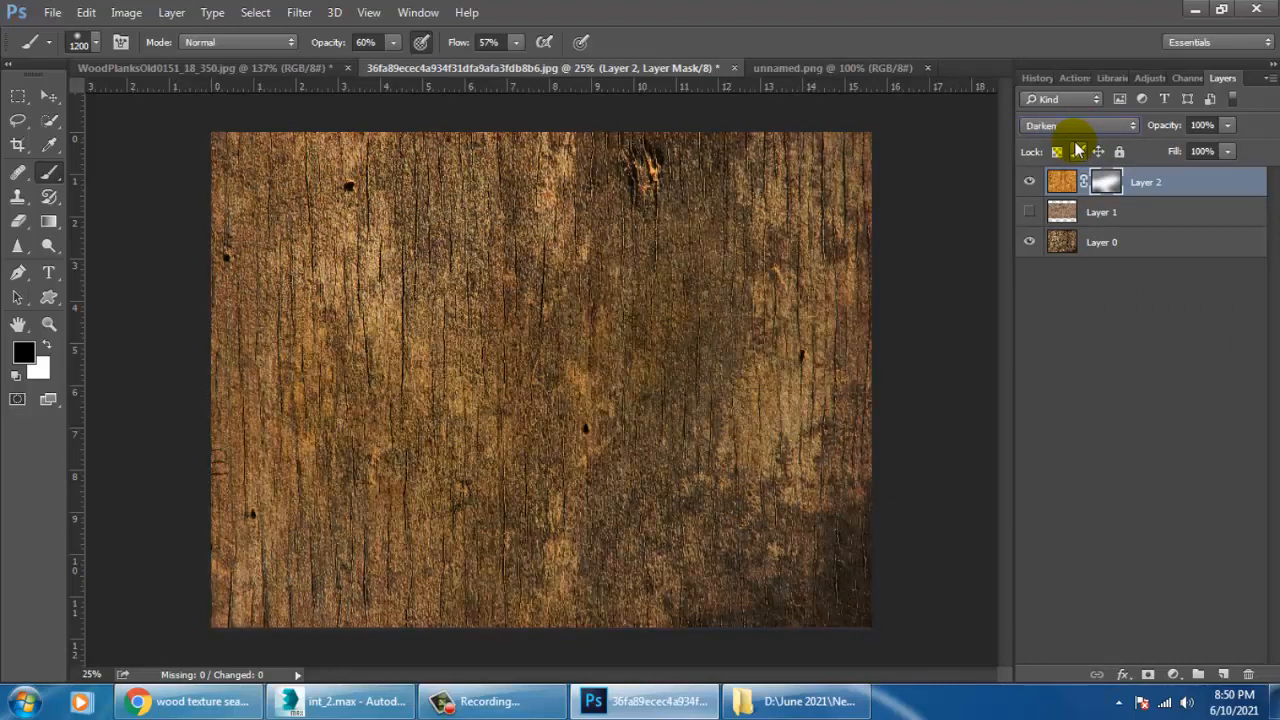
{"action": "left_click", "coordinate": [1030, 243]}
{"action": "left_click", "coordinate": [1030, 243]}
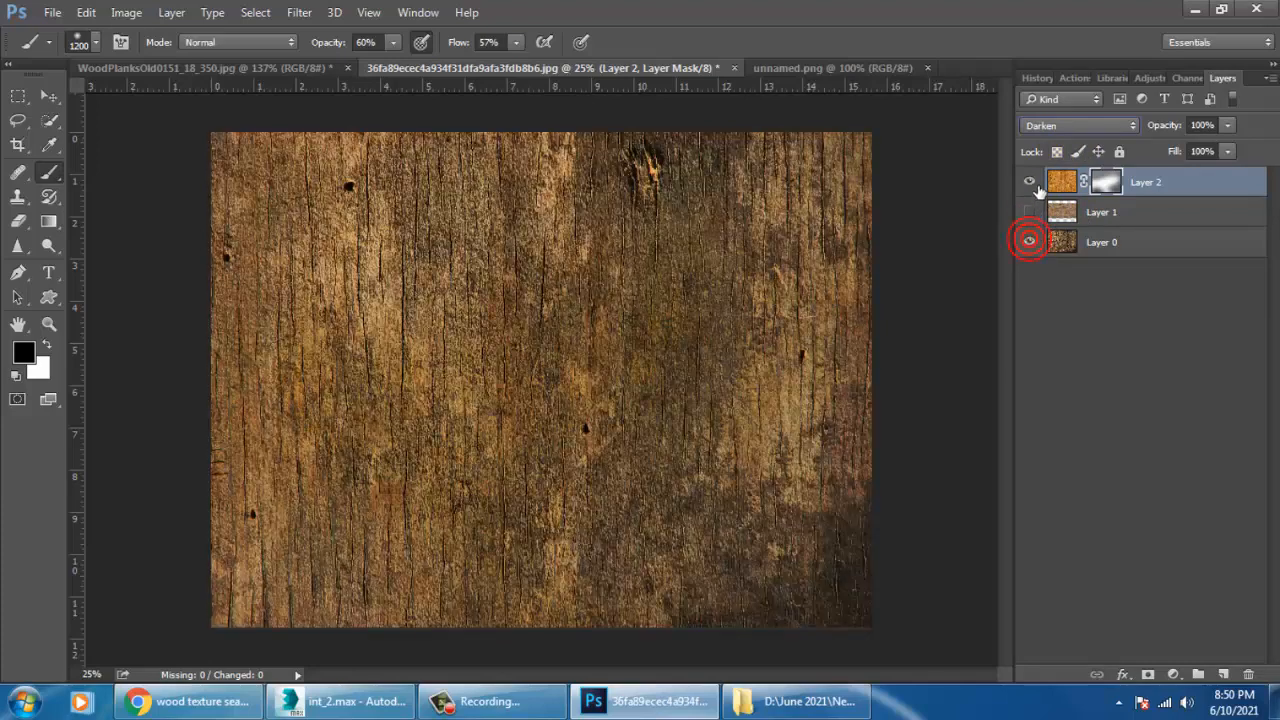
{"action": "left_click", "coordinate": [1030, 182]}
{"action": "left_click", "coordinate": [1036, 184]}
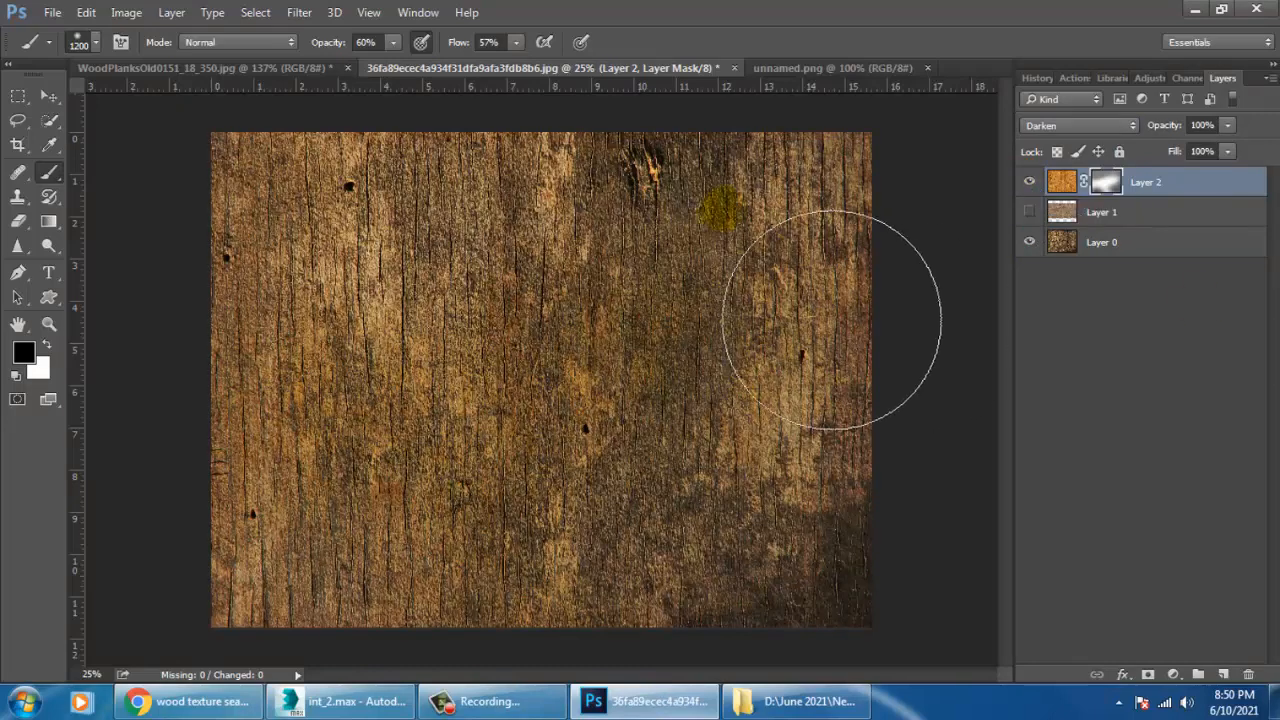
{"action": "left_click", "coordinate": [127, 13]}
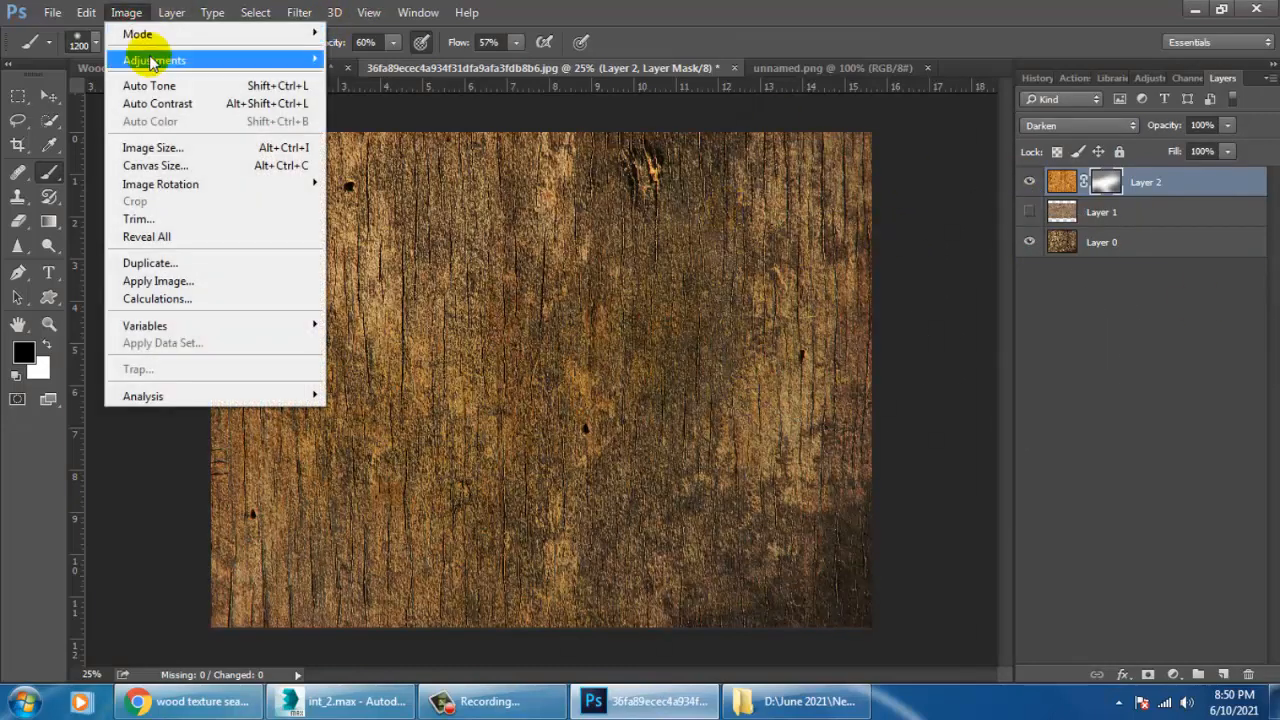
{"action": "mouse_move", "coordinate": [298, 59]}
{"action": "left_click", "coordinate": [344, 60]}
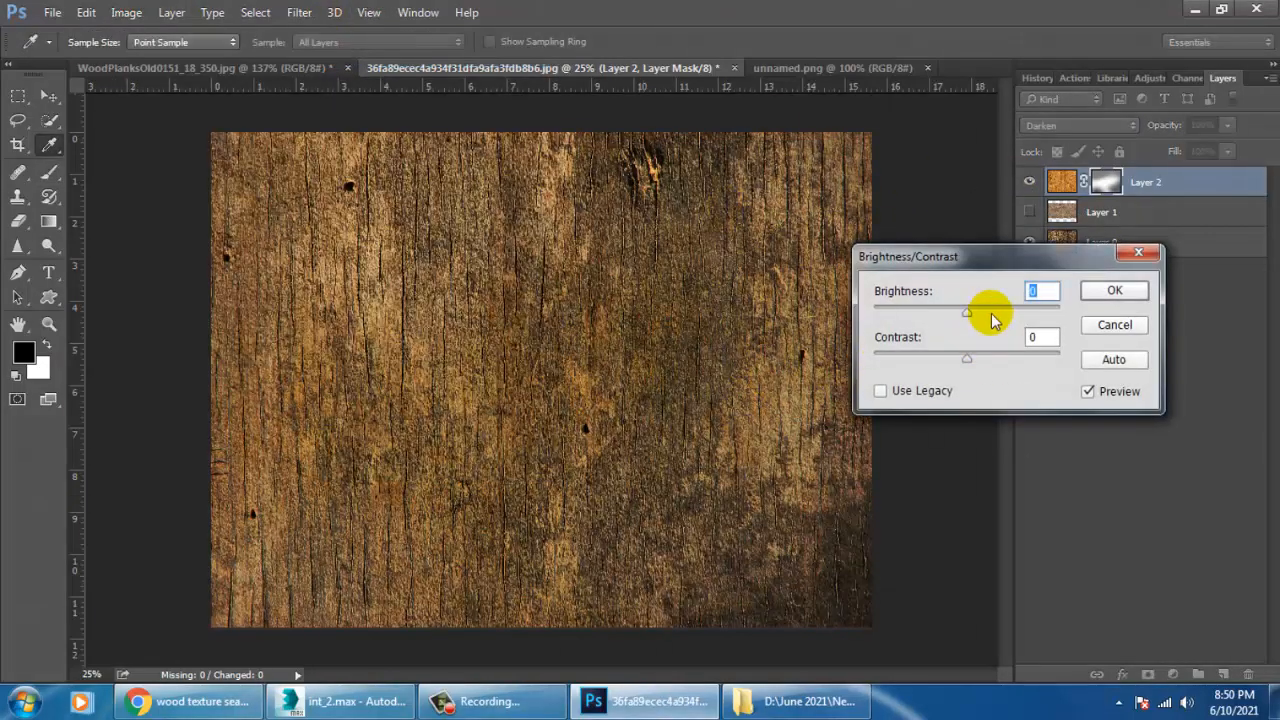
{"action": "left_click_drag", "start_coordinate": [966, 309], "coordinate": [1012, 352]}
{"action": "left_click", "coordinate": [1113, 325]}
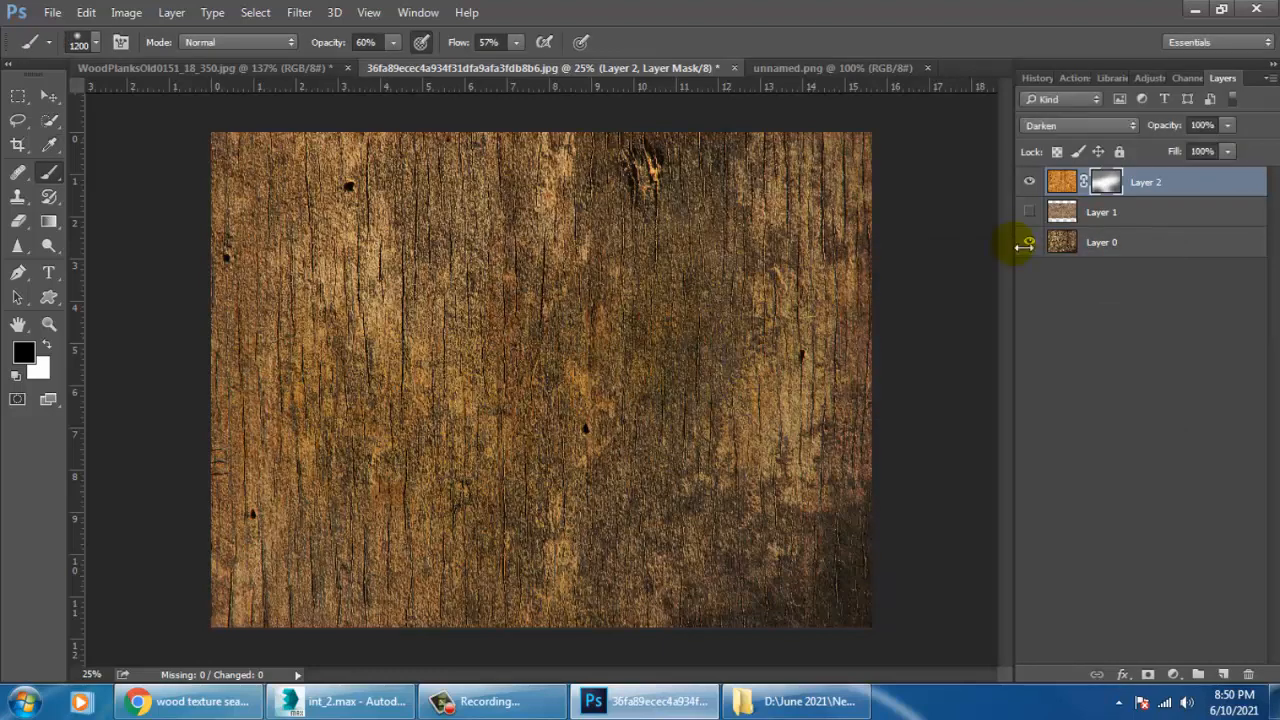
Add a Brightness/Contrast adjustment layer above Layer 2 with brightness -27 and contrast 15, and compare the texture with and without the layers.
{"action": "left_click", "coordinate": [1173, 675]}
{"action": "left_click", "coordinate": [1160, 334]}
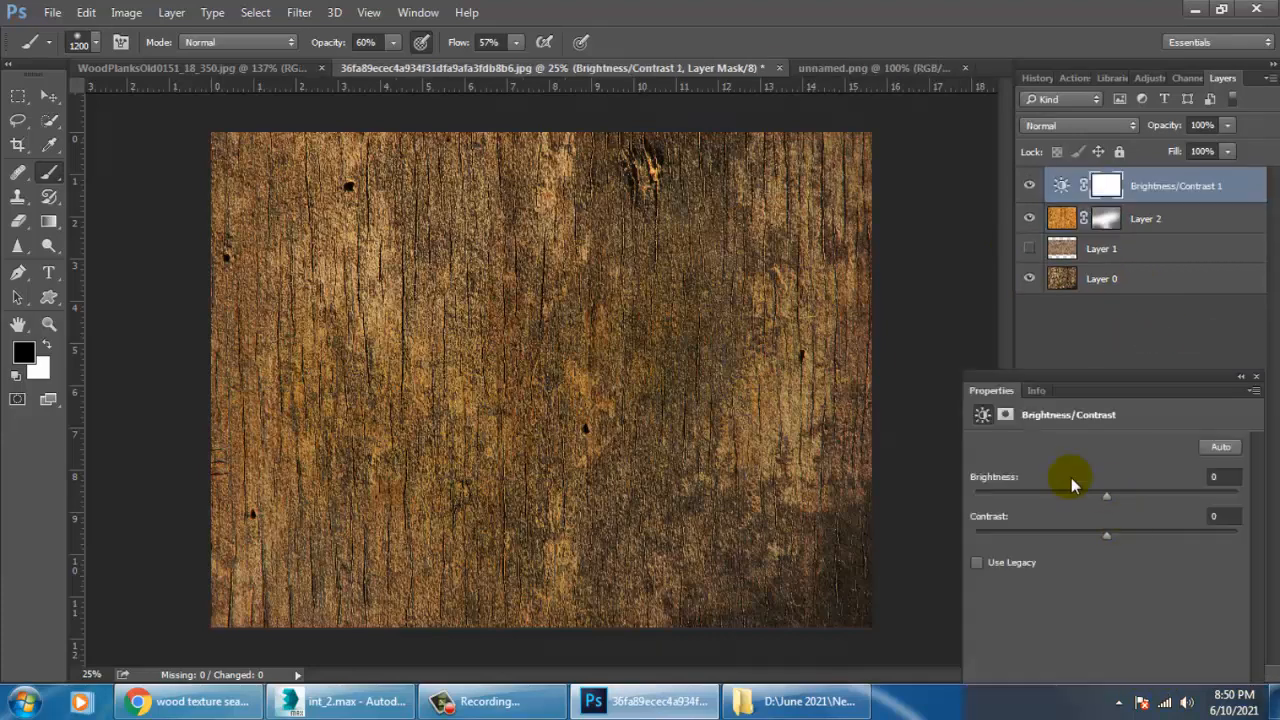
{"action": "mouse_move", "coordinate": [1108, 495]}
{"action": "left_mouse_down"}
{"action": "mouse_move", "coordinate": [1180, 498]}
{"action": "mouse_move", "coordinate": [1085, 505]}
{"action": "left_mouse_up"}
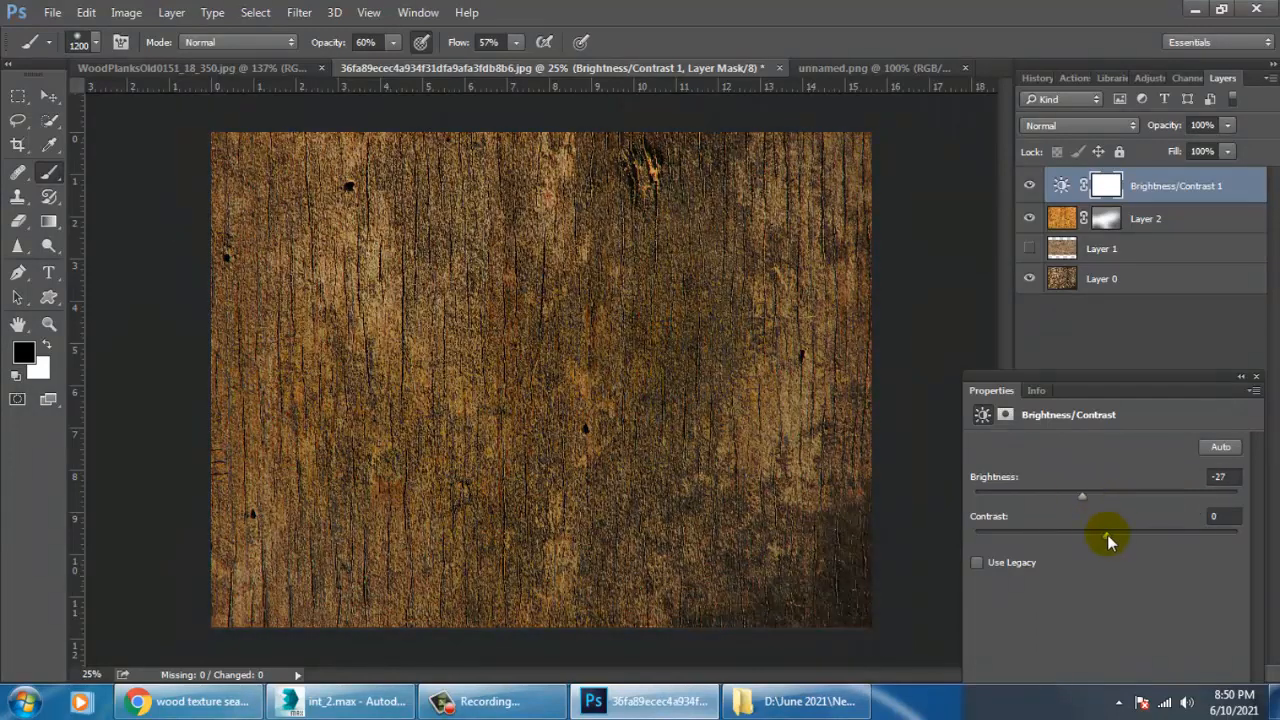
{"action": "left_click_drag", "start_coordinate": [1175, 532], "coordinate": [1131, 532]}
{"action": "left_click", "coordinate": [460, 701]}
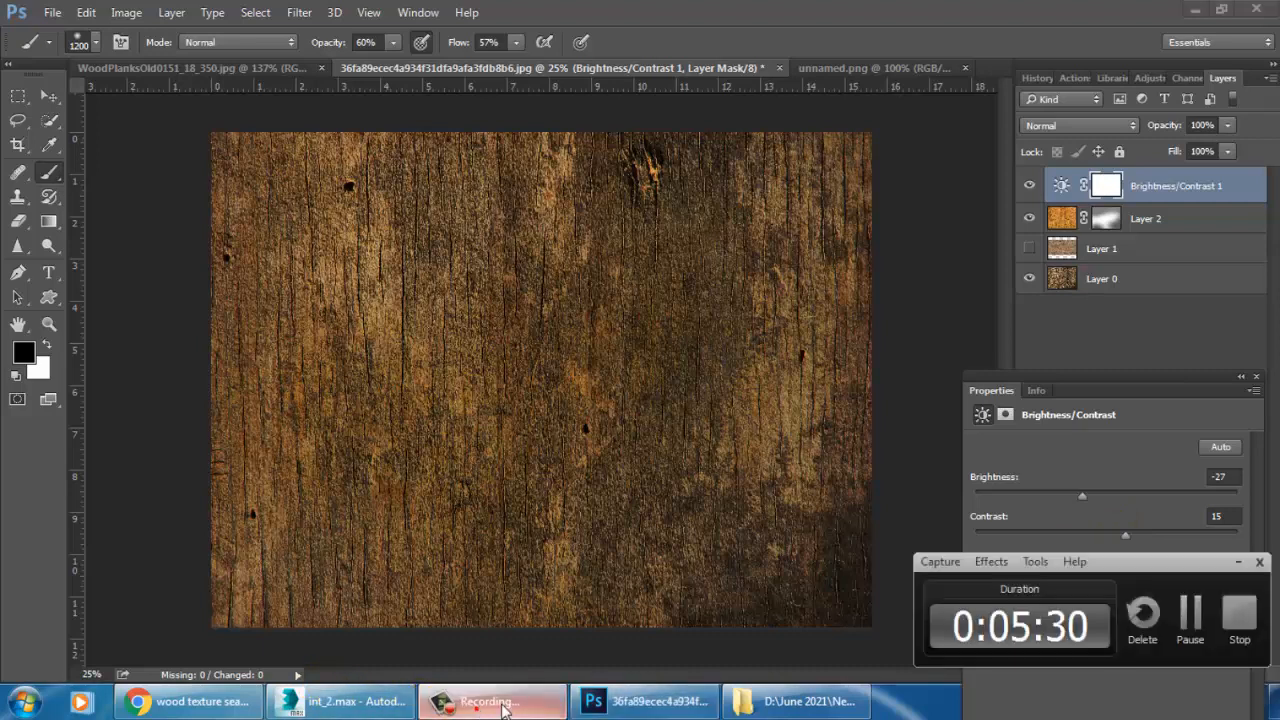
{"action": "left_click", "coordinate": [1195, 620]}
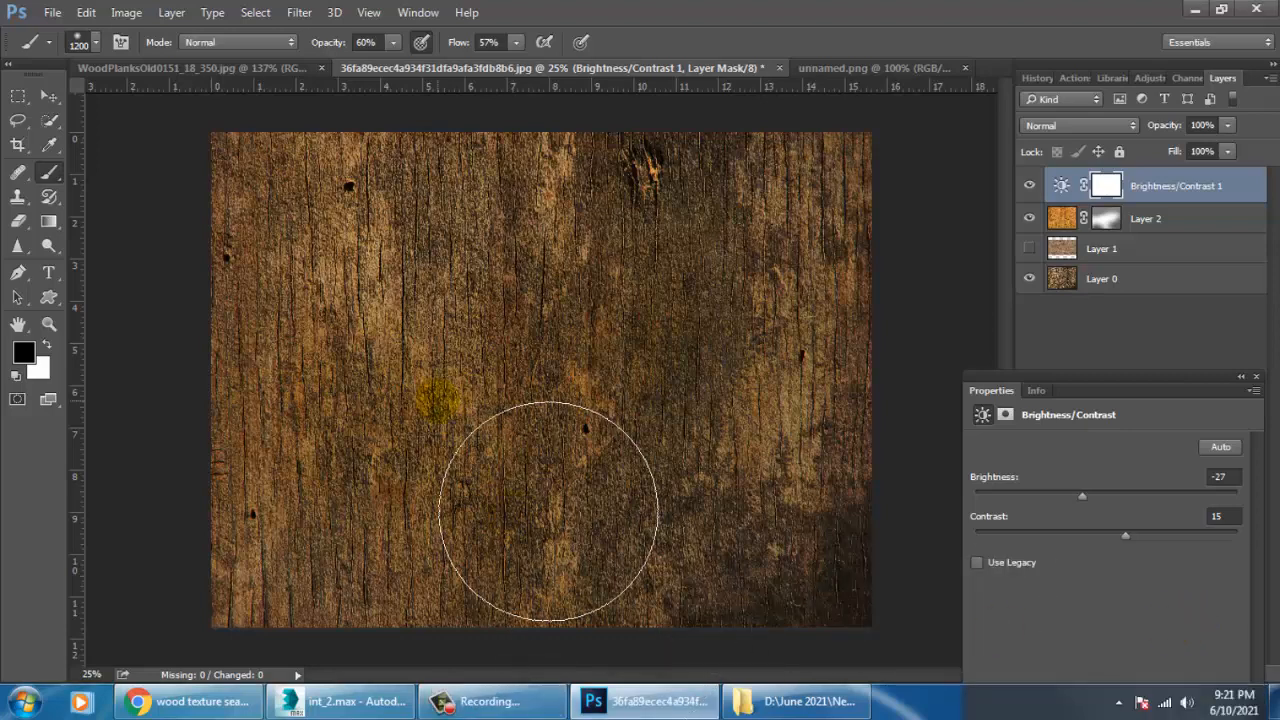
{"action": "left_click", "coordinate": [1256, 378]}
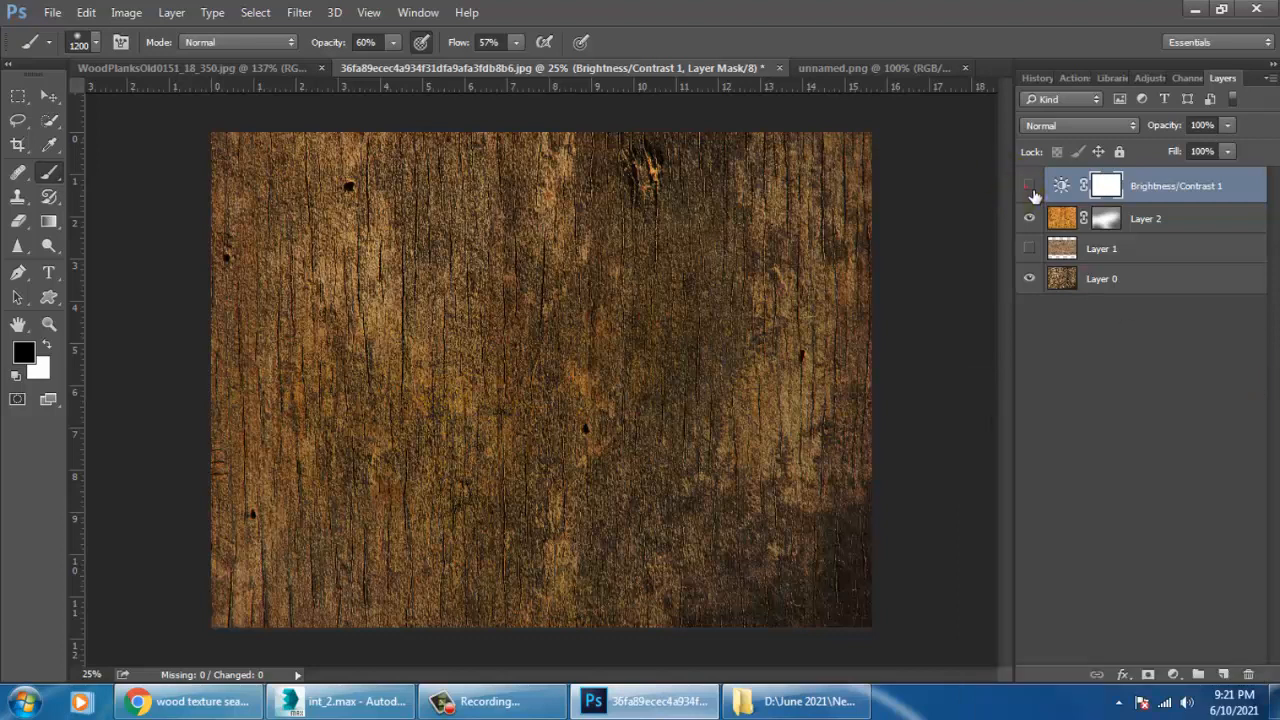
{"action": "left_click", "coordinate": [1029, 187]}
{"action": "left_click", "coordinate": [1029, 187]}
{"action": "left_click", "coordinate": [1030, 220]}
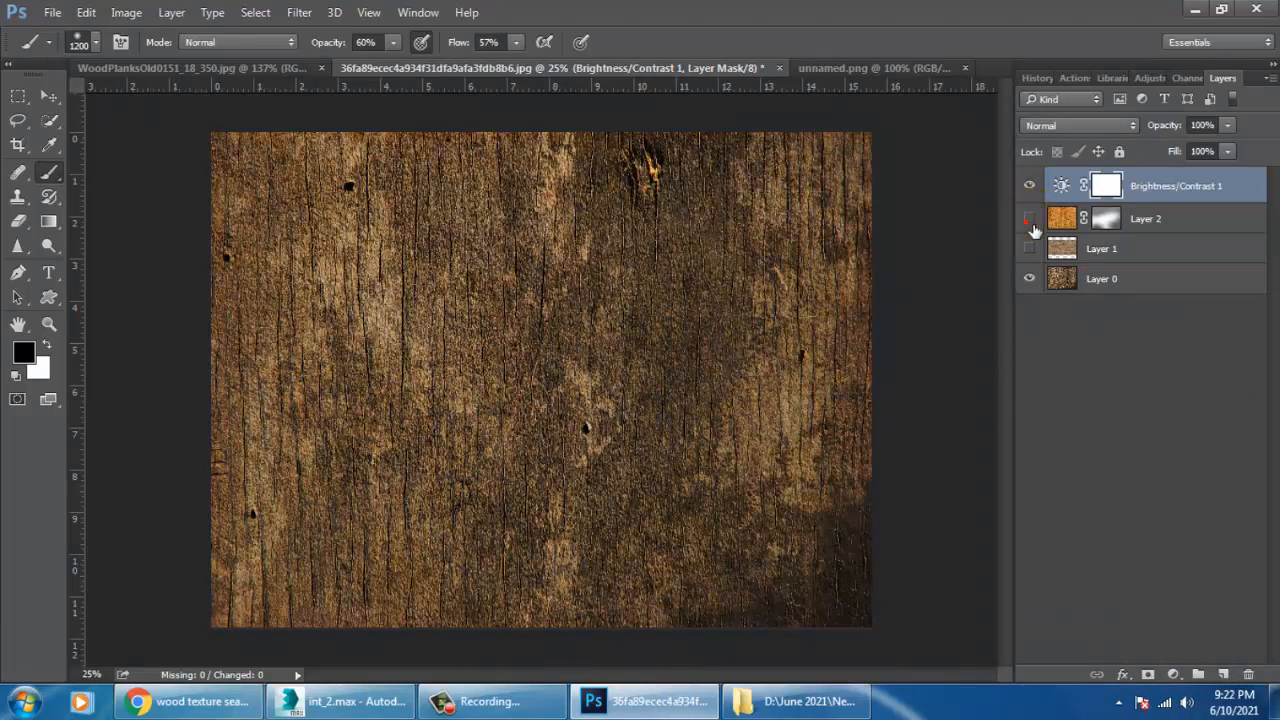
{"action": "left_click", "coordinate": [1030, 220]}
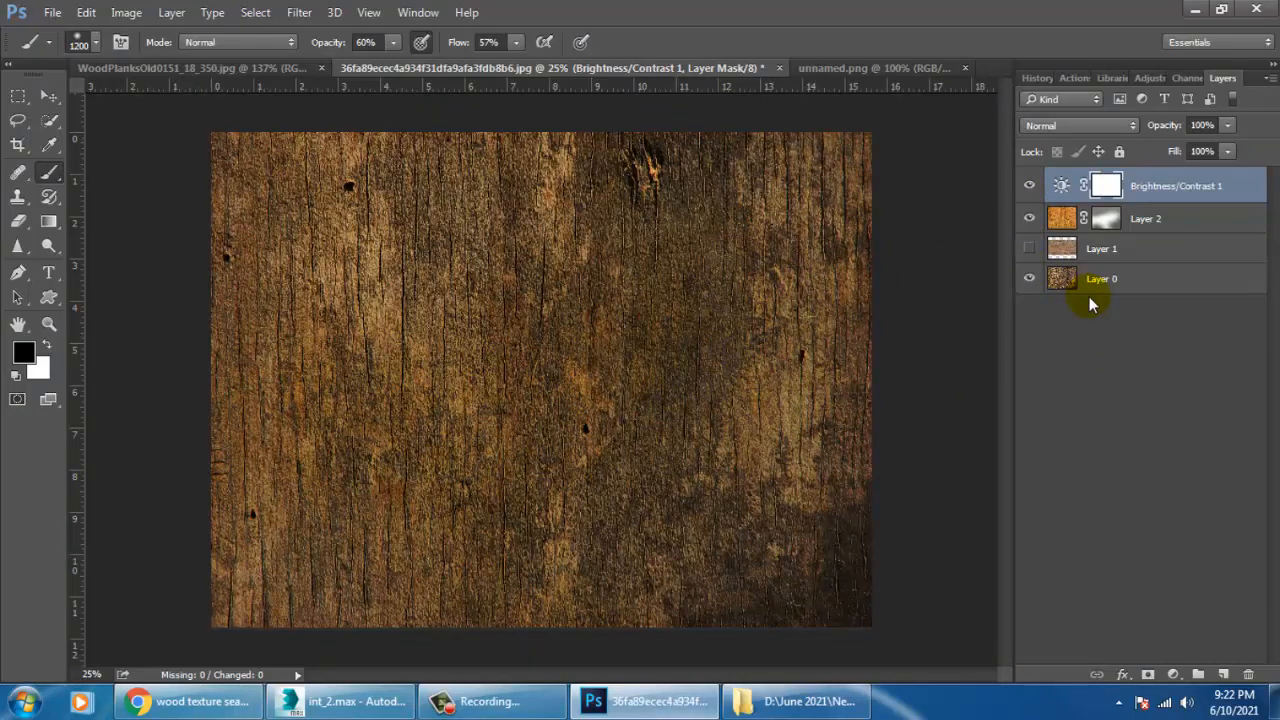
{"action": "left_click", "coordinate": [52, 13]}
{"action": "left_click", "coordinate": [38, 47]}
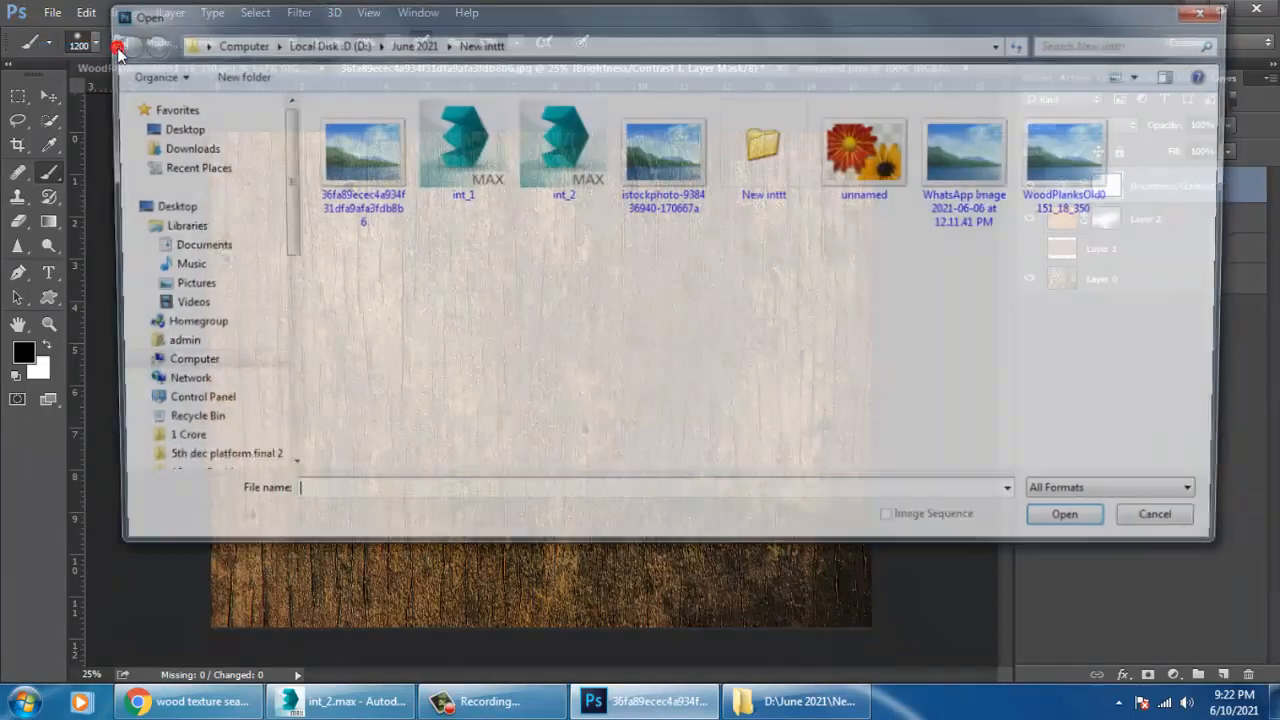
{"action": "left_click", "coordinate": [1088, 168]}
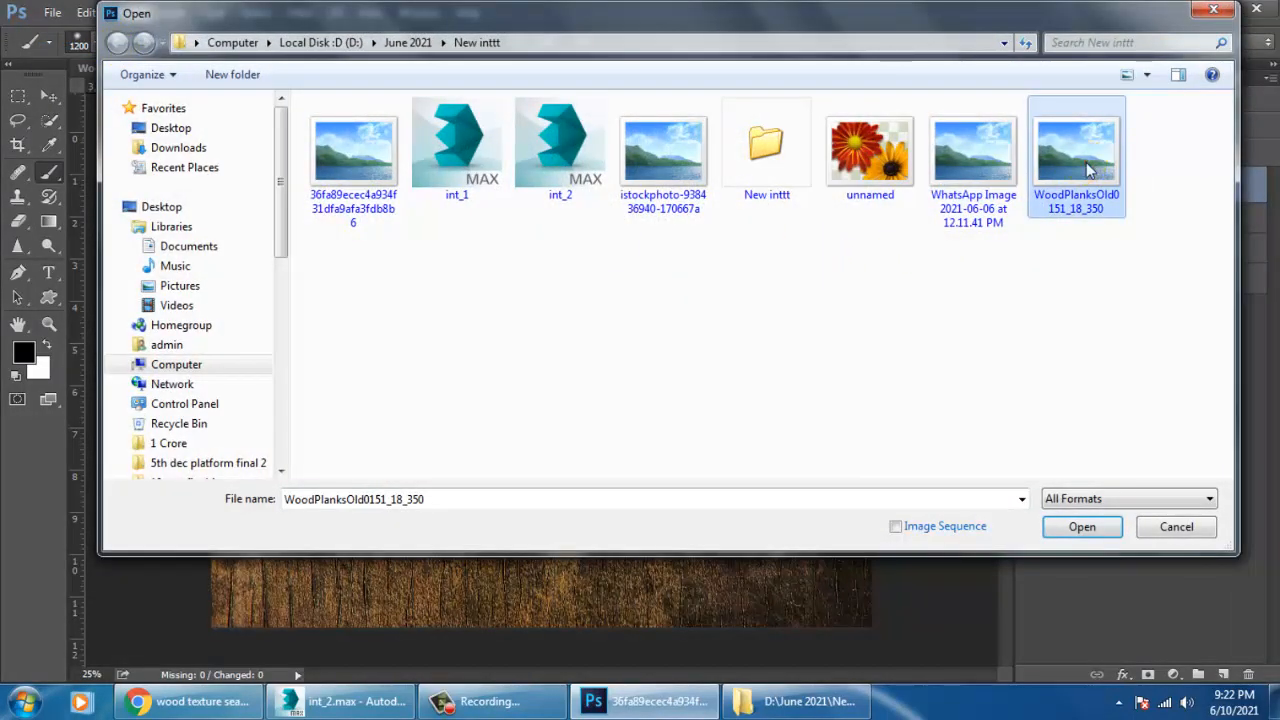
{"action": "double_click", "coordinate": [1086, 162]}
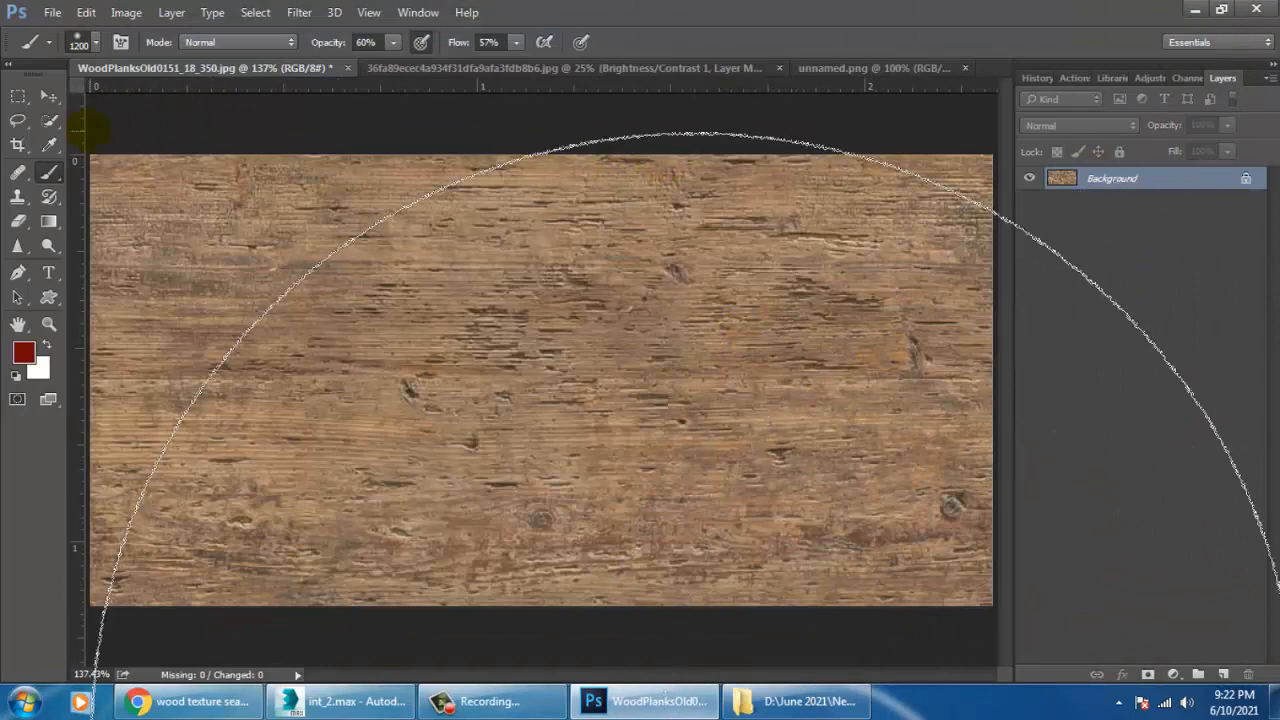
{"action": "left_click", "coordinate": [50, 94]}
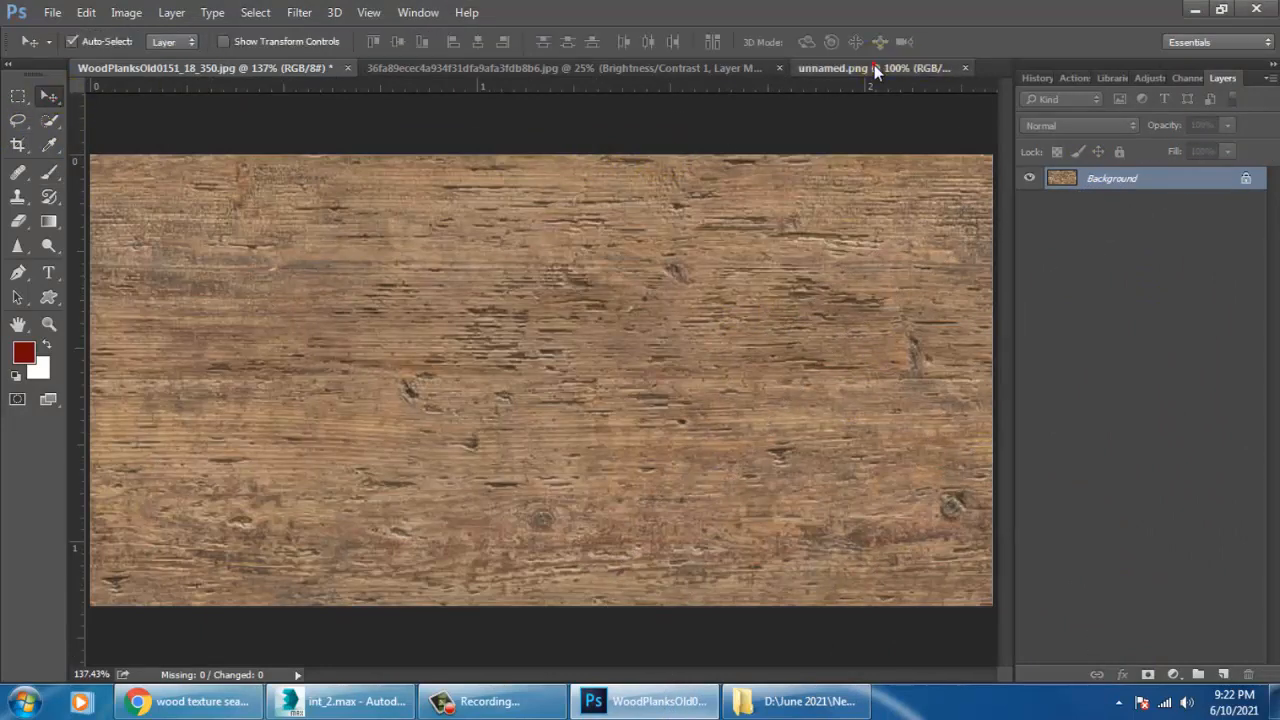
{"action": "left_click", "coordinate": [958, 69]}
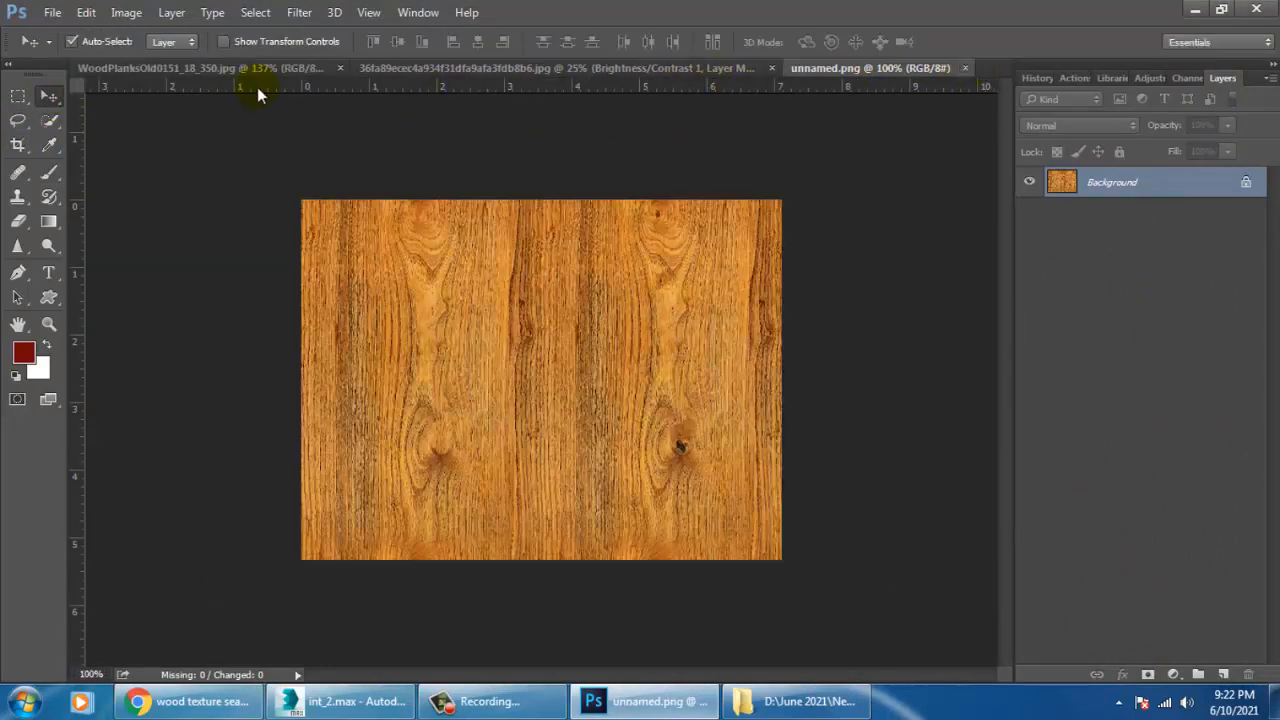
{"action": "left_click", "coordinate": [442, 67]}
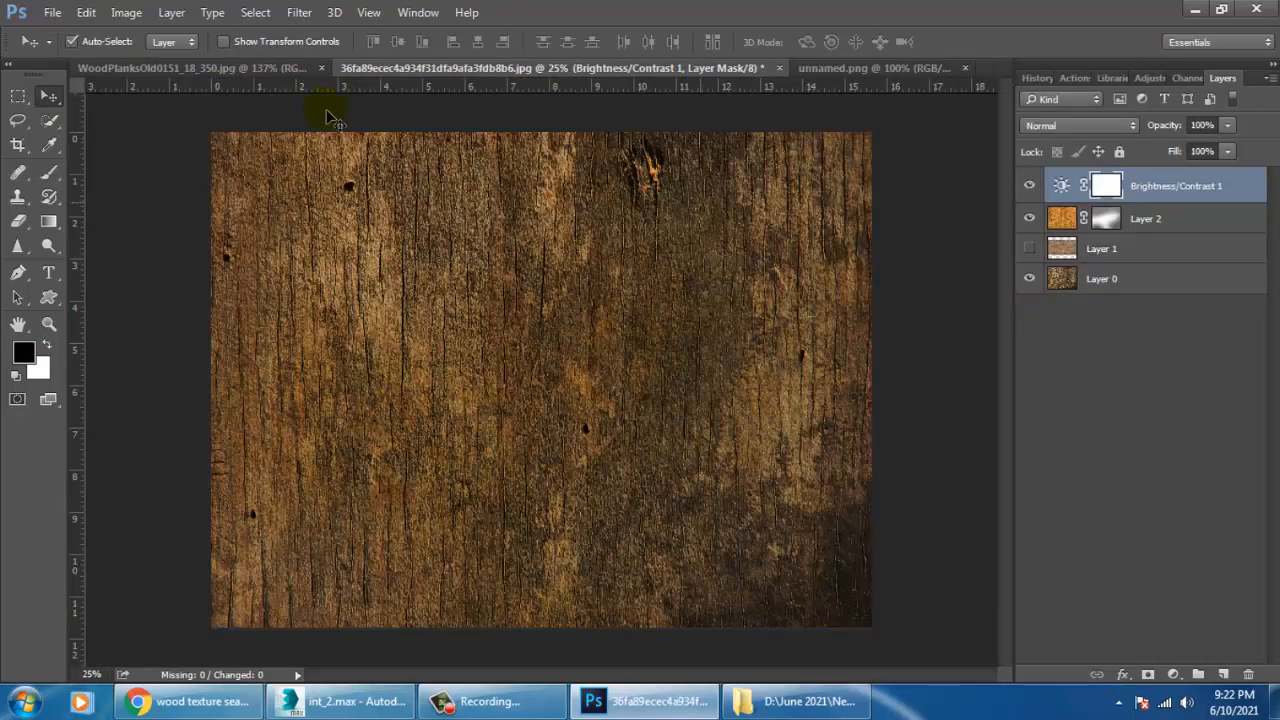
Save the blended old-wood texture as a JPEG copy named tex1 in the New inttt folder at Maximum quality 12.
{"action": "left_click", "coordinate": [52, 12]}
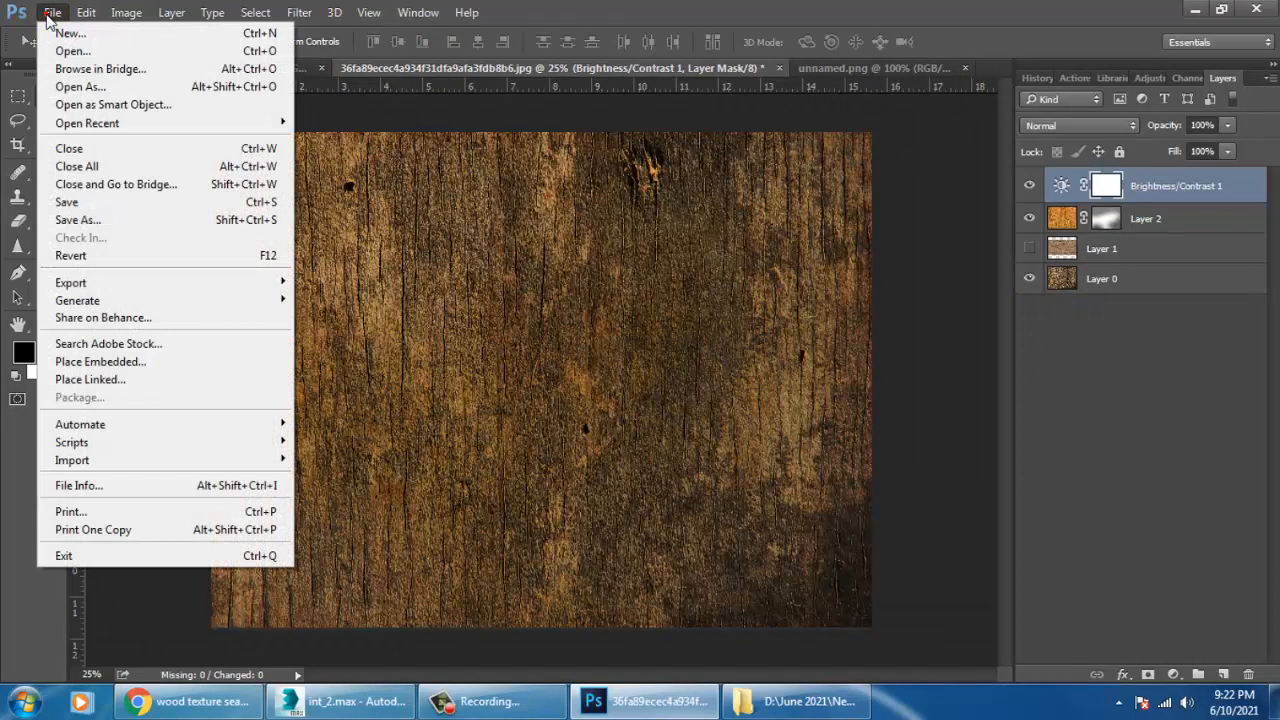
{"action": "left_click", "coordinate": [133, 220]}
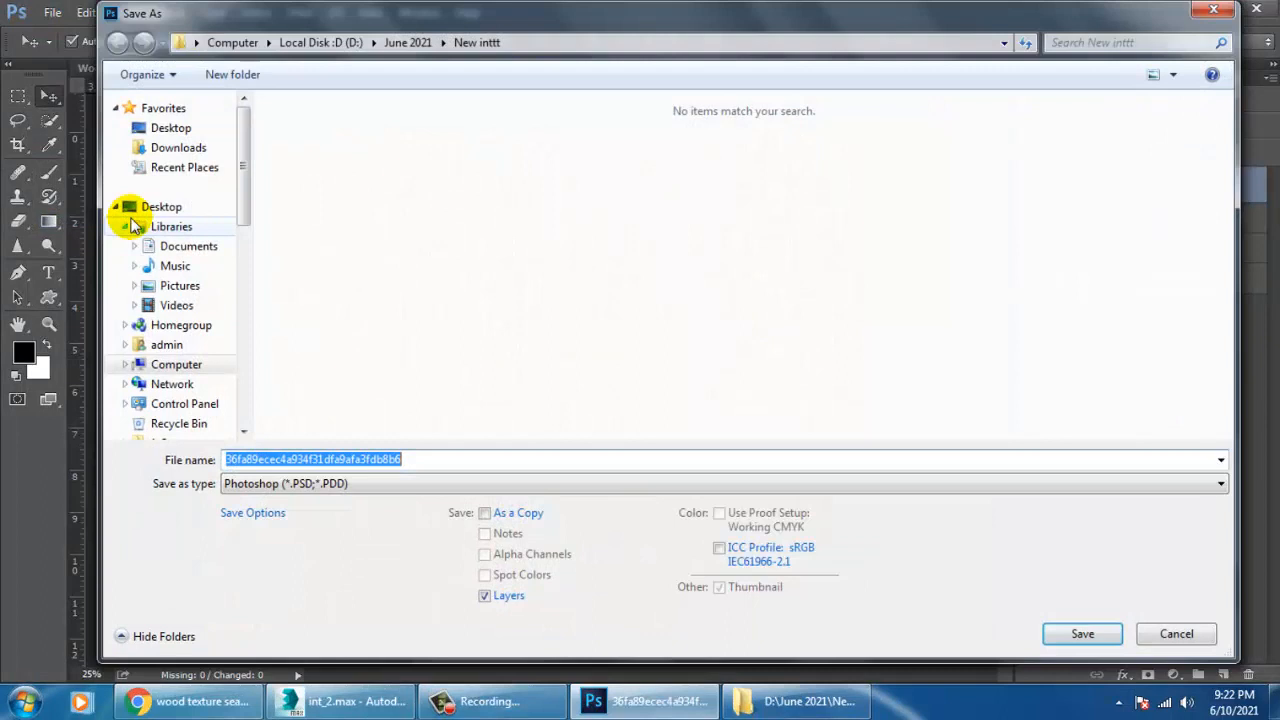
{"action": "double_click", "coordinate": [489, 458]}
{"action": "type", "text": "tex 1"}
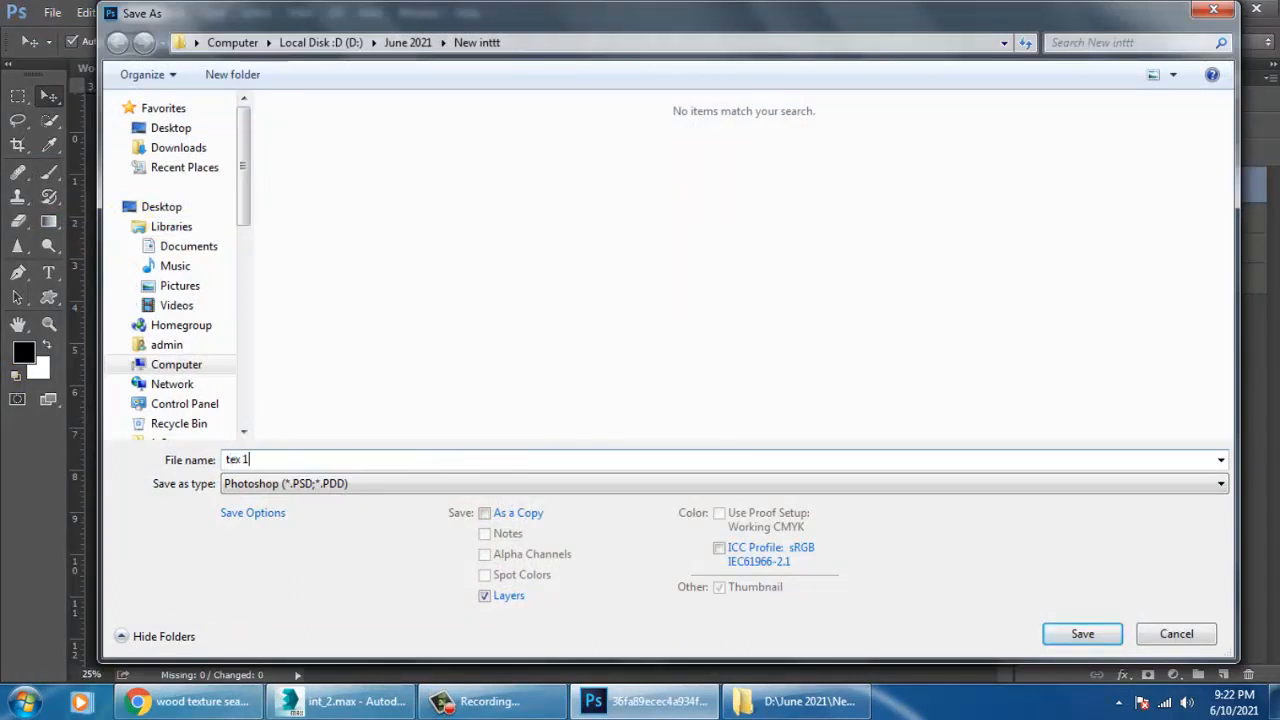
{"action": "key", "text": "Tab"}
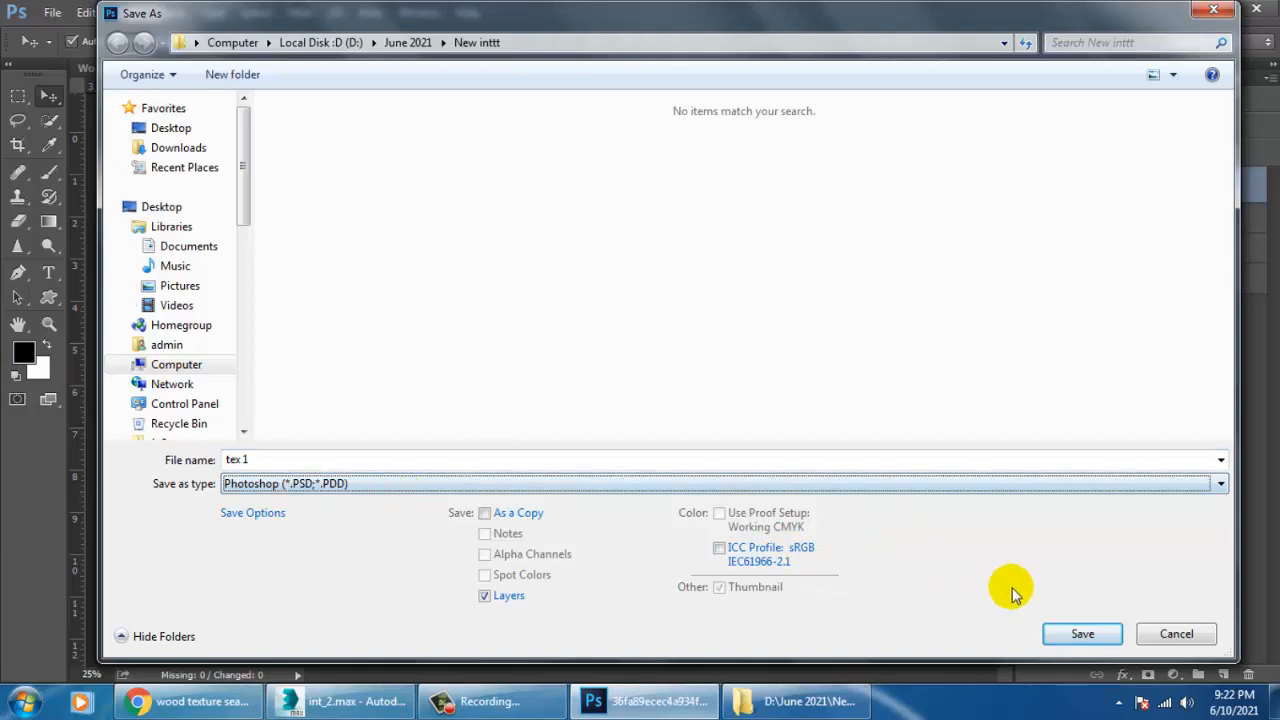
{"action": "key", "text": "j"}
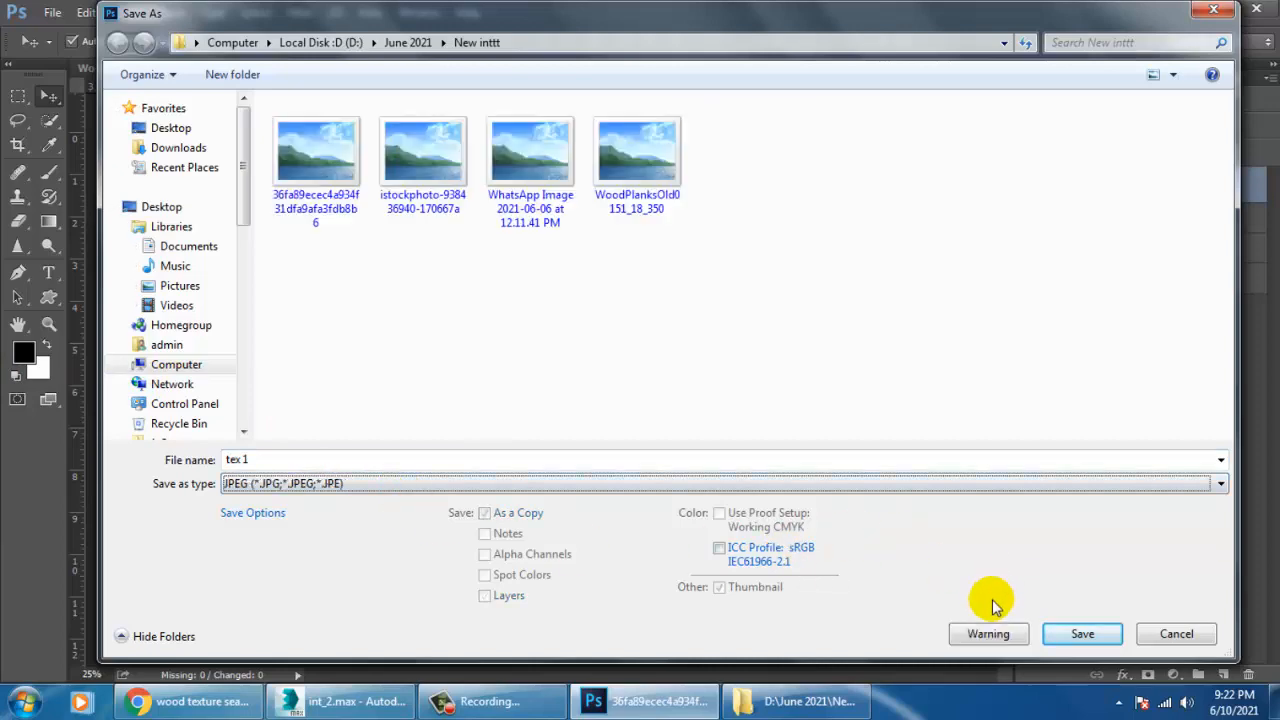
{"action": "left_click", "coordinate": [1083, 633]}
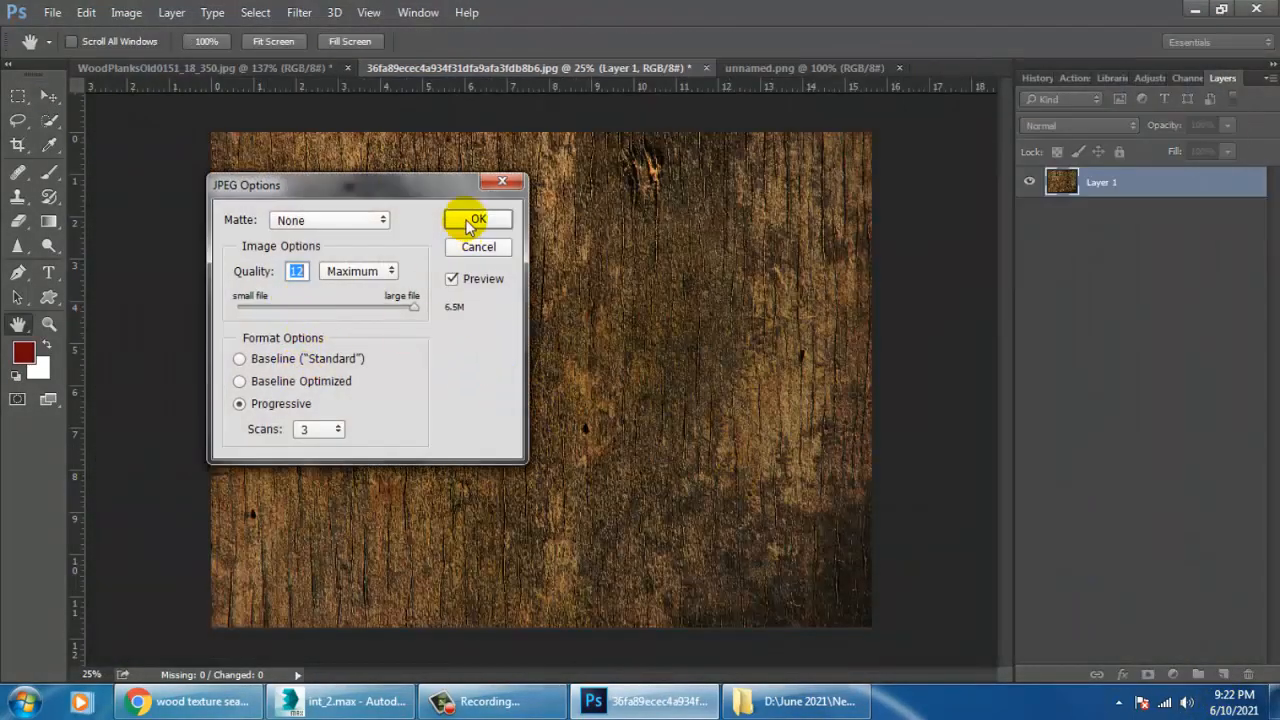
{"action": "left_click", "coordinate": [467, 217]}
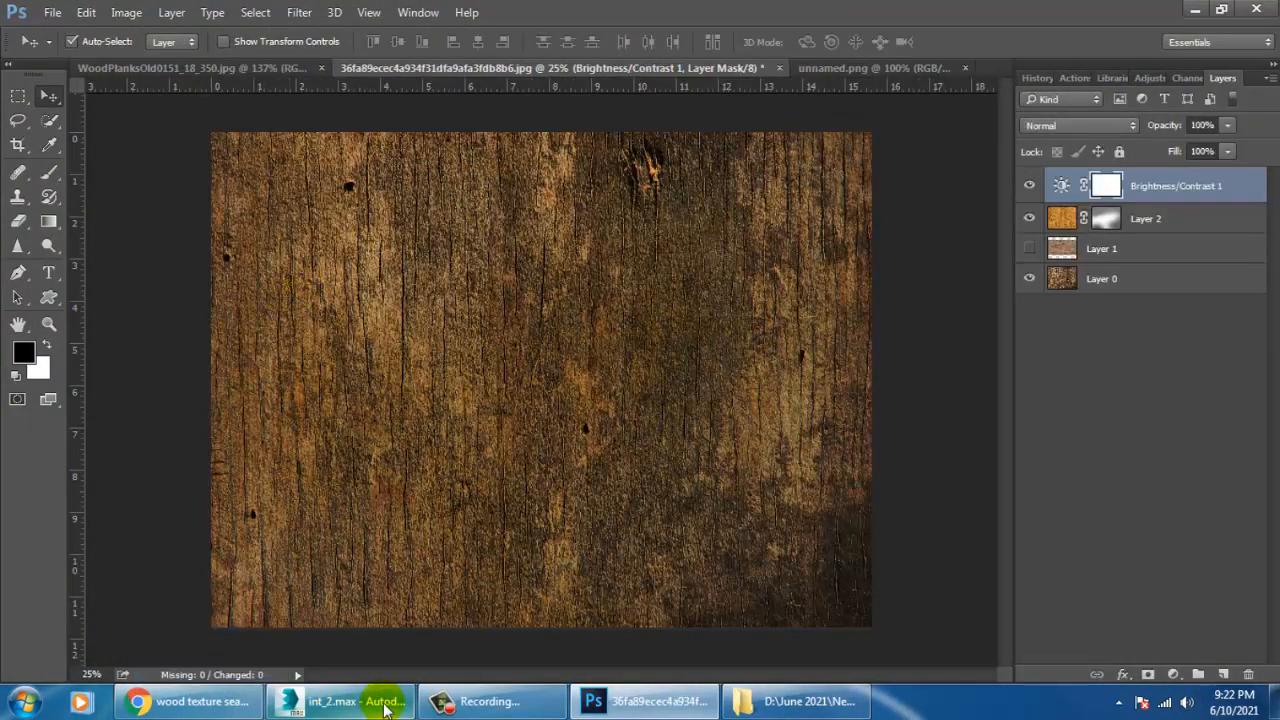
Switch to 3ds Max and move the reference photo window aside to uncover the desk model.
{"action": "left_click", "coordinate": [305, 701]}
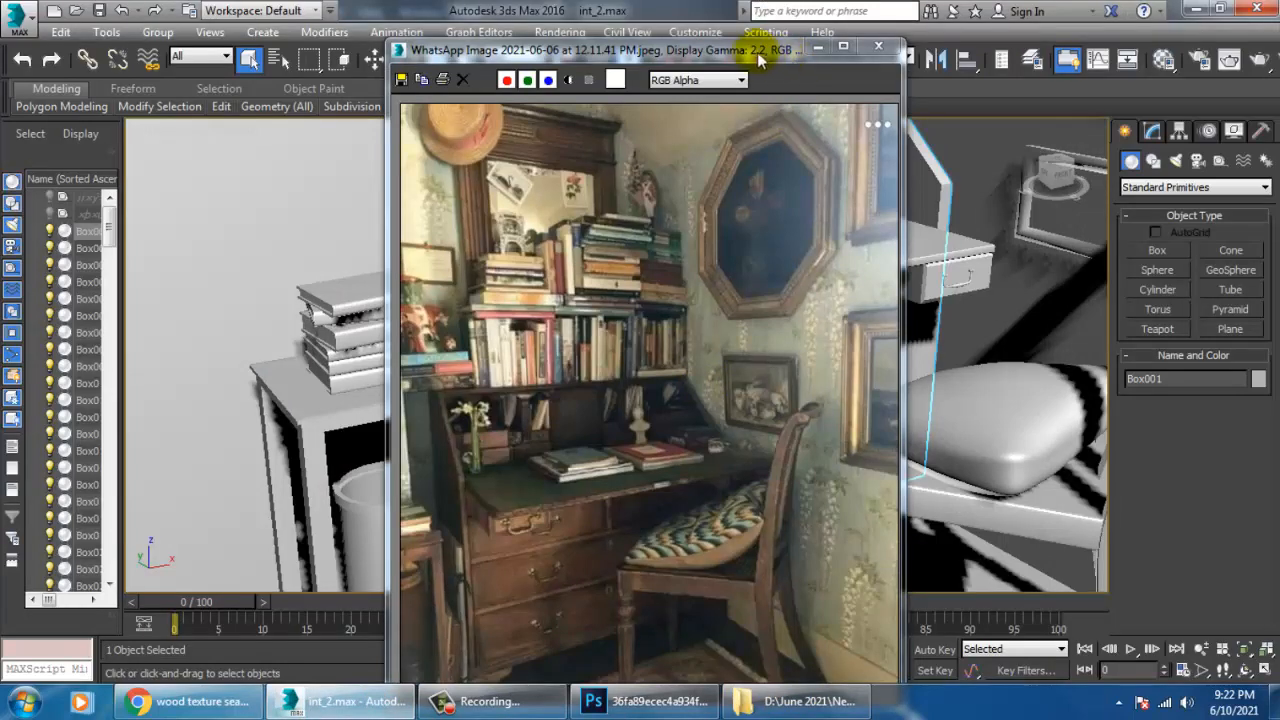
{"action": "left_click_drag", "start_coordinate": [757, 52], "coordinate": [228, 50]}
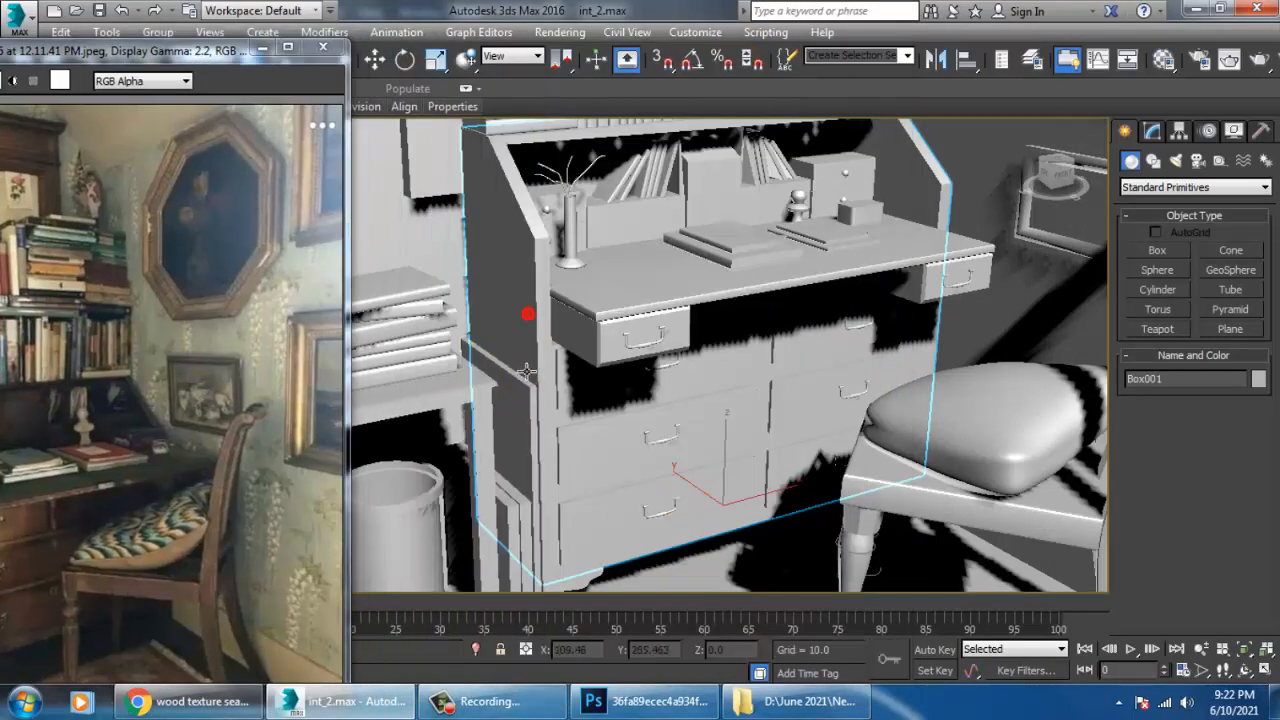
{"action": "middle_click_drag", "start_coordinate": [586, 349], "coordinate": [710, 397]}
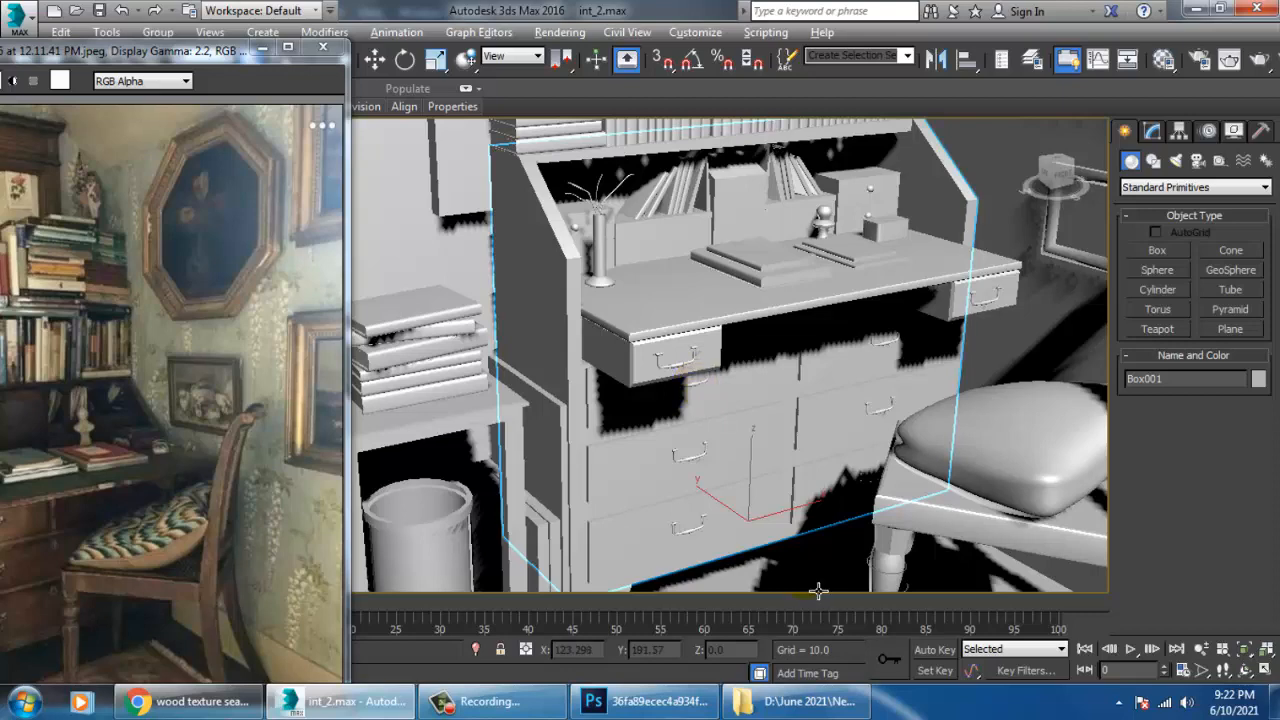
Set the production renderer to V-Ray Adv 3.30.05 in the render setup.
{"action": "key", "text": "m"}
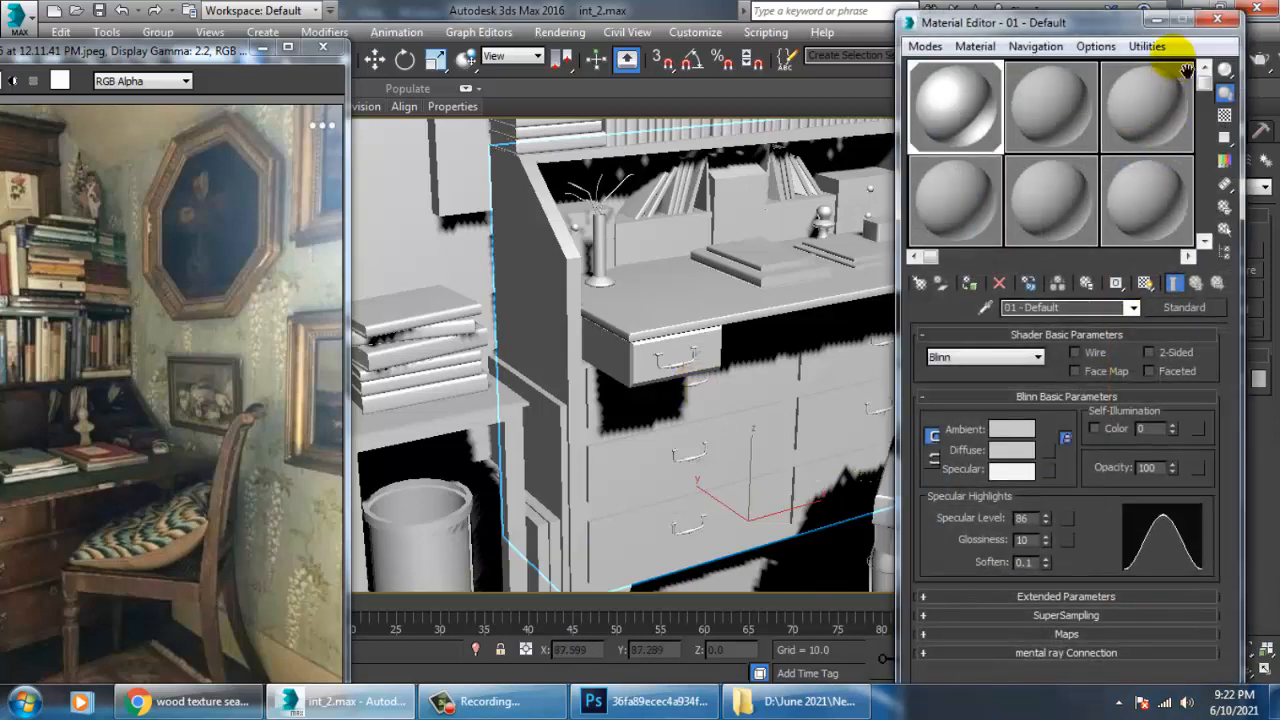
{"action": "left_click", "coordinate": [1262, 20]}
{"action": "left_click", "coordinate": [540, 36]}
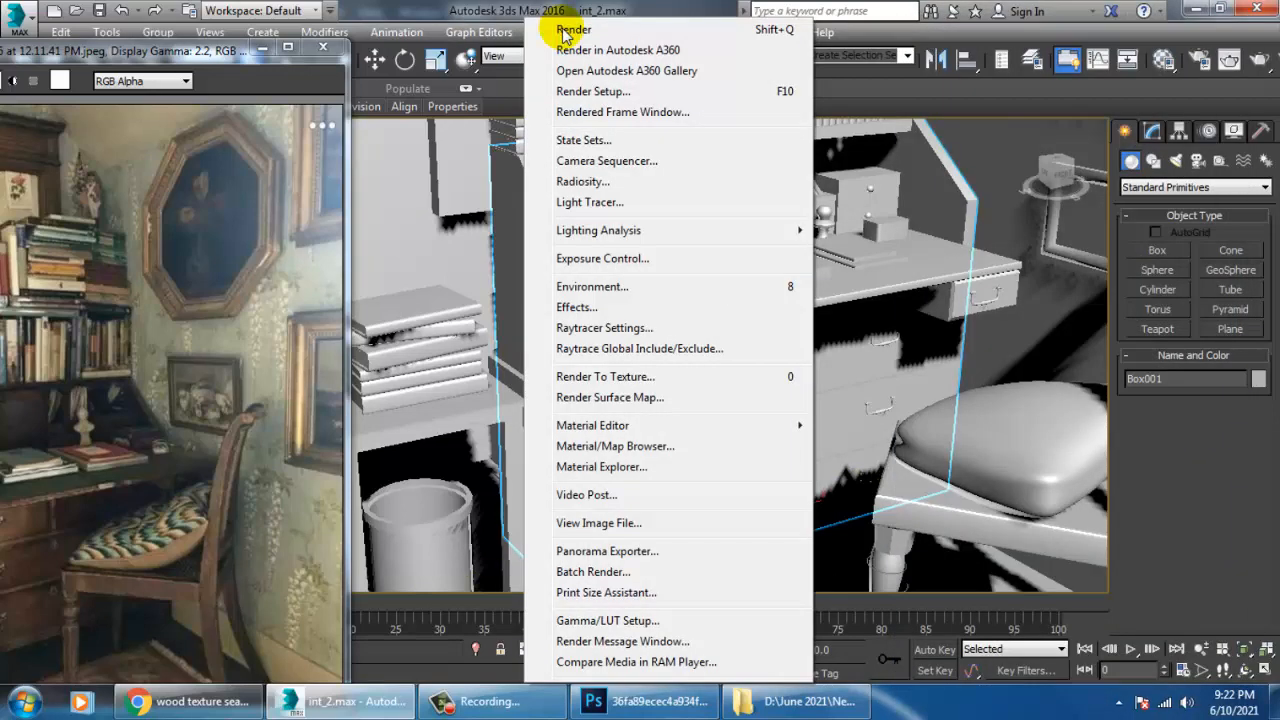
{"action": "left_click", "coordinate": [634, 92]}
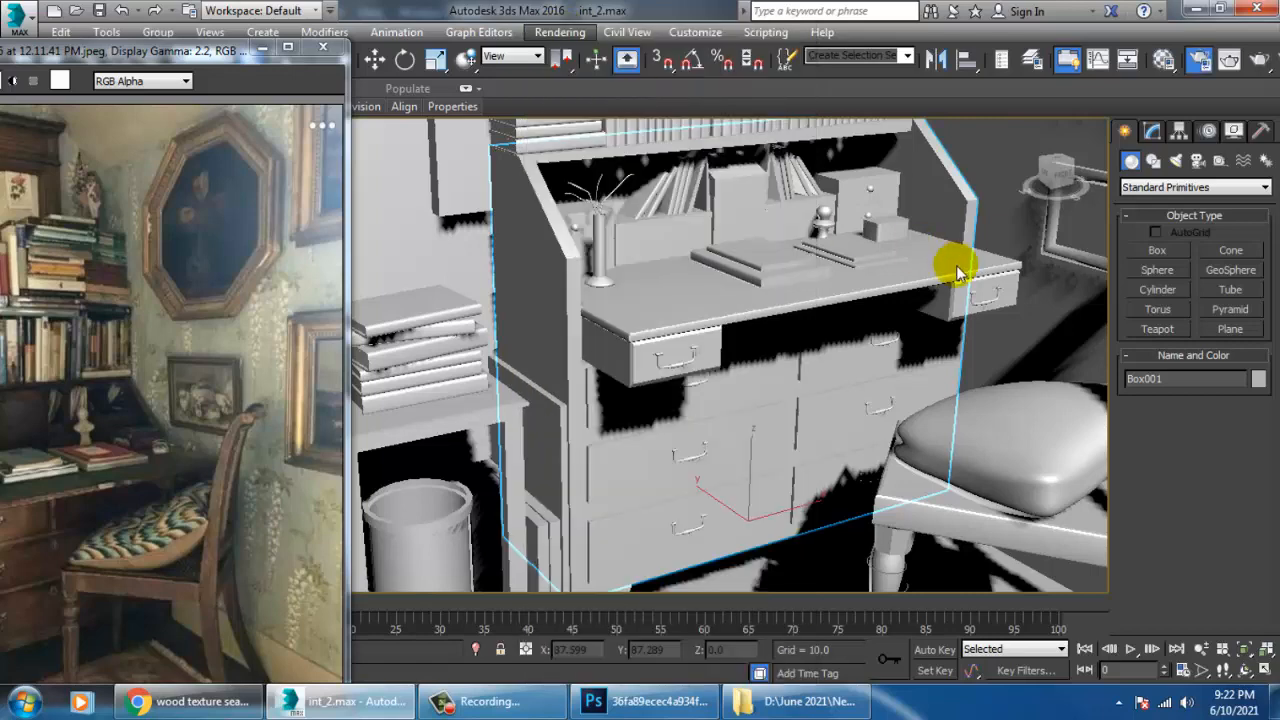
{"action": "left_click", "coordinate": [503, 155]}
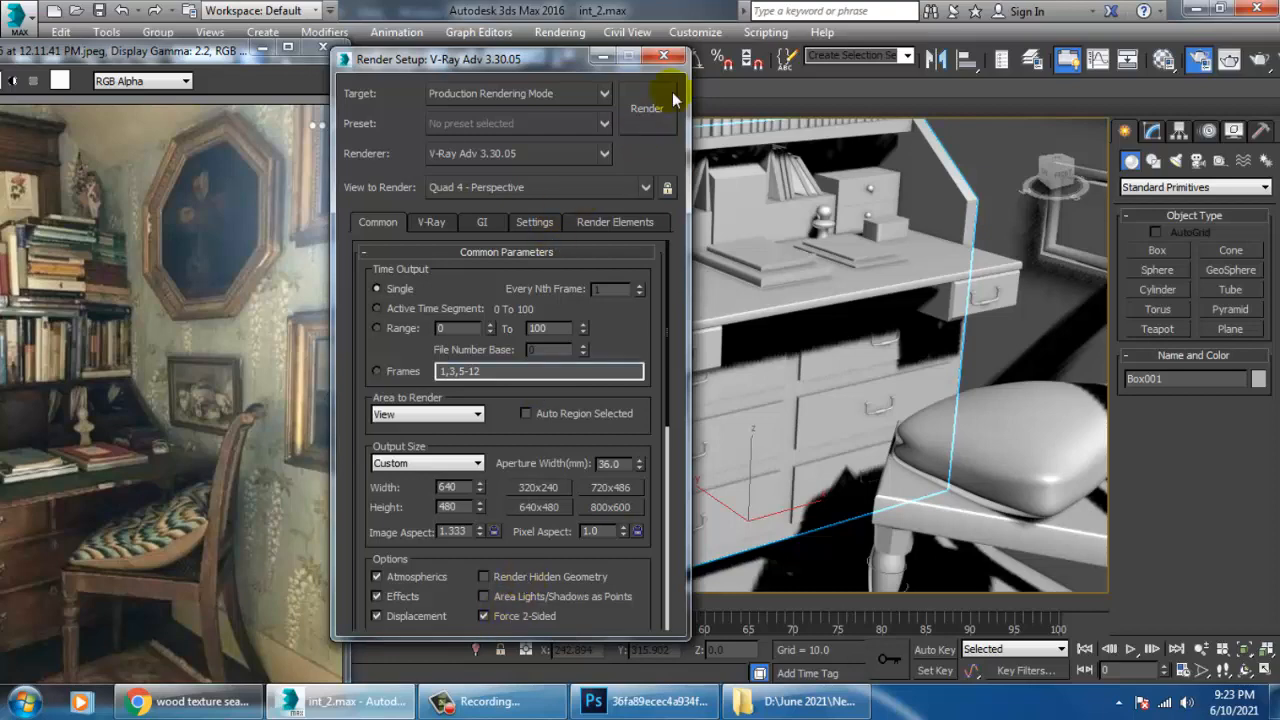
{"action": "left_click", "coordinate": [663, 55]}
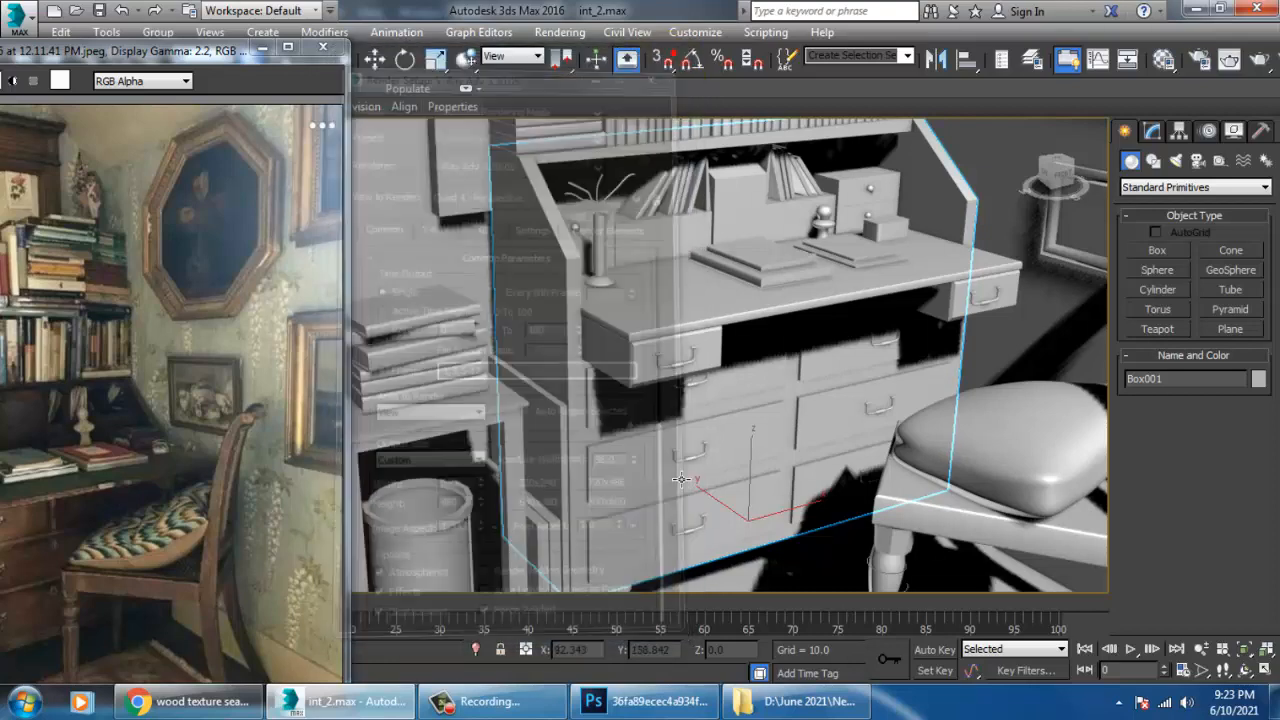
Switch the Material Editor to Slate mode and reopen it beside the reference photo.
{"action": "left_click", "coordinate": [581, 342]}
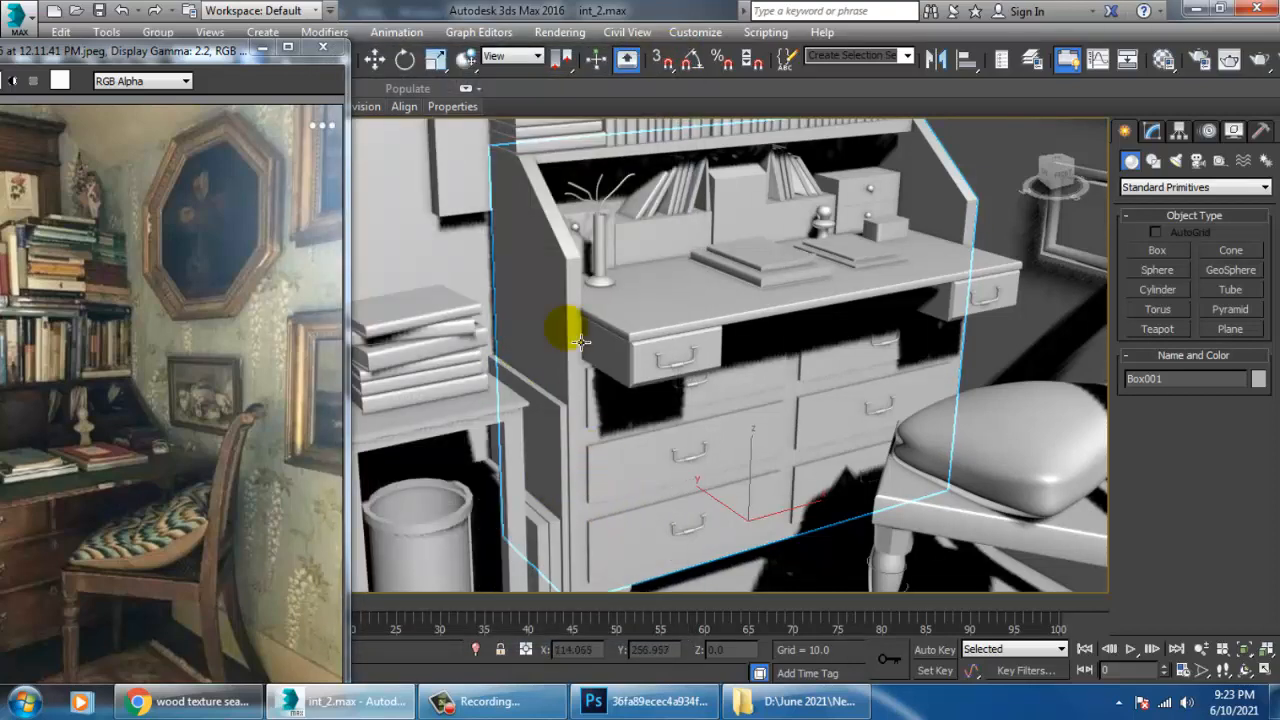
{"action": "key", "text": "m"}
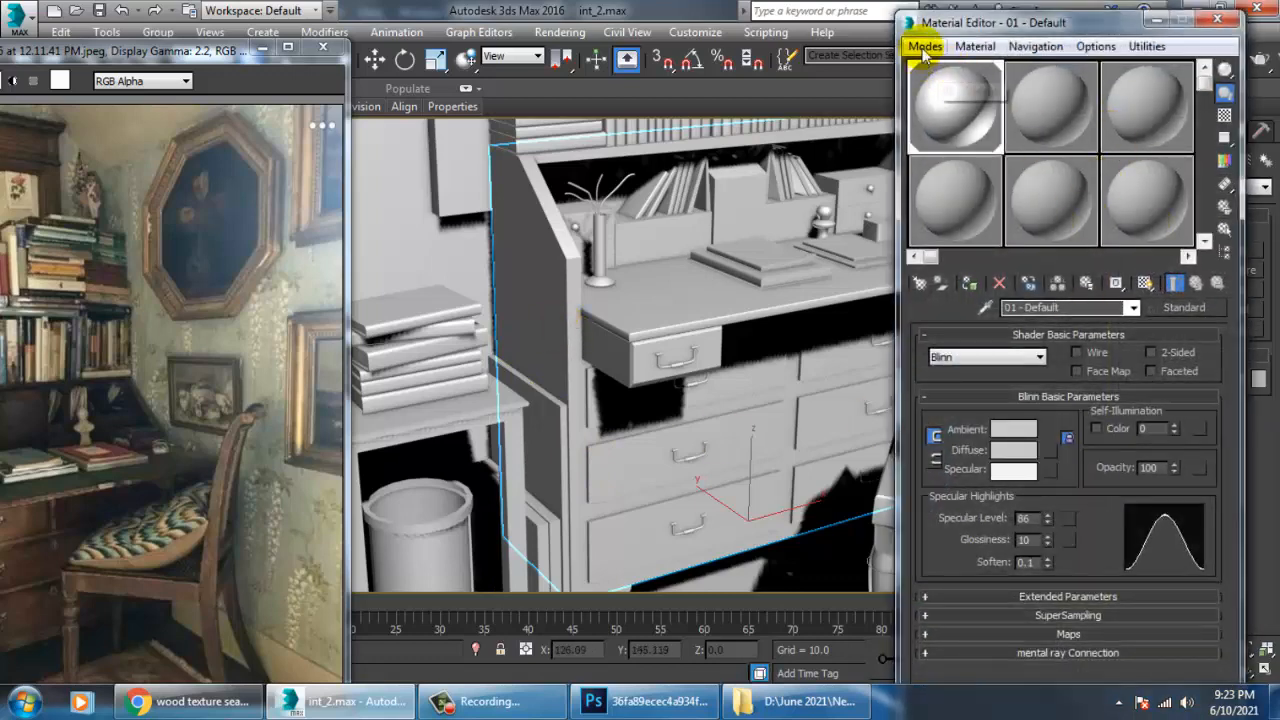
{"action": "left_click", "coordinate": [924, 47]}
{"action": "left_click", "coordinate": [955, 98]}
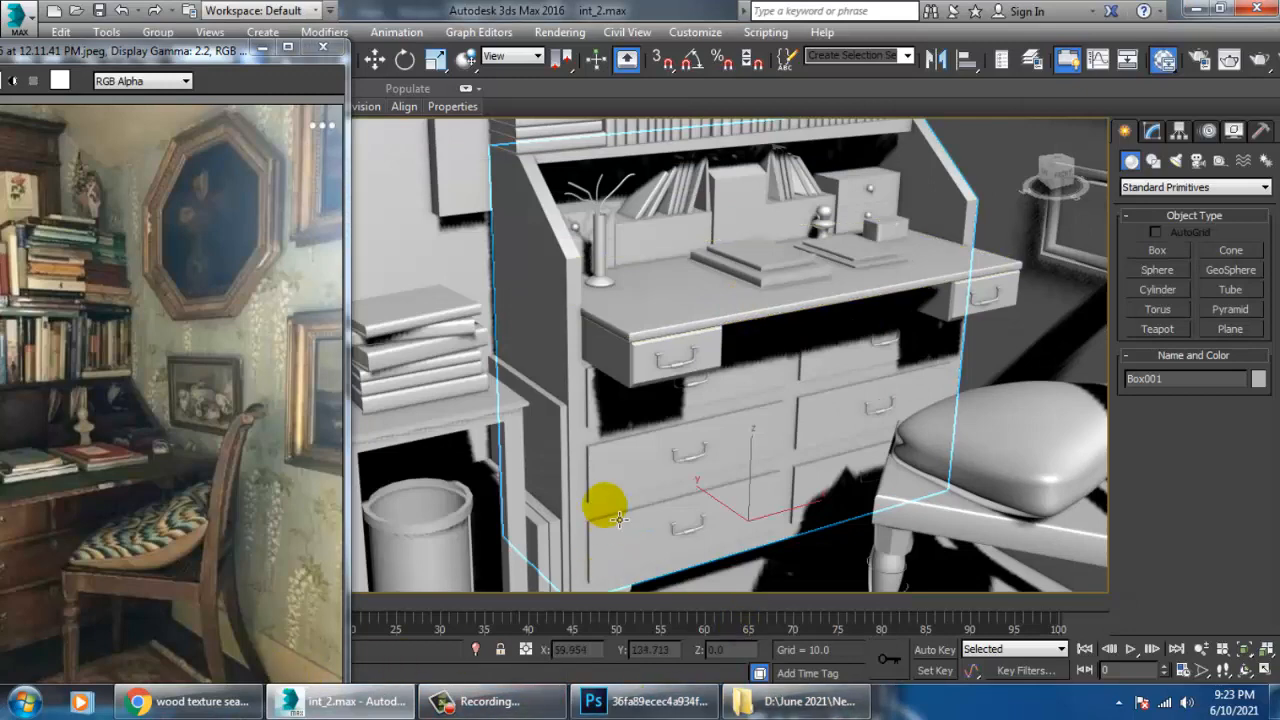
{"action": "key", "text": "m"}
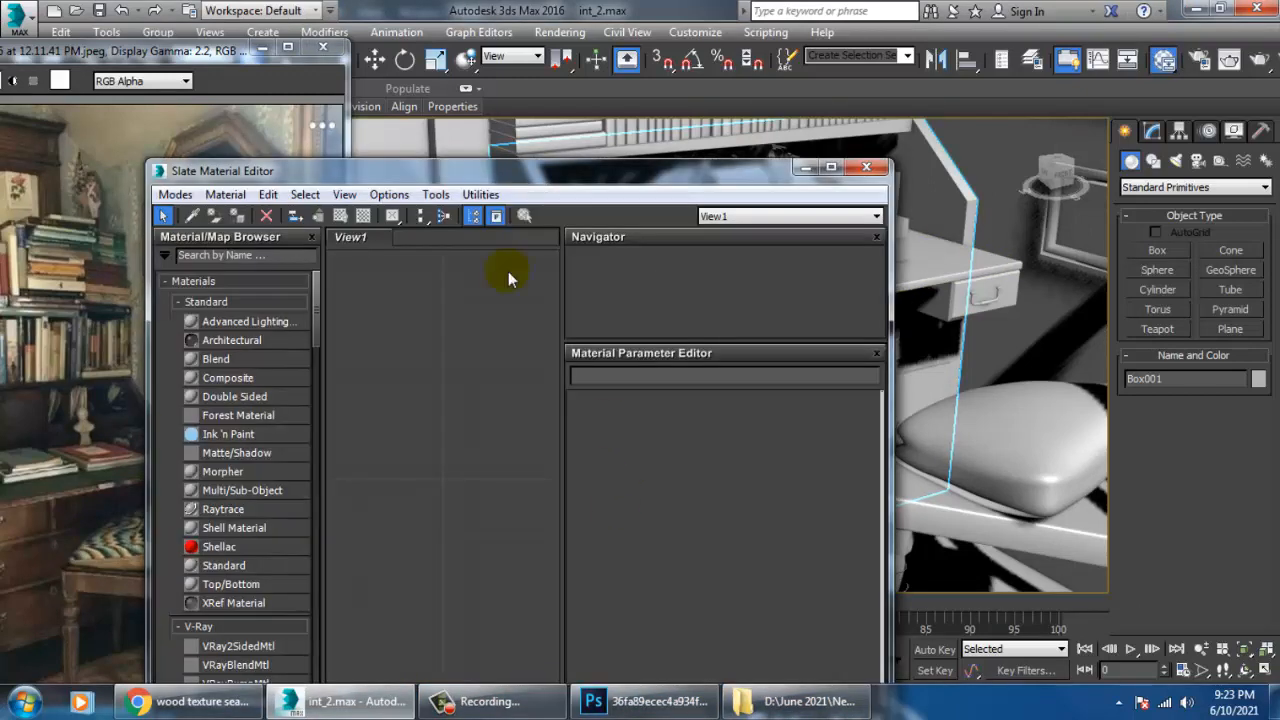
{"action": "left_click_drag", "start_coordinate": [521, 174], "coordinate": [723, 78]}
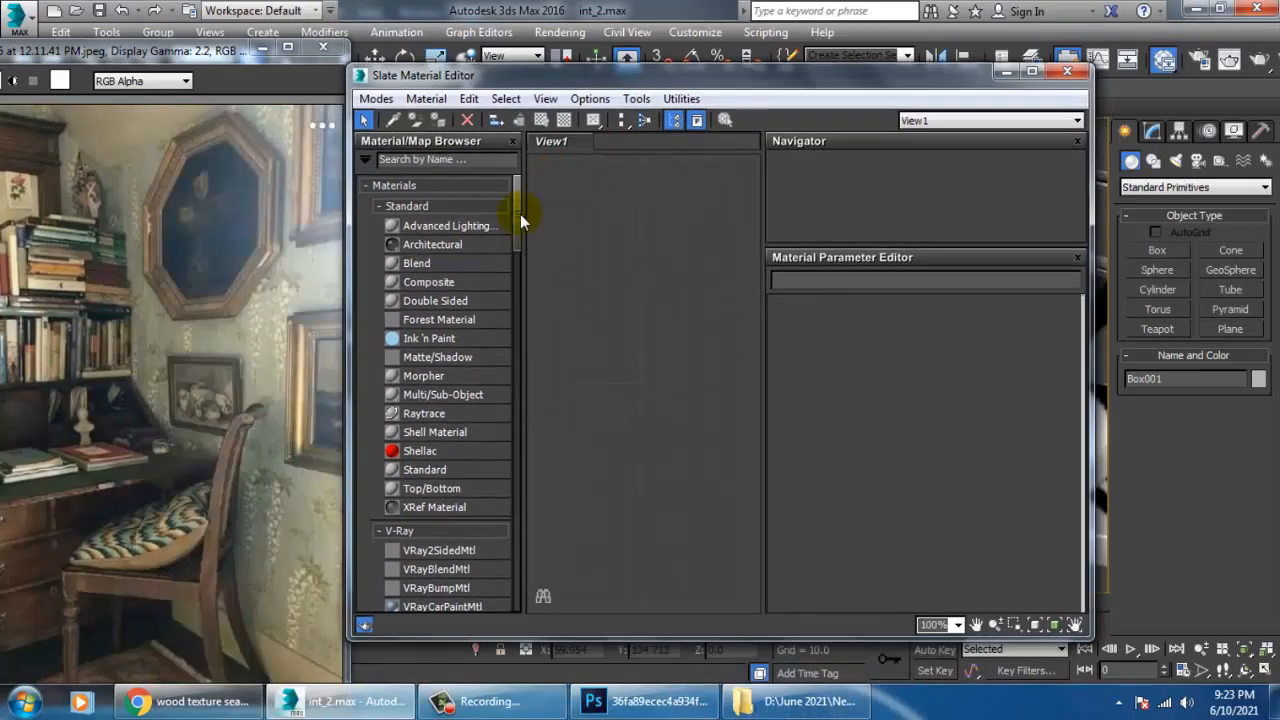
Add a VRayMtl material to the maximized Slate view and show its parameters.
{"action": "left_click_drag", "start_coordinate": [519, 218], "coordinate": [515, 291]}
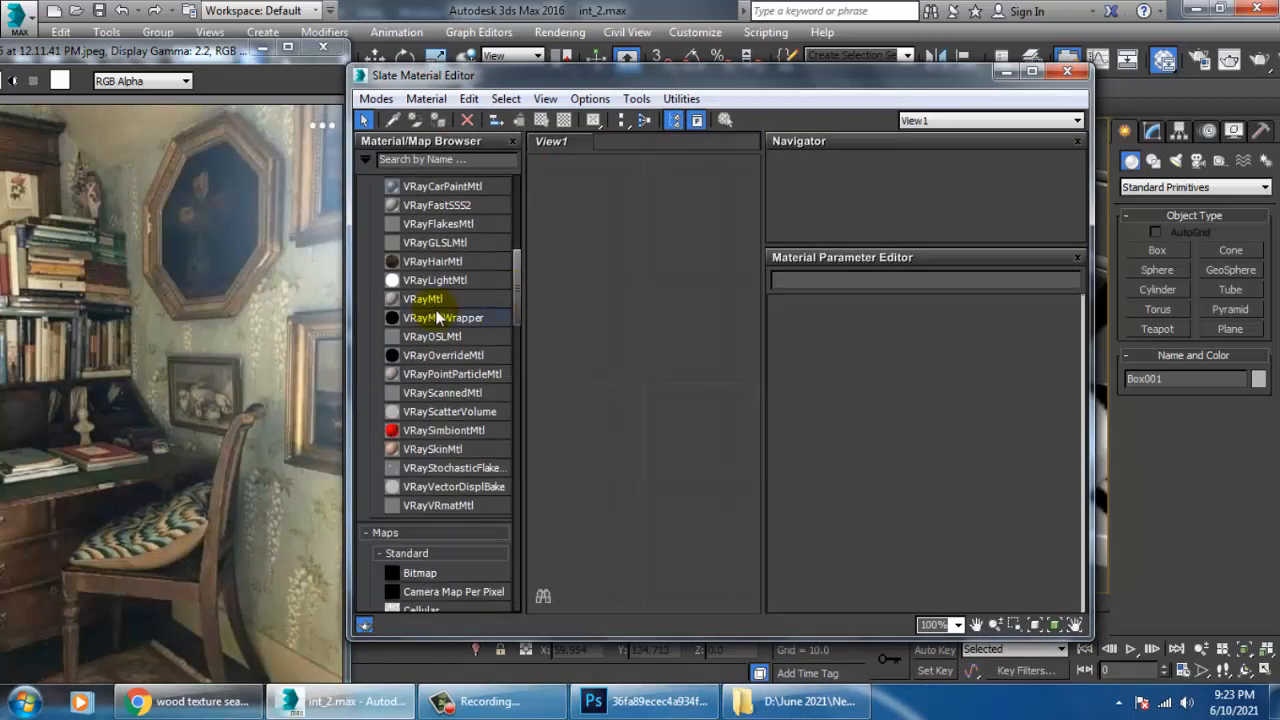
{"action": "left_click", "coordinate": [1033, 72]}
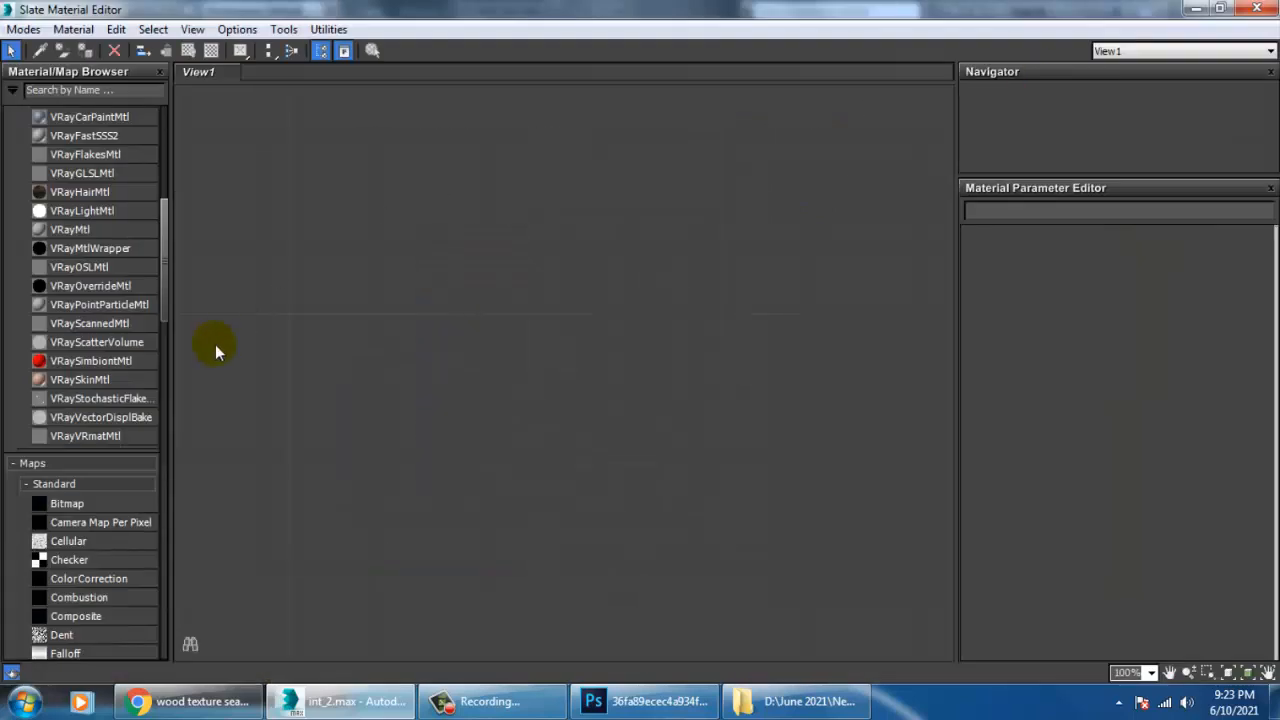
{"action": "left_click_drag", "start_coordinate": [85, 230], "coordinate": [485, 228]}
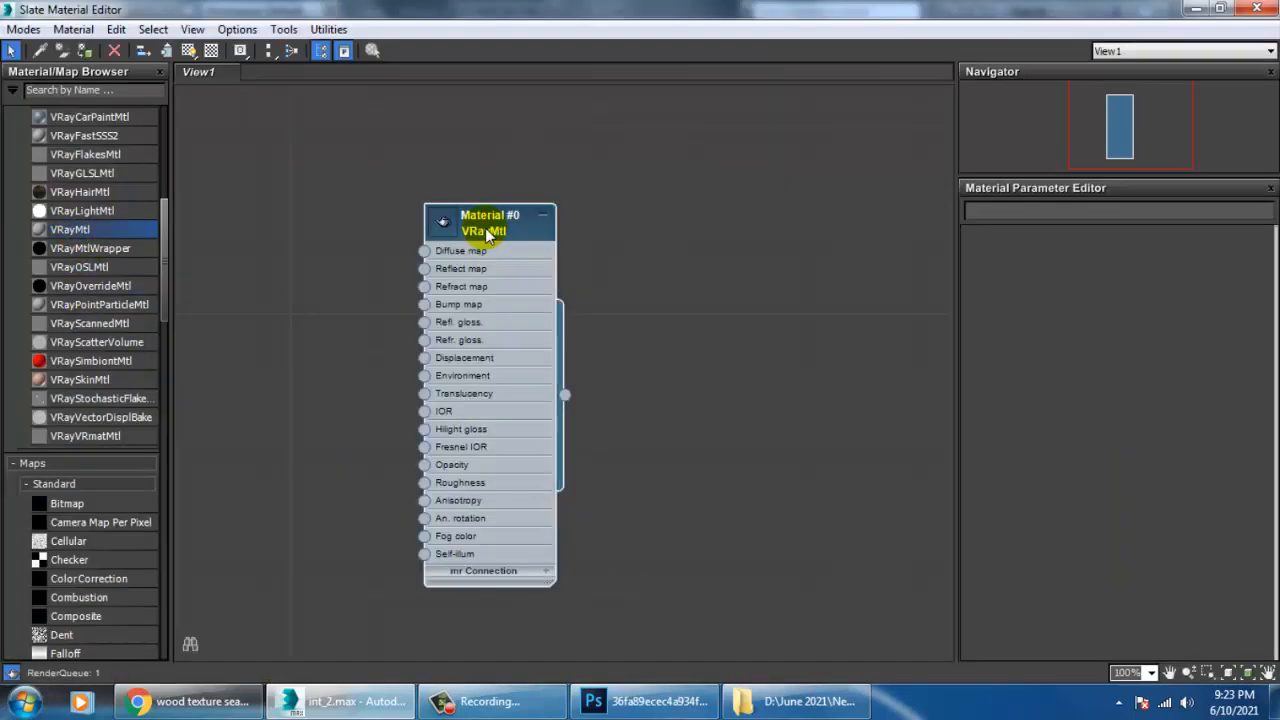
{"action": "double_click", "coordinate": [485, 228]}
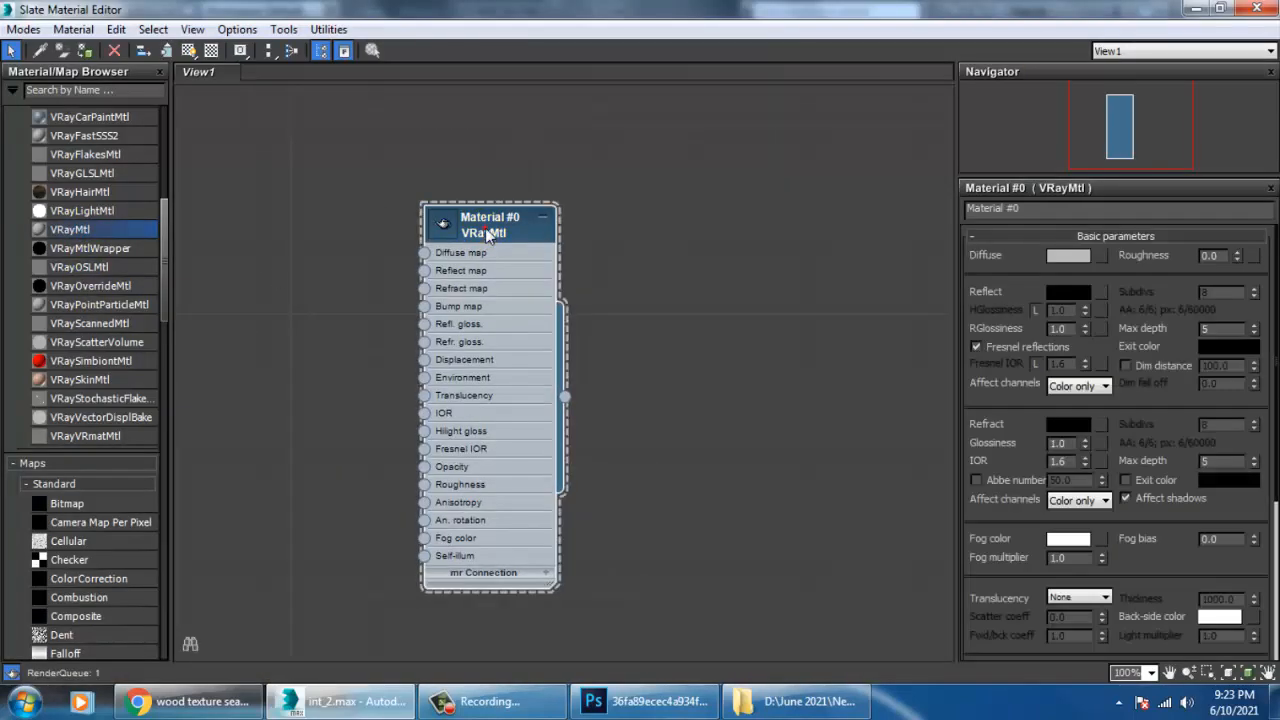
Load the tex 1 image from the New inttt folder in D:\June 2021 as a Bitmap in the material's Diffuse map.
{"action": "left_click", "coordinate": [1100, 256]}
{"action": "double_click", "coordinate": [482, 133]}
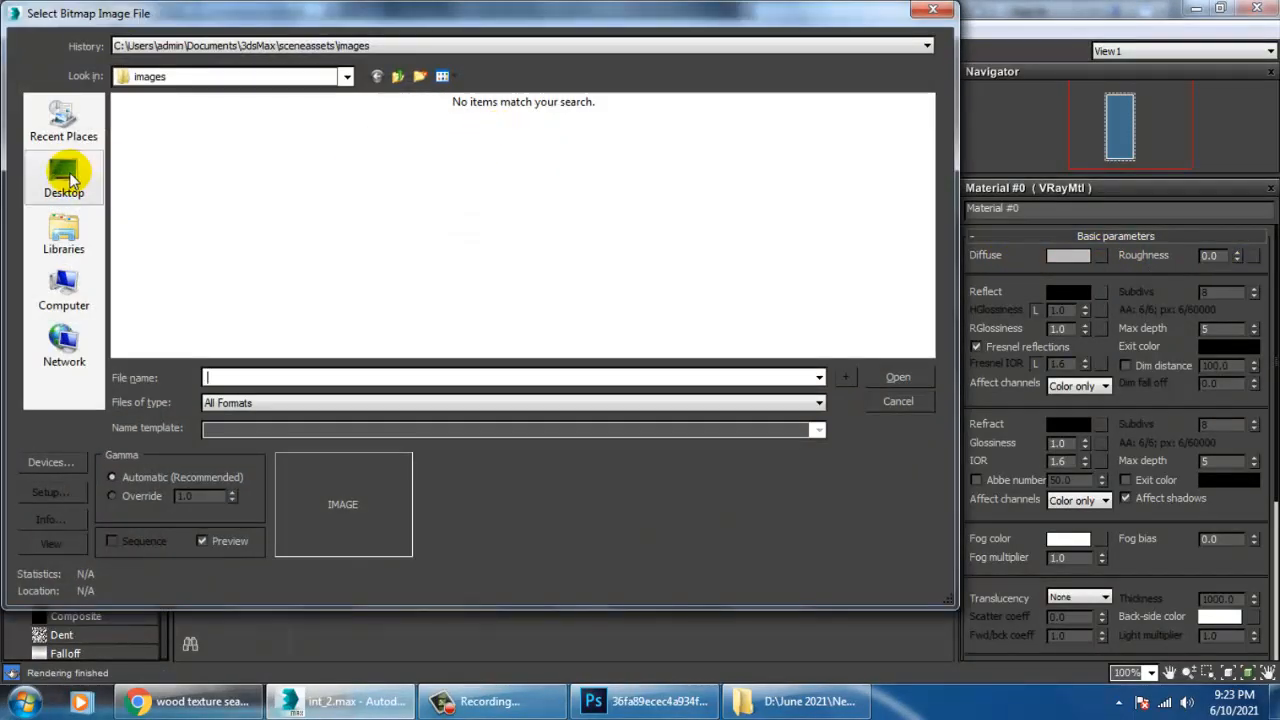
{"action": "left_click", "coordinate": [64, 288]}
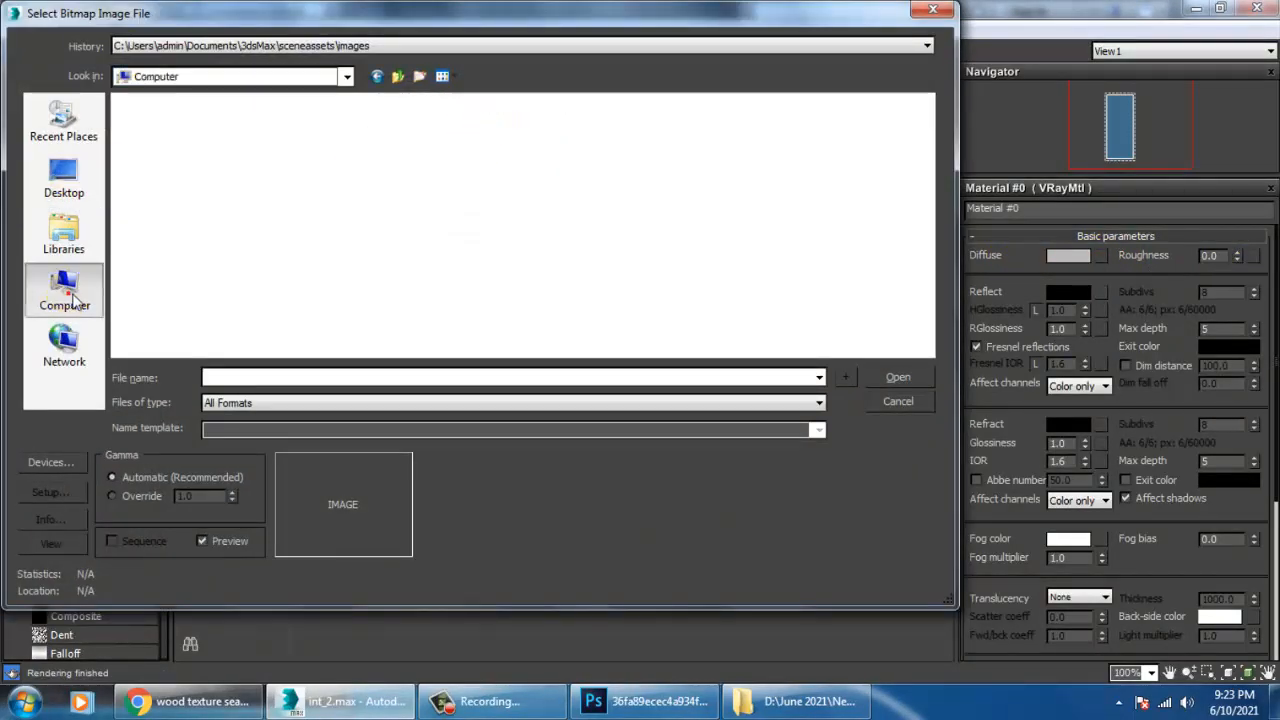
{"action": "double_click", "coordinate": [497, 133]}
{"action": "scroll", "coordinate": [260, 157], "scroll_direction": "down", "scroll_amount": 5}
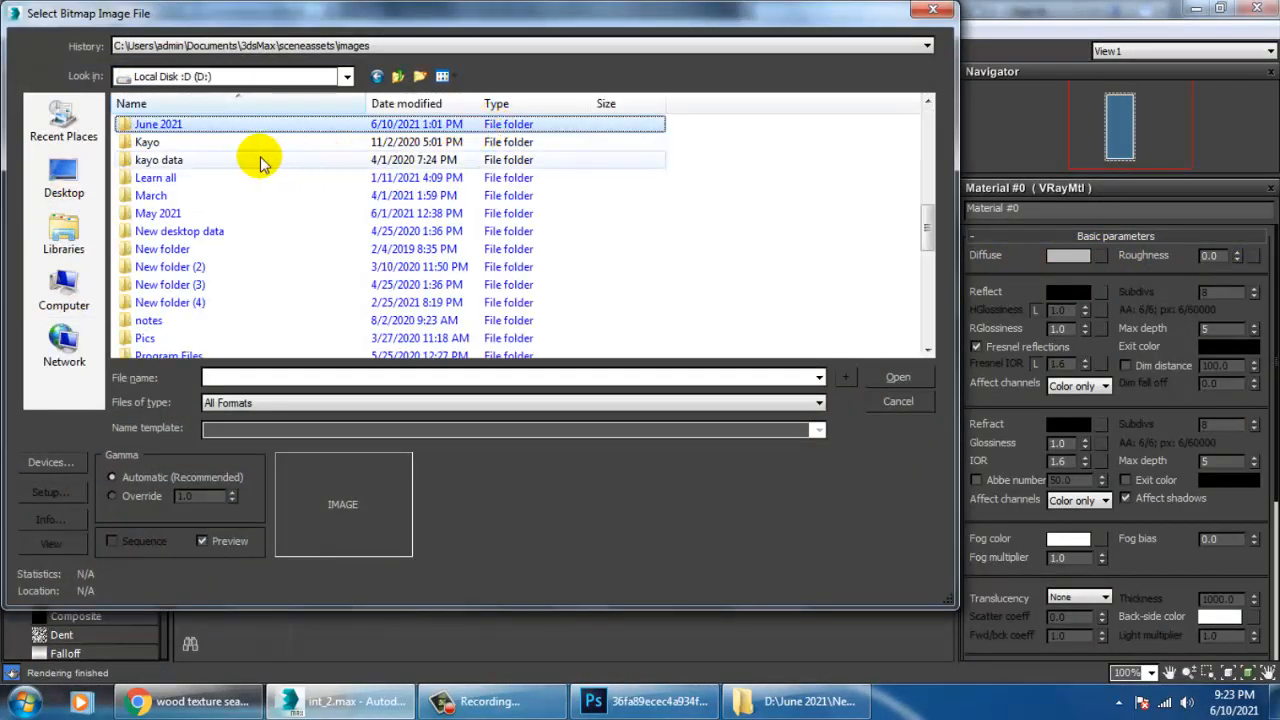
{"action": "double_click", "coordinate": [130, 126]}
{"action": "left_click", "coordinate": [466, 176]}
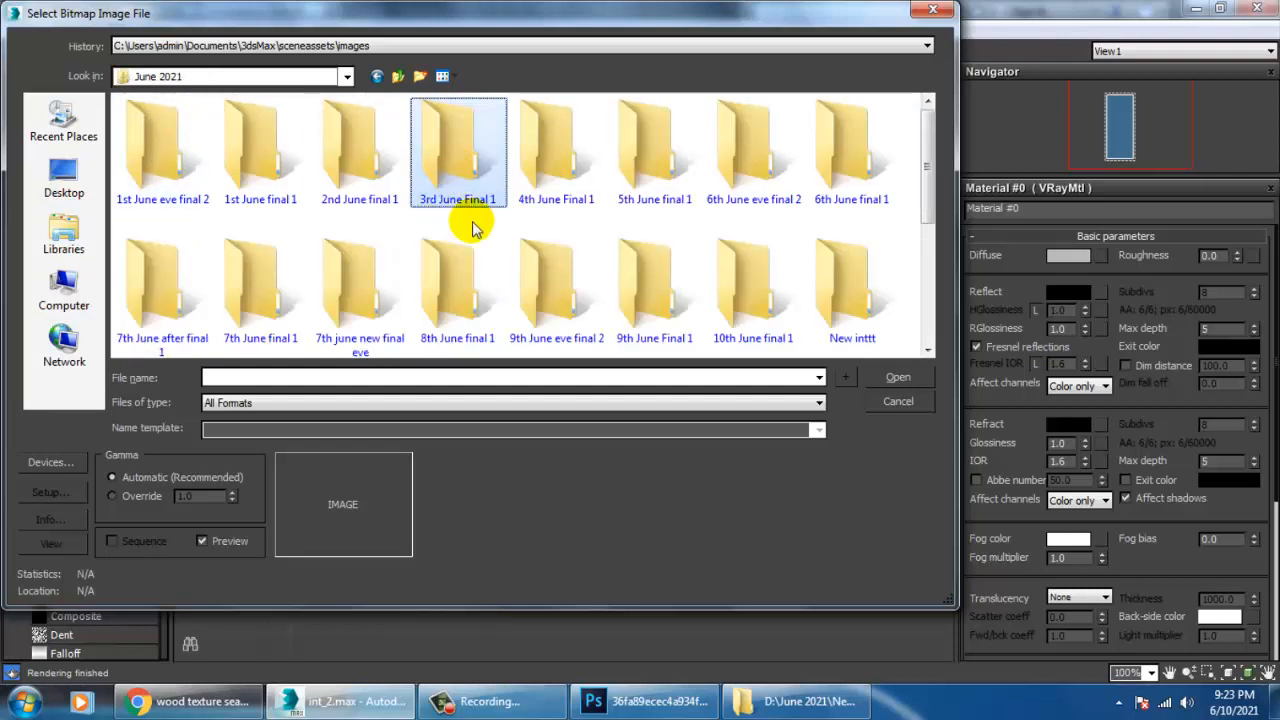
{"action": "left_click", "coordinate": [510, 298]}
{"action": "key", "text": "n"}
{"action": "double_click", "coordinate": [898, 298]}
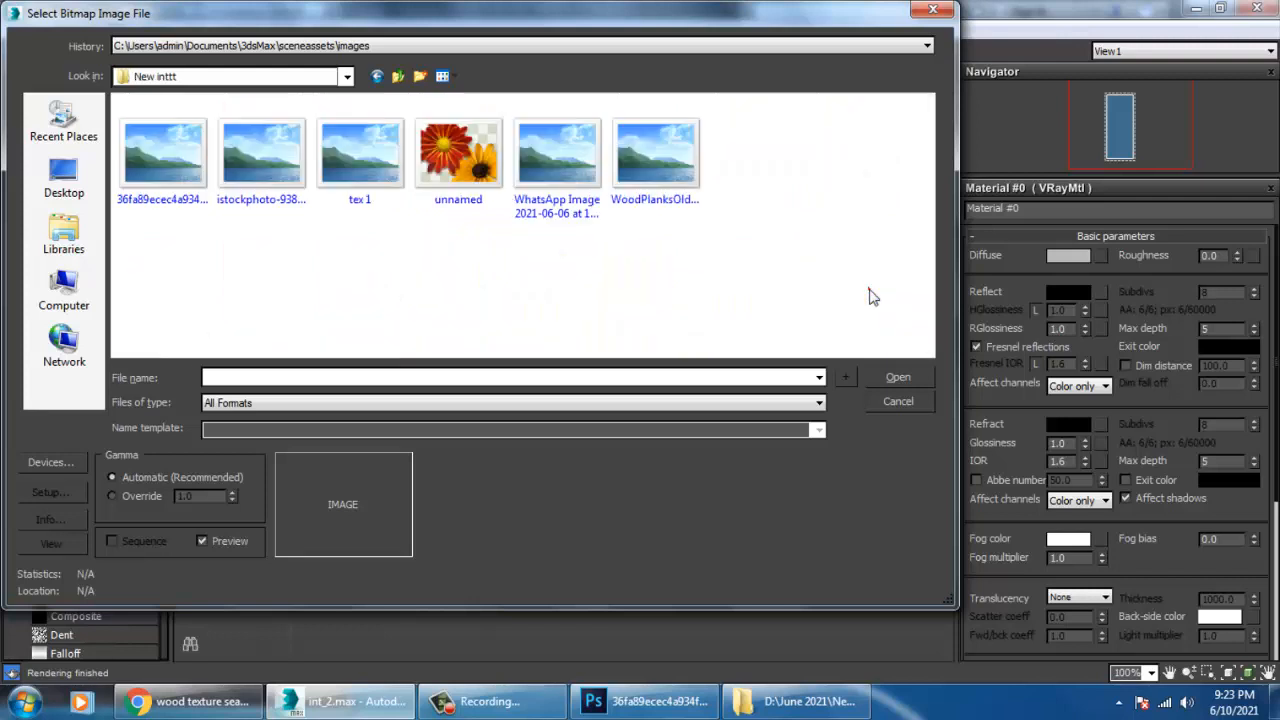
{"action": "left_click", "coordinate": [360, 160]}
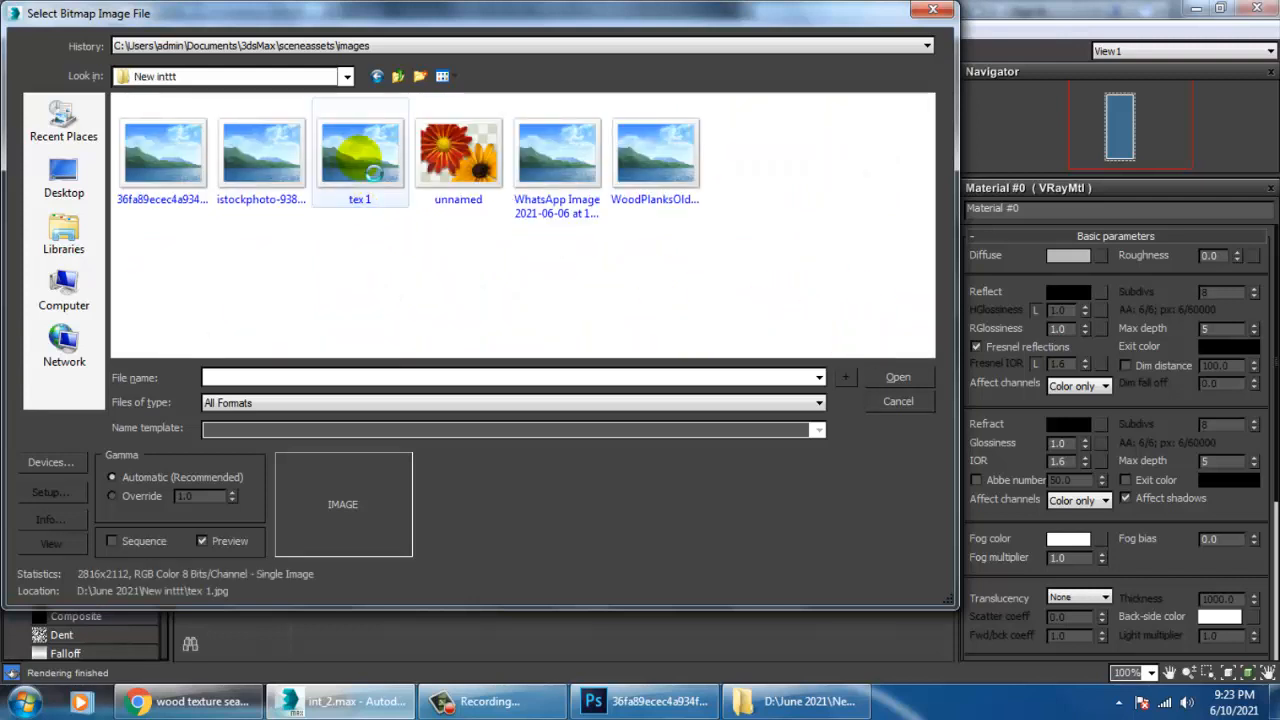
{"action": "double_click", "coordinate": [359, 158]}
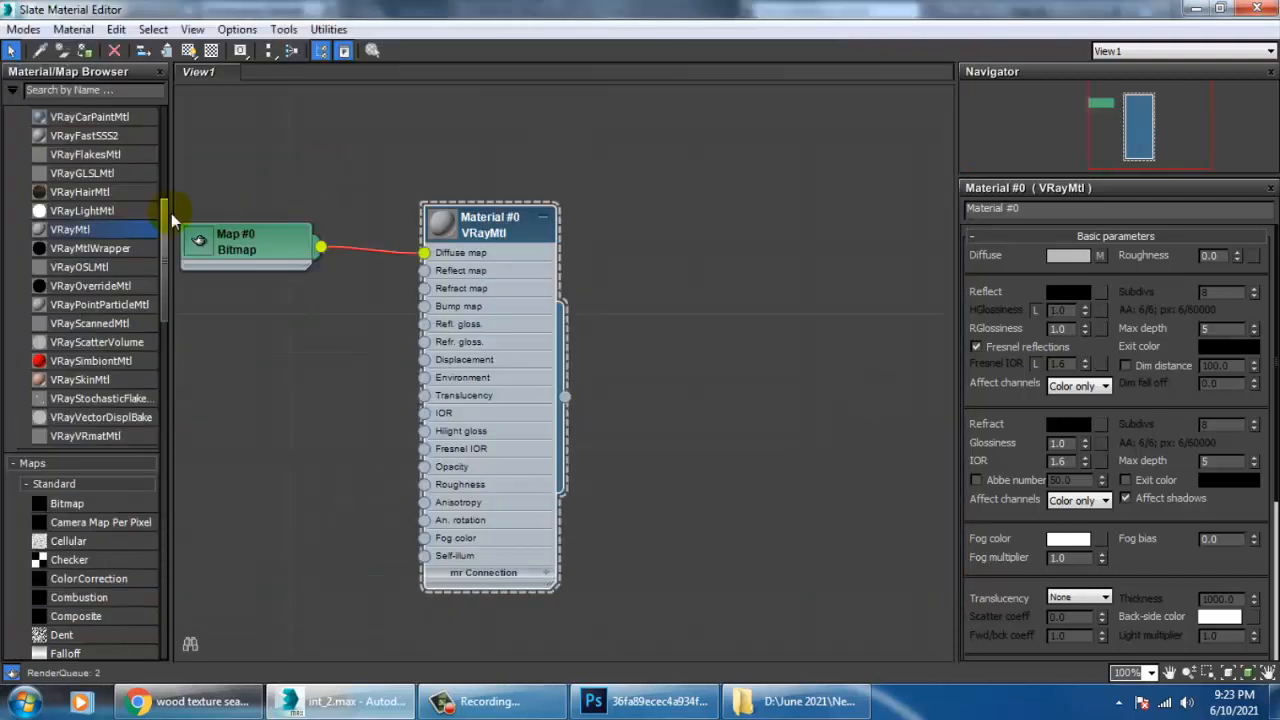
Assign the wood material to the selected desk body, show it in the viewport and check the texture on the desk.
{"action": "left_click", "coordinate": [84, 50]}
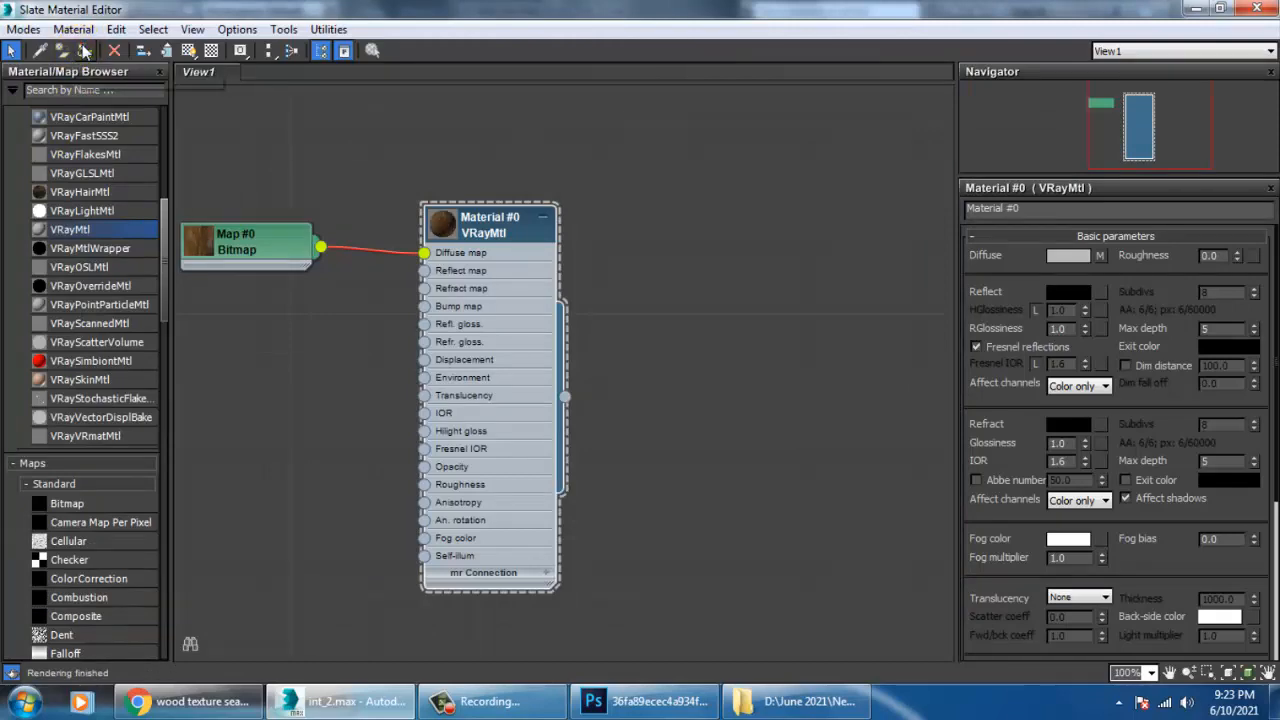
{"action": "double_click", "coordinate": [608, 9]}
{"action": "left_click_drag", "start_coordinate": [694, 383], "coordinate": [787, 572]}
{"action": "left_click_drag", "start_coordinate": [729, 487], "coordinate": [555, 111]}
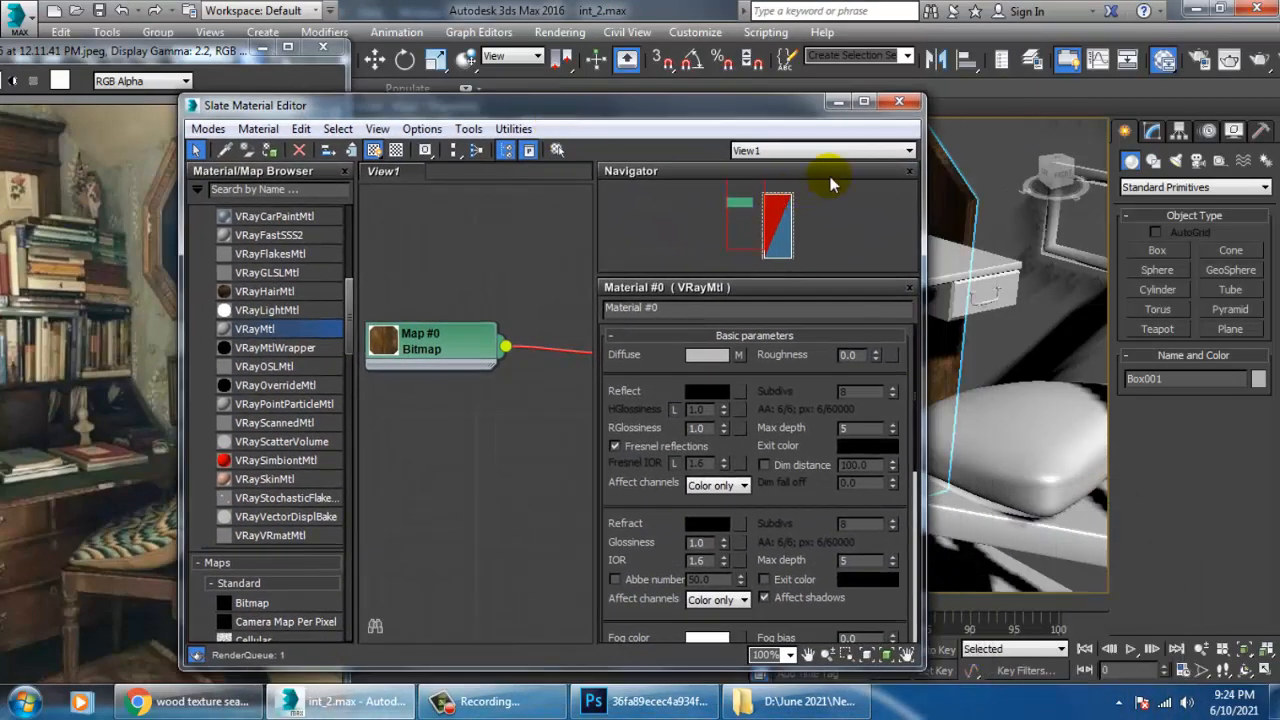
{"action": "left_click", "coordinate": [865, 103]}
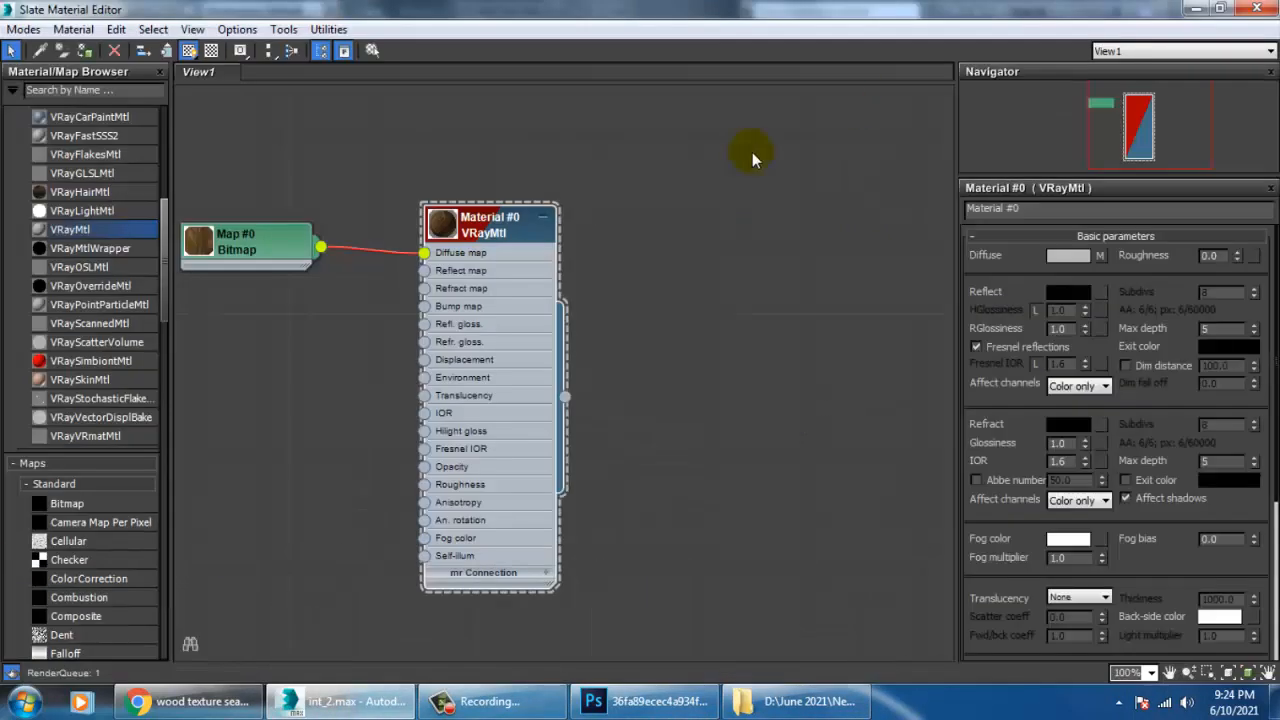
Move the VRayMtl node away from the bitmap node and rename the material wood_1.
{"action": "left_click_drag", "start_coordinate": [458, 222], "coordinate": [628, 222]}
{"action": "double_click", "coordinate": [652, 222]}
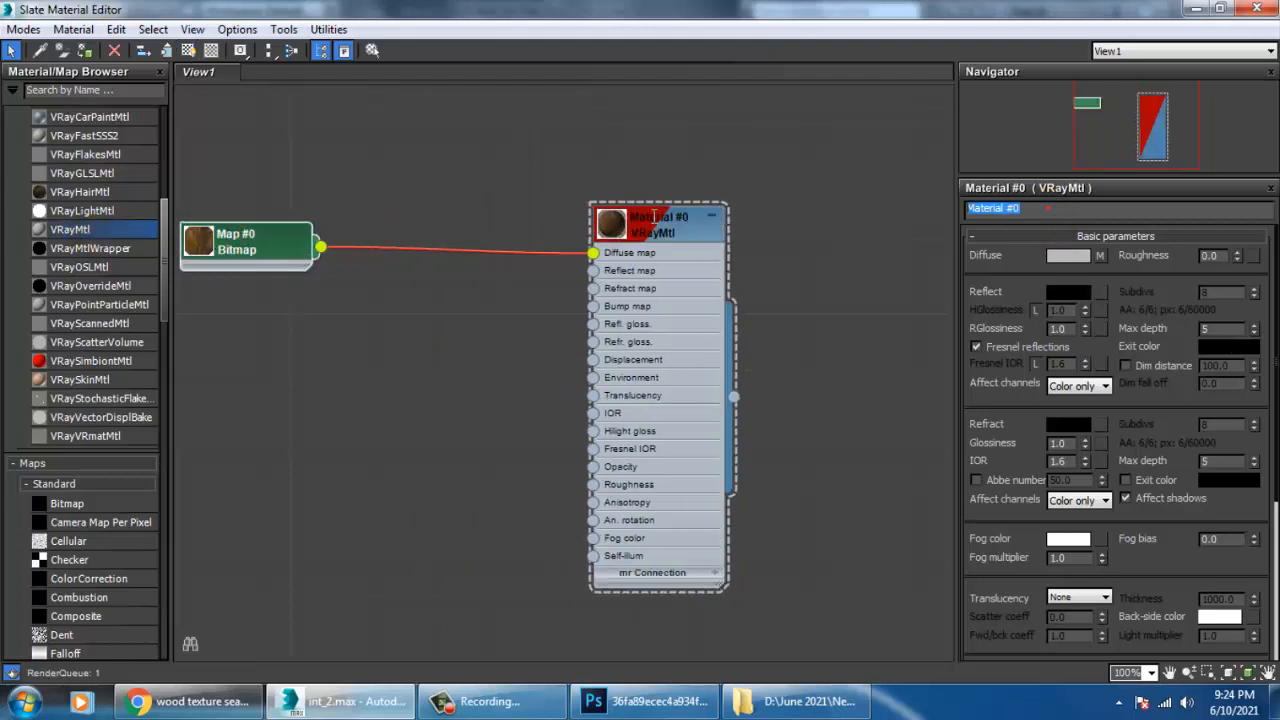
{"action": "type", "text": "wood_1"}
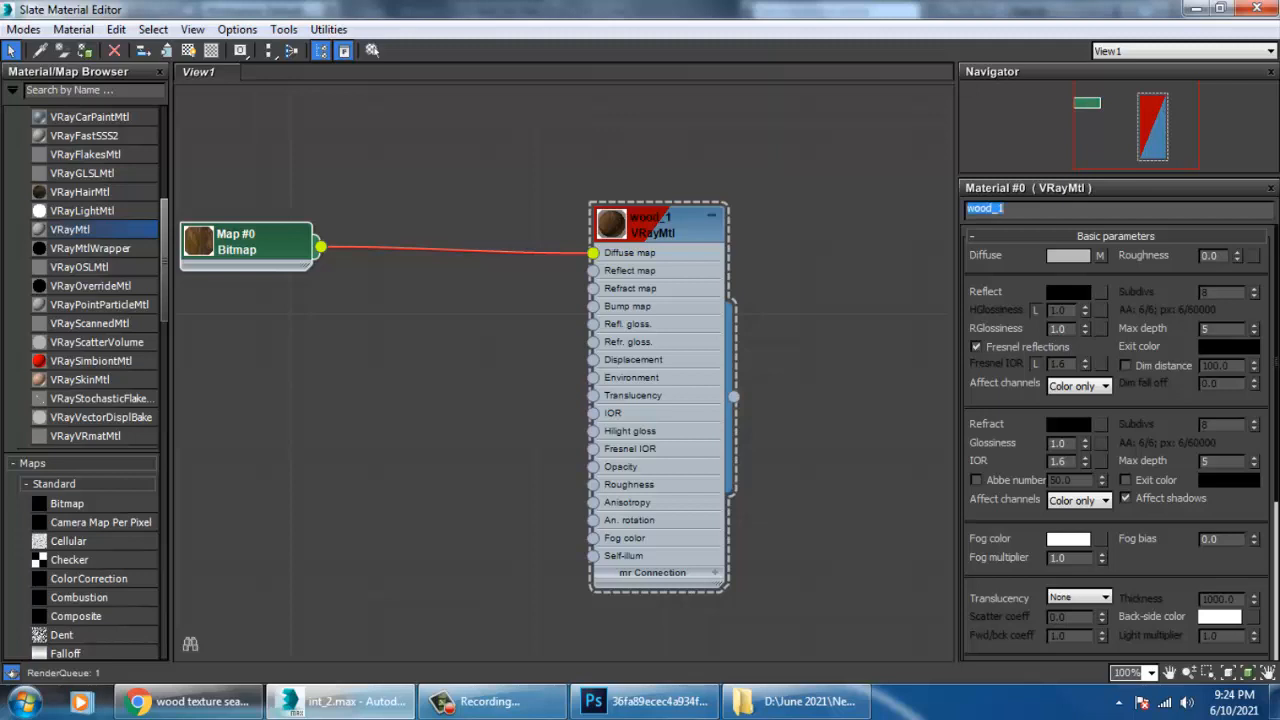
Add a Noise map to the node view and connect it to wood_1's Bump map.
{"action": "mouse_move", "coordinate": [166, 260]}
{"action": "left_mouse_down"}
{"action": "mouse_move", "coordinate": [164, 518]}
{"action": "mouse_move", "coordinate": [156, 112]}
{"action": "mouse_move", "coordinate": [156, 402]}
{"action": "mouse_move", "coordinate": [157, 251]}
{"action": "mouse_move", "coordinate": [145, 258]}
{"action": "left_mouse_up"}
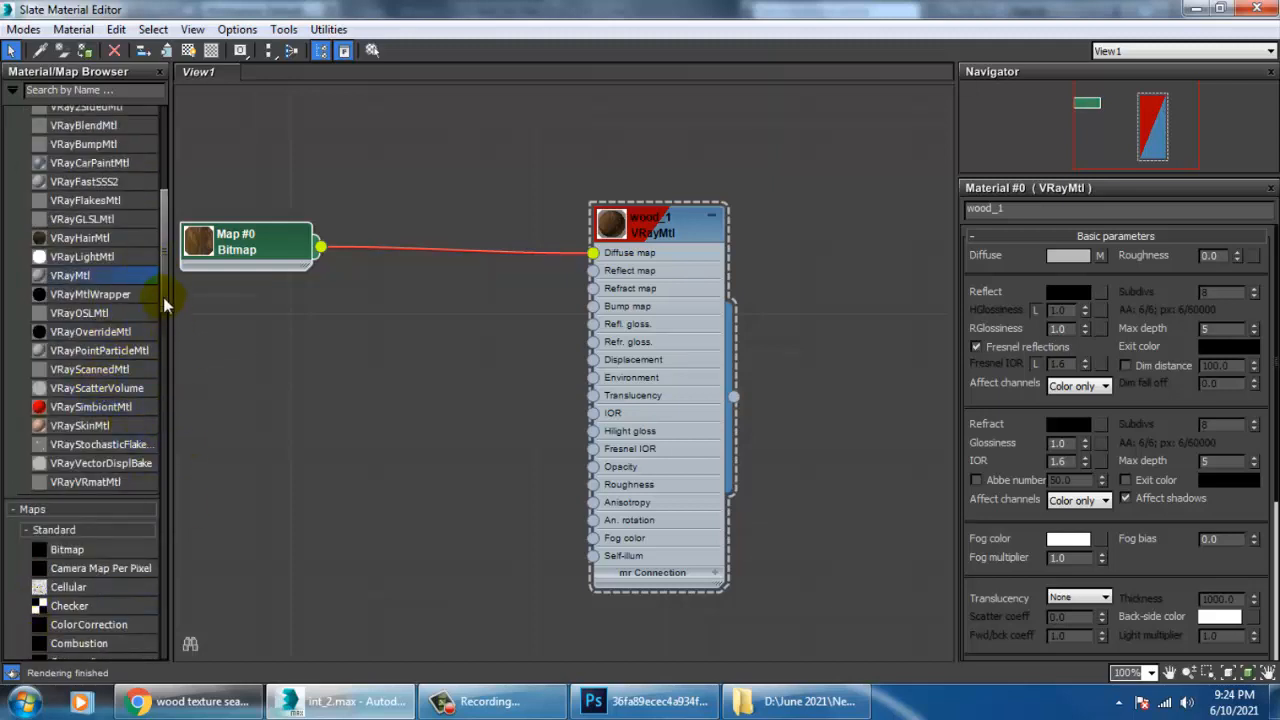
{"action": "scroll", "coordinate": [163, 322], "scroll_direction": "down", "scroll_amount": 4}
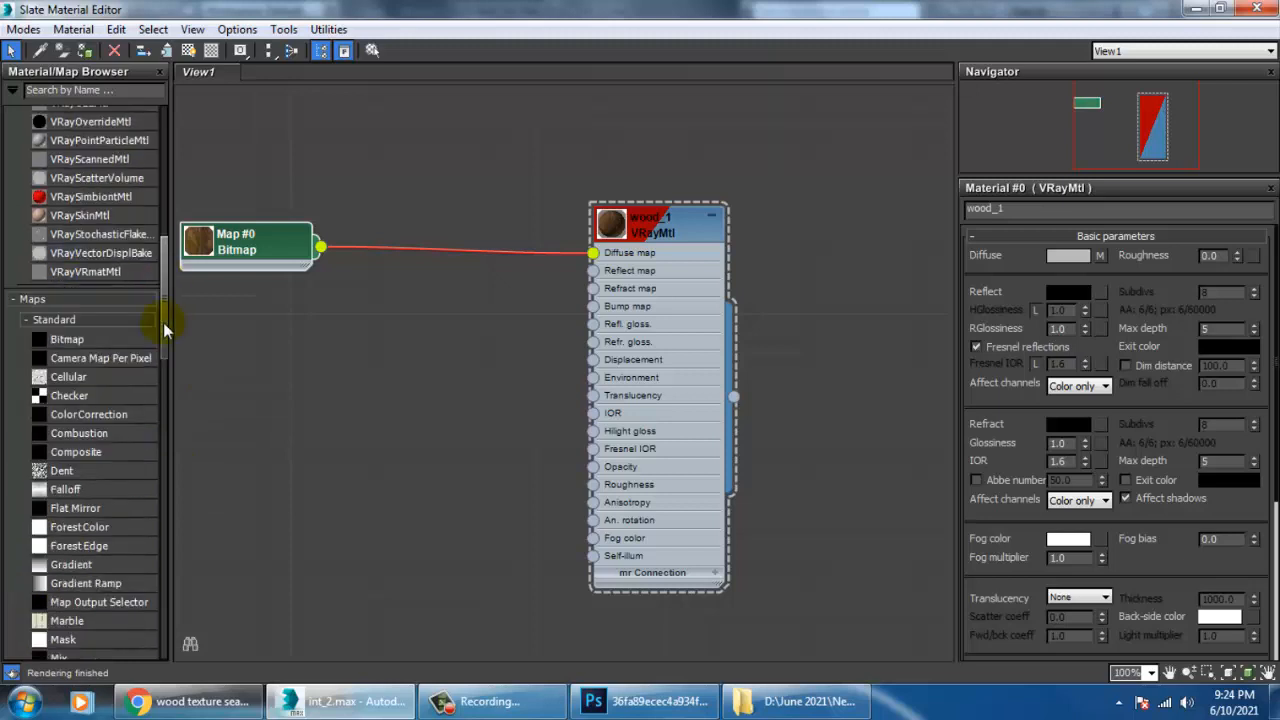
{"action": "scroll", "coordinate": [163, 322], "scroll_direction": "down", "scroll_amount": 2}
{"action": "left_click_drag", "start_coordinate": [64, 598], "coordinate": [338, 357]}
{"action": "left_click_drag", "start_coordinate": [414, 378], "coordinate": [594, 306]}
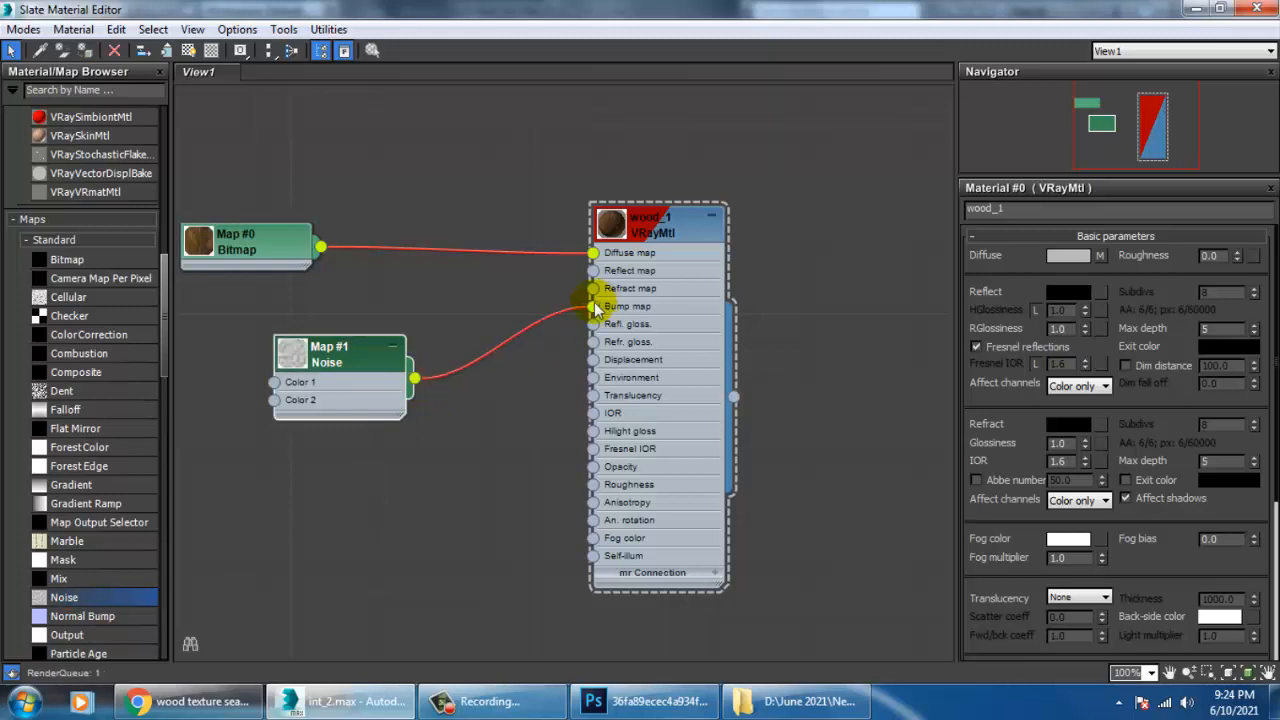
Enlarge wood_1's preview, then set the Noise map's type to Fractal and its size to 0.5.
{"action": "double_click", "coordinate": [612, 224]}
{"action": "double_click", "coordinate": [338, 355]}
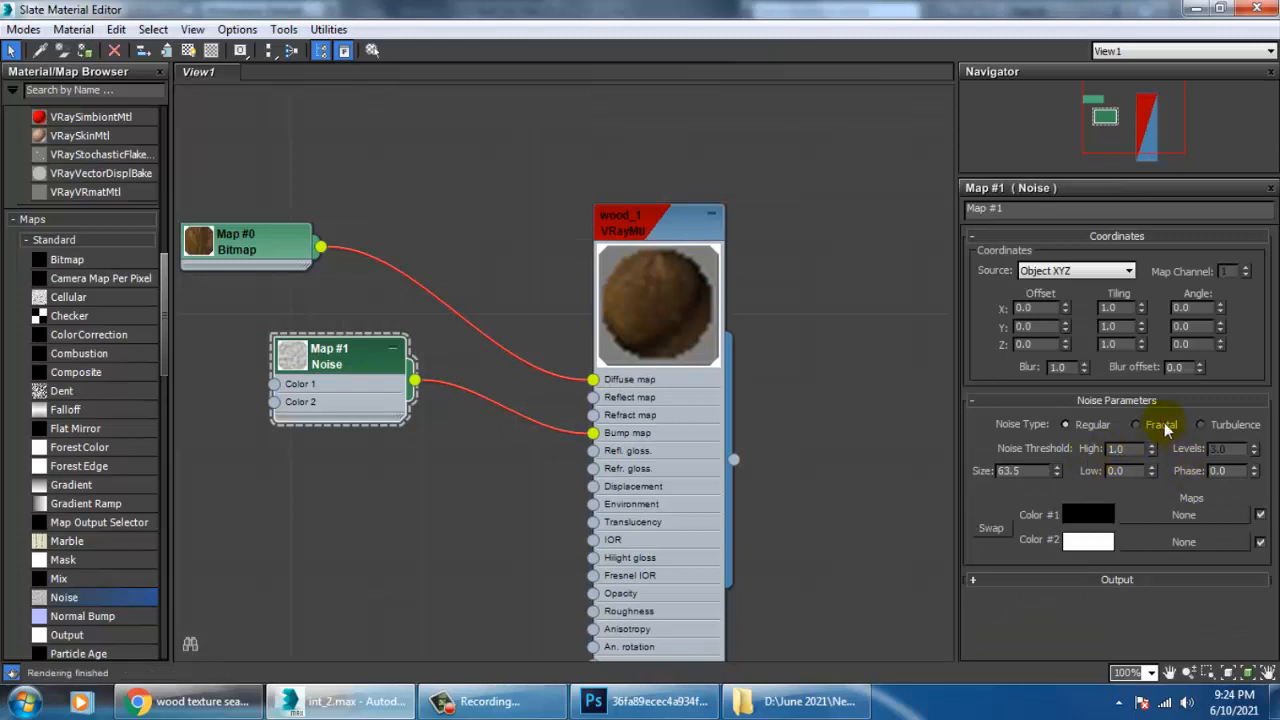
{"action": "left_click", "coordinate": [1152, 424]}
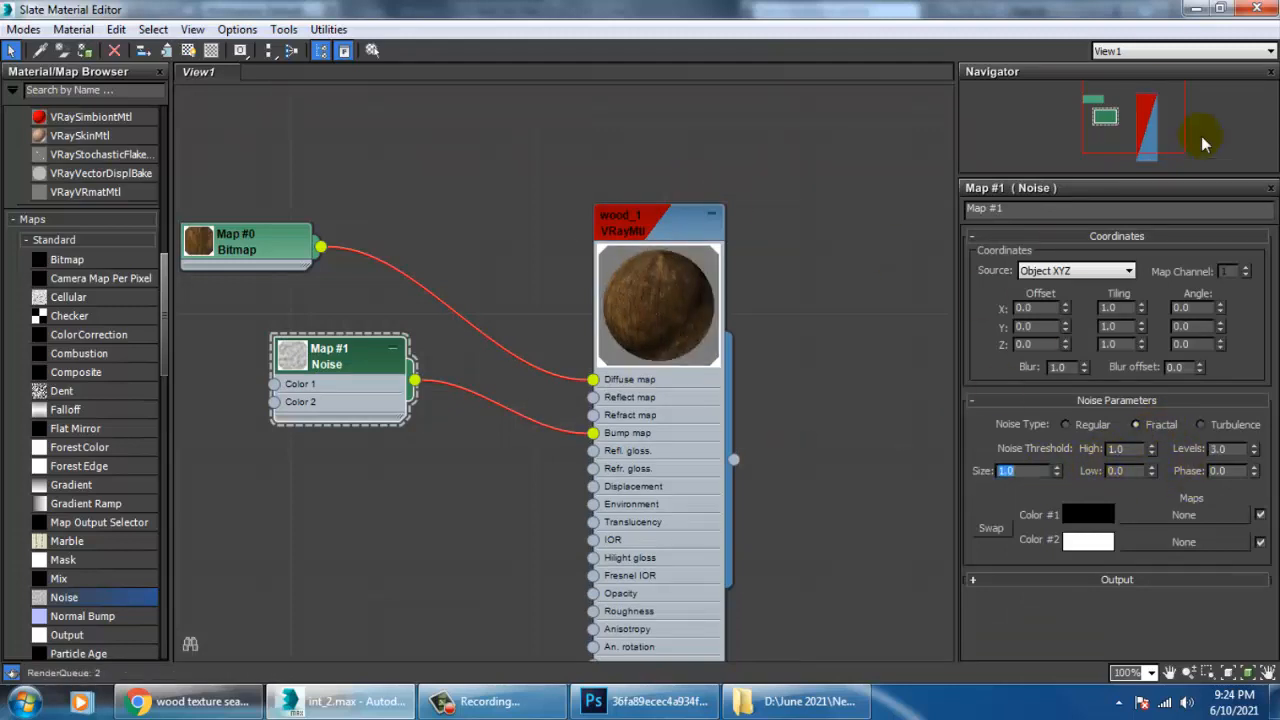
{"action": "type", "text": "0.5"}
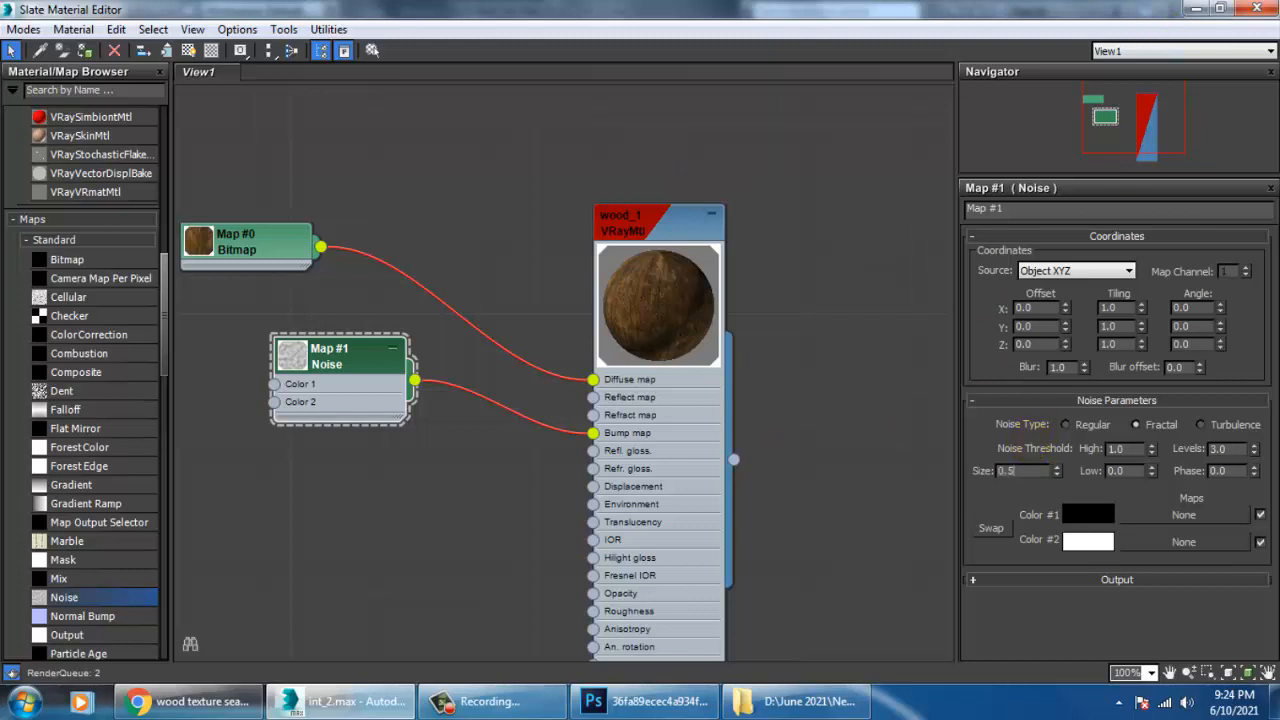
Set the Noise map's size to 0.3 and return to the scene.
{"action": "key", "text": "Return"}
{"action": "type", "text": "0.3"}
{"action": "key", "text": "Return"}
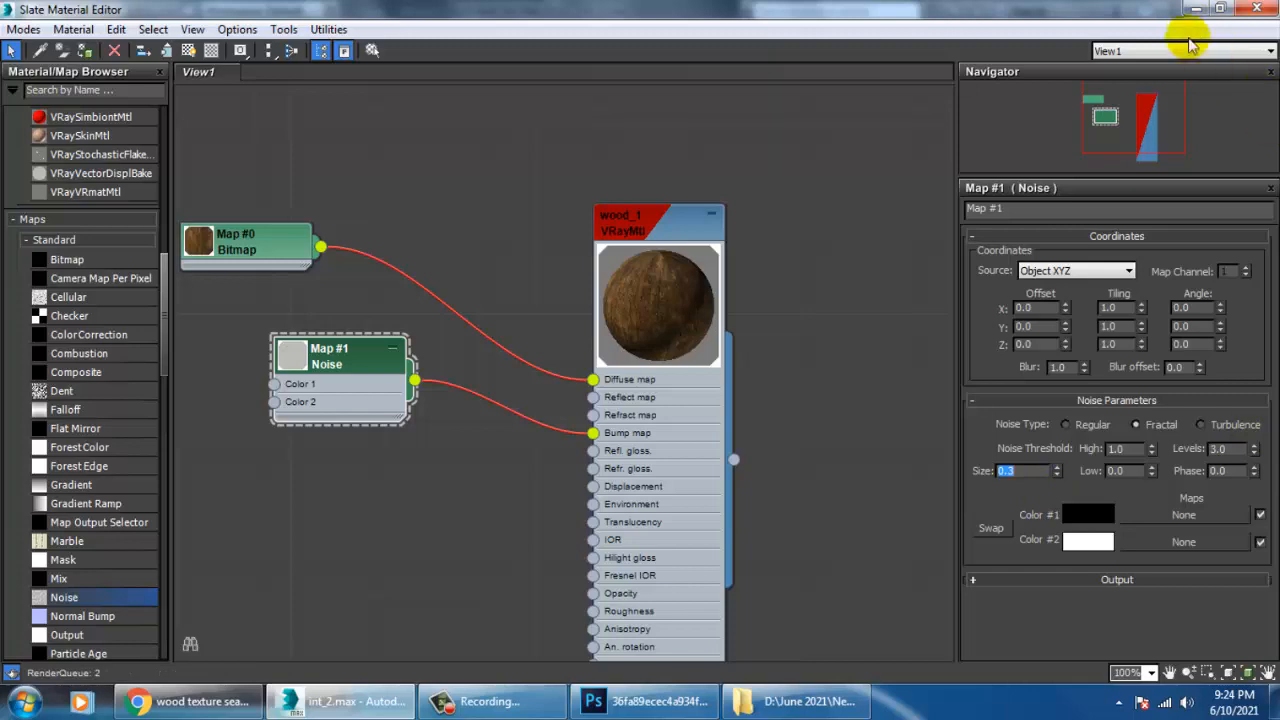
{"action": "left_click", "coordinate": [1197, 8]}
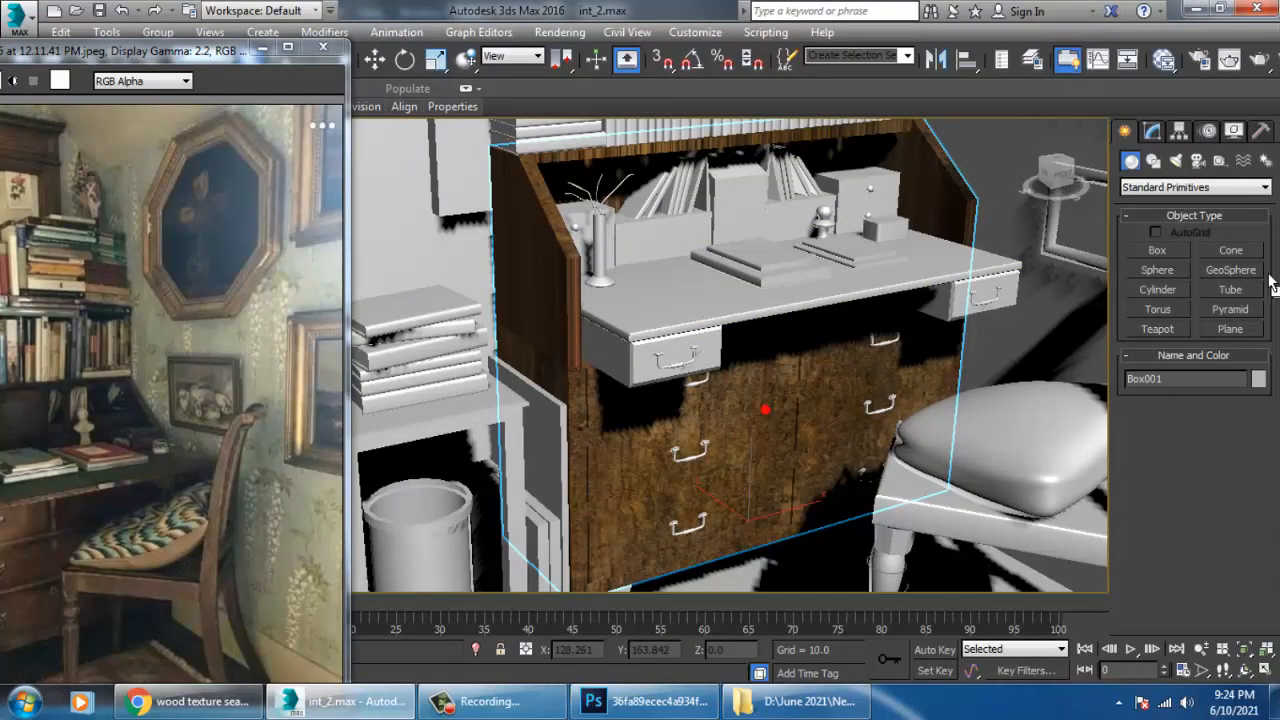
Add a UVW Map modifier to the desk body, set its mapping to Box and check the wood grain.
{"action": "left_click", "coordinate": [1152, 131]}
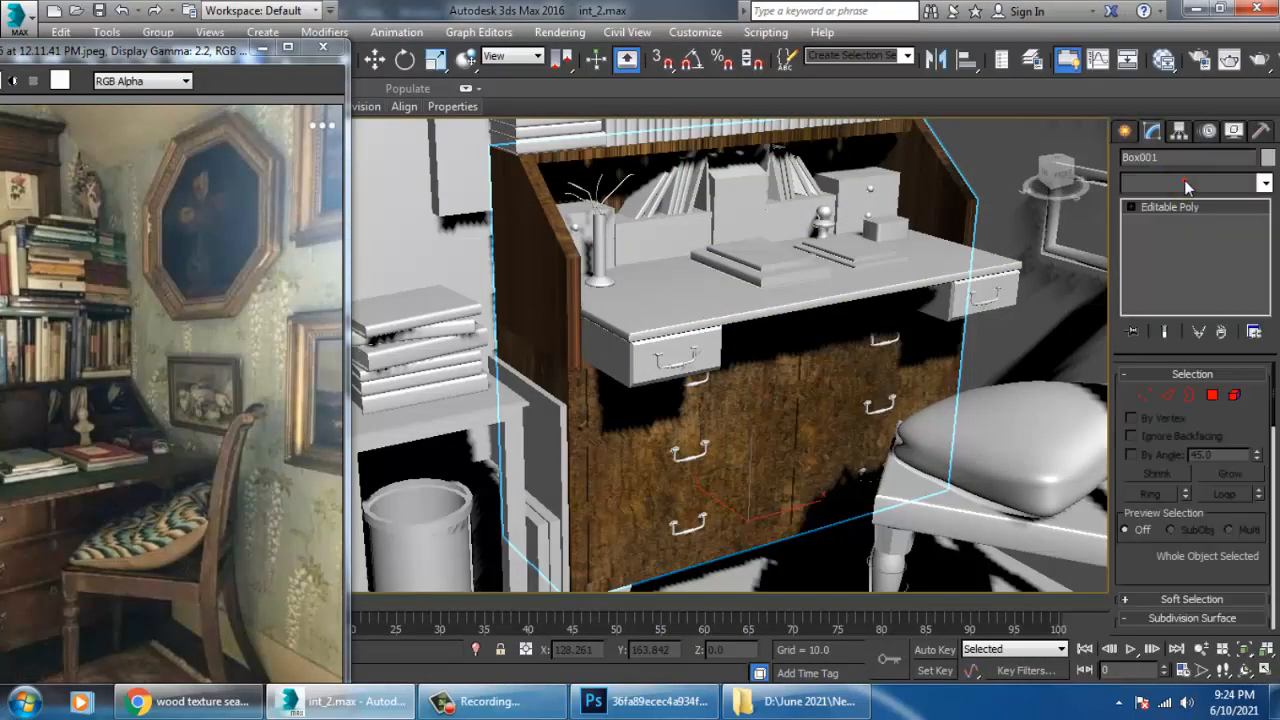
{"action": "left_click", "coordinate": [1187, 184]}
{"action": "scroll", "coordinate": [1190, 460], "scroll_direction": "down", "scroll_amount": 15}
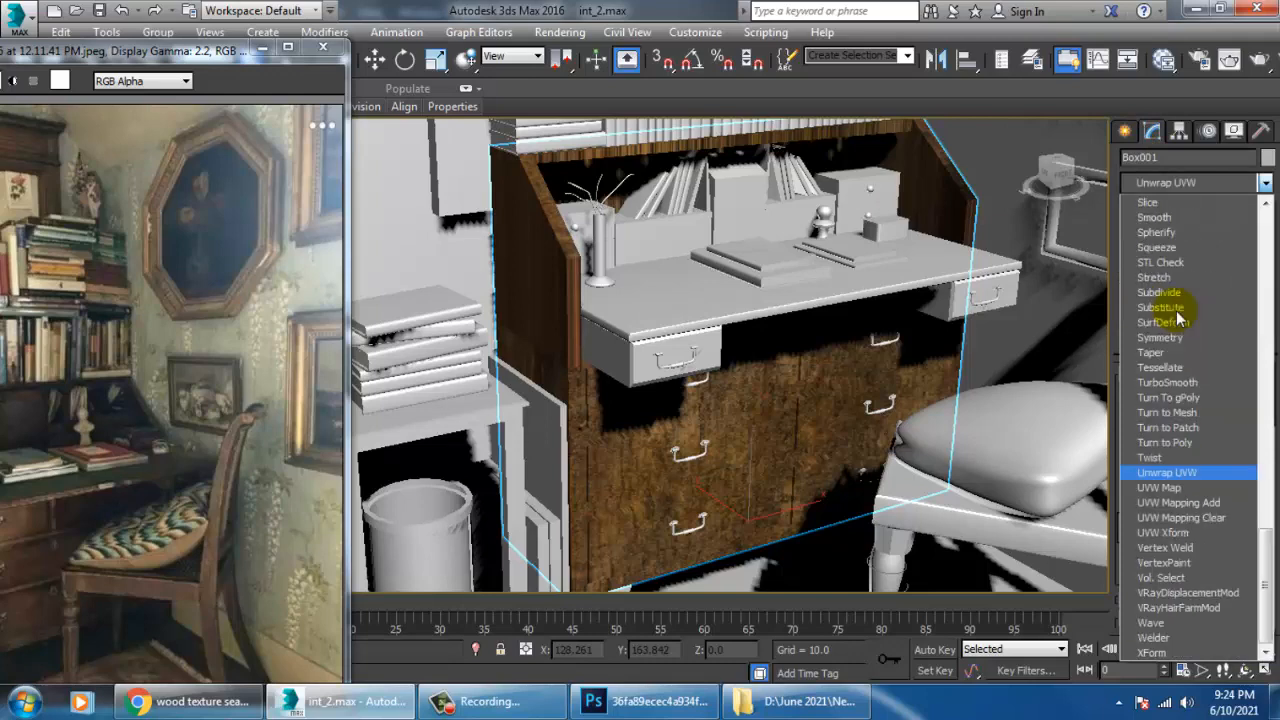
{"action": "left_click", "coordinate": [1205, 486]}
{"action": "left_click", "coordinate": [1157, 479]}
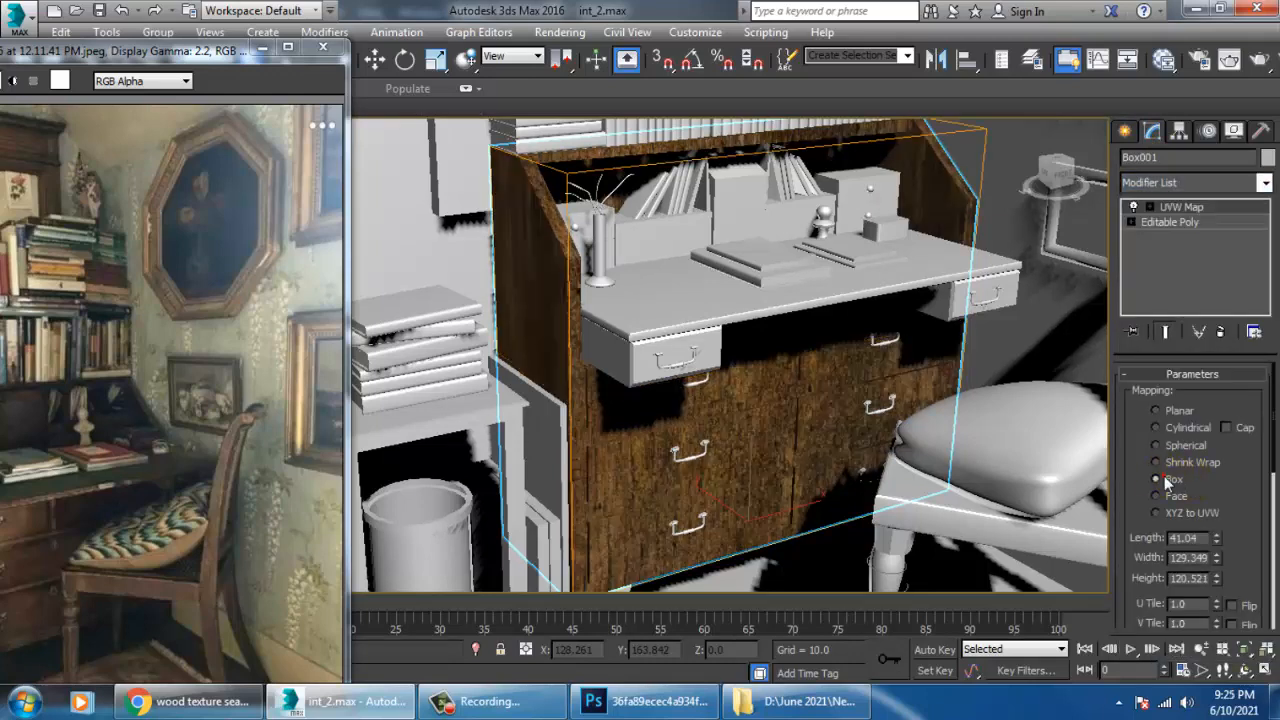
{"action": "middle_click_drag", "start_coordinate": [757, 436], "coordinate": [797, 348], "text": "alt"}
{"action": "scroll", "coordinate": [737, 454], "scroll_direction": "up", "scroll_amount": 2}
{"action": "scroll", "coordinate": [797, 348], "scroll_direction": "down", "scroll_amount": 4}
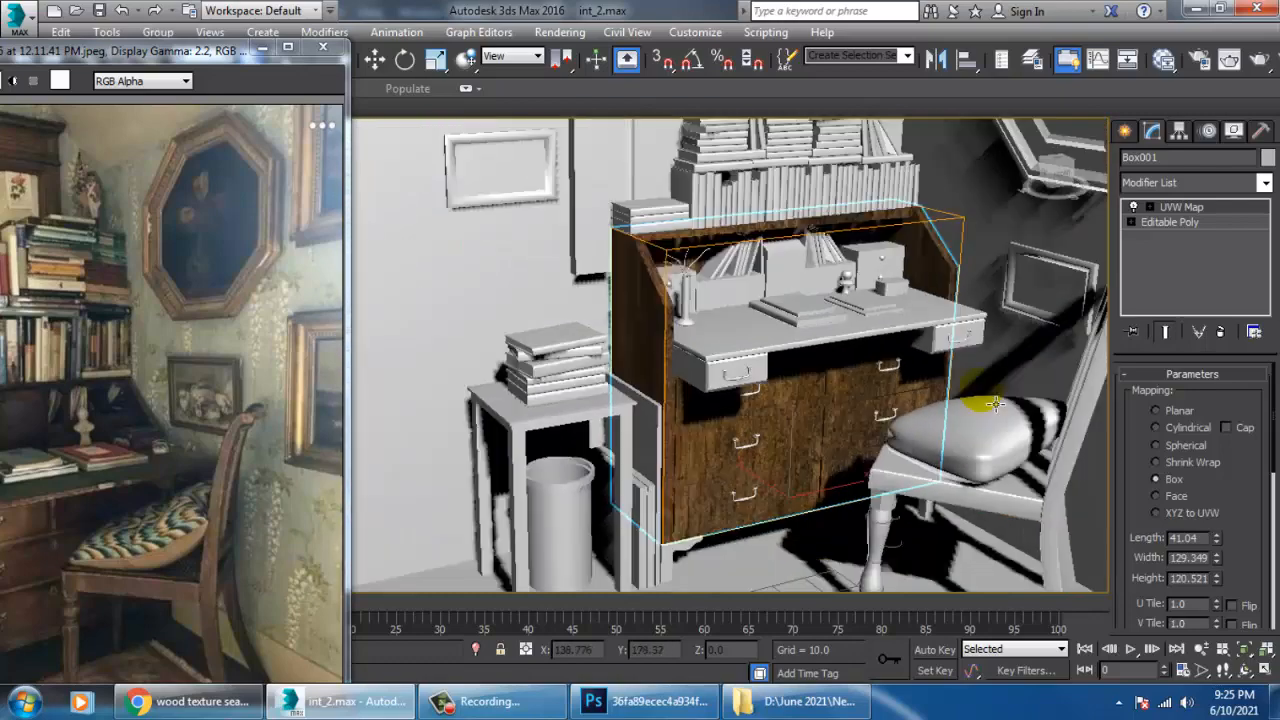
Switch the desk body's UVW Map off and on again to compare the wood texture with and without it.
{"action": "left_click", "coordinate": [1133, 208]}
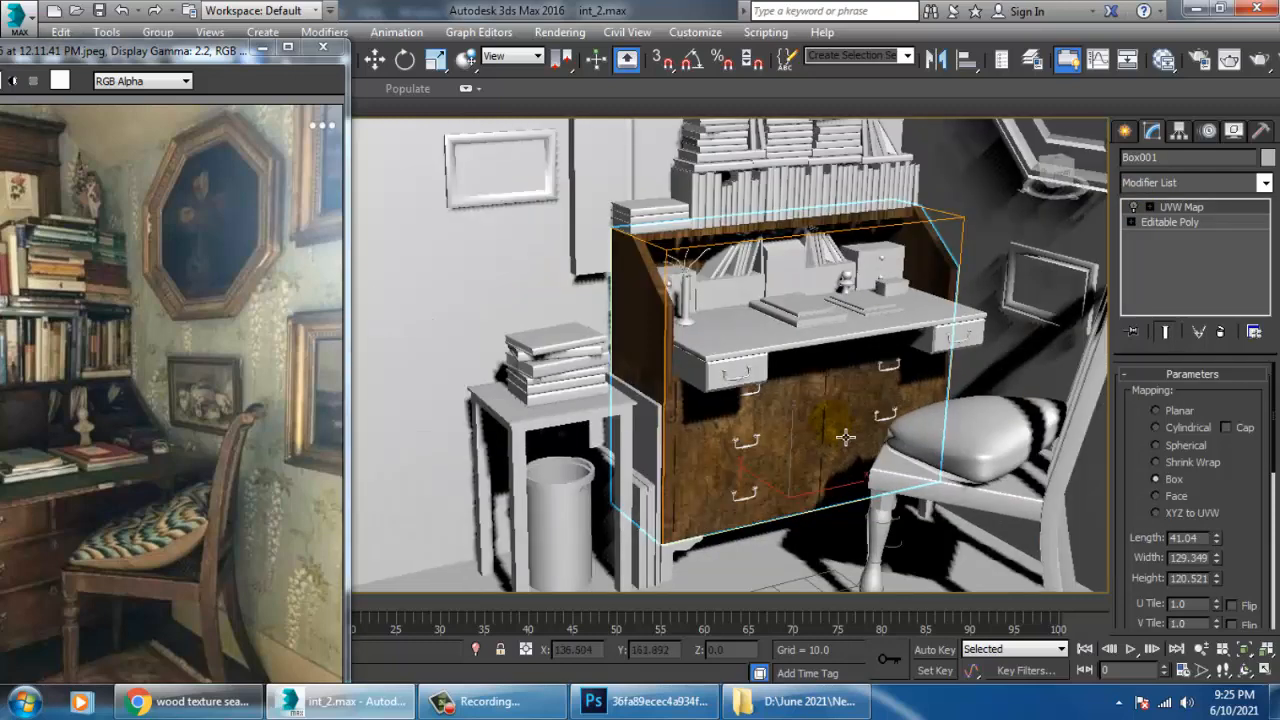
{"action": "middle_click_drag", "start_coordinate": [858, 380], "coordinate": [876, 360]}
{"action": "scroll", "coordinate": [845, 378], "scroll_direction": "up", "scroll_amount": 3}
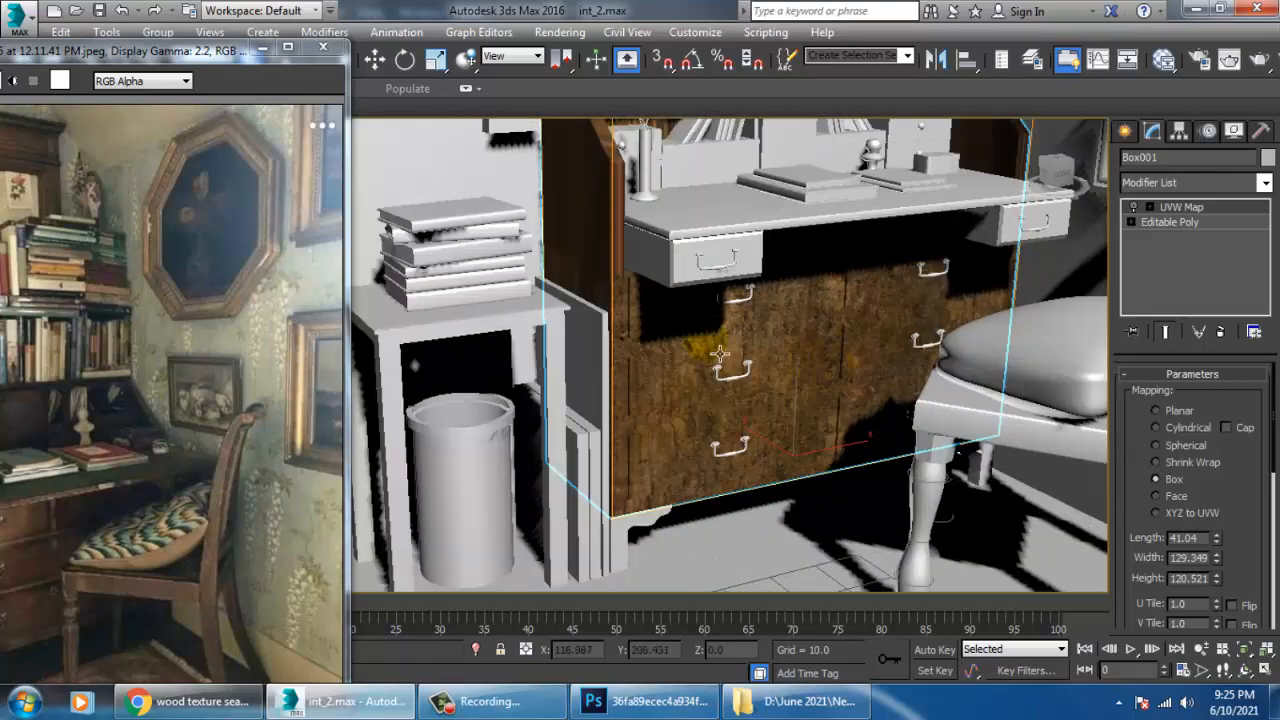
{"action": "scroll", "coordinate": [810, 343], "scroll_direction": "up", "scroll_amount": 4}
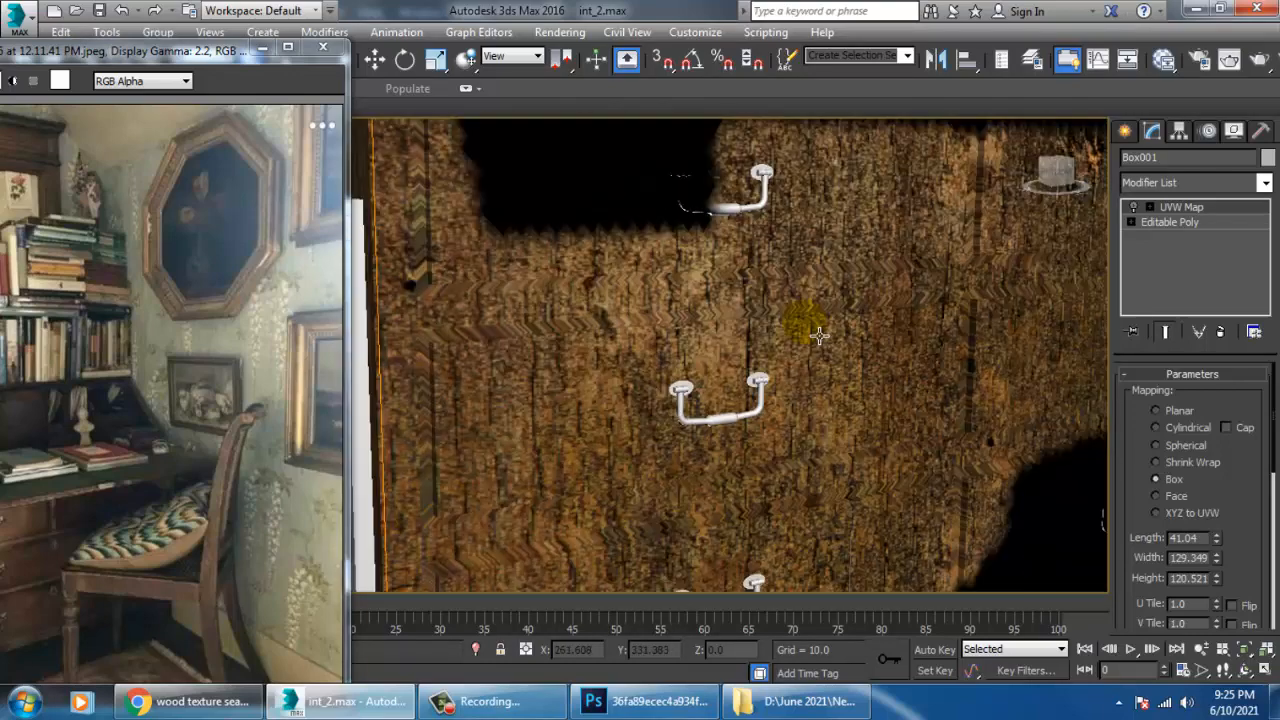
{"action": "scroll", "coordinate": [818, 336], "scroll_direction": "down", "scroll_amount": 2}
{"action": "left_click", "coordinate": [1135, 208]}
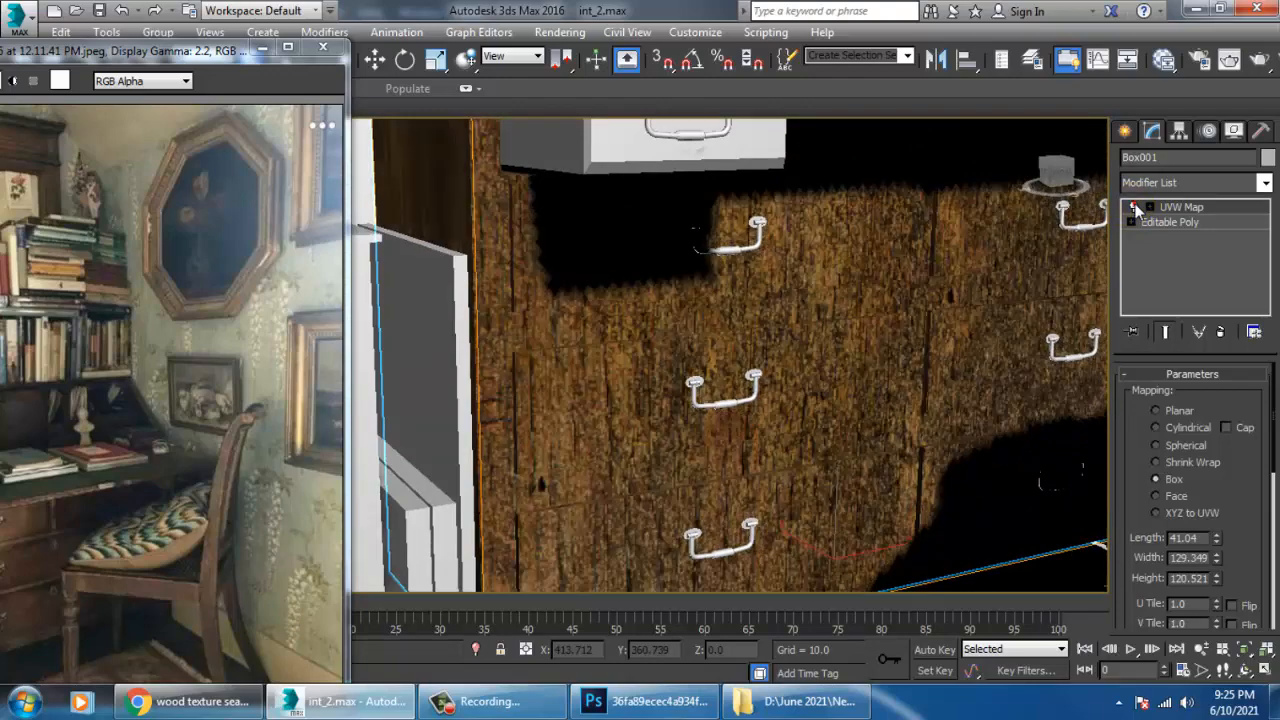
{"action": "scroll", "coordinate": [826, 374], "scroll_direction": "down", "scroll_amount": 6}
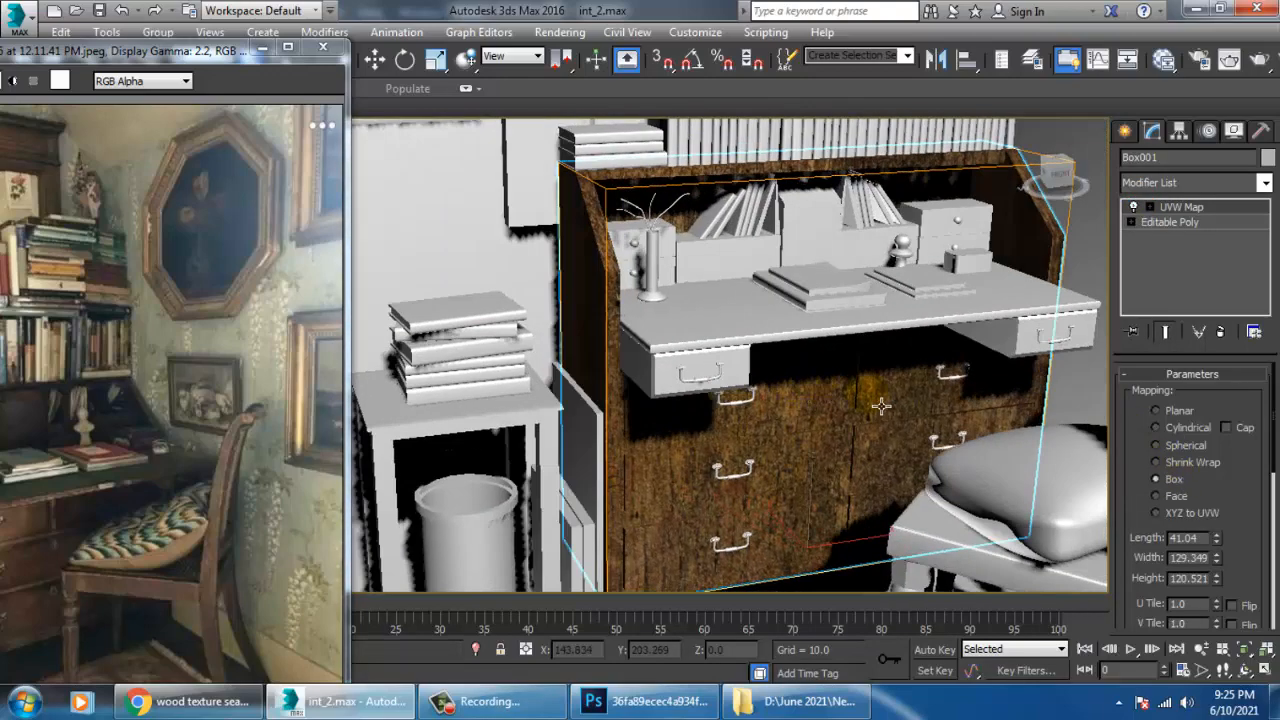
{"action": "middle_click_drag", "start_coordinate": [881, 406], "coordinate": [879, 432]}
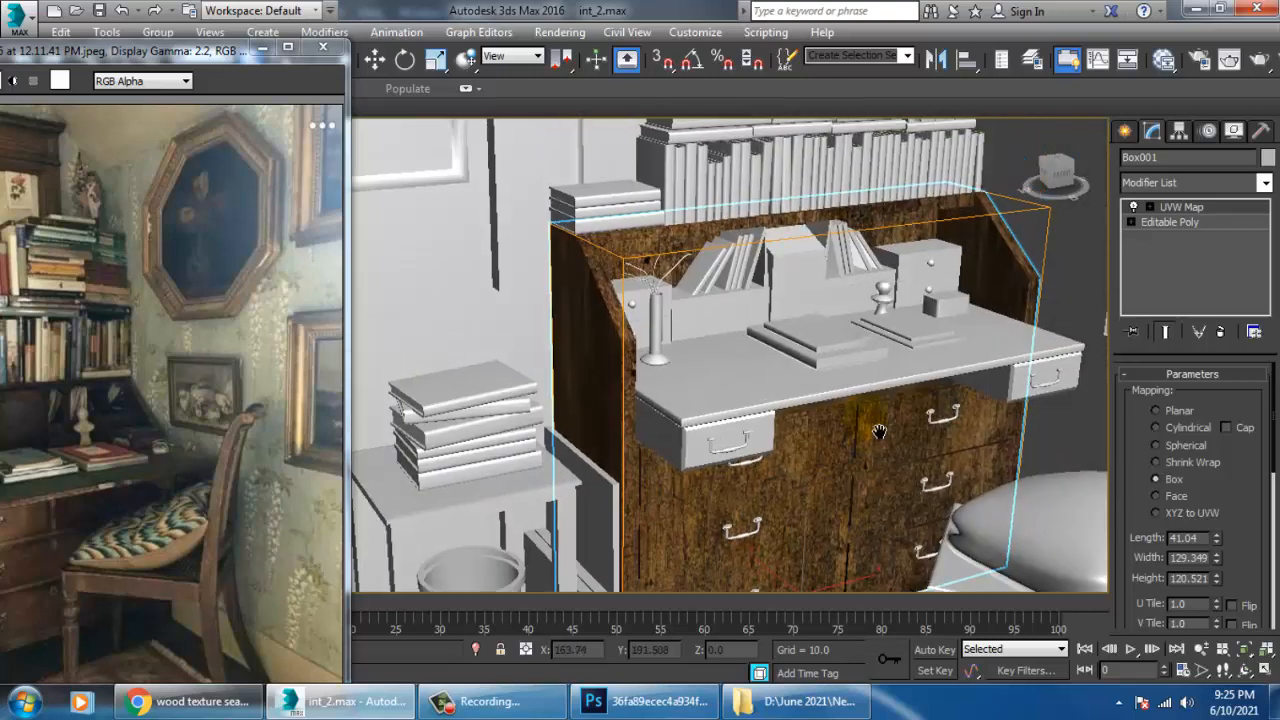
Select both drawer boxes under the desktop and assign the wood_1 material to them.
{"action": "left_click", "coordinate": [688, 443]}
{"action": "left_click", "coordinate": [1005, 398], "text": "ctrl"}
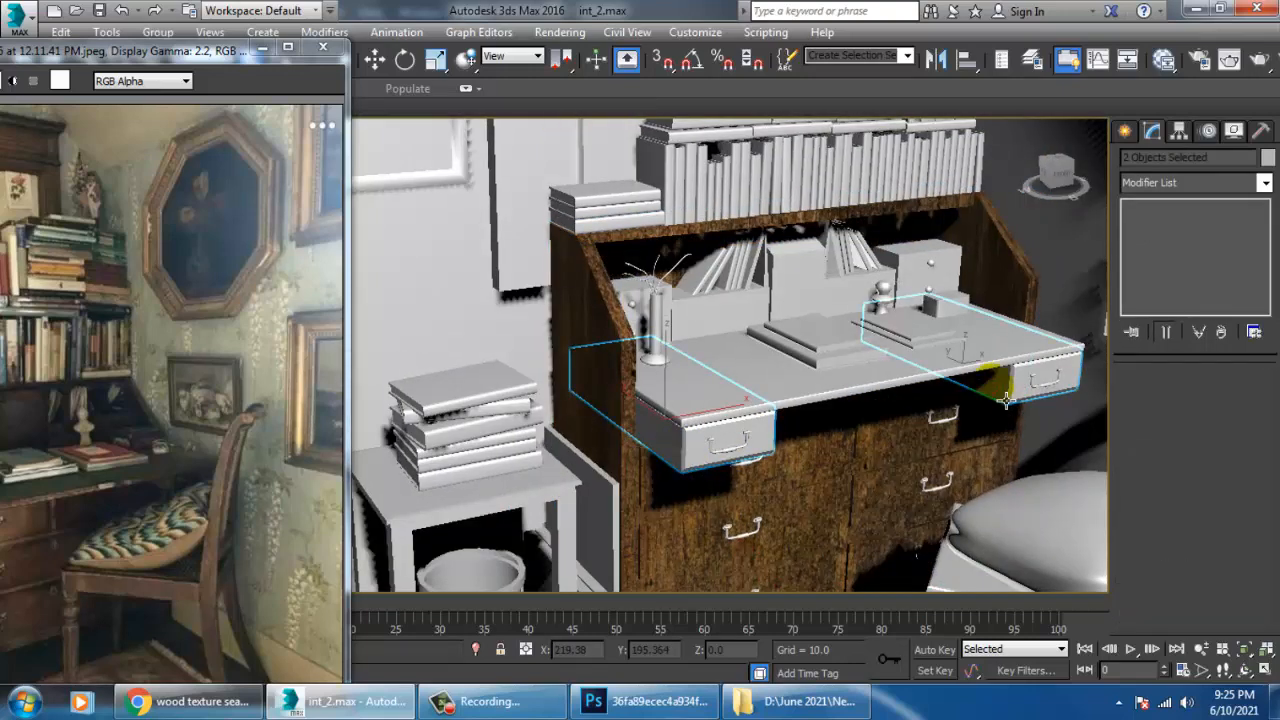
{"action": "key", "text": "m"}
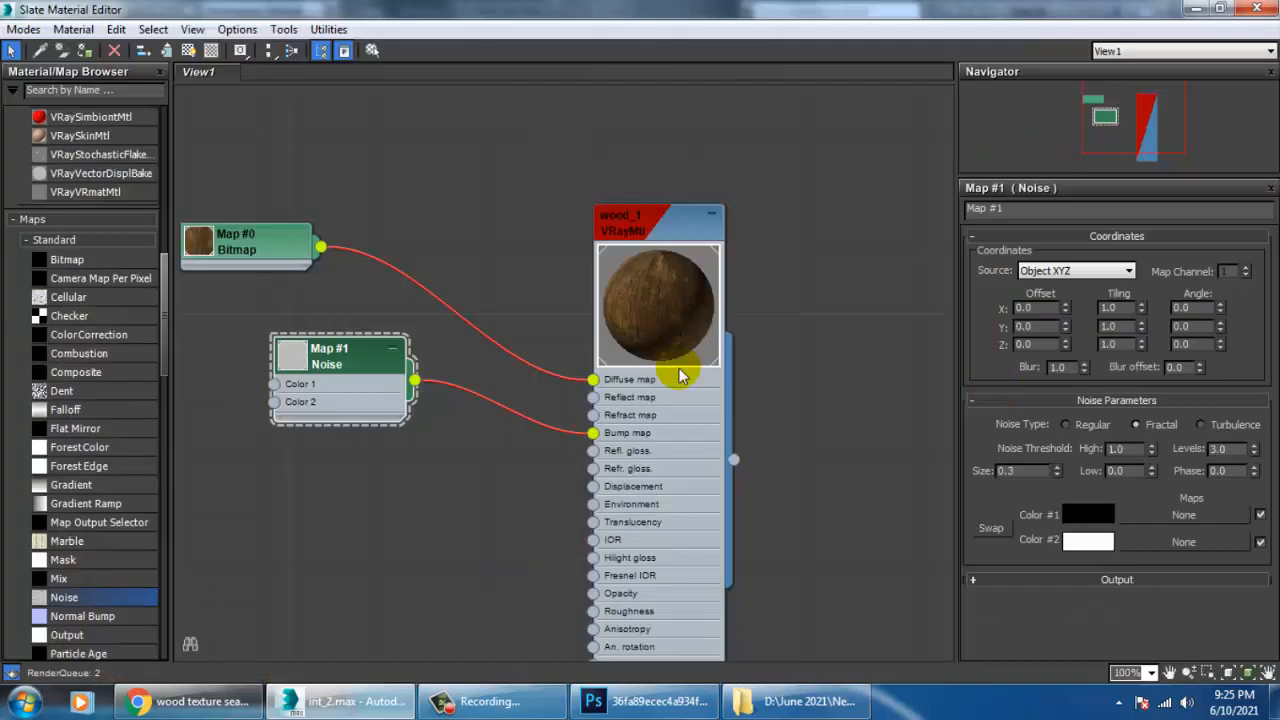
{"action": "left_click", "coordinate": [85, 52]}
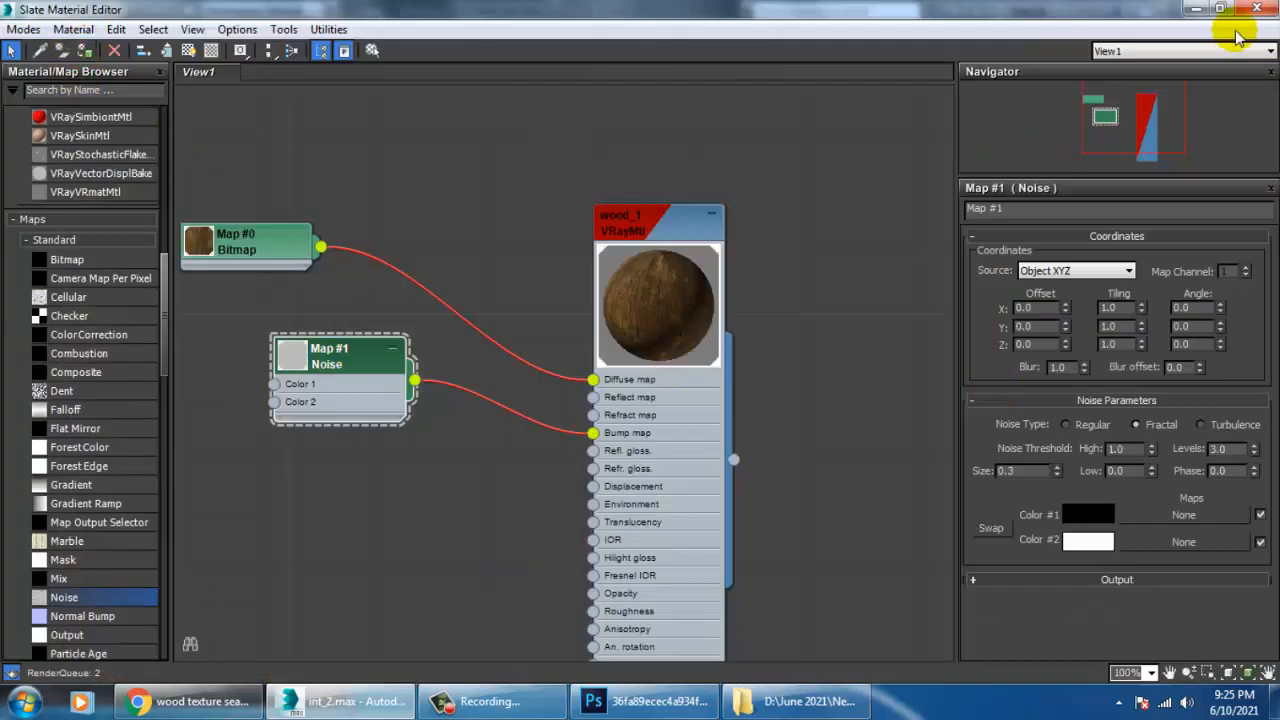
{"action": "left_click", "coordinate": [1198, 10]}
Add a UVW Map modifier with Box mapping to the left drawer box under the desktop.
{"action": "left_click", "coordinate": [680, 467]}
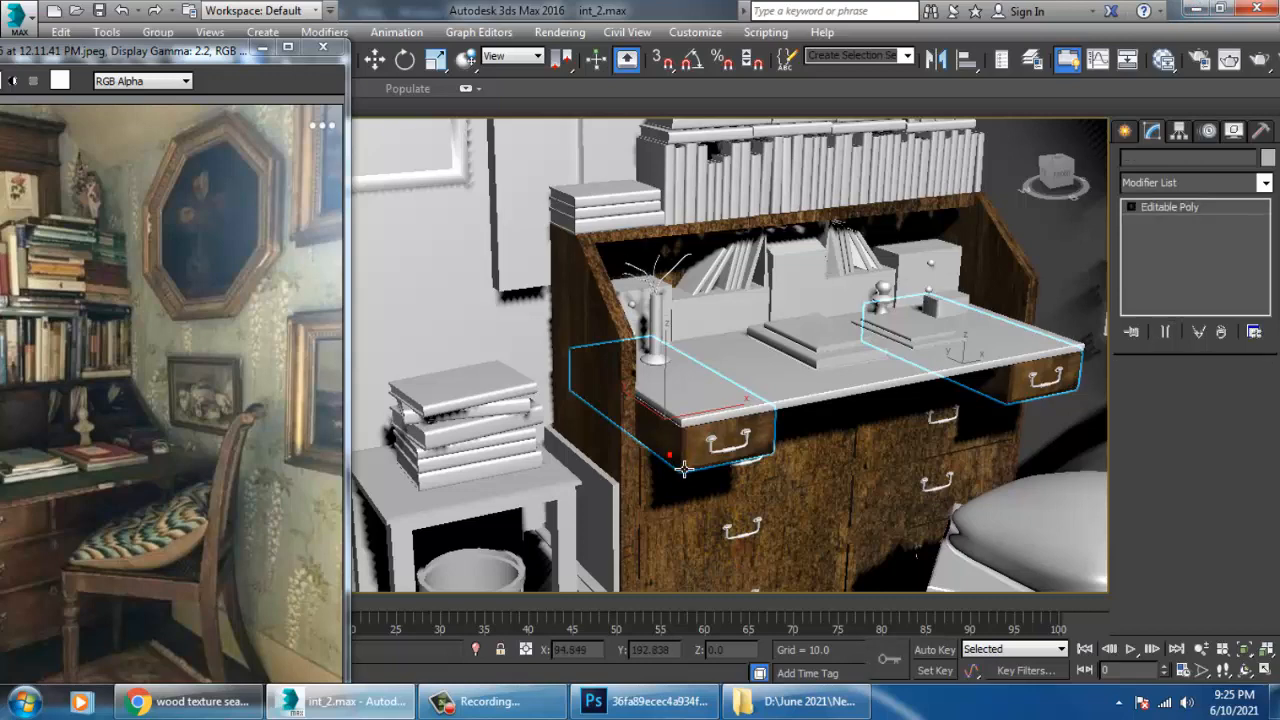
{"action": "left_click", "coordinate": [1195, 182]}
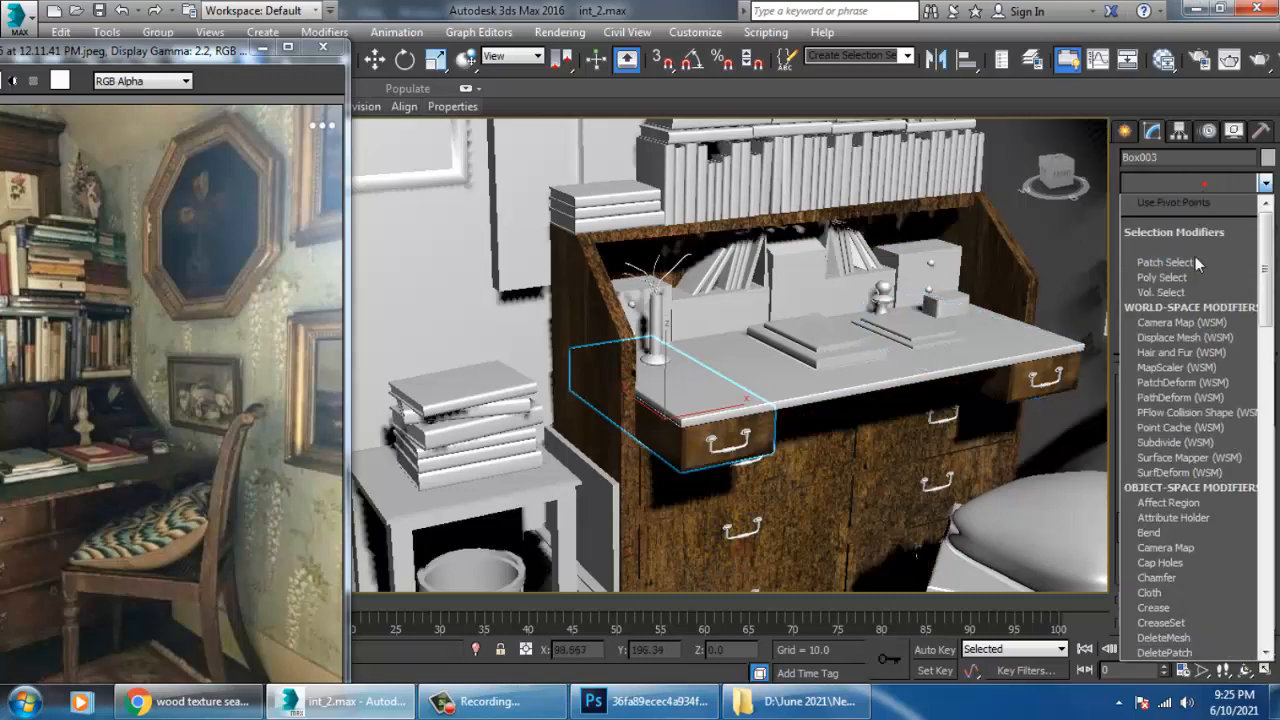
{"action": "key", "text": "u"}
{"action": "left_click", "coordinate": [1192, 487]}
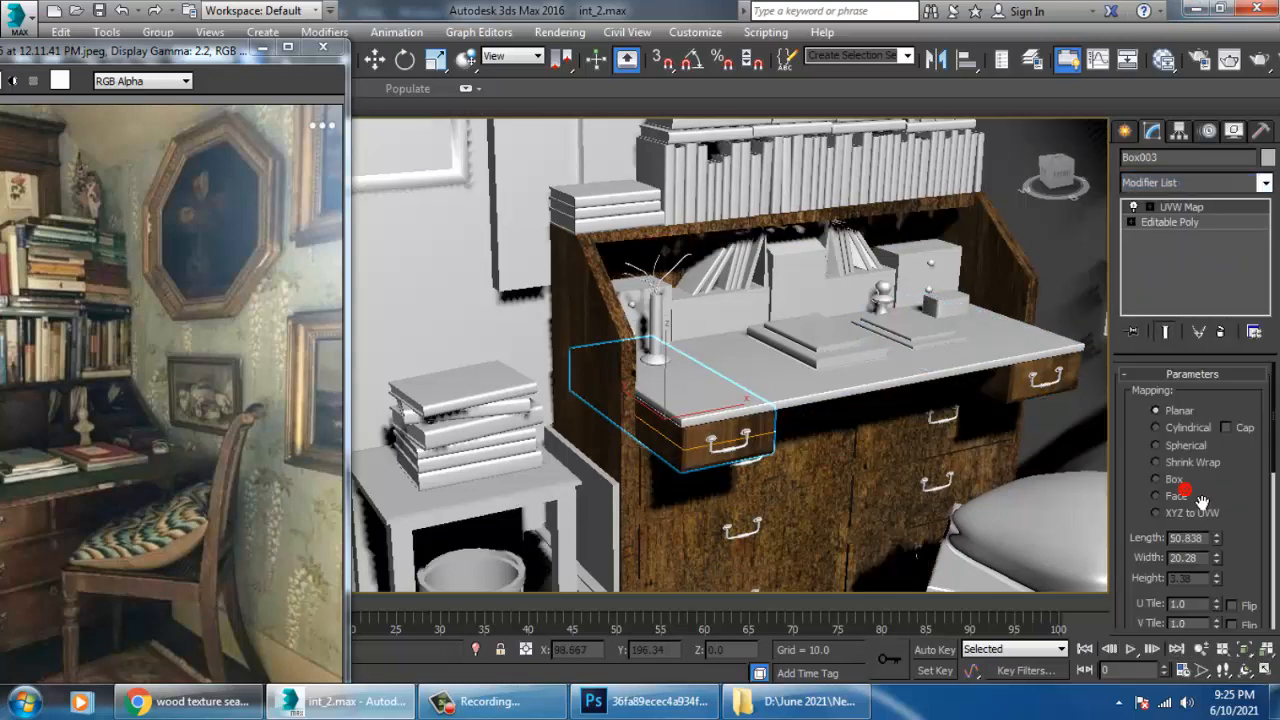
{"action": "left_click", "coordinate": [1157, 480]}
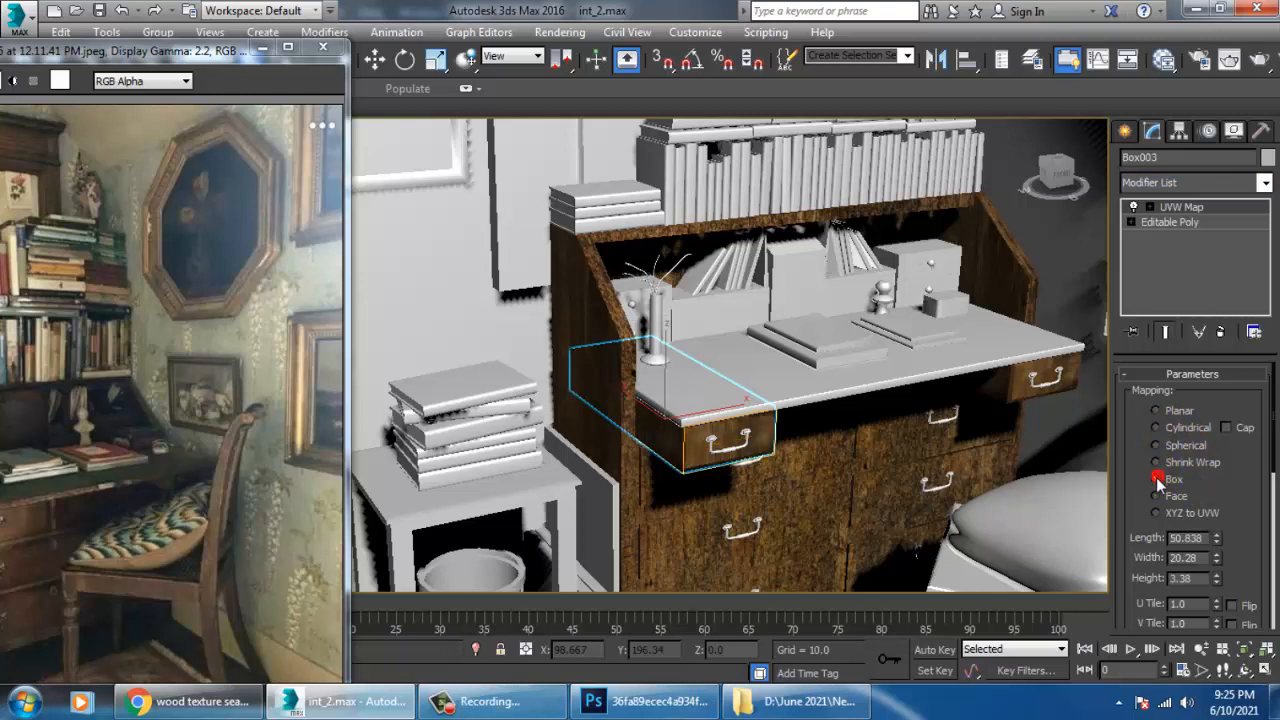
Add a UVW Map modifier with Box mapping to the right drawer box under the desktop.
{"action": "left_click", "coordinate": [1058, 407]}
{"action": "left_click", "coordinate": [1195, 182]}
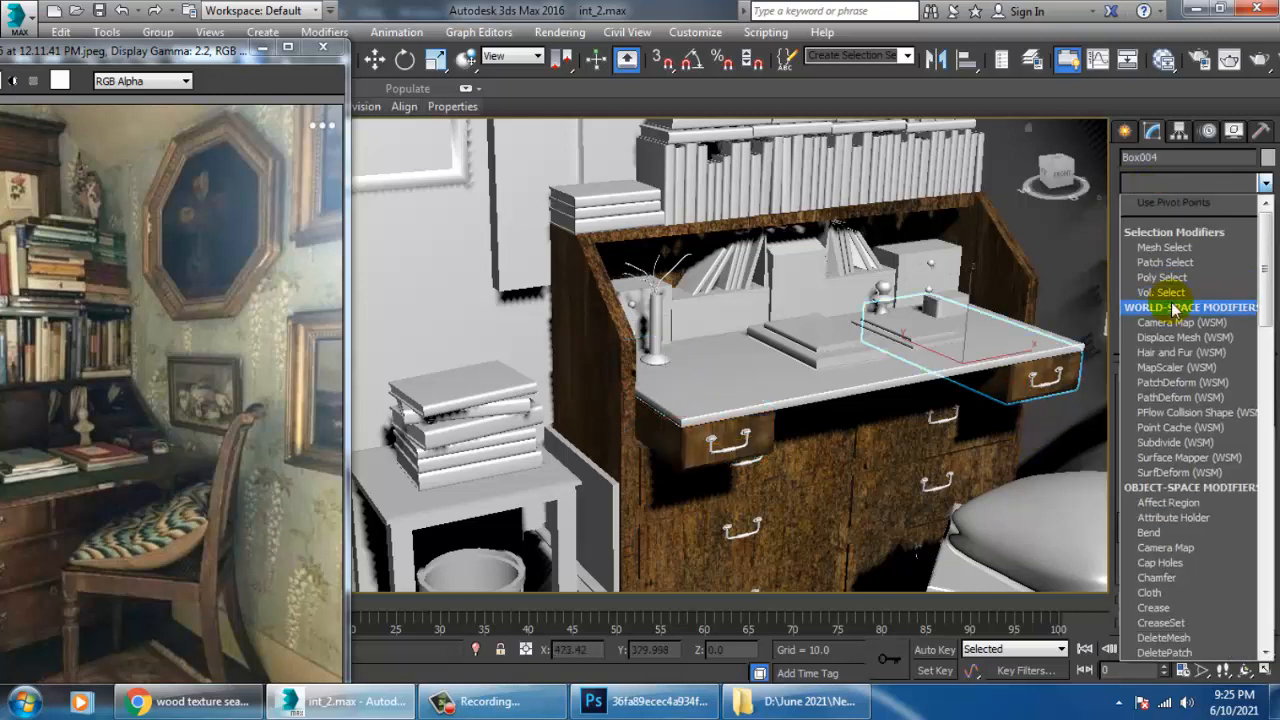
{"action": "scroll", "coordinate": [1175, 310], "scroll_direction": "down", "scroll_amount": 15}
{"action": "left_click", "coordinate": [1160, 485]}
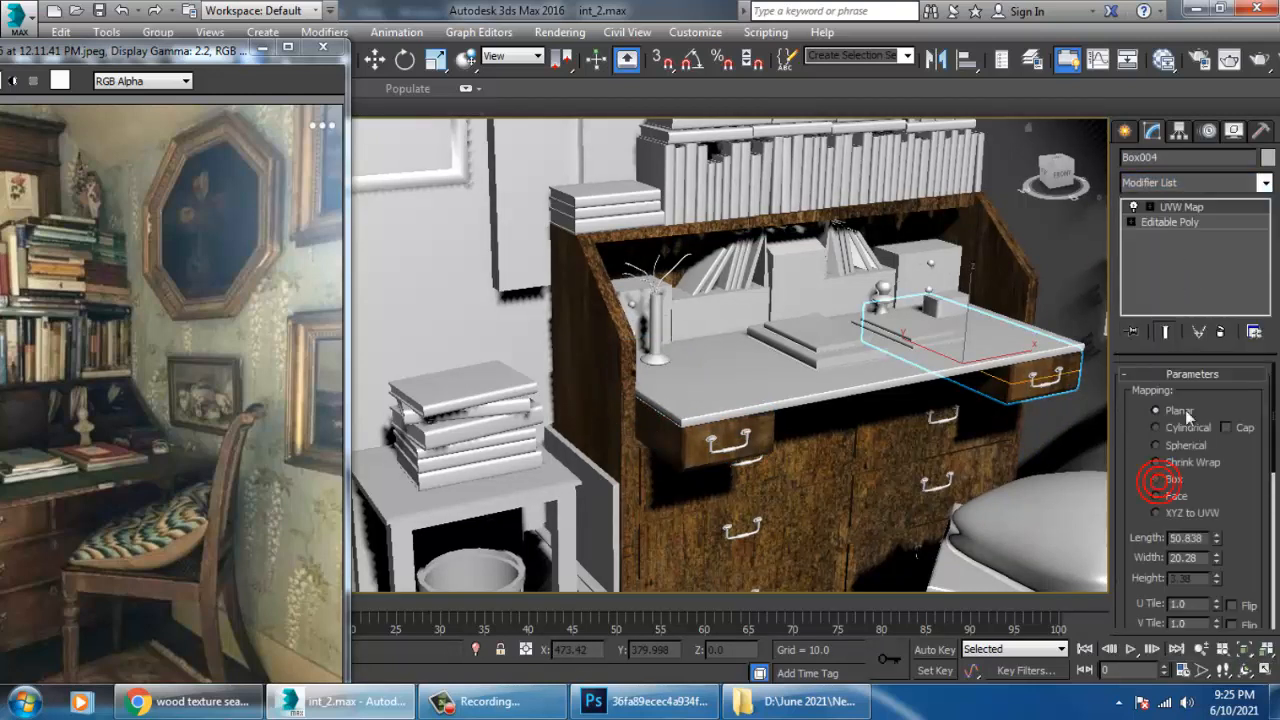
{"action": "left_click", "coordinate": [1160, 479]}
Bring the whole reference photo into view, show edged faces in the viewport and compare the desk's drawers with the photo.
{"action": "middle_click_drag", "start_coordinate": [872, 493], "coordinate": [868, 410], "text": "alt"}
{"action": "middle_click_drag", "start_coordinate": [828, 505], "coordinate": [862, 415]}
{"action": "scroll", "coordinate": [866, 417], "scroll_direction": "up", "scroll_amount": 4}
{"action": "scroll", "coordinate": [880, 411], "scroll_direction": "down", "scroll_amount": 4}
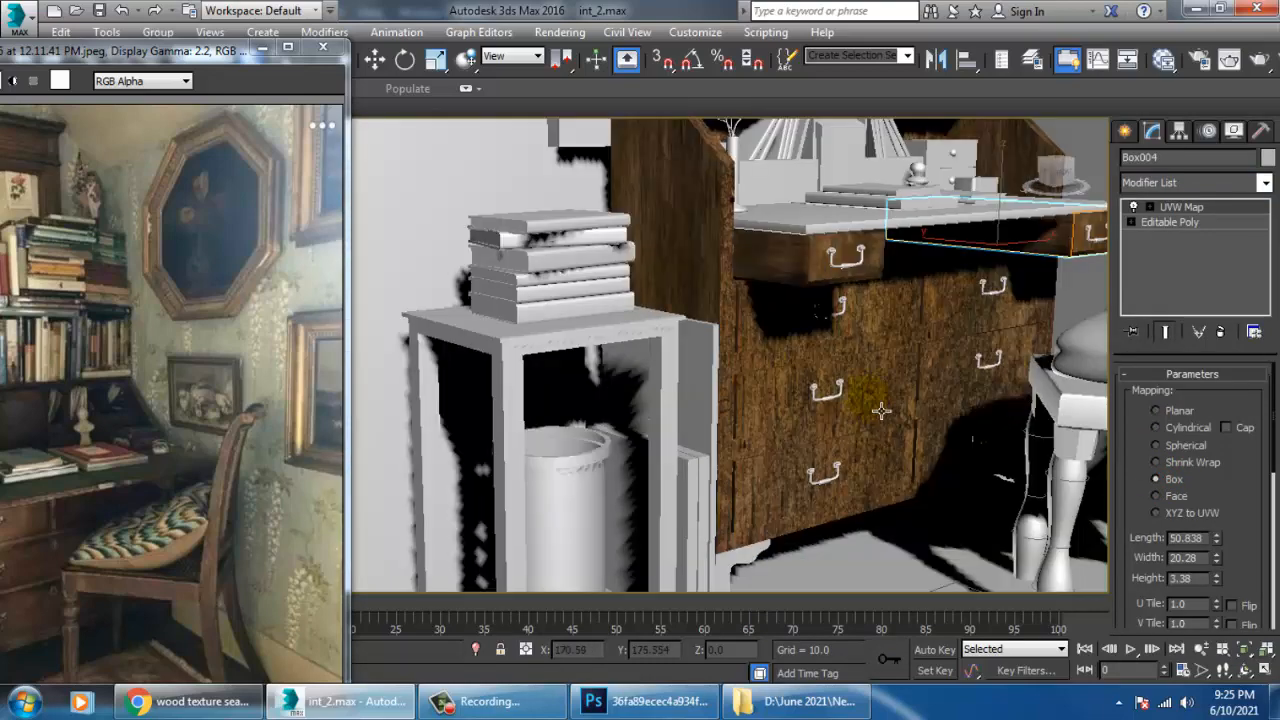
{"action": "left_click_drag", "start_coordinate": [147, 58], "coordinate": [346, 42]}
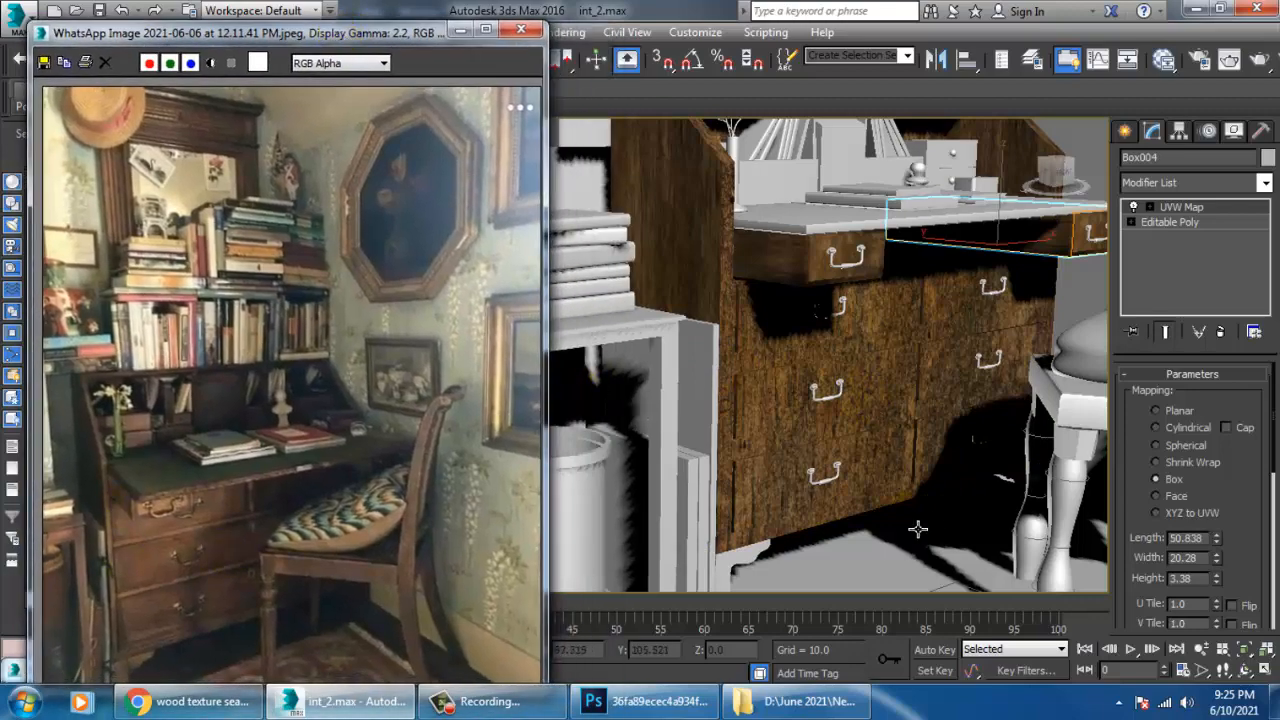
{"action": "mouse_move", "coordinate": [918, 529]}
{"action": "middle_mouse_down", "text": "alt"}
{"action": "mouse_move", "coordinate": [929, 438]}
{"action": "mouse_move", "coordinate": [914, 434]}
{"action": "mouse_move", "coordinate": [916, 512]}
{"action": "middle_mouse_up", "text": "alt"}
{"action": "left_click", "coordinate": [926, 440]}
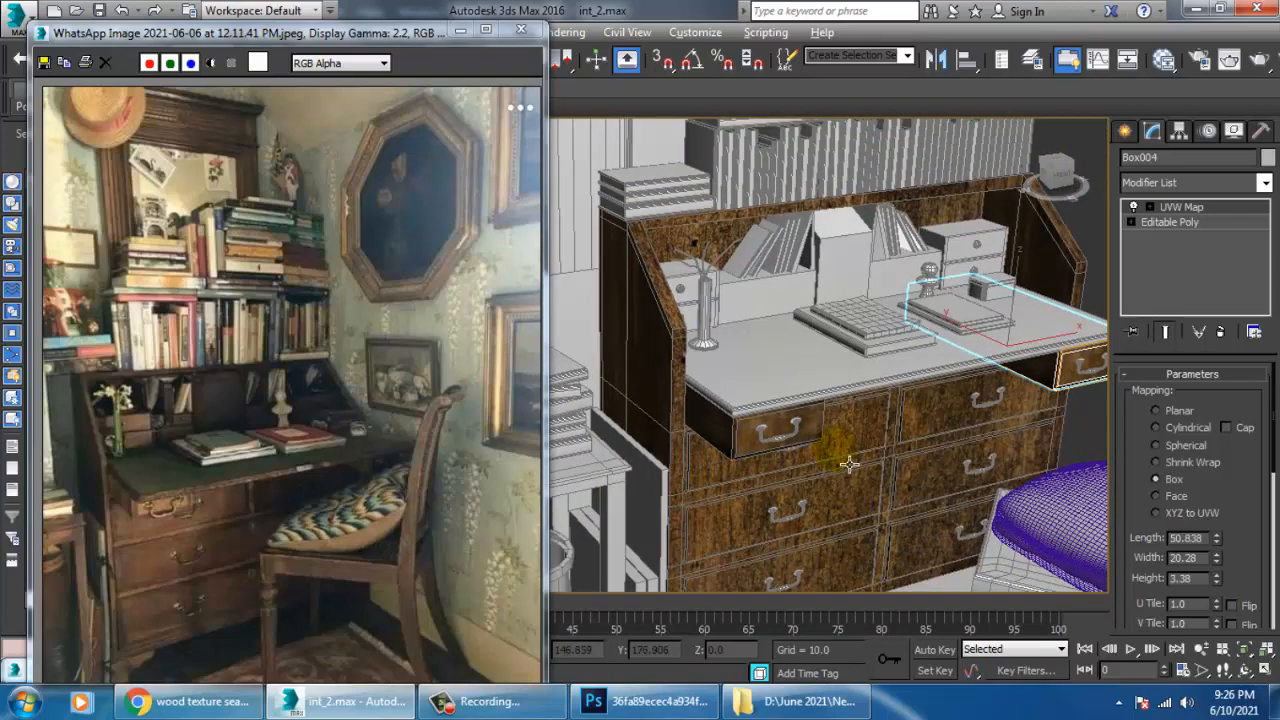
{"action": "scroll", "coordinate": [845, 445], "scroll_direction": "up", "scroll_amount": 5}
{"action": "scroll", "coordinate": [866, 418], "scroll_direction": "up", "scroll_amount": 4}
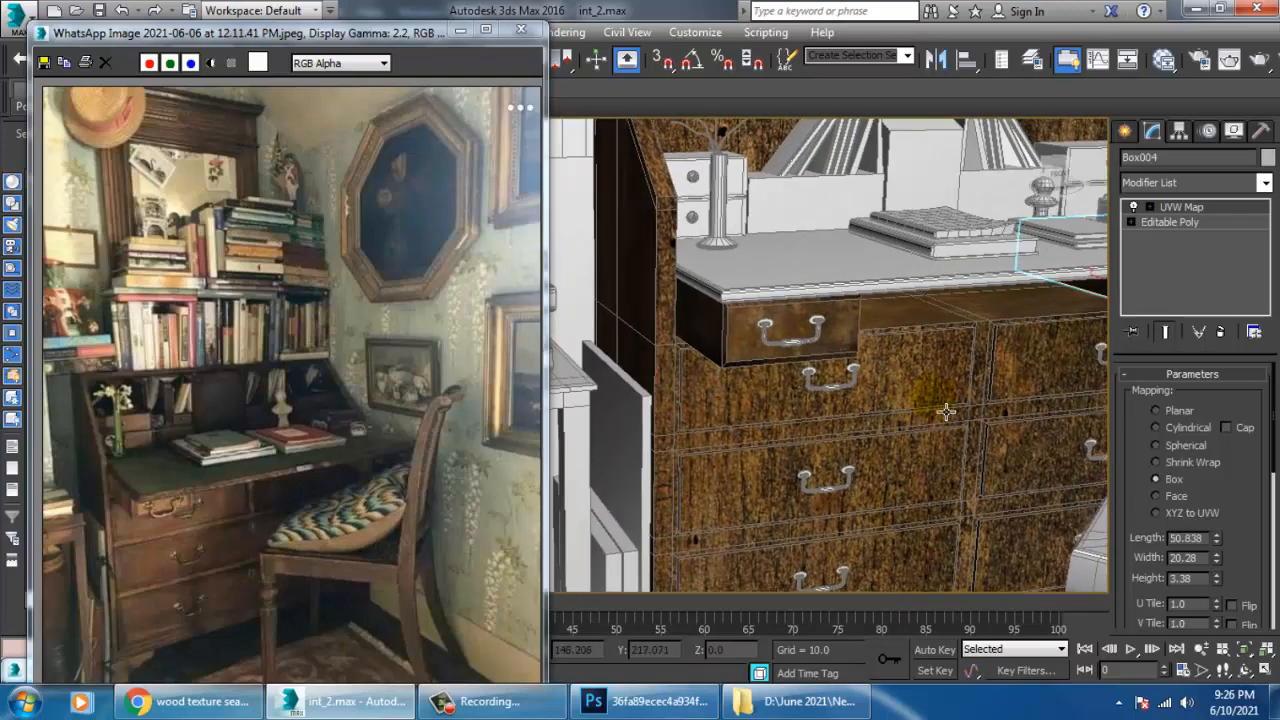
Select the metal handle just below the left drawer box and inspect it up close.
{"action": "left_click", "coordinate": [893, 428]}
{"action": "scroll", "coordinate": [880, 430], "scroll_direction": "up", "scroll_amount": 10}
{"action": "middle_click_drag", "start_coordinate": [851, 423], "coordinate": [920, 405]}
{"action": "scroll", "coordinate": [920, 405], "scroll_direction": "down", "scroll_amount": 8}
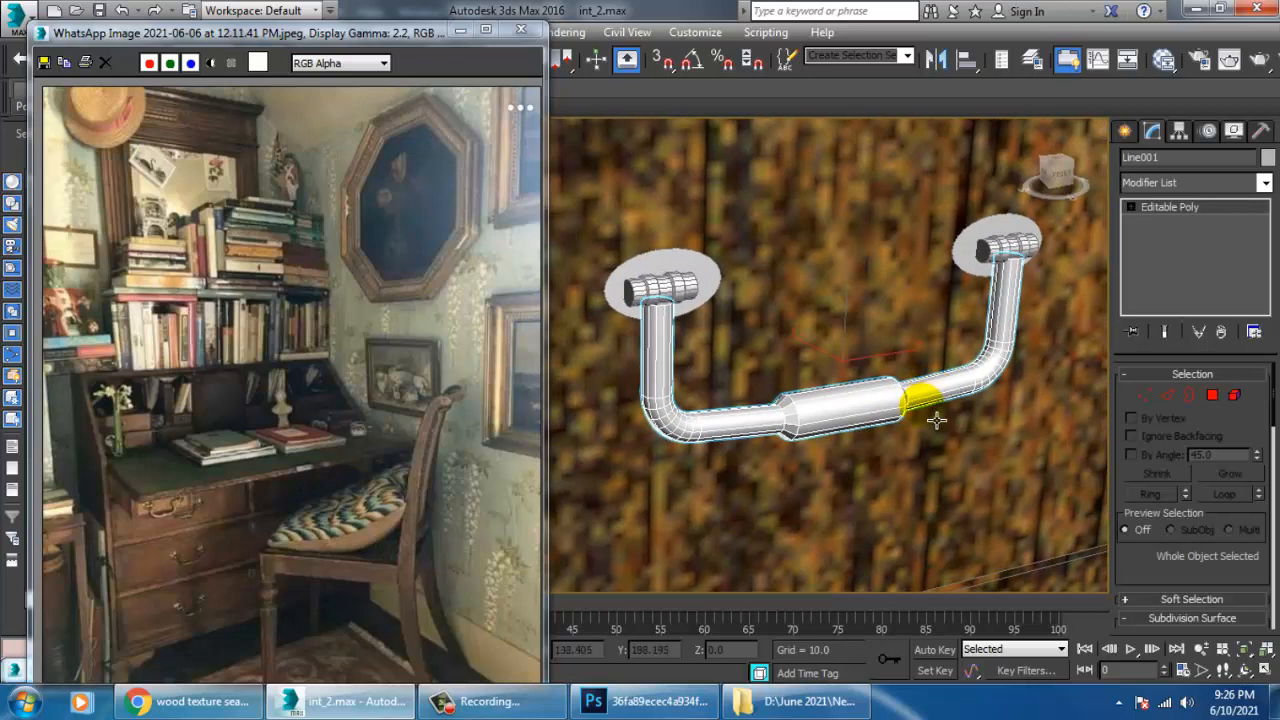
Add a new VRayMtl node in the empty space below wood_1 and display its parameters.
{"action": "key", "text": "m"}
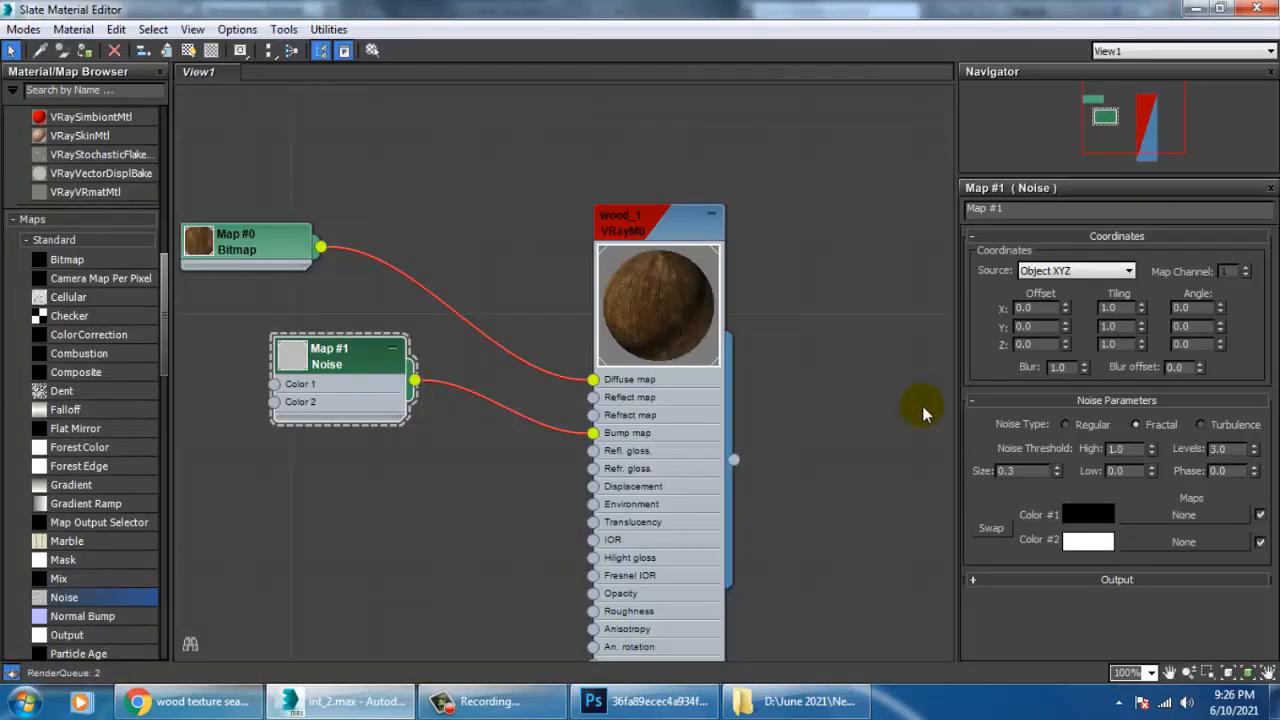
{"action": "middle_click_drag", "start_coordinate": [750, 484], "coordinate": [792, 233]}
{"action": "middle_click_drag", "start_coordinate": [778, 392], "coordinate": [768, 236]}
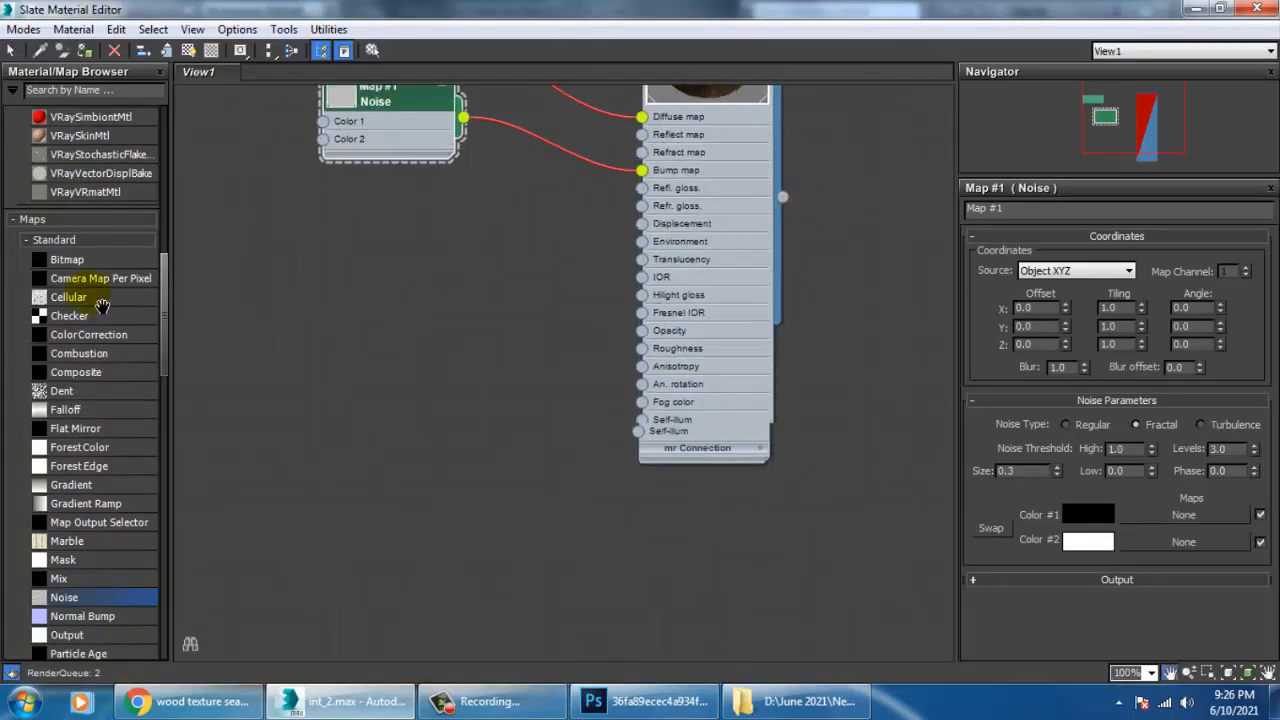
{"action": "left_click_drag", "start_coordinate": [166, 296], "coordinate": [163, 210]}
{"action": "left_click_drag", "start_coordinate": [73, 421], "coordinate": [483, 333]}
{"action": "double_click", "coordinate": [487, 335]}
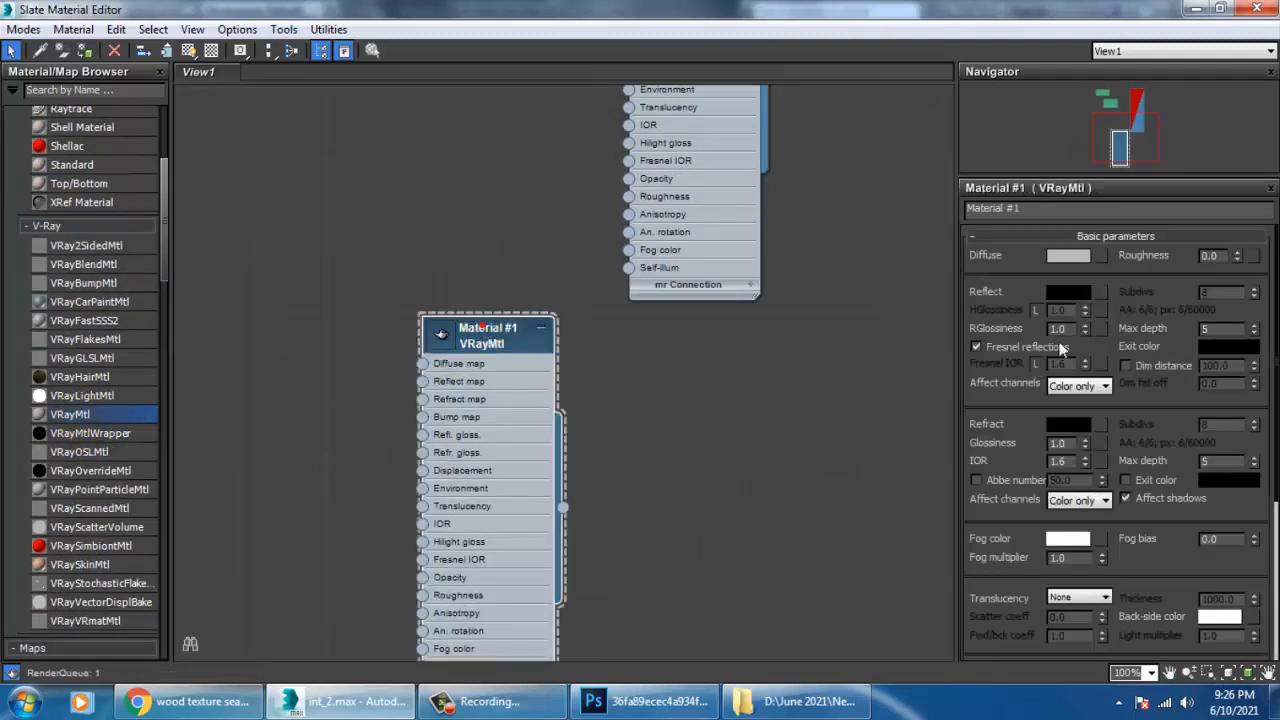
{"action": "left_click", "coordinate": [1101, 255]}
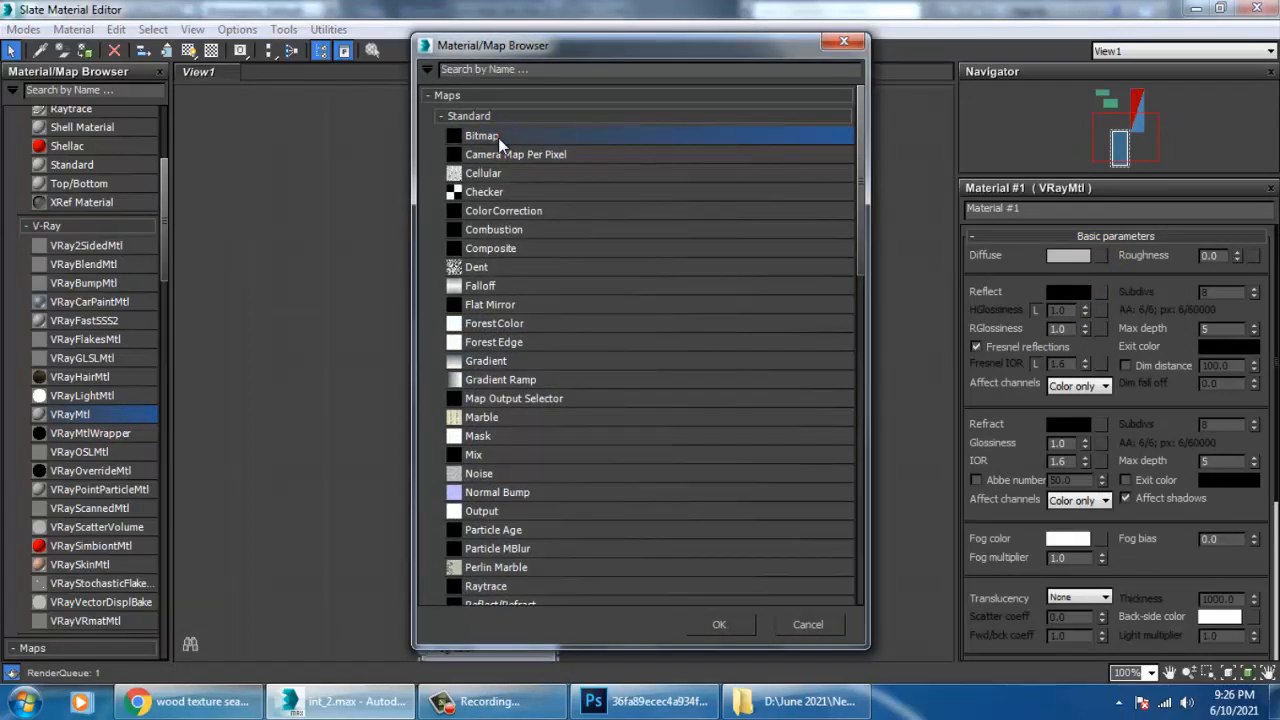
{"action": "double_click", "coordinate": [498, 137]}
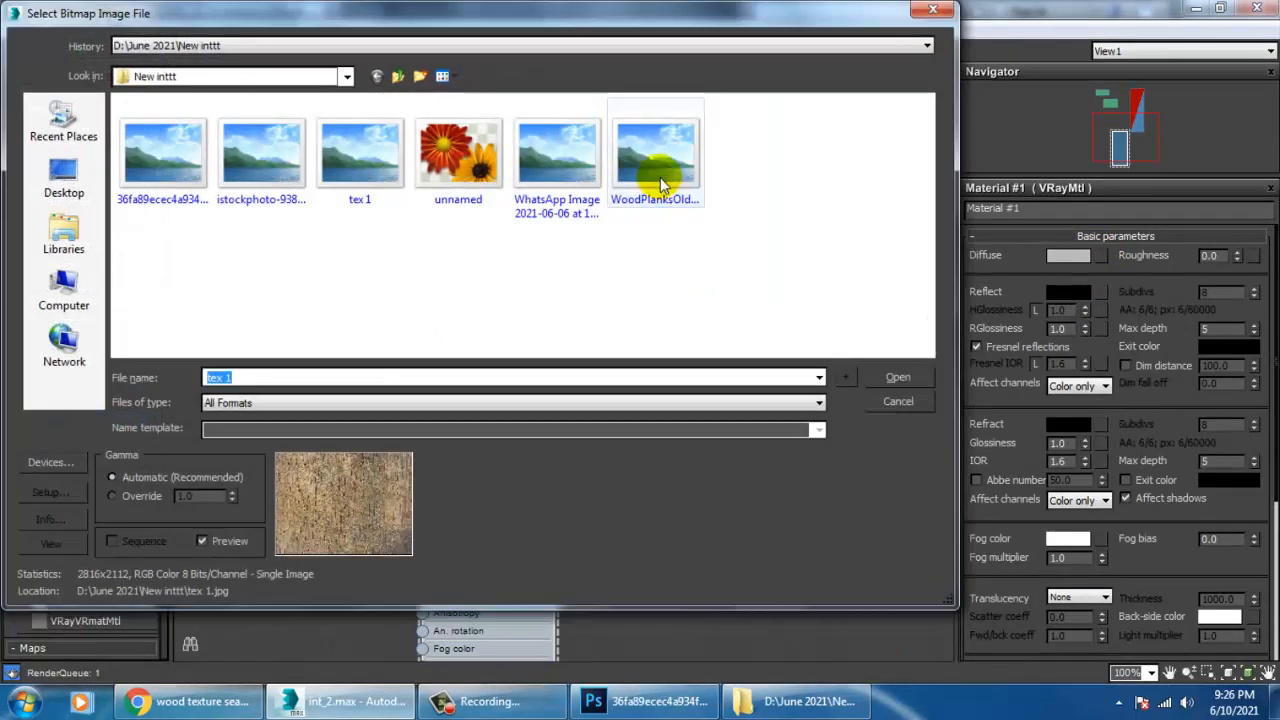
{"action": "left_click", "coordinate": [659, 180]}
{"action": "left_click", "coordinate": [582, 172]}
{"action": "left_click", "coordinate": [357, 159]}
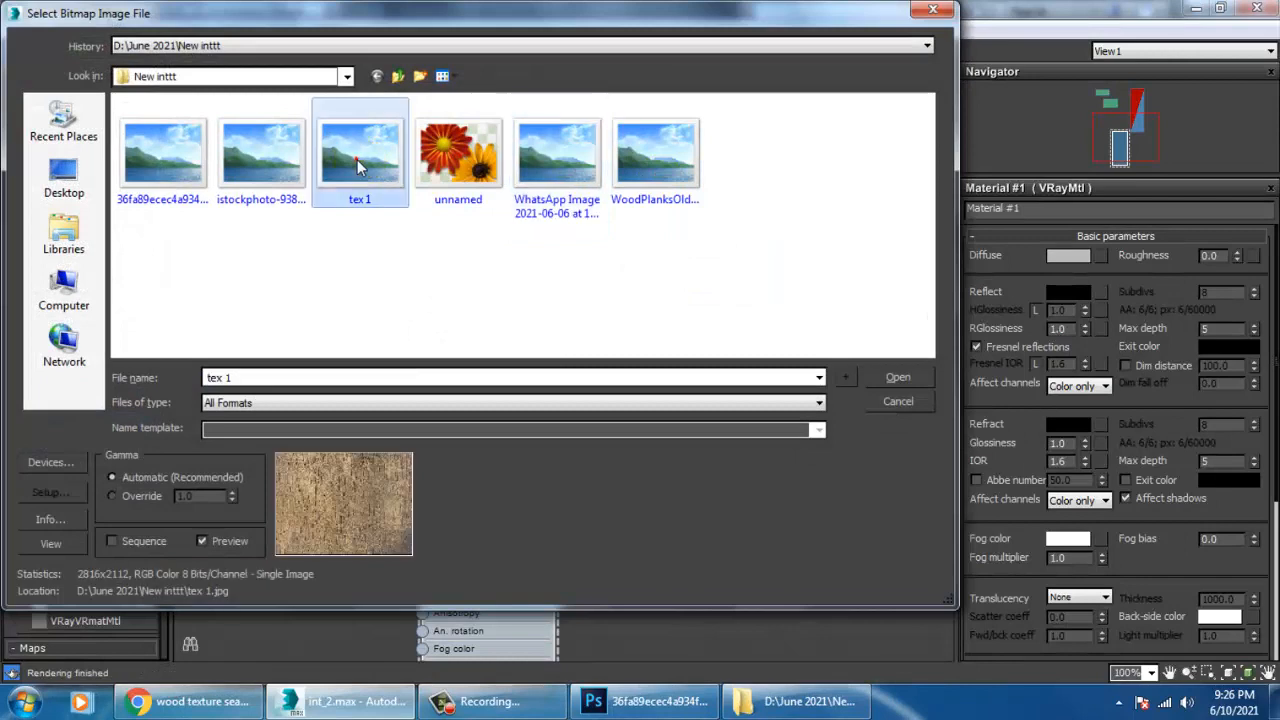
{"action": "left_click", "coordinate": [440, 165]}
{"action": "left_click", "coordinate": [262, 158]}
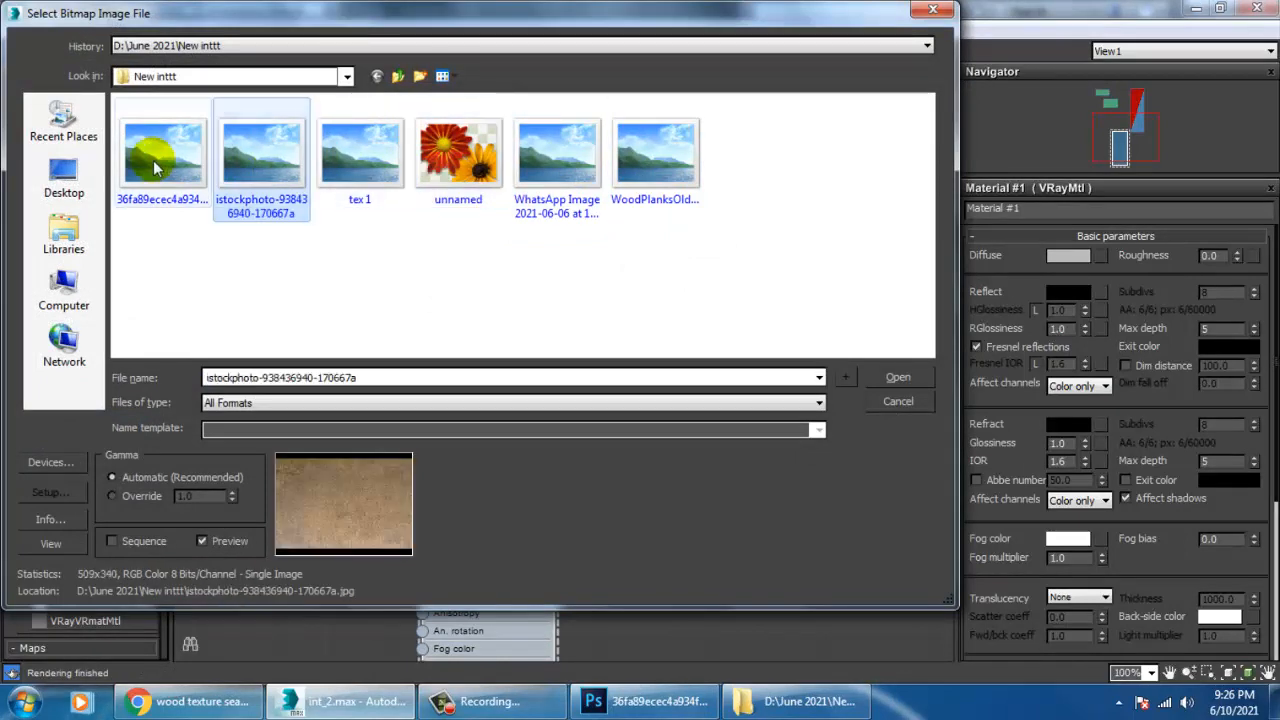
{"action": "left_click", "coordinate": [152, 160]}
{"action": "double_click", "coordinate": [267, 155]}
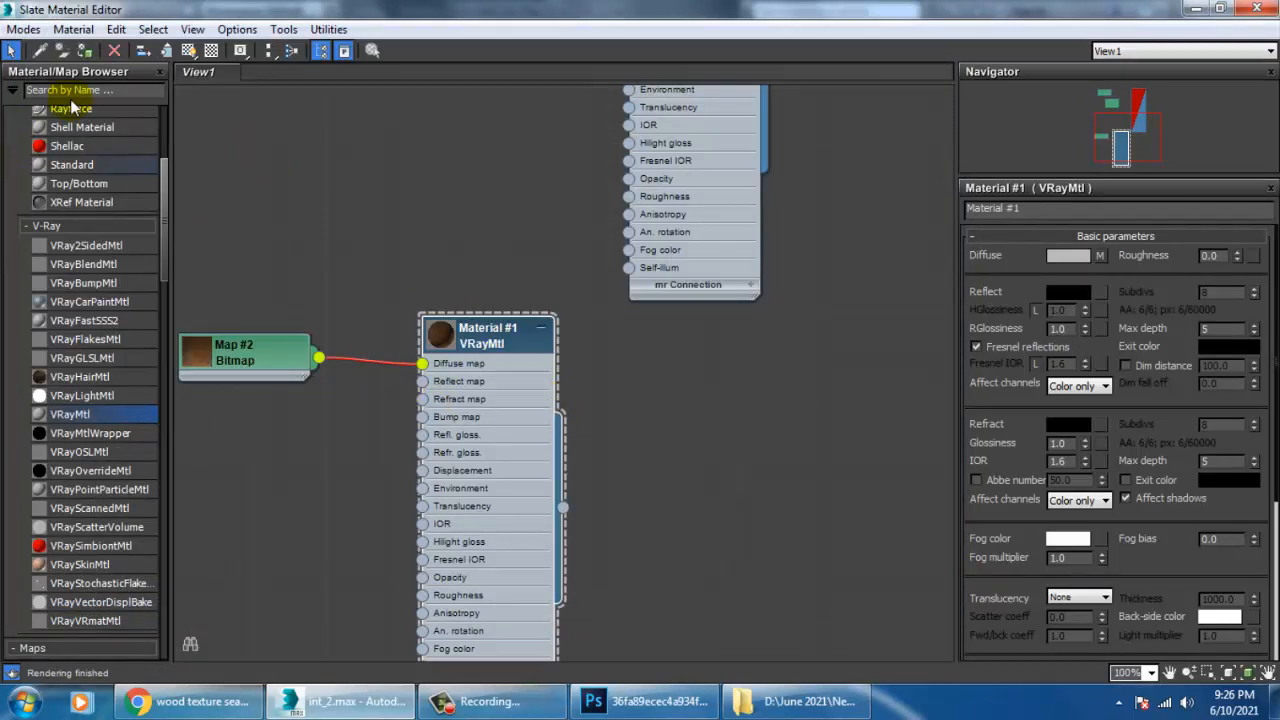
{"action": "left_click", "coordinate": [188, 50]}
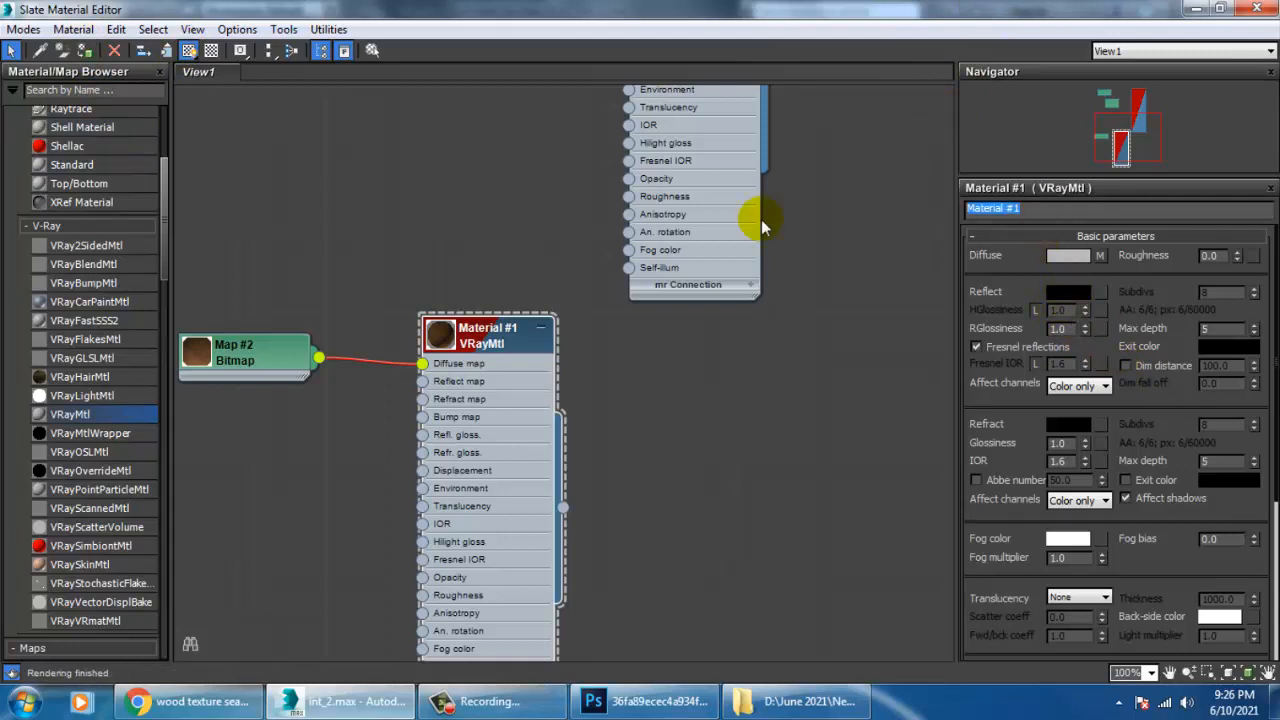
Rename the new material as metal, enlarge its preview and set its reflection colour to grey with RGB values of 77.
{"action": "type", "text": "metal"}
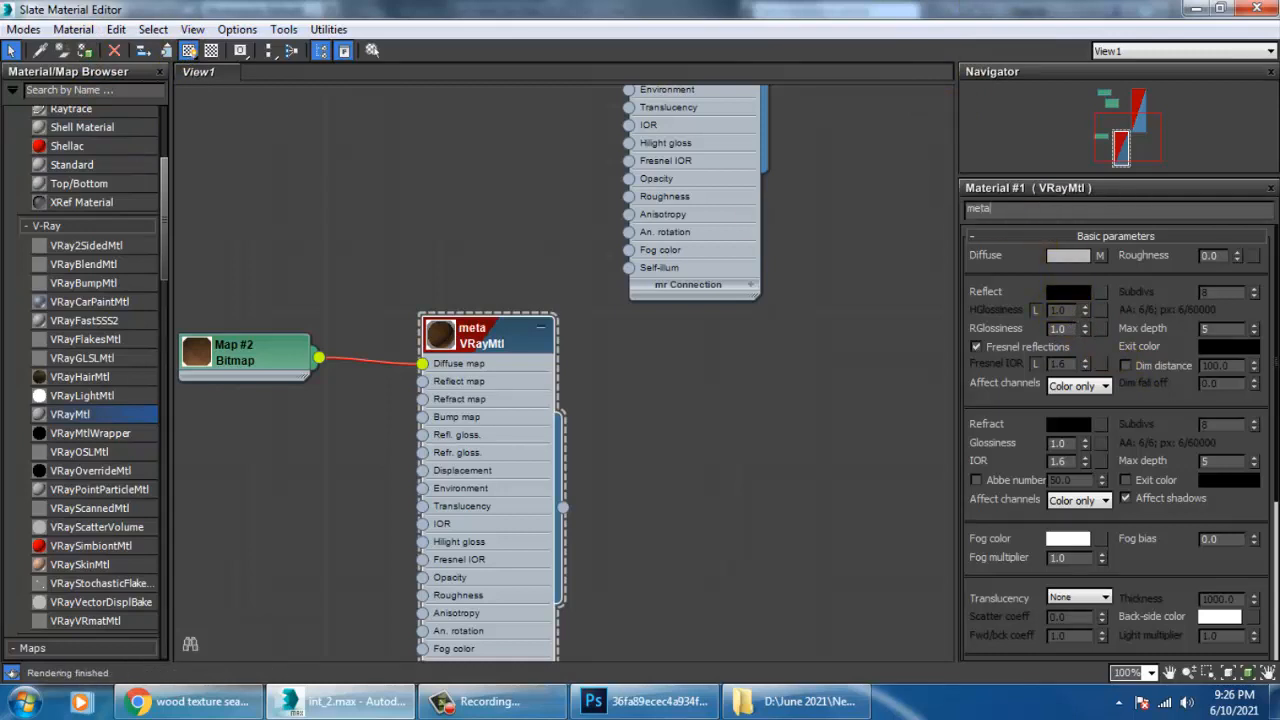
{"action": "double_click", "coordinate": [445, 345]}
{"action": "left_click", "coordinate": [1078, 295]}
{"action": "left_click_drag", "start_coordinate": [555, 122], "coordinate": [555, 165]}
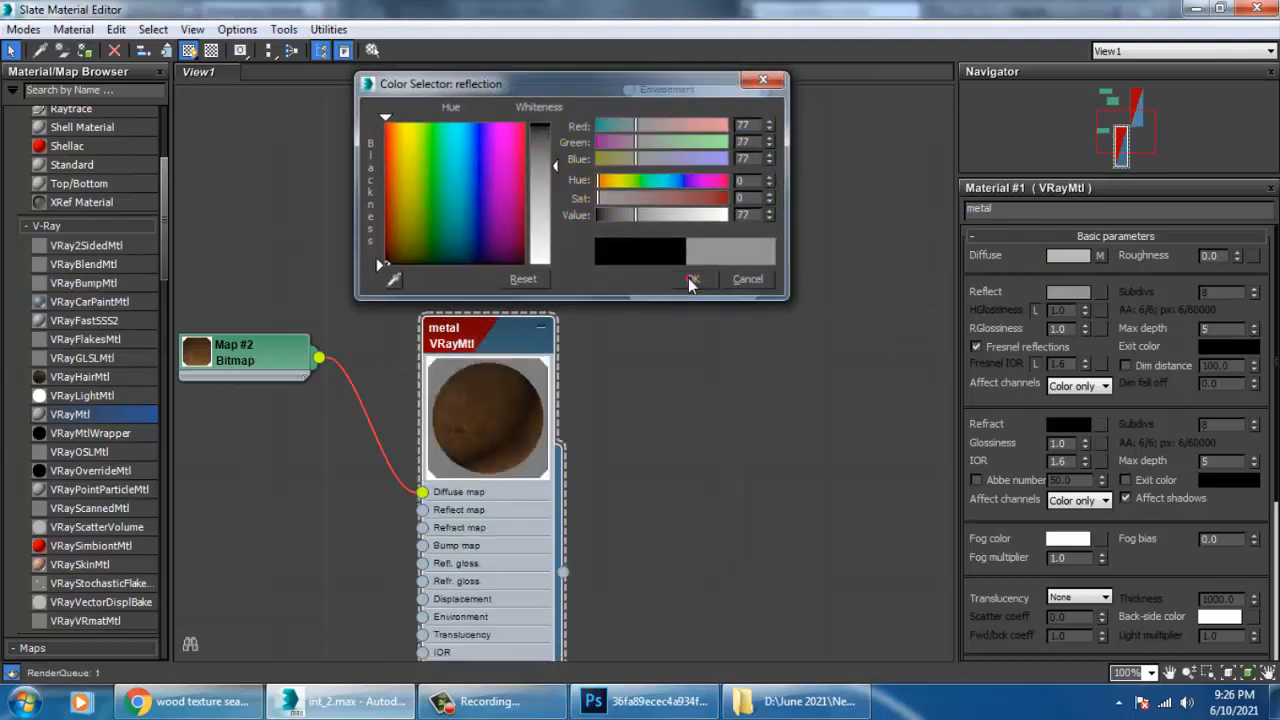
{"action": "left_click", "coordinate": [693, 279]}
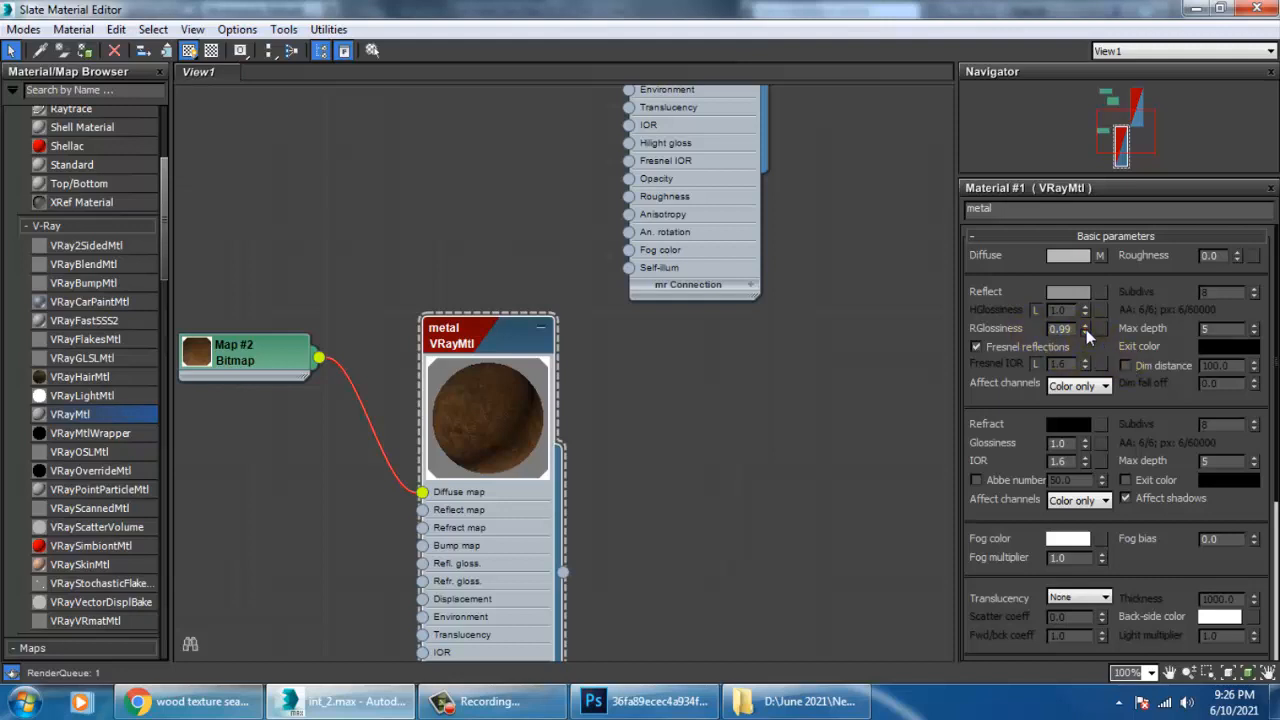
Set the metal material's reflection glossiness to 0.26 and its Fresnel IOR to 0.0, and return to the scene.
{"action": "left_click_drag", "start_coordinate": [1085, 329], "coordinate": [1105, 370]}
{"action": "scroll", "coordinate": [1099, 352], "scroll_direction": "down", "scroll_amount": 1}
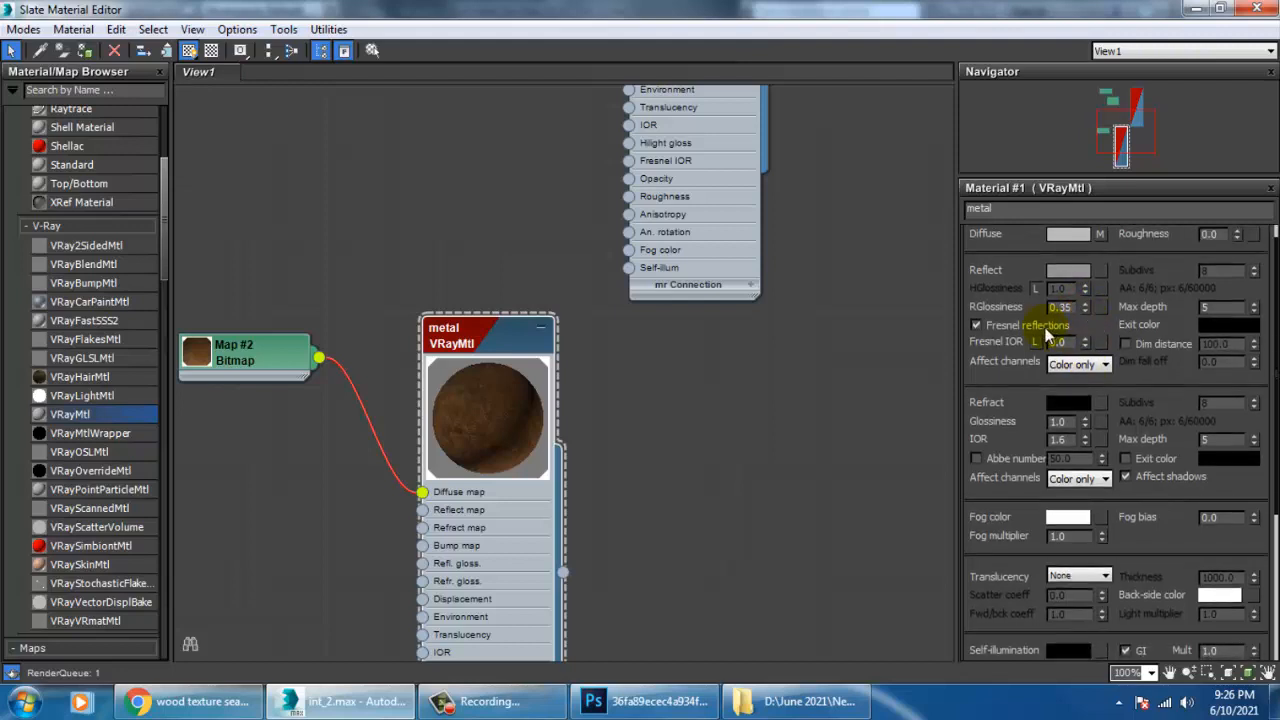
{"action": "left_click", "coordinate": [978, 326]}
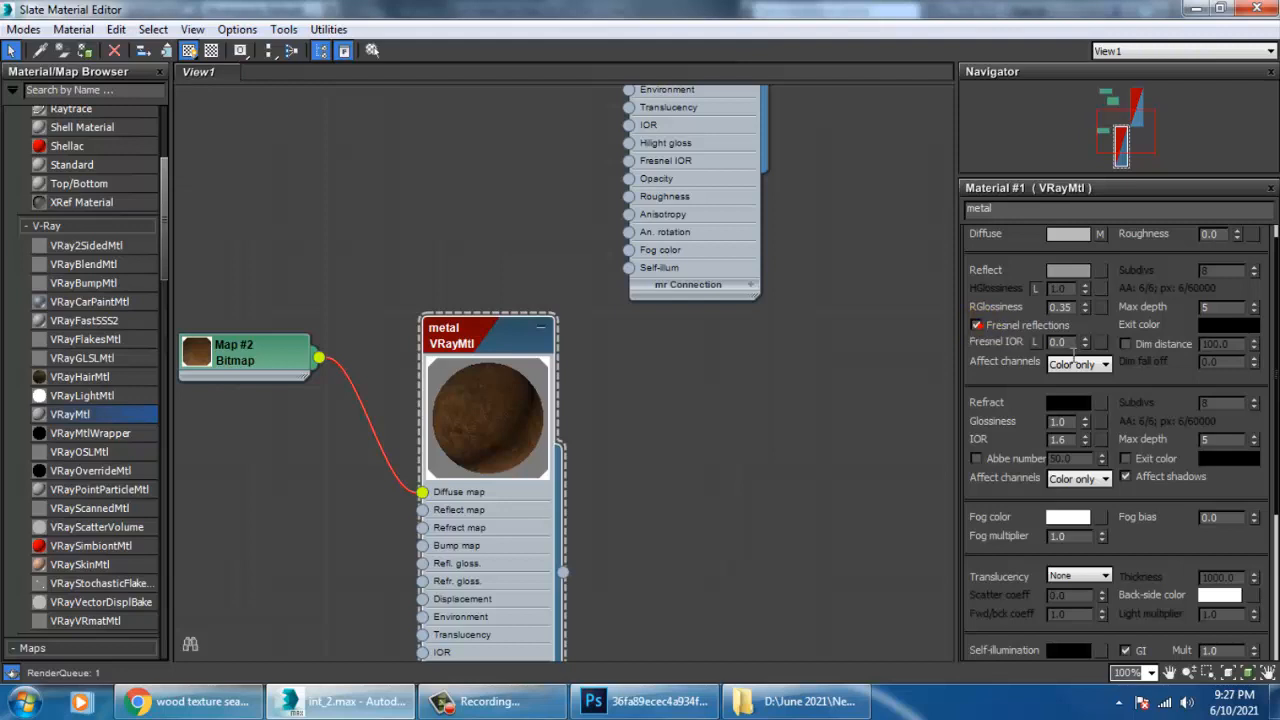
{"action": "scroll", "coordinate": [1100, 355], "scroll_direction": "down", "scroll_amount": 1}
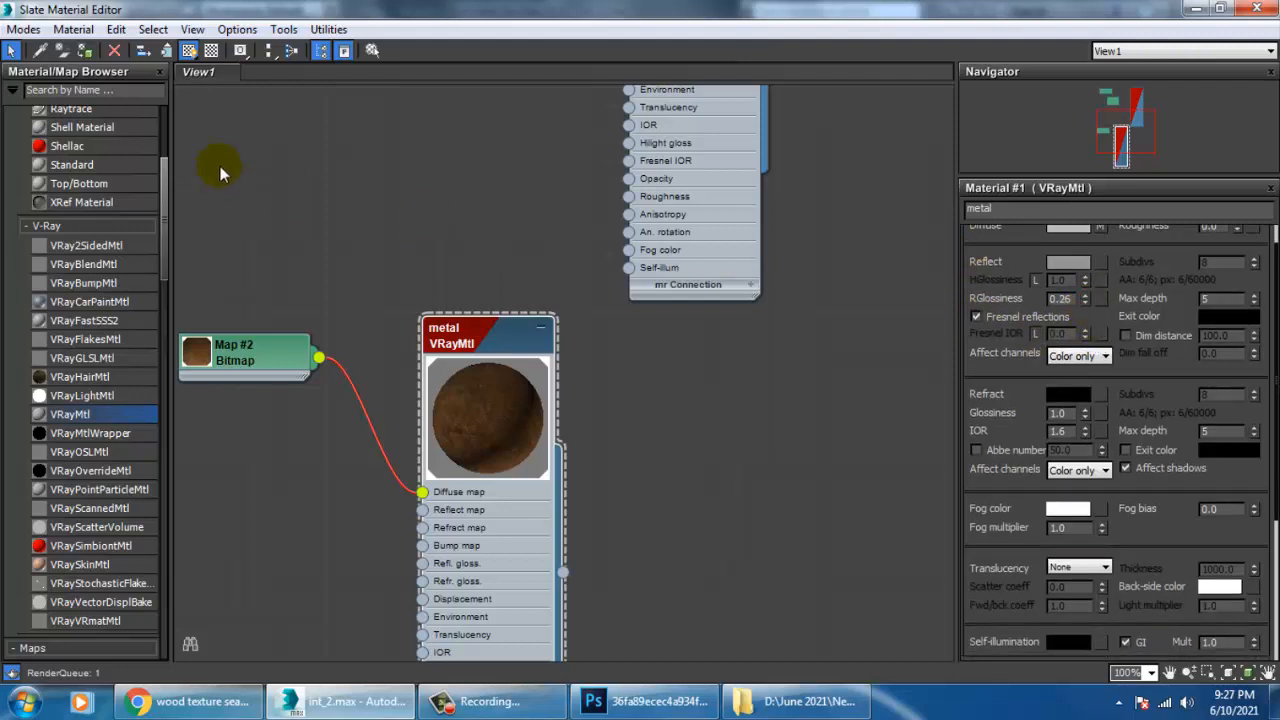
{"action": "left_click", "coordinate": [1256, 8]}
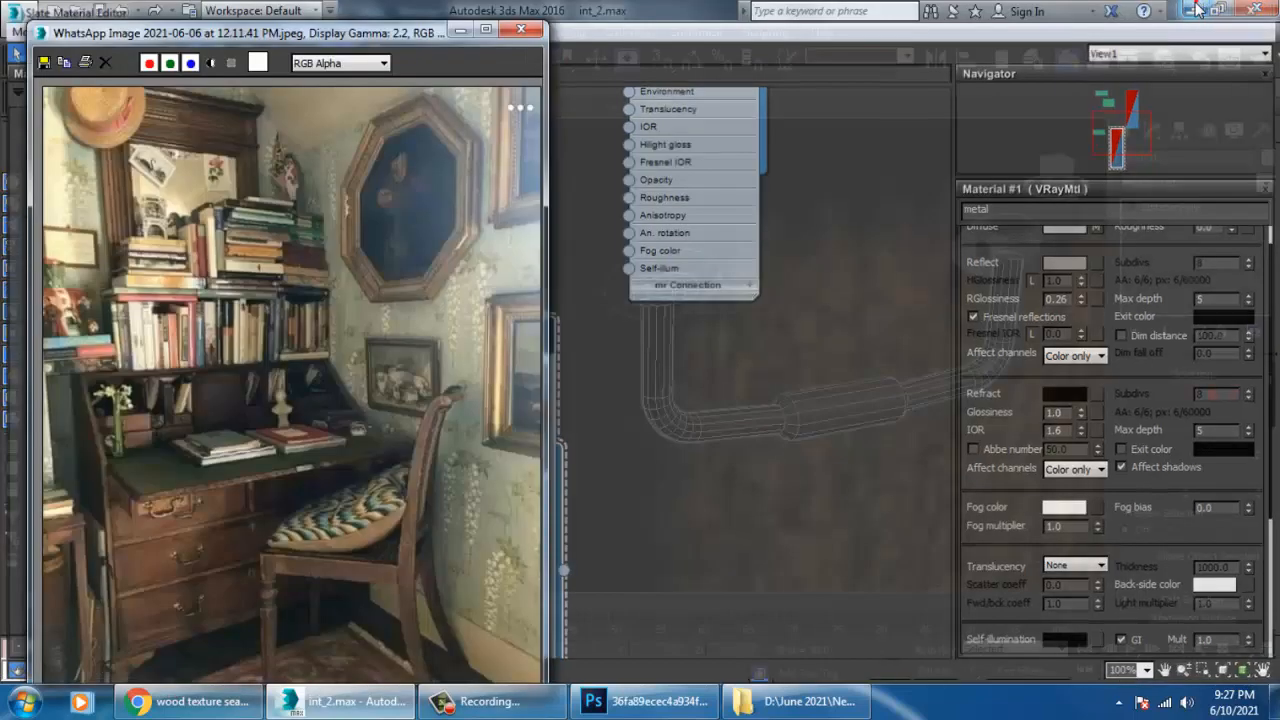
Add a UVW Map modifier to the selected drawer handle and set its mapping type to Cylindrical.
{"action": "left_click", "coordinate": [1160, 182]}
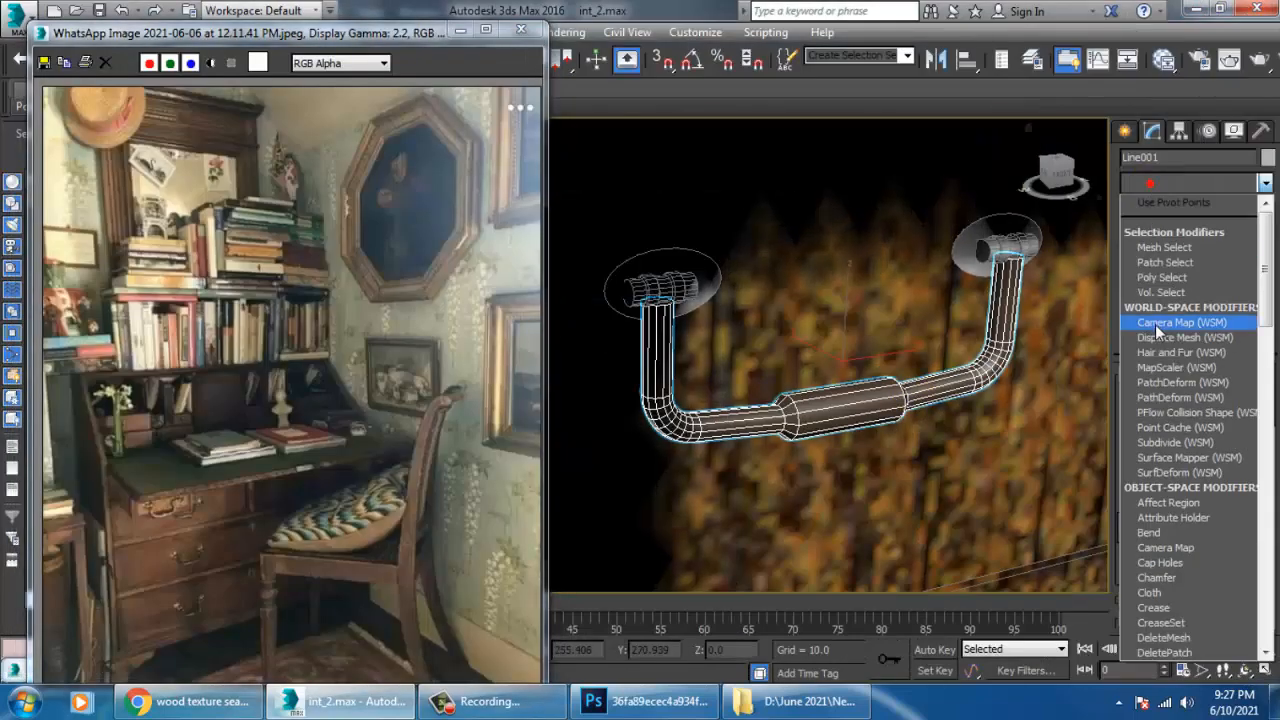
{"action": "key", "text": "u"}
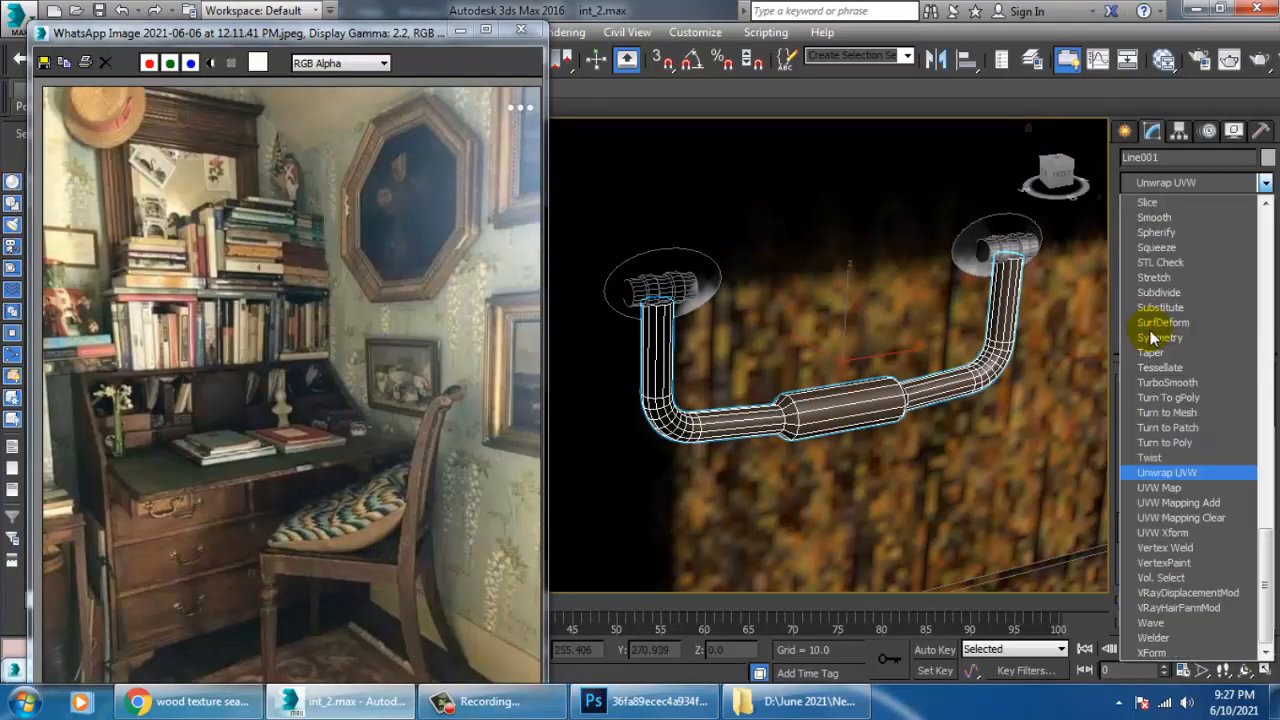
{"action": "left_click", "coordinate": [1150, 490]}
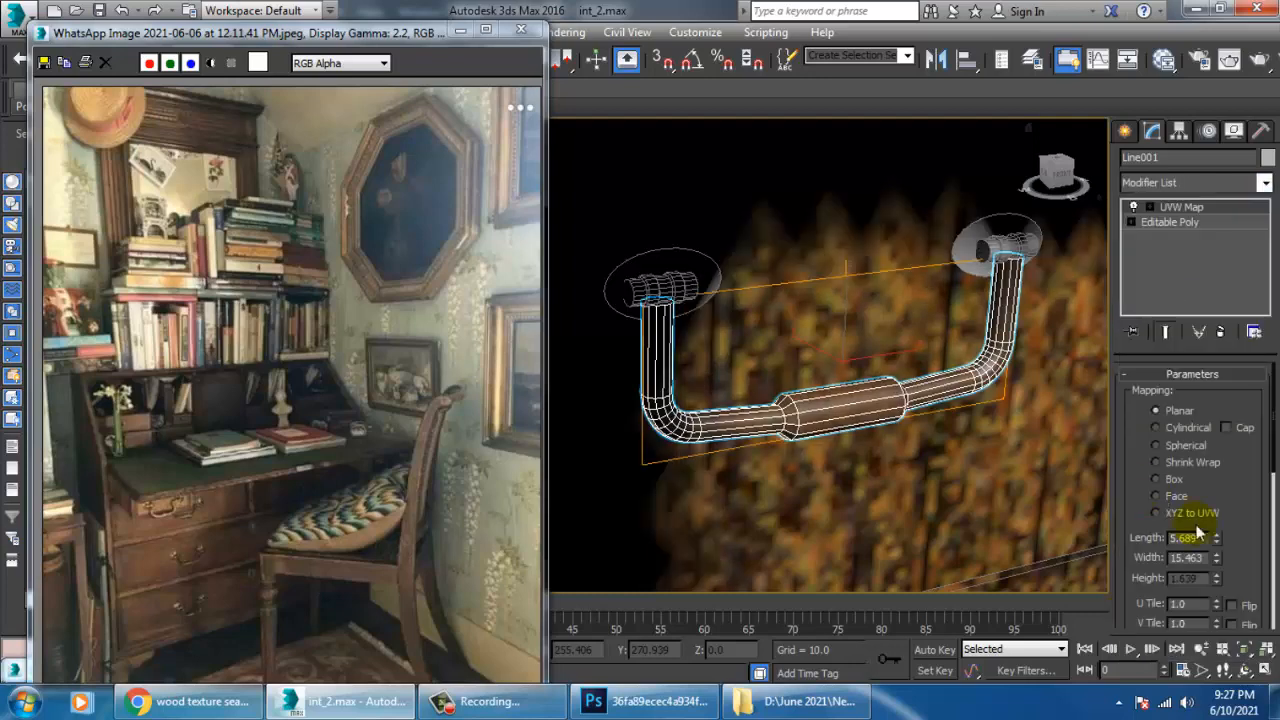
{"action": "left_click", "coordinate": [1157, 427]}
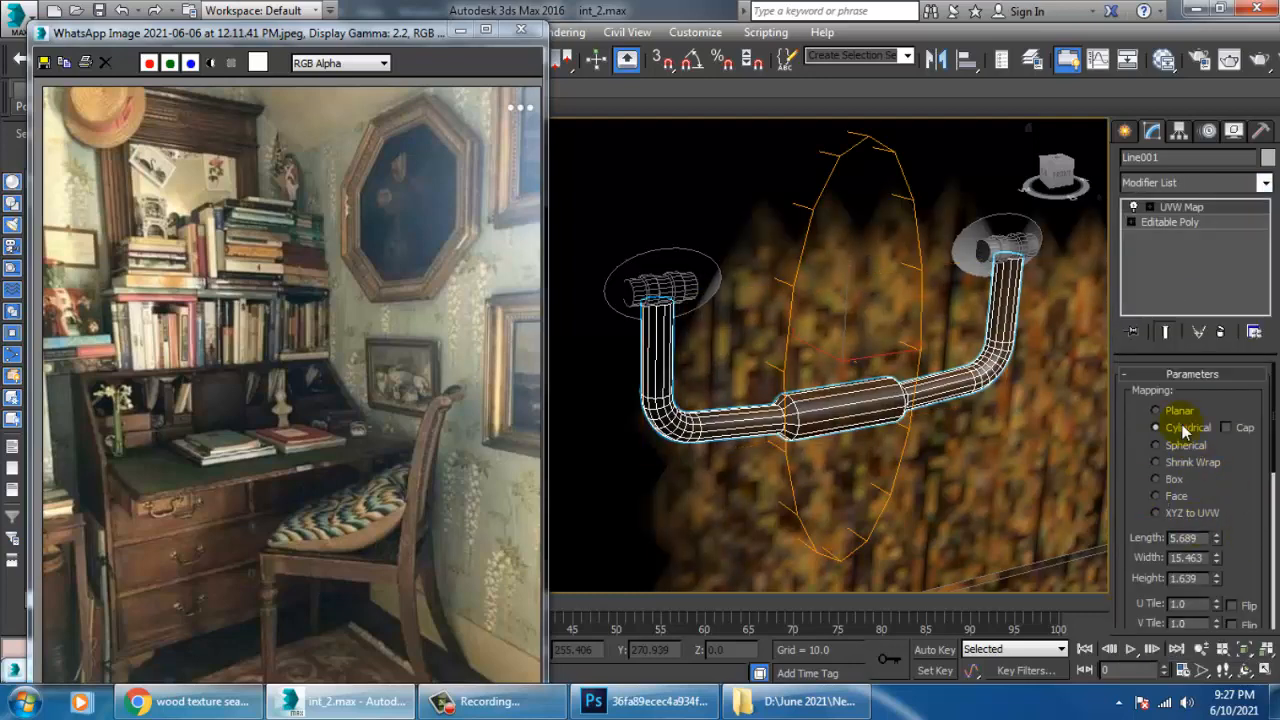
Align the handle's cylindrical mapping to the Y axis and fit it to the object.
{"action": "scroll", "coordinate": [1267, 530], "scroll_direction": "down", "scroll_amount": 5}
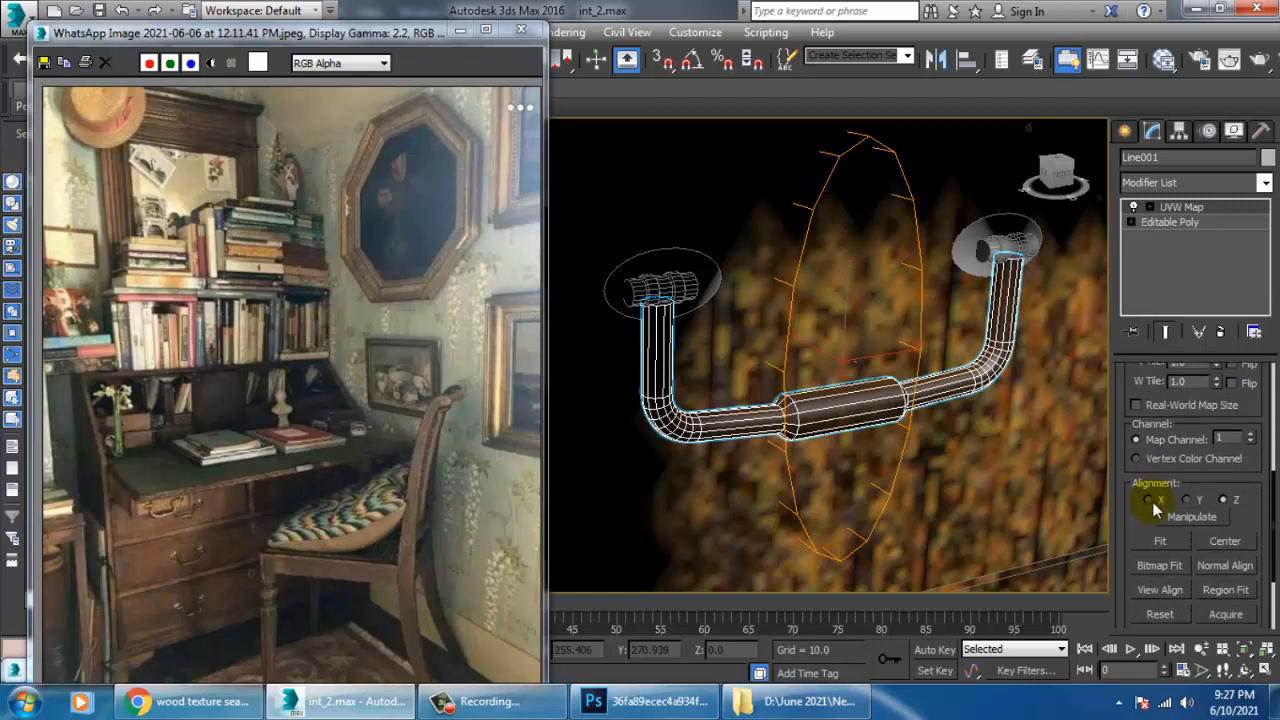
{"action": "left_click", "coordinate": [1149, 500]}
{"action": "left_click", "coordinate": [1187, 500]}
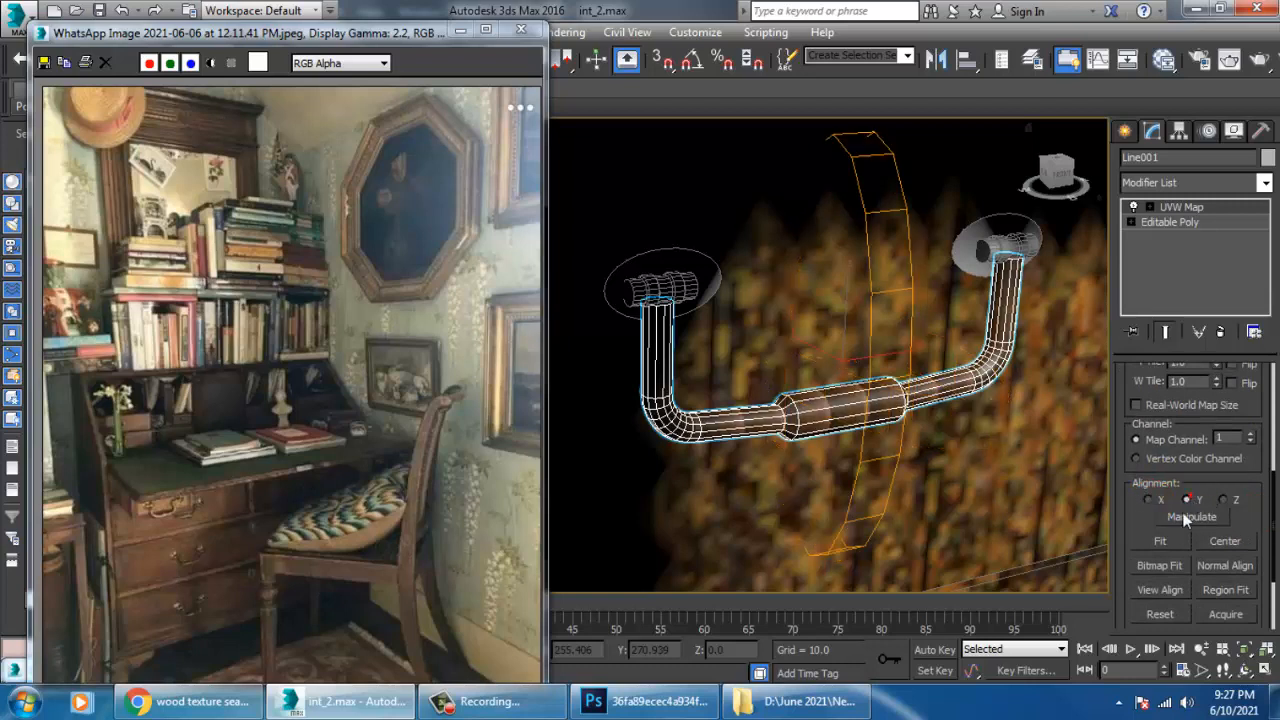
{"action": "left_click", "coordinate": [1157, 541]}
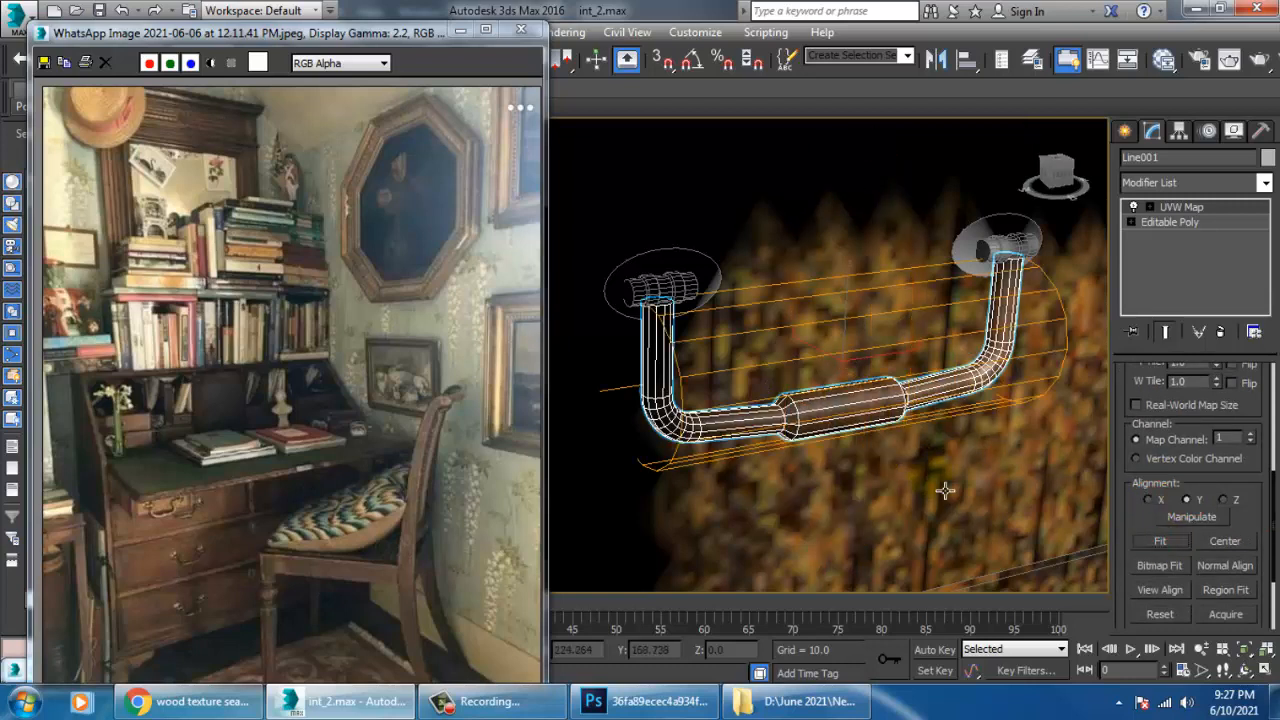
Hide the edged faces in the viewport and inspect the metal texture on the handle up close and from several angles.
{"action": "scroll", "coordinate": [977, 458], "scroll_direction": "down", "scroll_amount": 6}
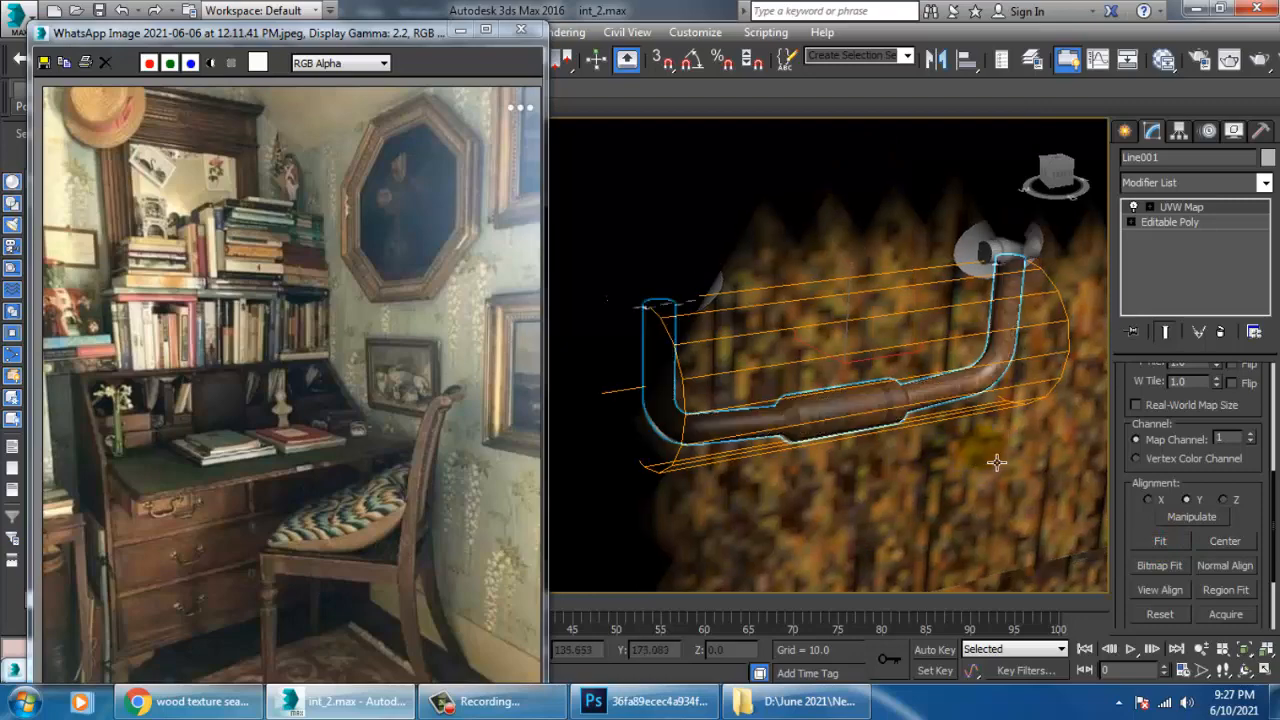
{"action": "scroll", "coordinate": [984, 430], "scroll_direction": "up", "scroll_amount": 8}
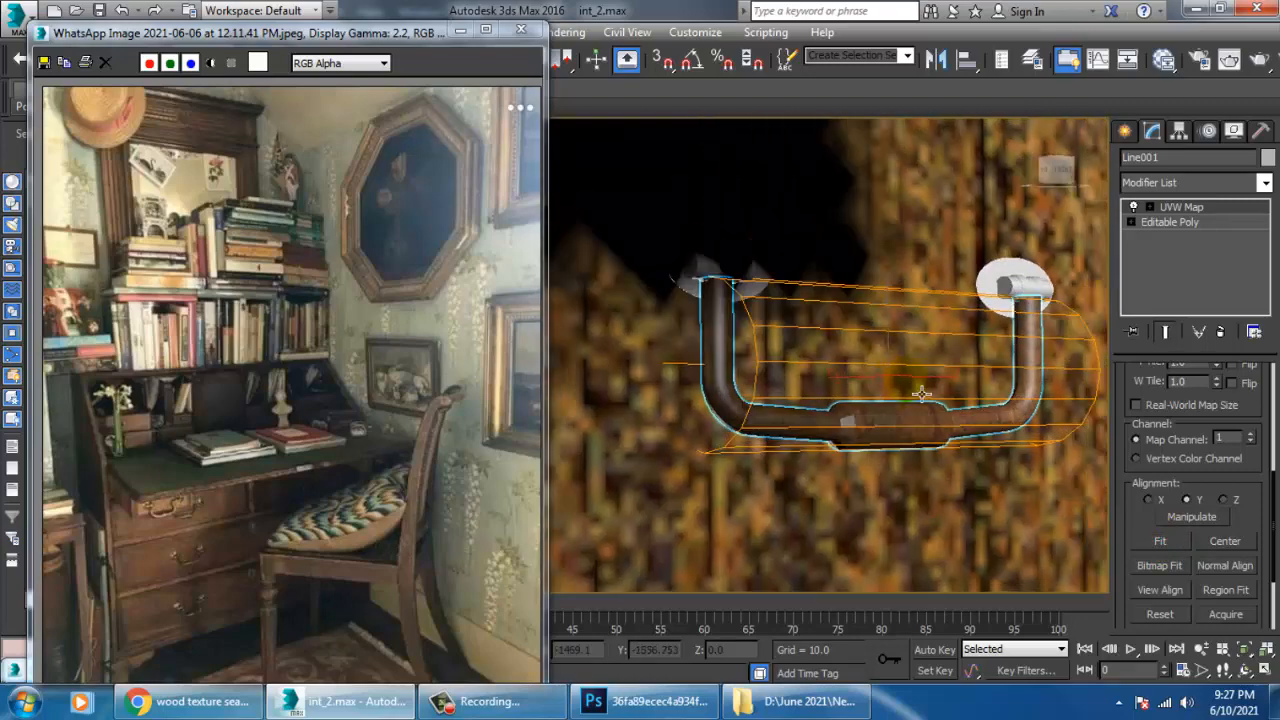
{"action": "scroll", "coordinate": [880, 437], "scroll_direction": "up", "scroll_amount": 8}
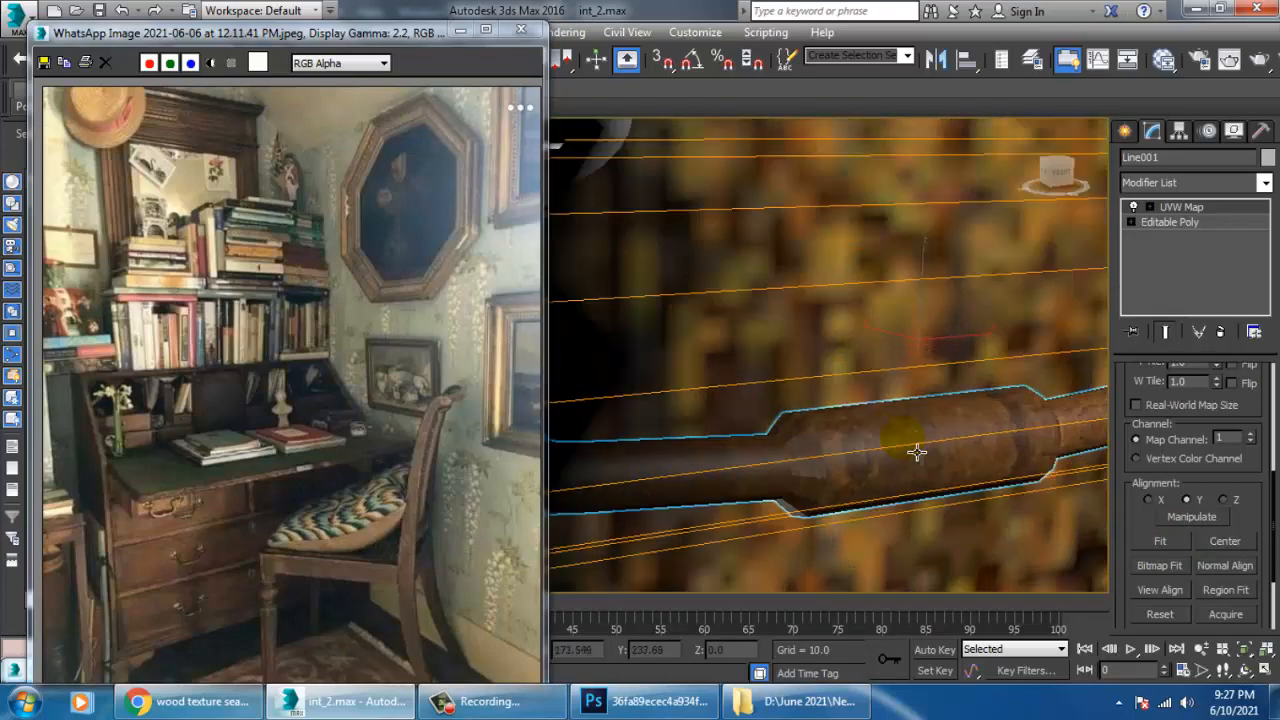
{"action": "scroll", "coordinate": [853, 447], "scroll_direction": "down", "scroll_amount": 10}
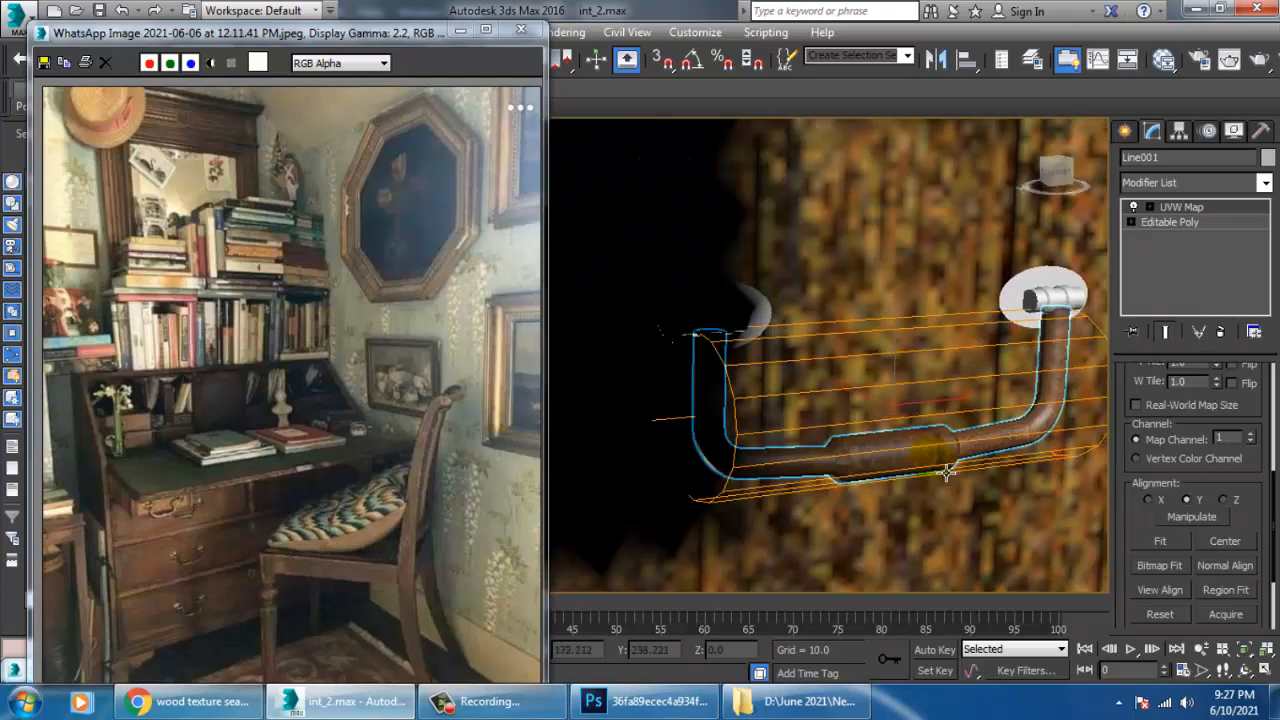
{"action": "scroll", "coordinate": [785, 388], "scroll_direction": "down", "scroll_amount": 10}
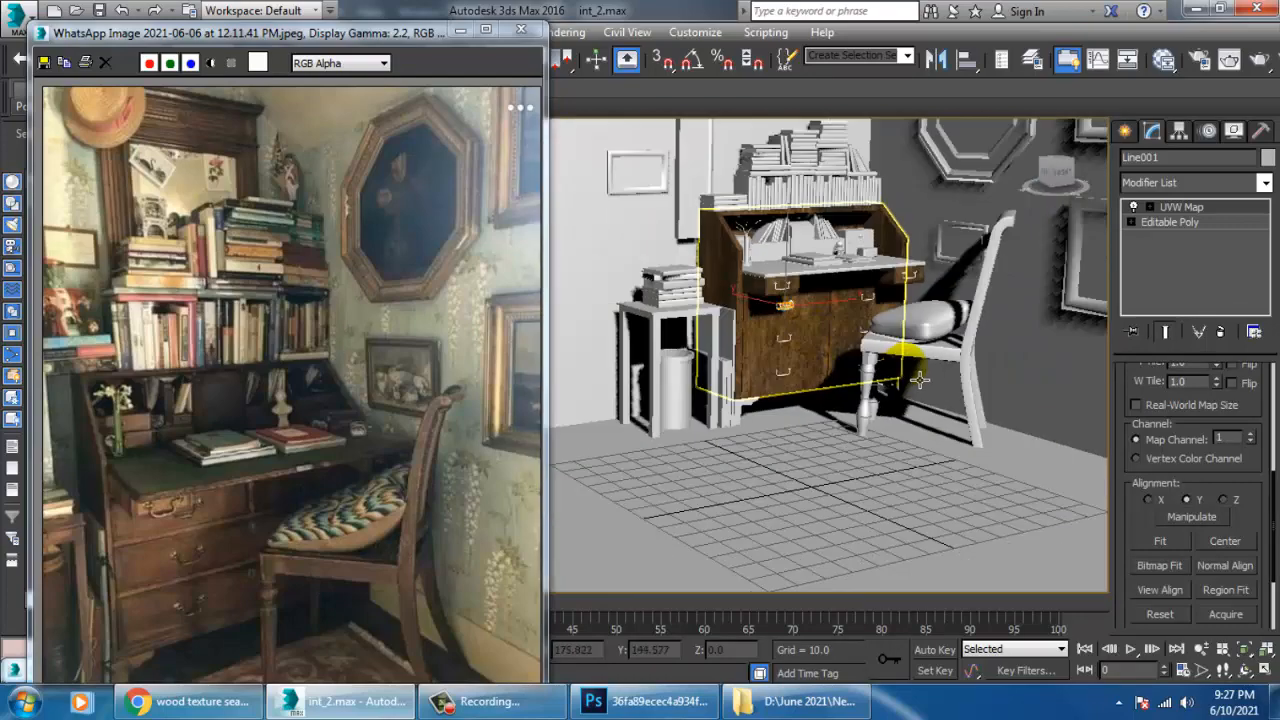
Render a test image of the desk with its wood drawers and handles.
{"action": "middle_click_drag", "start_coordinate": [777, 373], "coordinate": [889, 394]}
{"action": "scroll", "coordinate": [815, 386], "scroll_direction": "up", "scroll_amount": 3}
{"action": "middle_click_drag", "start_coordinate": [811, 386], "coordinate": [866, 409], "text": "alt"}
{"action": "scroll", "coordinate": [846, 392], "scroll_direction": "up", "scroll_amount": 3}
{"action": "mouse_move", "coordinate": [778, 335]}
{"action": "middle_mouse_down", "text": "alt"}
{"action": "mouse_move", "coordinate": [818, 323]}
{"action": "mouse_move", "coordinate": [846, 337]}
{"action": "mouse_move", "coordinate": [768, 346]}
{"action": "middle_mouse_up", "text": "alt"}
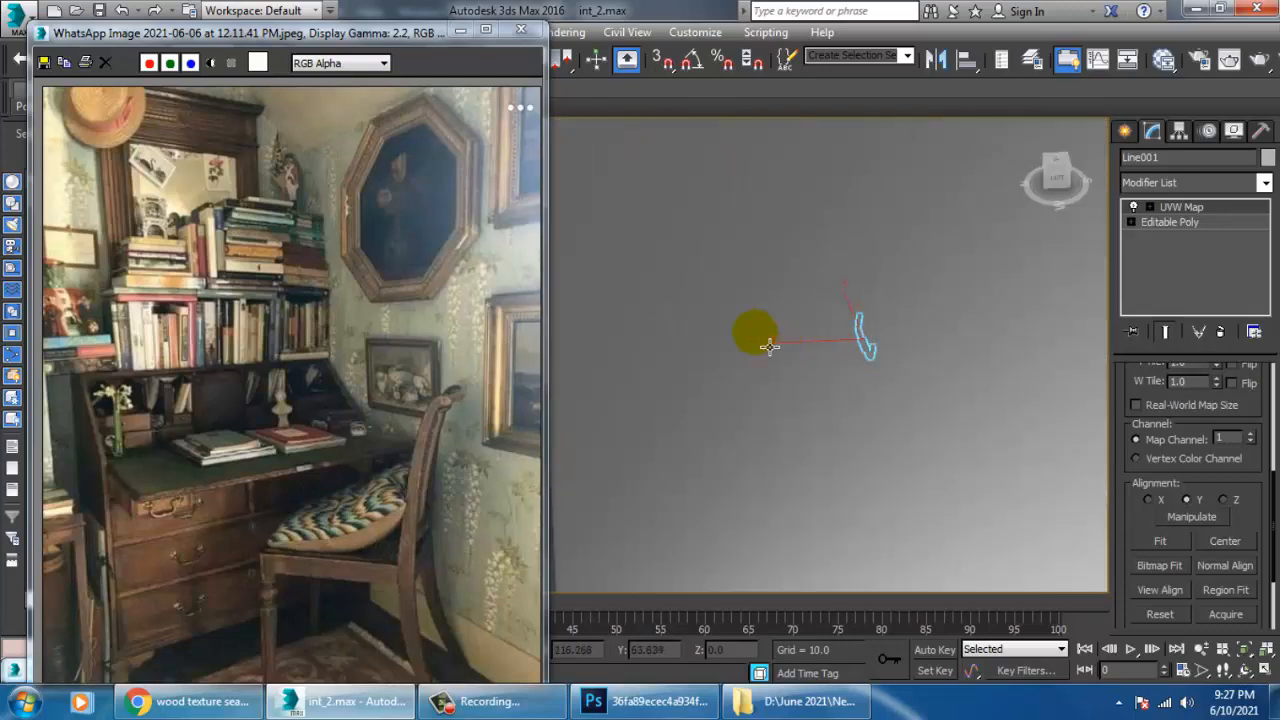
{"action": "middle_click_drag", "start_coordinate": [862, 366], "coordinate": [871, 280], "text": "alt"}
{"action": "scroll", "coordinate": [762, 335], "scroll_direction": "down", "scroll_amount": 5}
{"action": "scroll", "coordinate": [886, 300], "scroll_direction": "up", "scroll_amount": 3}
{"action": "left_click", "coordinate": [565, 32]}
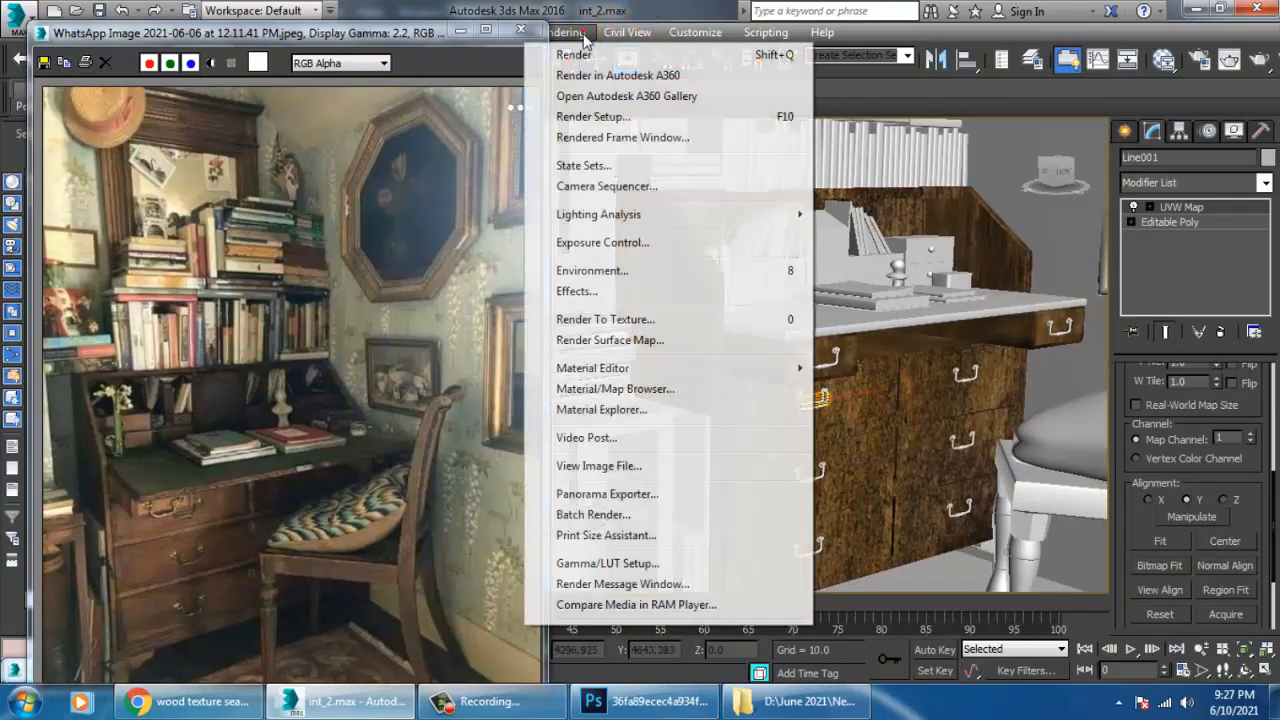
{"action": "left_click", "coordinate": [585, 49]}
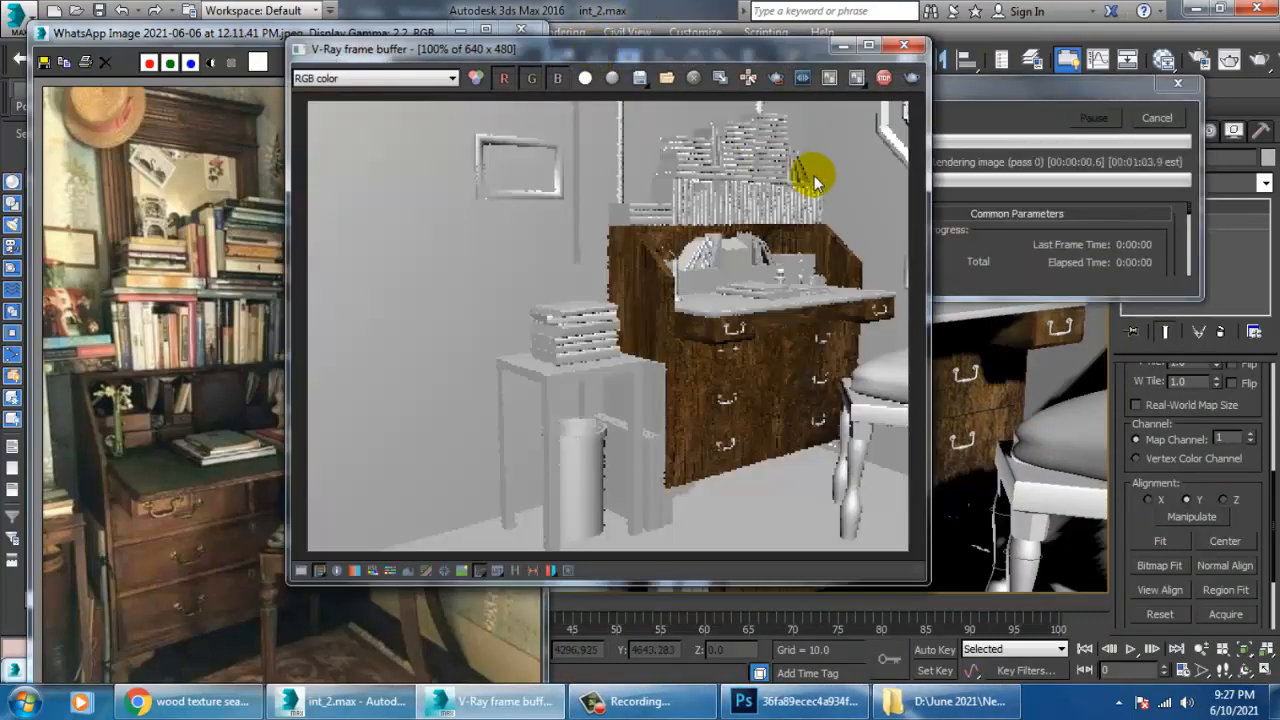
Close the rendered image, uncover the viewport around the selected drawer handle and set its display style to Shaded.
{"action": "left_click", "coordinate": [905, 46]}
{"action": "scroll", "coordinate": [807, 426], "scroll_direction": "up", "scroll_amount": 8}
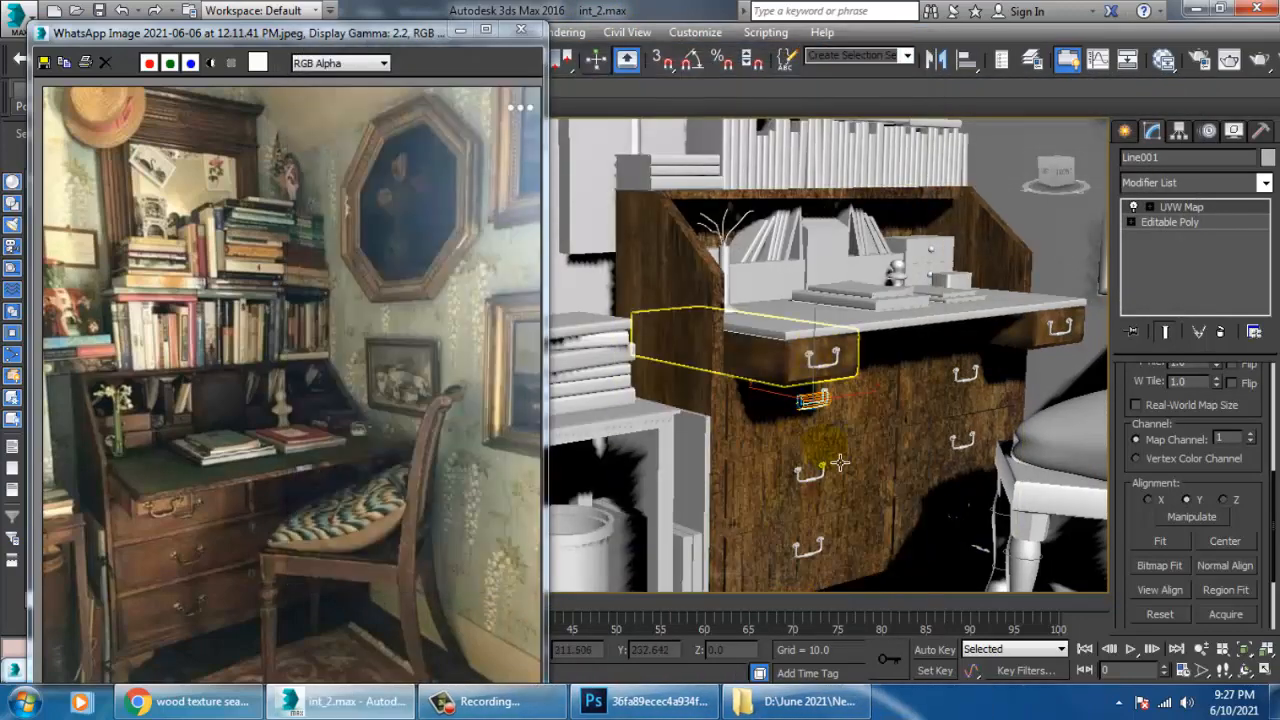
{"action": "scroll", "coordinate": [840, 358], "scroll_direction": "up", "scroll_amount": 6}
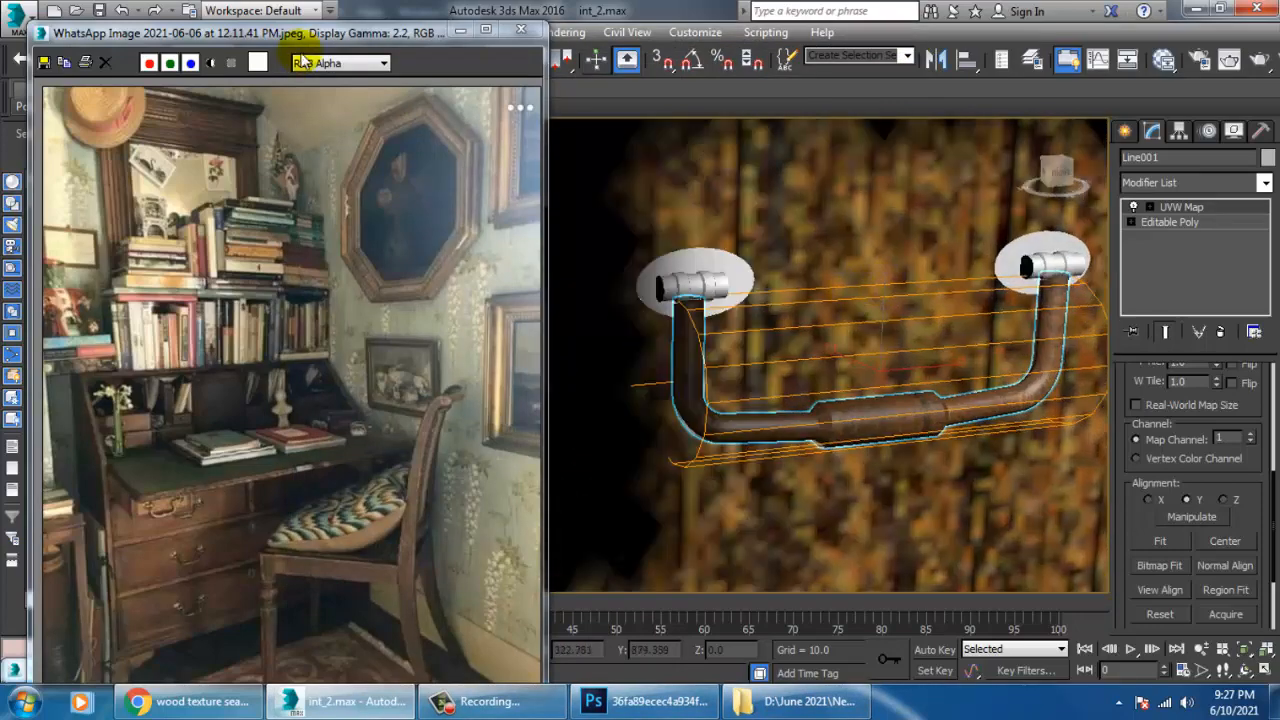
{"action": "left_click_drag", "start_coordinate": [337, 34], "coordinate": [340, 264]}
{"action": "left_click", "coordinate": [237, 137]}
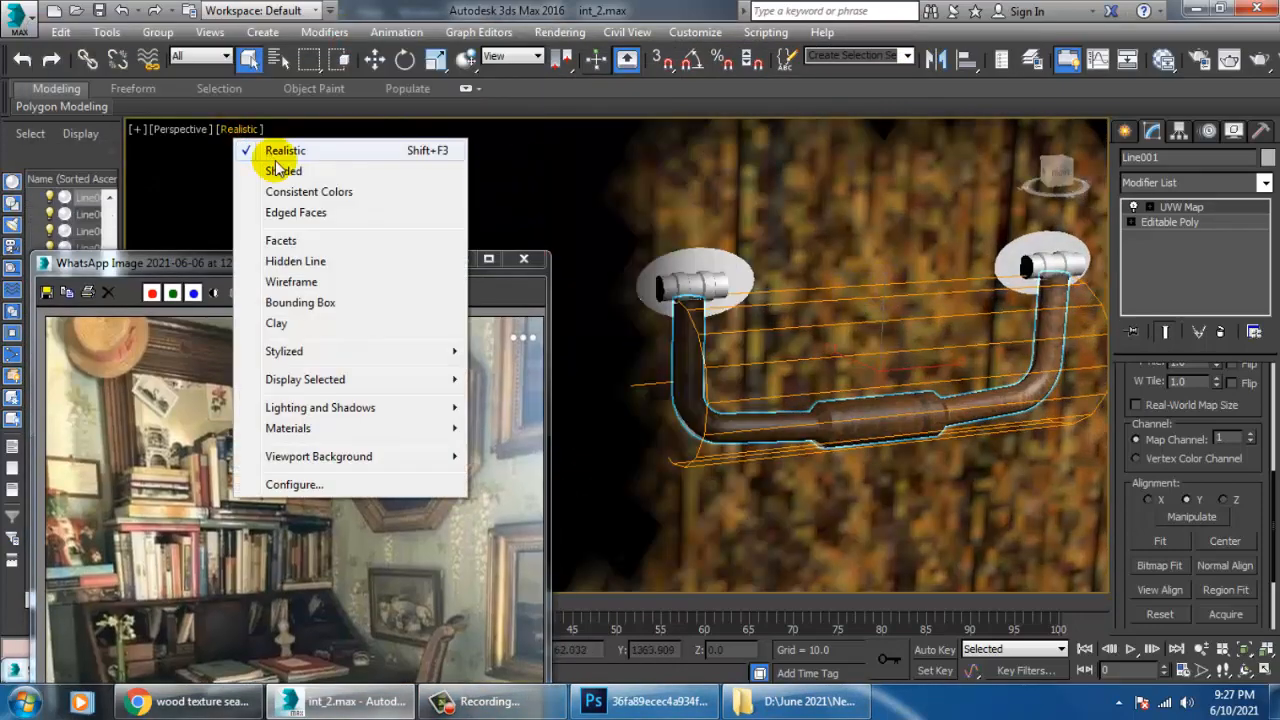
{"action": "left_click", "coordinate": [300, 172]}
Assign the metal material to the handle's two round mounting plates and two end cylinders.
{"action": "left_click", "coordinate": [745, 283]}
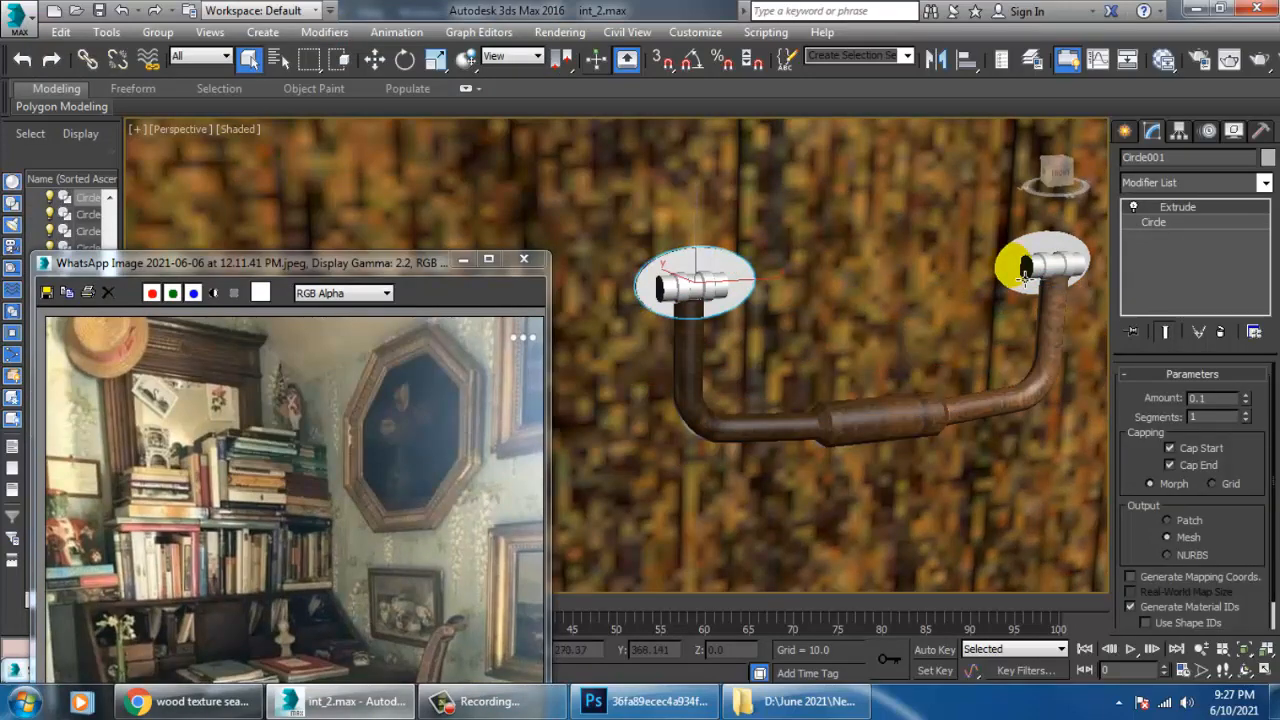
{"action": "left_click", "coordinate": [1040, 262], "text": "ctrl"}
{"action": "left_click", "coordinate": [689, 290], "text": "ctrl"}
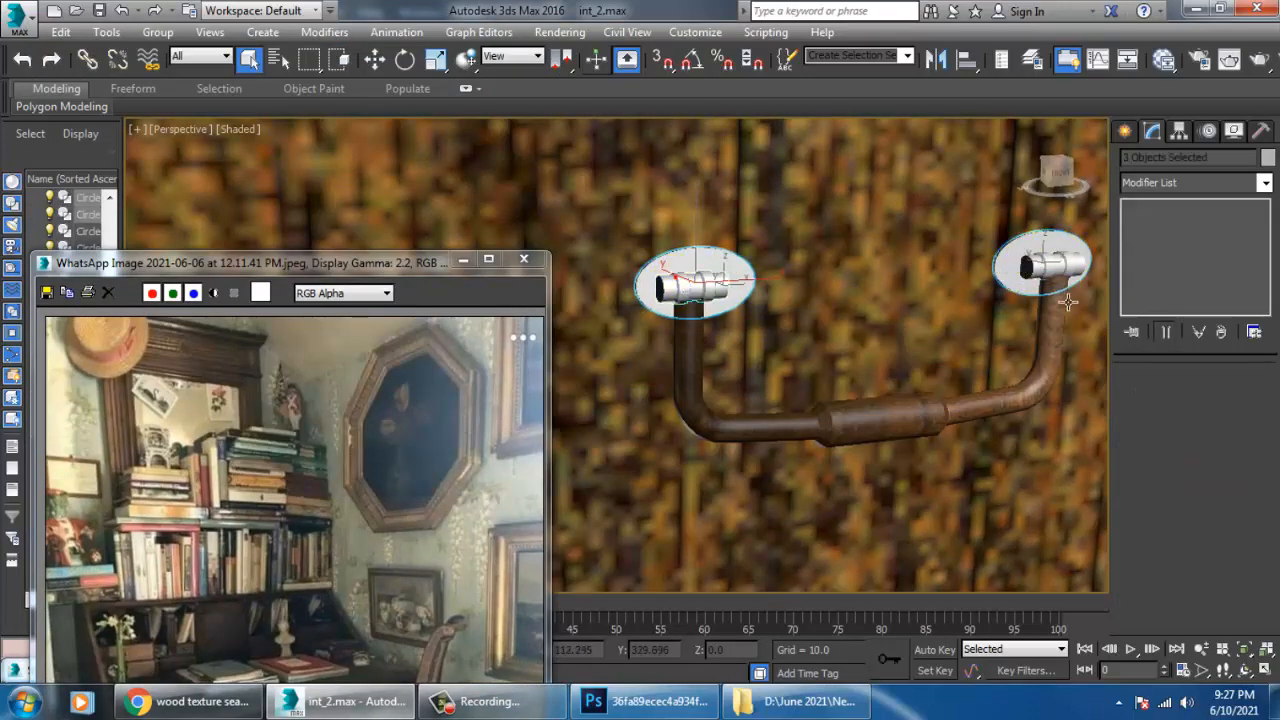
{"action": "left_click", "coordinate": [1040, 275], "text": "ctrl"}
{"action": "key", "text": "m"}
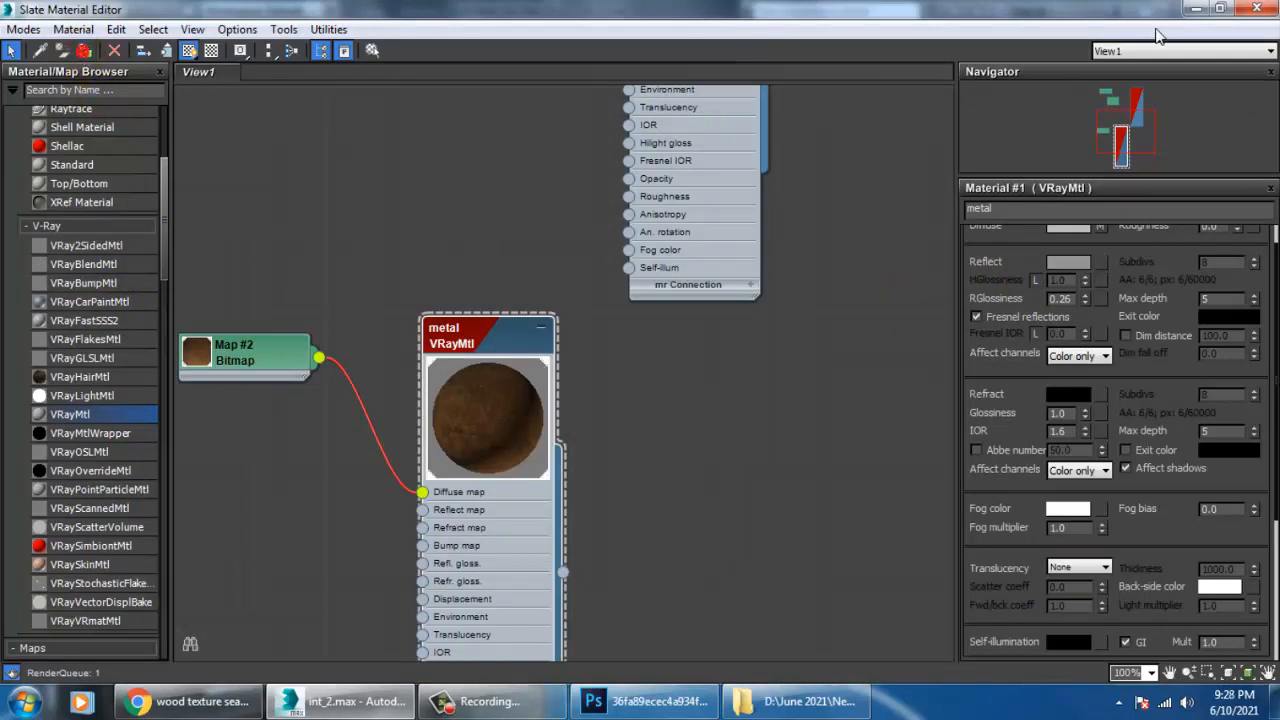
{"action": "left_click", "coordinate": [1196, 9]}
Add a UVW Map modifier to the round plate at the handle's left end and set its mapping to Cylindrical.
{"action": "left_click", "coordinate": [750, 281]}
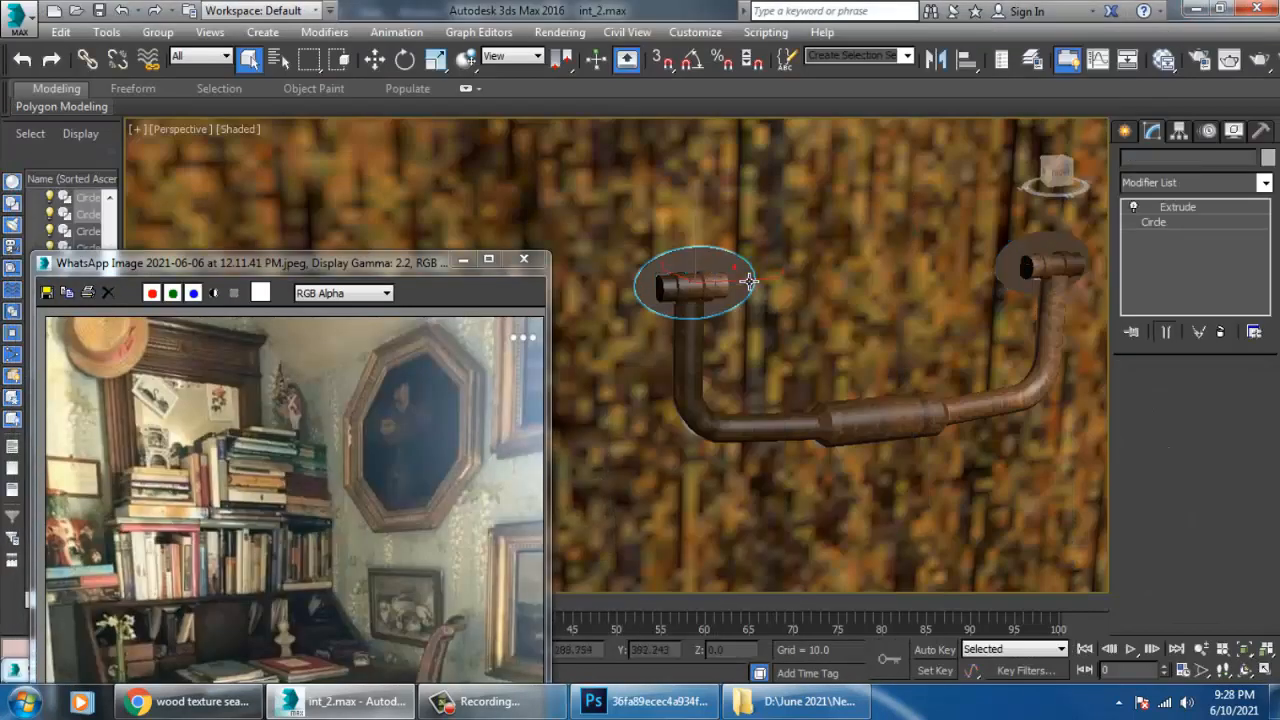
{"action": "left_click", "coordinate": [1185, 182]}
{"action": "scroll", "coordinate": [1183, 240], "scroll_direction": "down", "scroll_amount": 10}
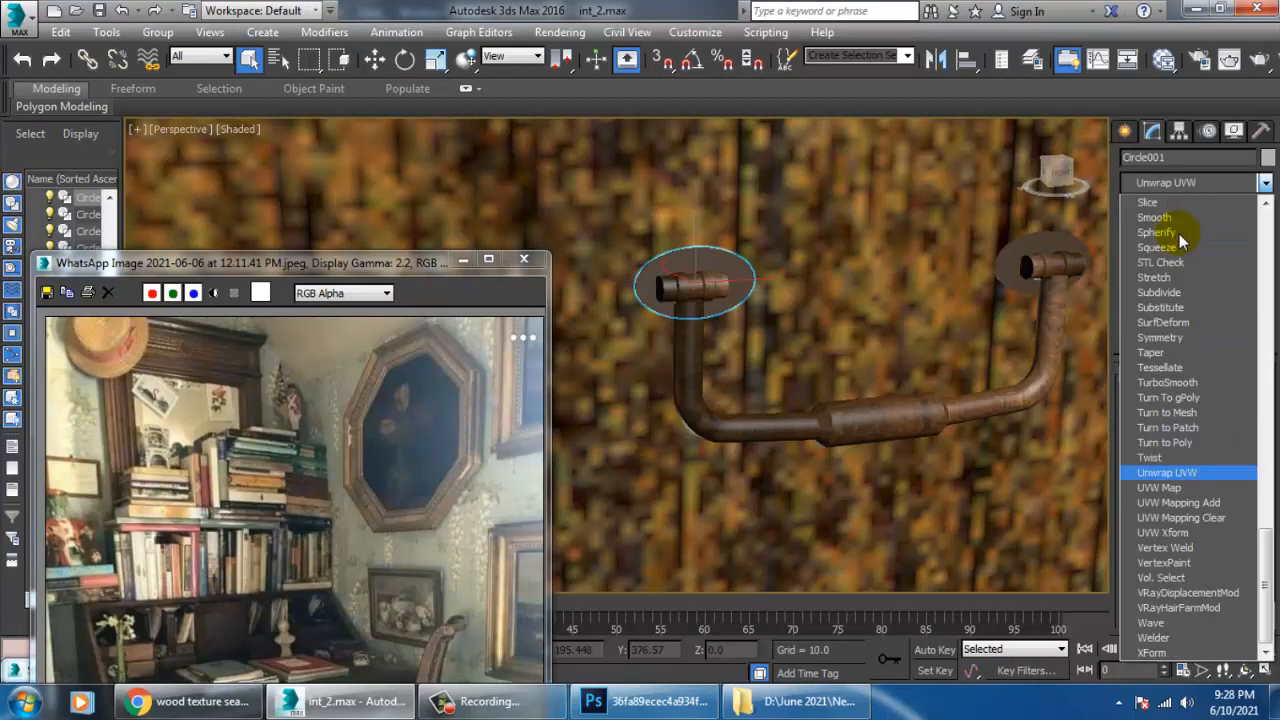
{"action": "left_click", "coordinate": [1214, 486]}
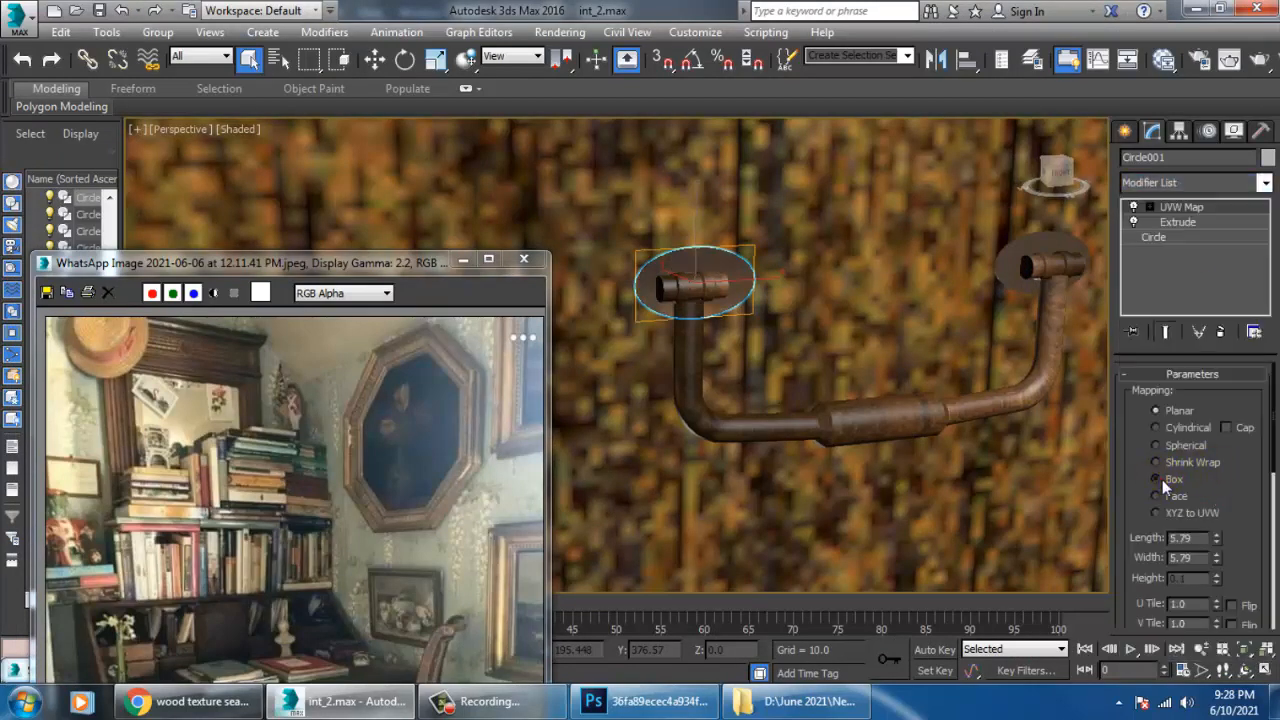
{"action": "left_click", "coordinate": [1184, 428]}
Try other alignment axes for the left plate's mapping, settle on the Z axis and fit it to the plate.
{"action": "left_click_drag", "start_coordinate": [1218, 580], "coordinate": [1257, 331]}
{"action": "left_click", "coordinate": [1165, 550]}
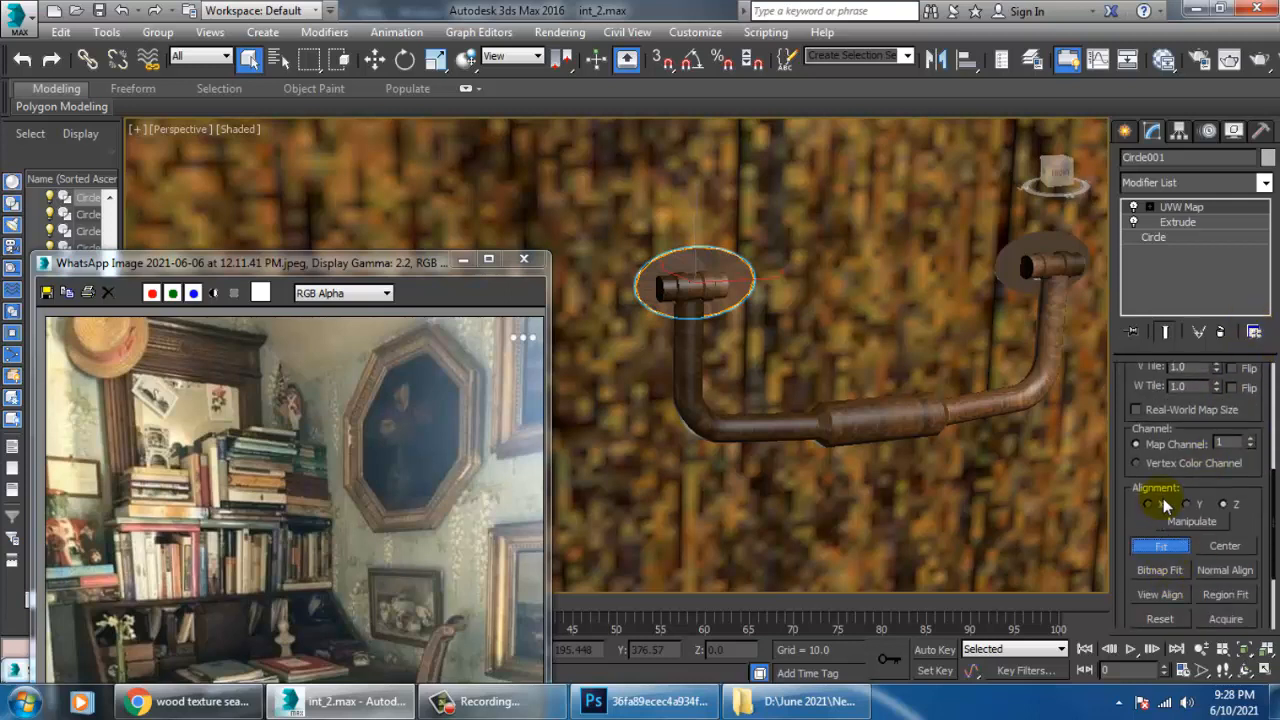
{"action": "left_click", "coordinate": [1162, 505]}
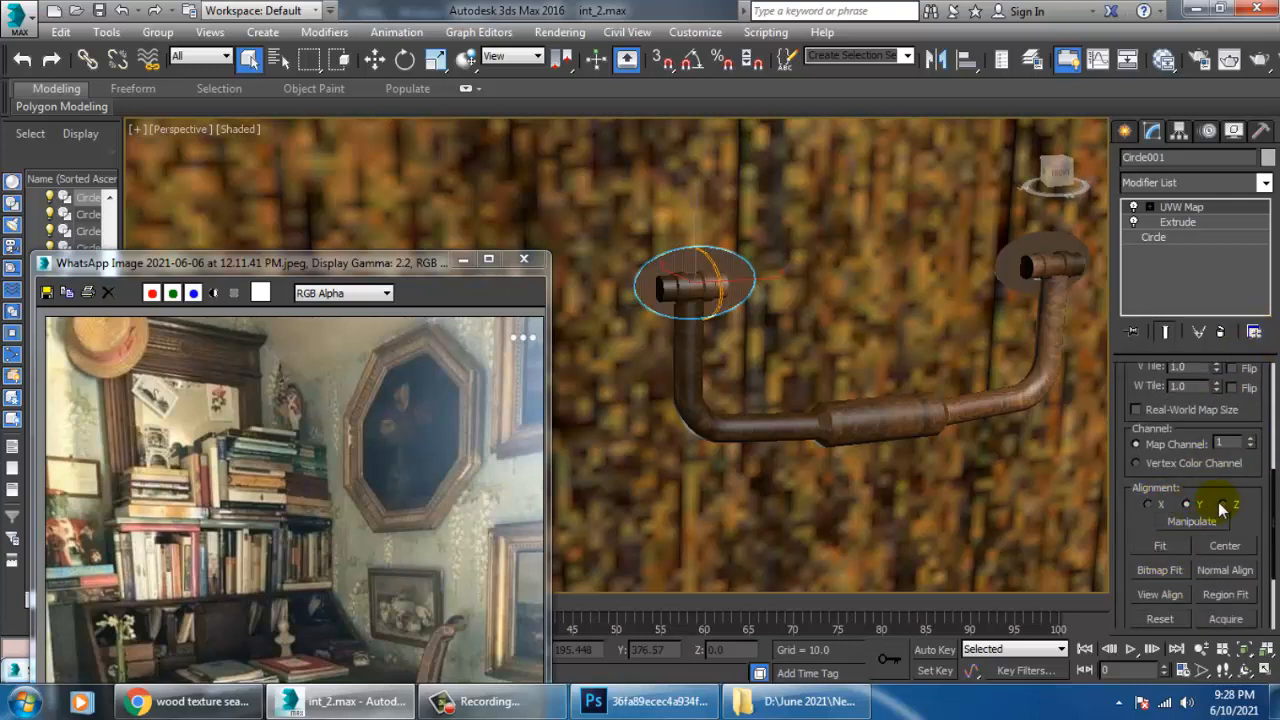
{"action": "left_click", "coordinate": [1226, 505]}
{"action": "left_click", "coordinate": [1160, 546]}
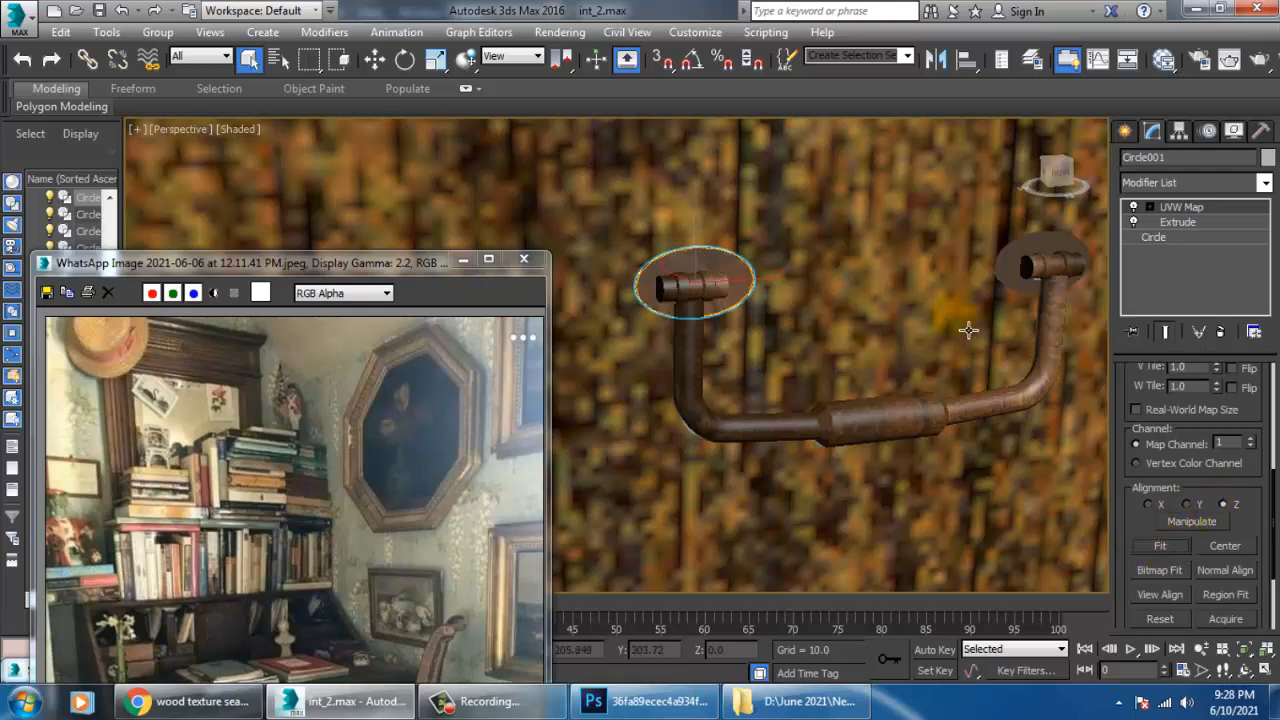
Add a UVW Map modifier with Cylindrical mapping to the round plate at the handle's right end.
{"action": "middle_click_drag", "start_coordinate": [971, 337], "coordinate": [926, 340]}
{"action": "left_click", "coordinate": [1008, 277]}
{"action": "left_click", "coordinate": [1155, 183]}
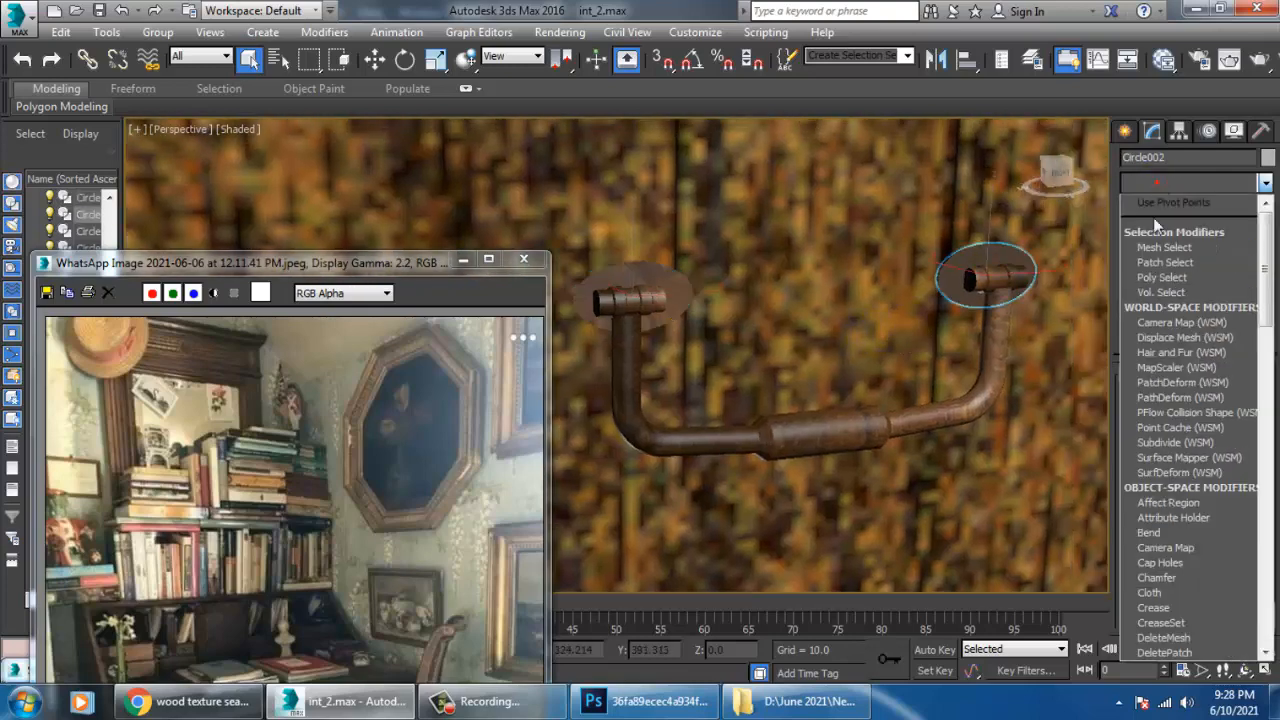
{"action": "scroll", "coordinate": [1200, 350], "scroll_direction": "down", "scroll_amount": 15}
{"action": "left_click", "coordinate": [1186, 489]}
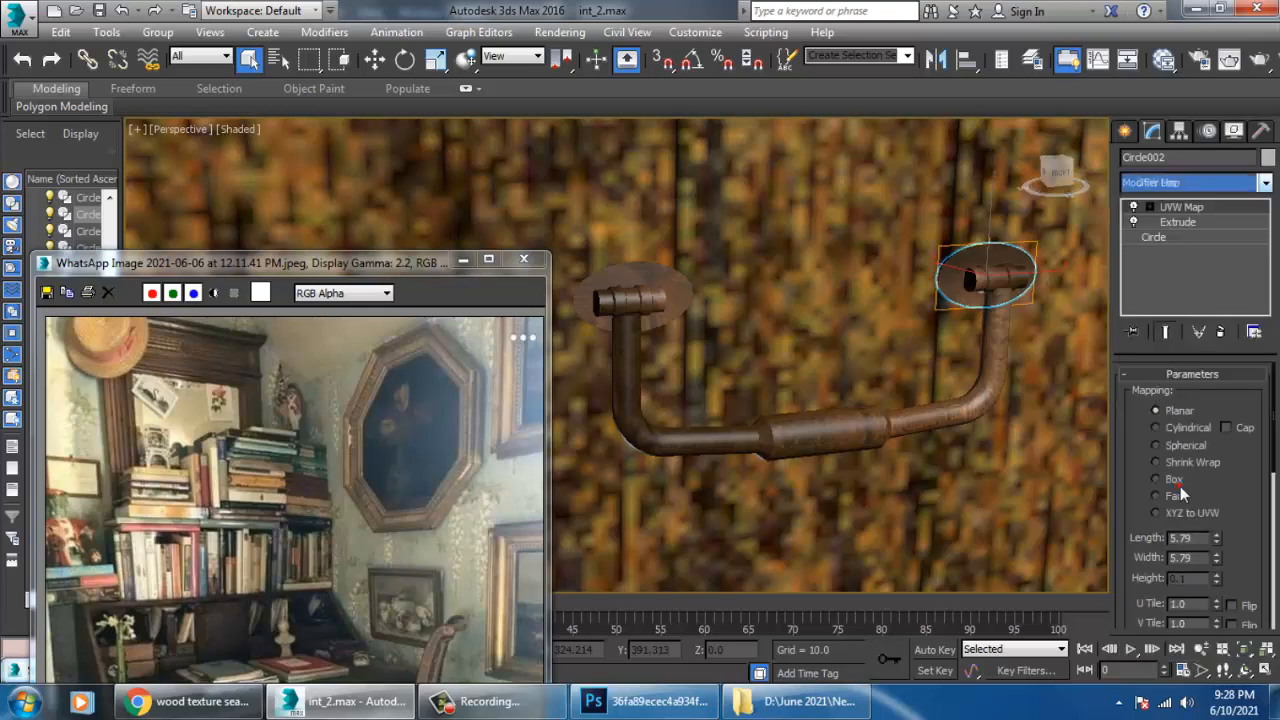
{"action": "left_click", "coordinate": [1185, 429]}
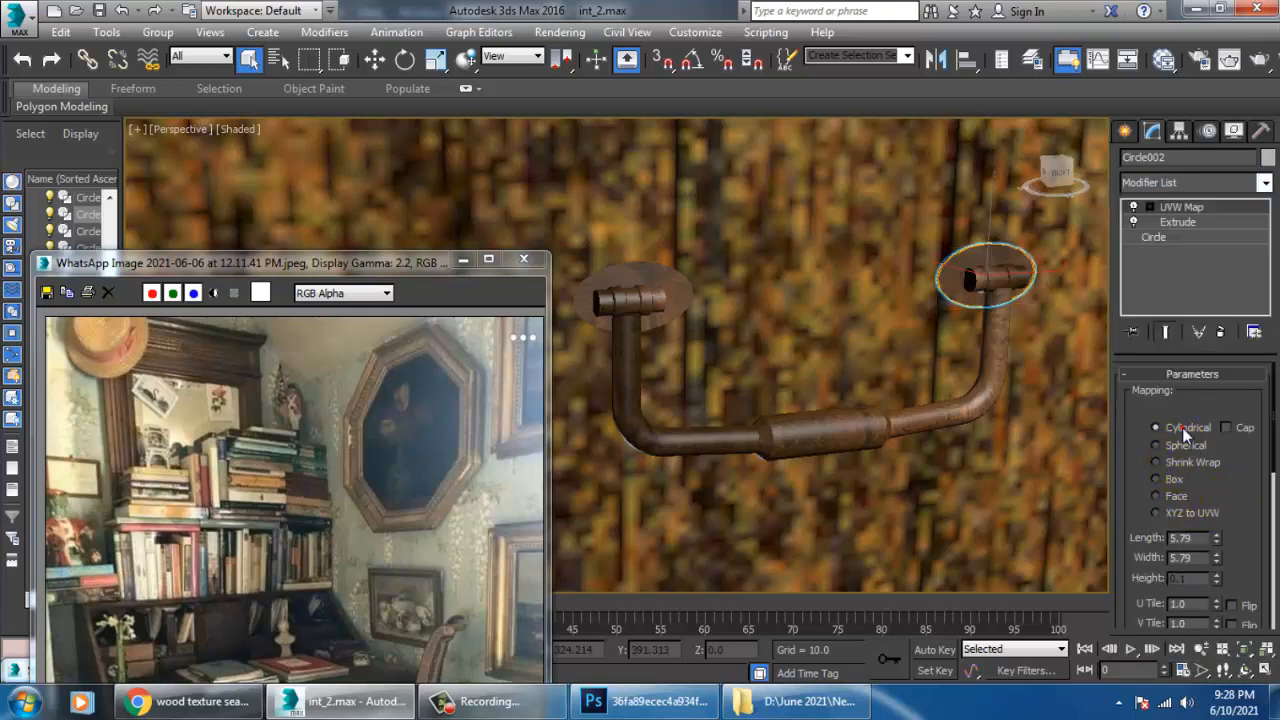
{"action": "left_click_drag", "start_coordinate": [1254, 508], "coordinate": [1251, 338]}
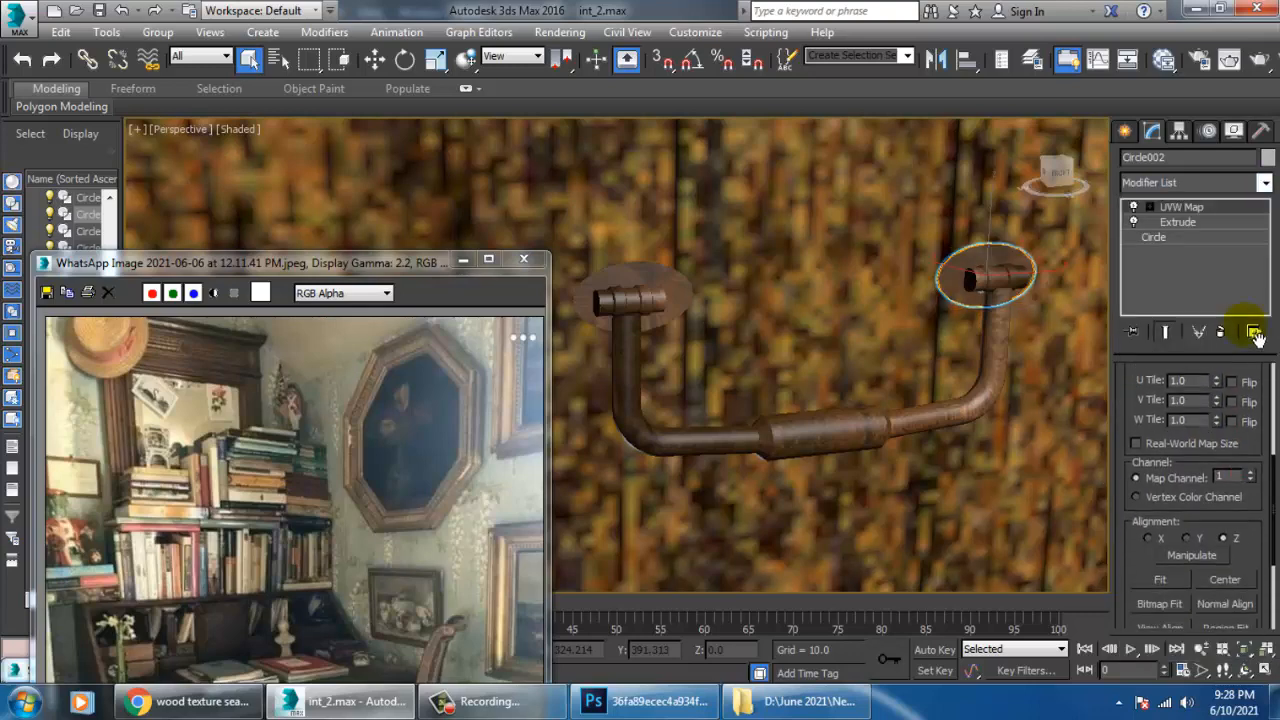
Add a UVW Map modifier to the right end cylinder, set it to Cylindrical and fit it to the object.
{"action": "left_click", "coordinate": [1003, 288]}
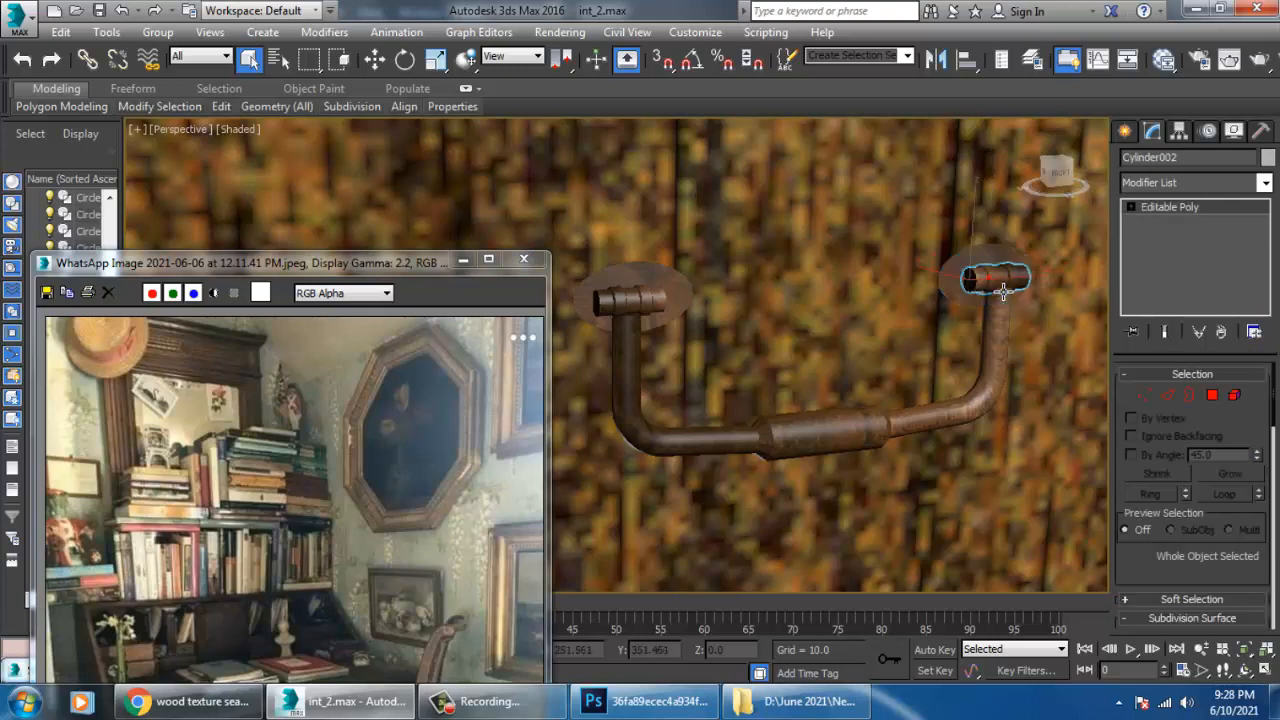
{"action": "left_click", "coordinate": [1190, 183]}
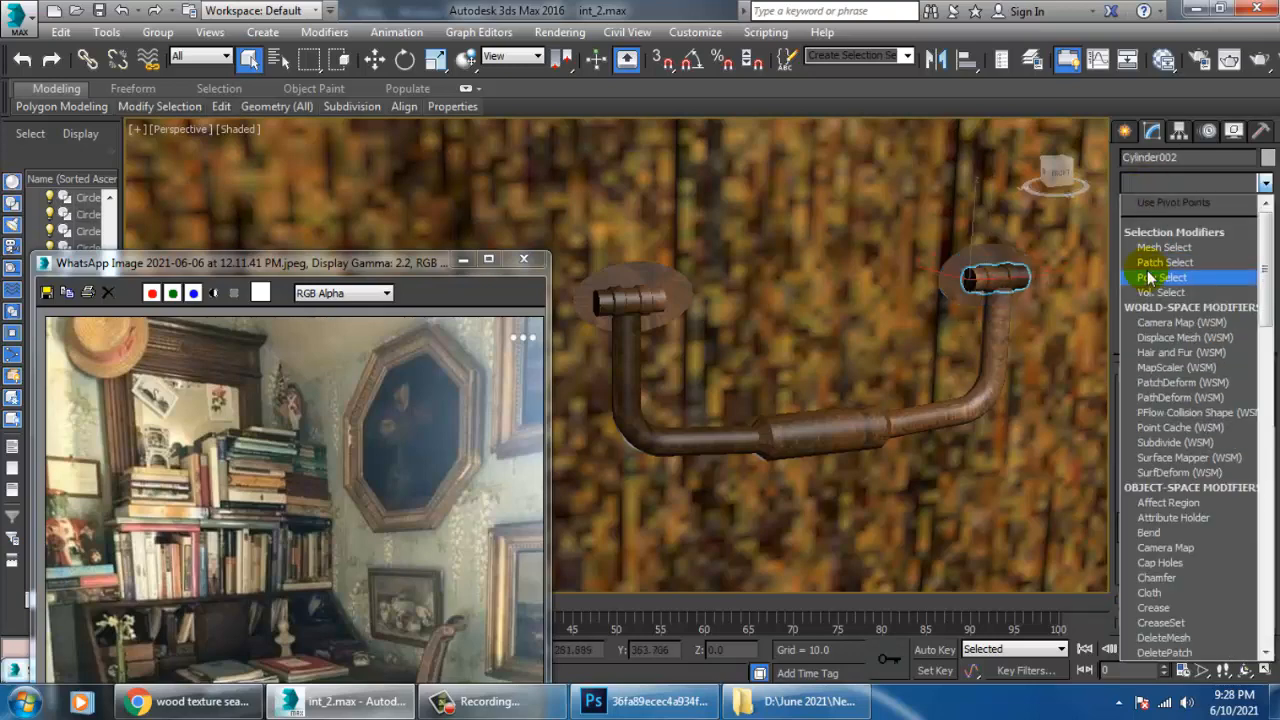
{"action": "scroll", "coordinate": [1148, 277], "scroll_direction": "down", "scroll_amount": 10}
{"action": "left_click", "coordinate": [1185, 488]}
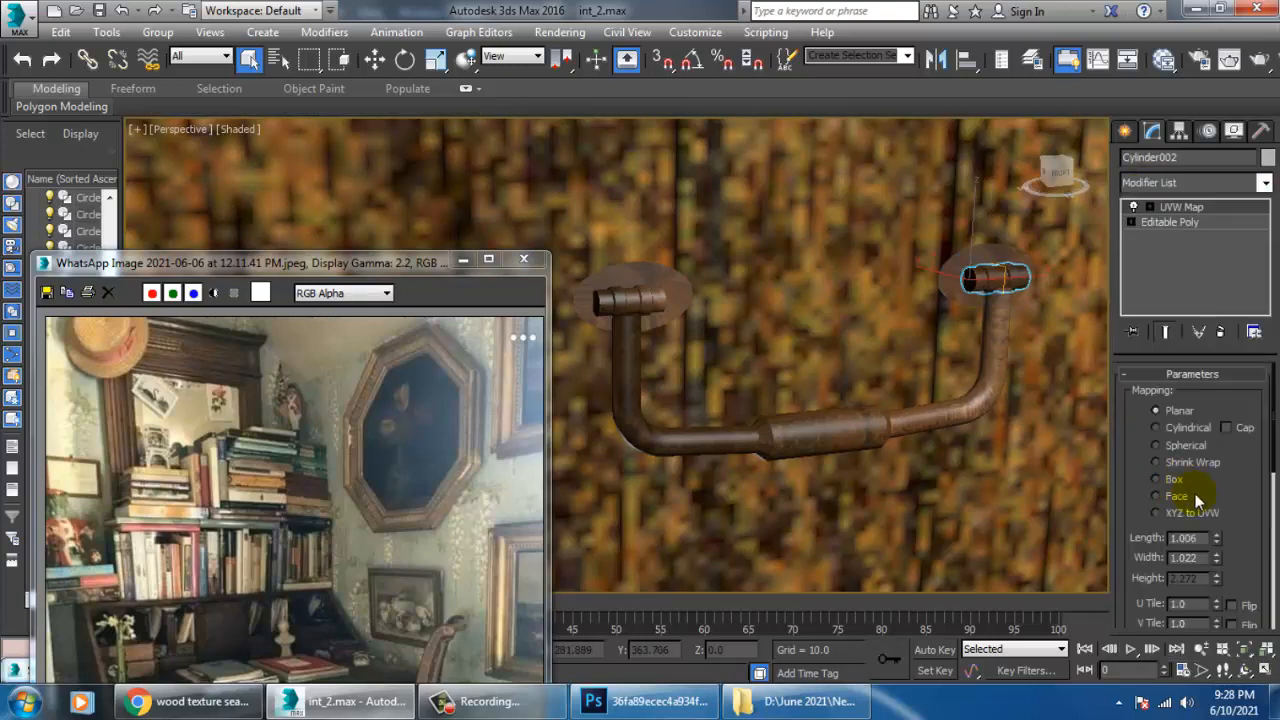
{"action": "left_click", "coordinate": [1178, 427]}
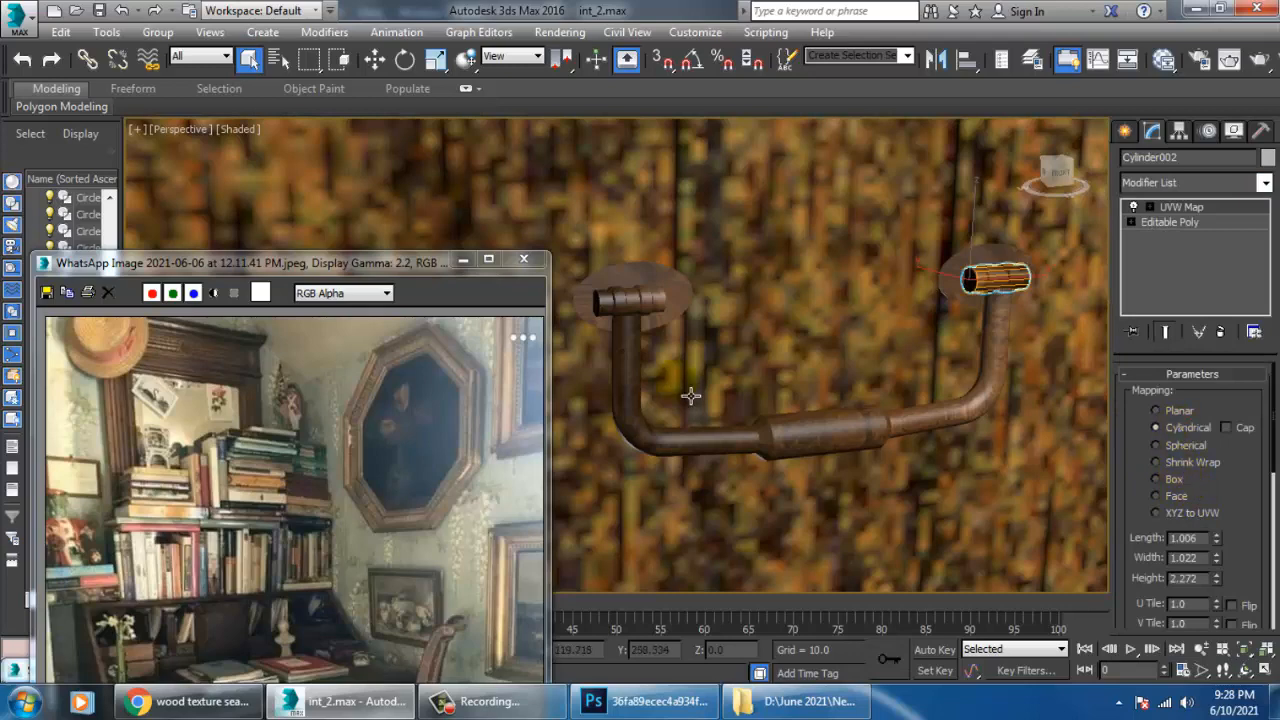
{"action": "scroll", "coordinate": [1250, 570], "scroll_direction": "down", "scroll_amount": 5}
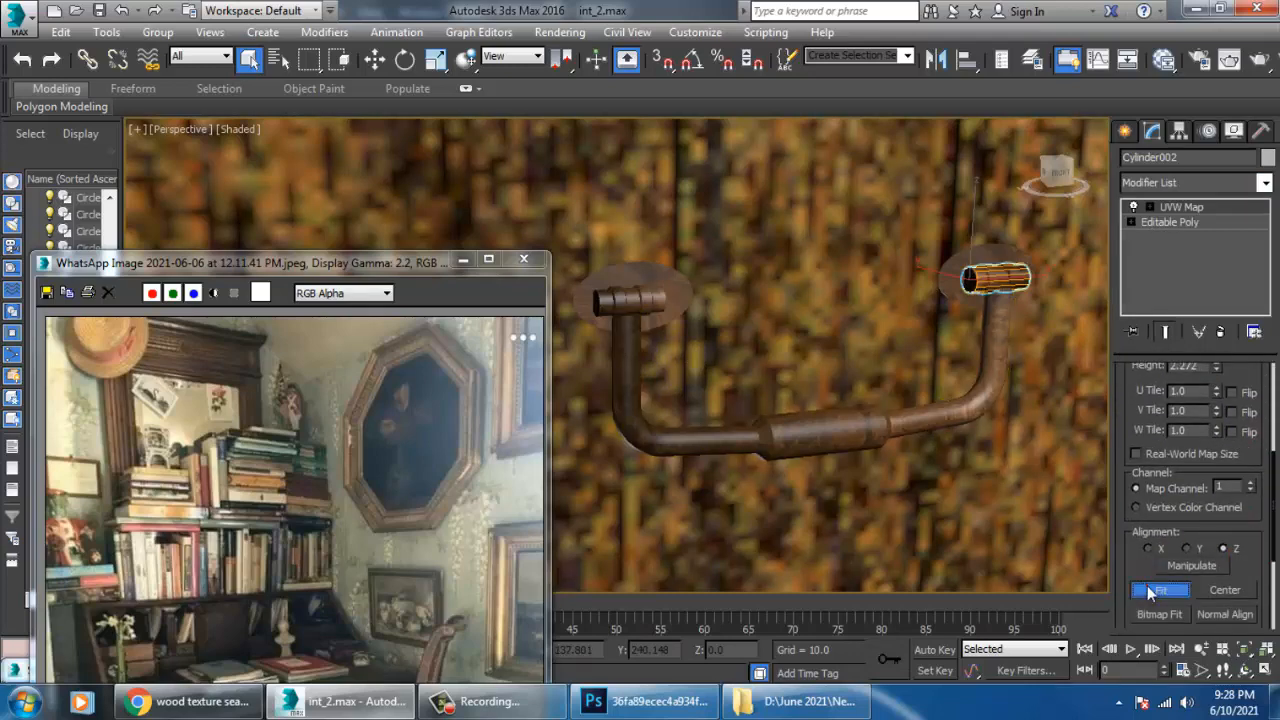
Add a UVW Map modifier to the left end cylinder, set it to Cylindrical and fit it to the object.
{"action": "left_click", "coordinate": [643, 306]}
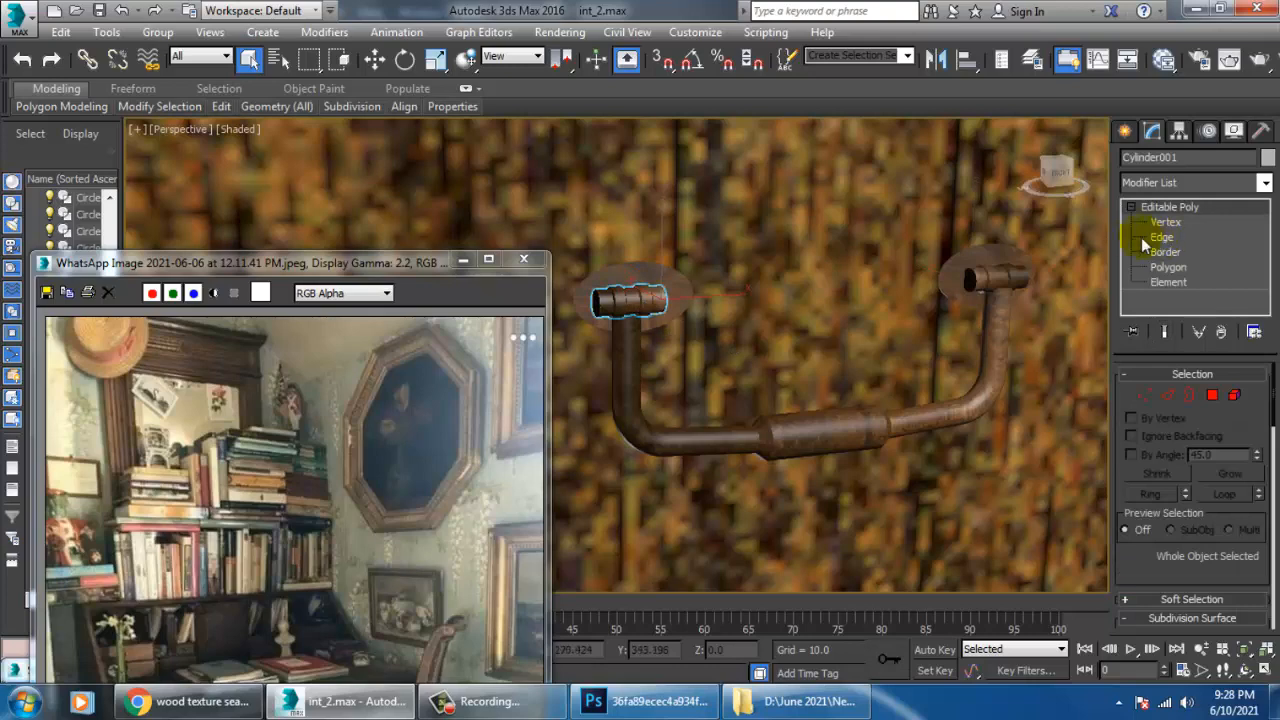
{"action": "left_click", "coordinate": [1190, 182]}
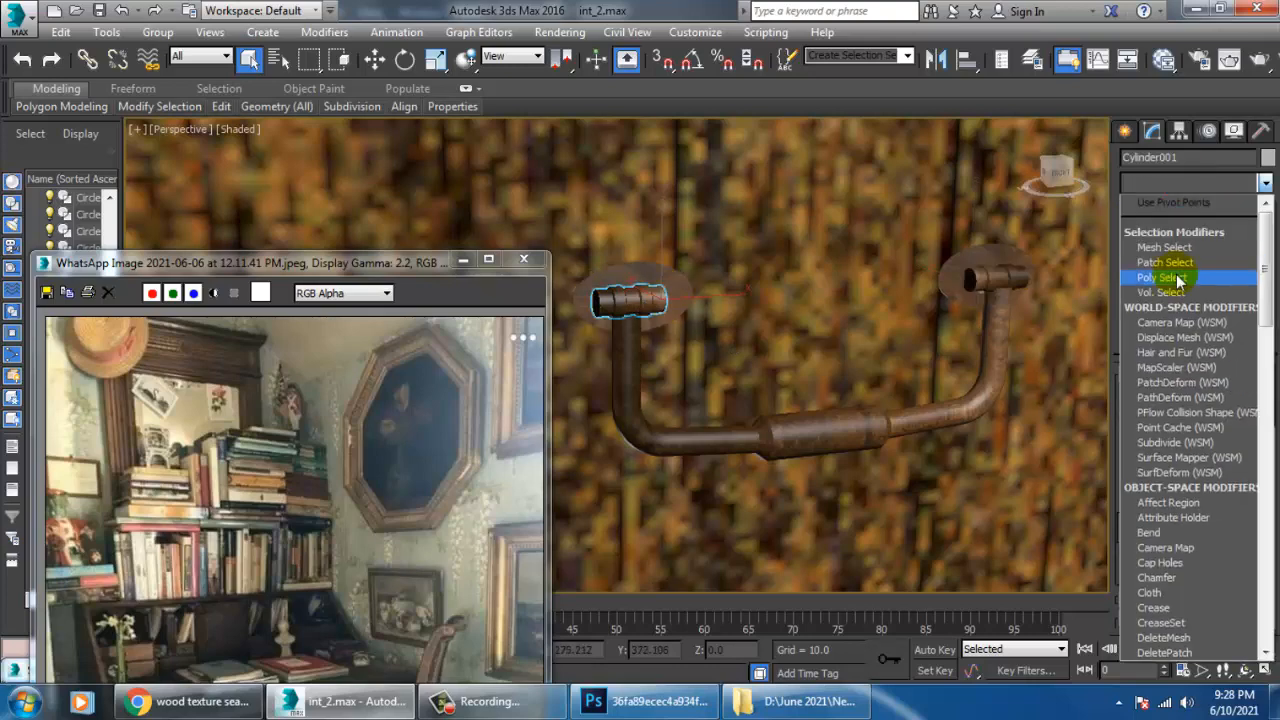
{"action": "scroll", "coordinate": [1178, 283], "scroll_direction": "down", "scroll_amount": 15}
{"action": "left_click", "coordinate": [1173, 481]}
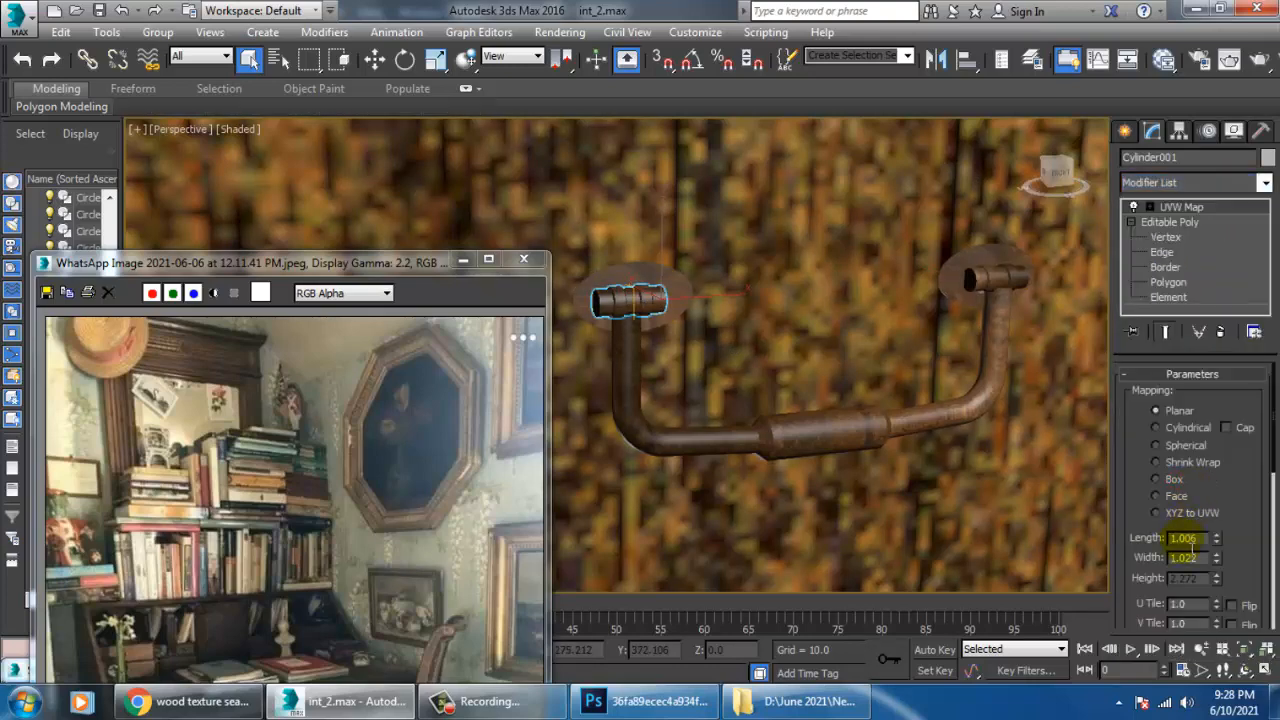
{"action": "left_click", "coordinate": [1158, 427]}
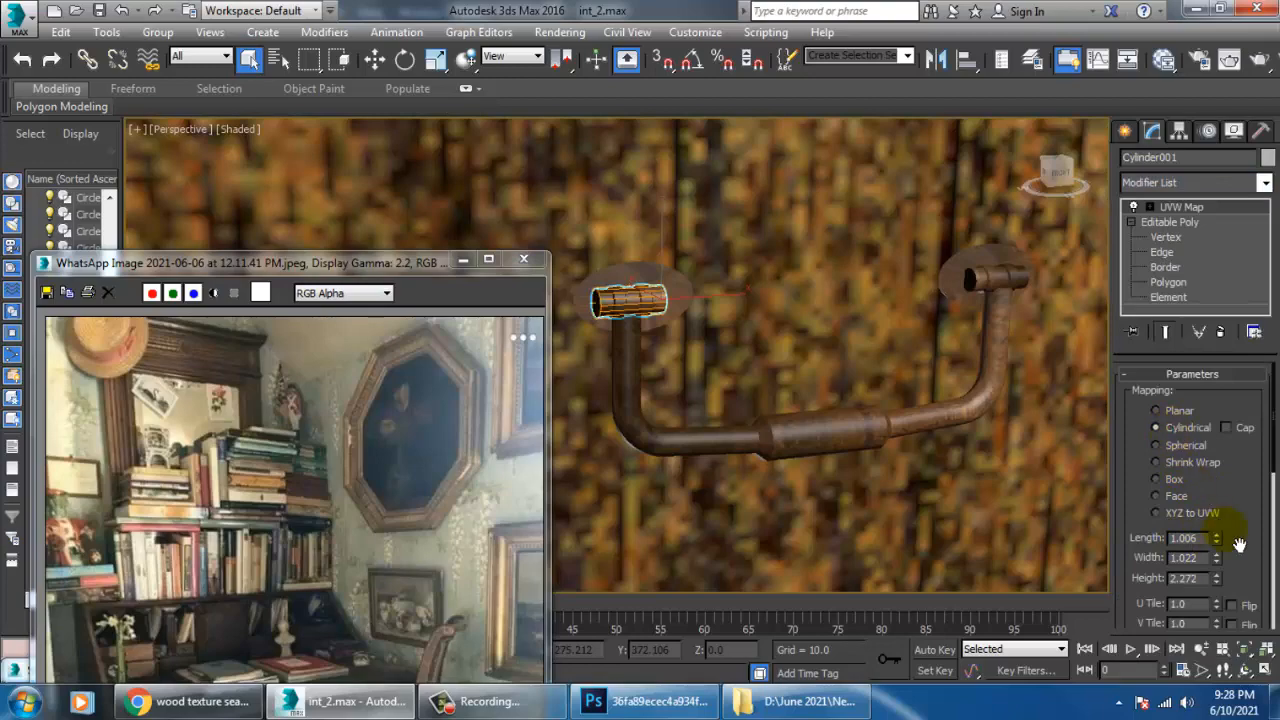
{"action": "scroll", "coordinate": [1238, 542], "scroll_direction": "down", "scroll_amount": 5}
{"action": "left_click", "coordinate": [1158, 624]}
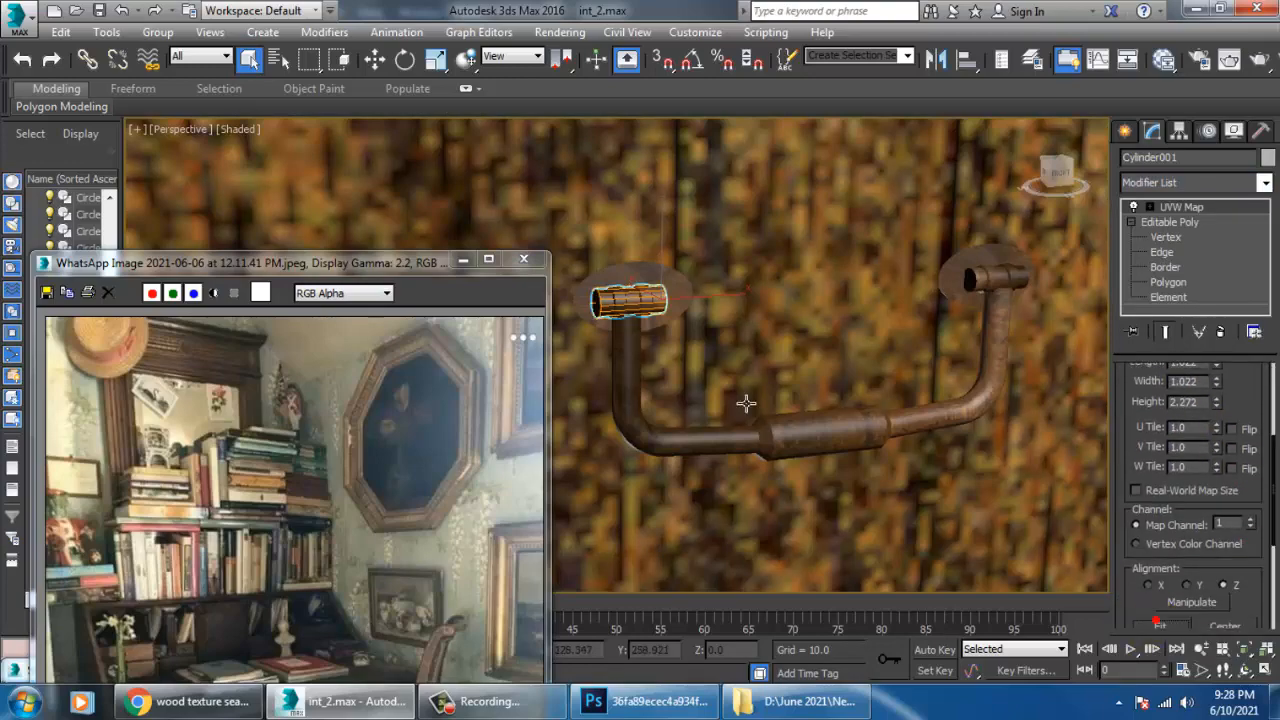
Group the textured handle's bar, two round plates and two end cylinders, keeping the default group name.
{"action": "scroll", "coordinate": [768, 392], "scroll_direction": "down", "scroll_amount": 9}
{"action": "middle_click_drag", "start_coordinate": [780, 385], "coordinate": [798, 422]}
{"action": "scroll", "coordinate": [888, 450], "scroll_direction": "down", "scroll_amount": 6}
{"action": "left_click", "coordinate": [947, 168]}
{"action": "scroll", "coordinate": [820, 445], "scroll_direction": "up", "scroll_amount": 4}
{"action": "scroll", "coordinate": [820, 447], "scroll_direction": "up", "scroll_amount": 8}
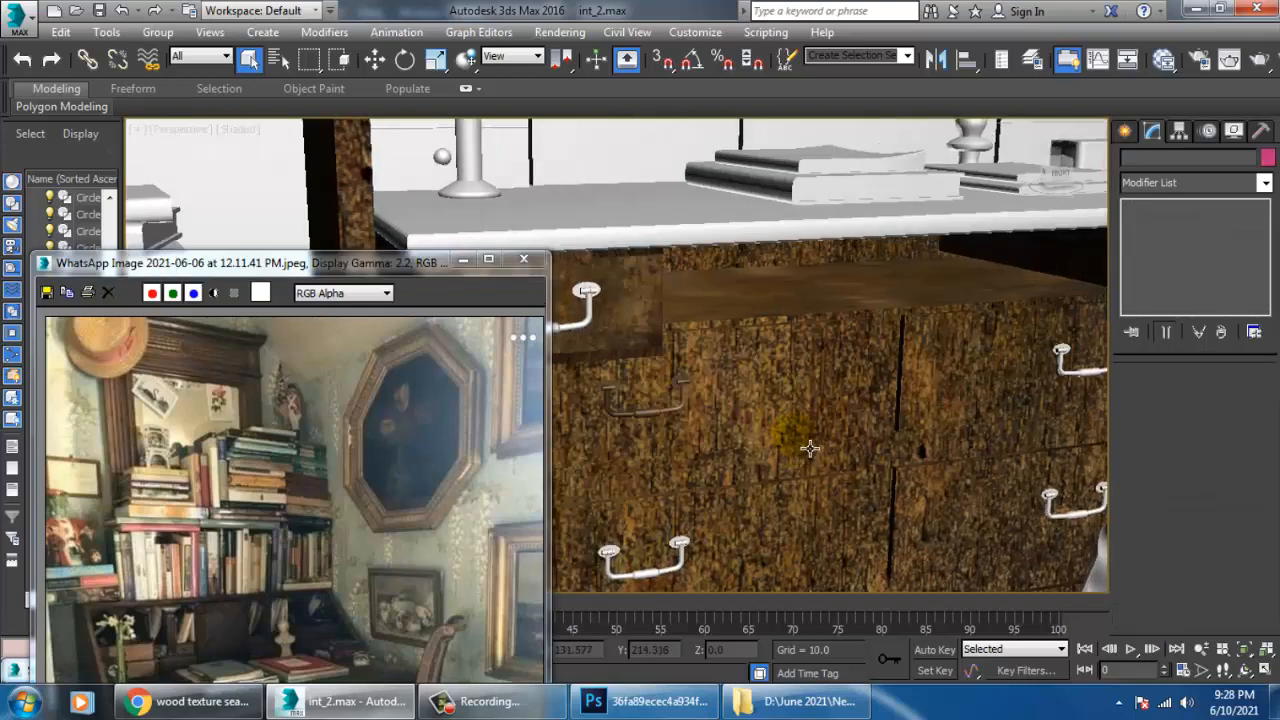
{"action": "left_click", "coordinate": [793, 320]}
{"action": "scroll", "coordinate": [790, 330], "scroll_direction": "up", "scroll_amount": 3}
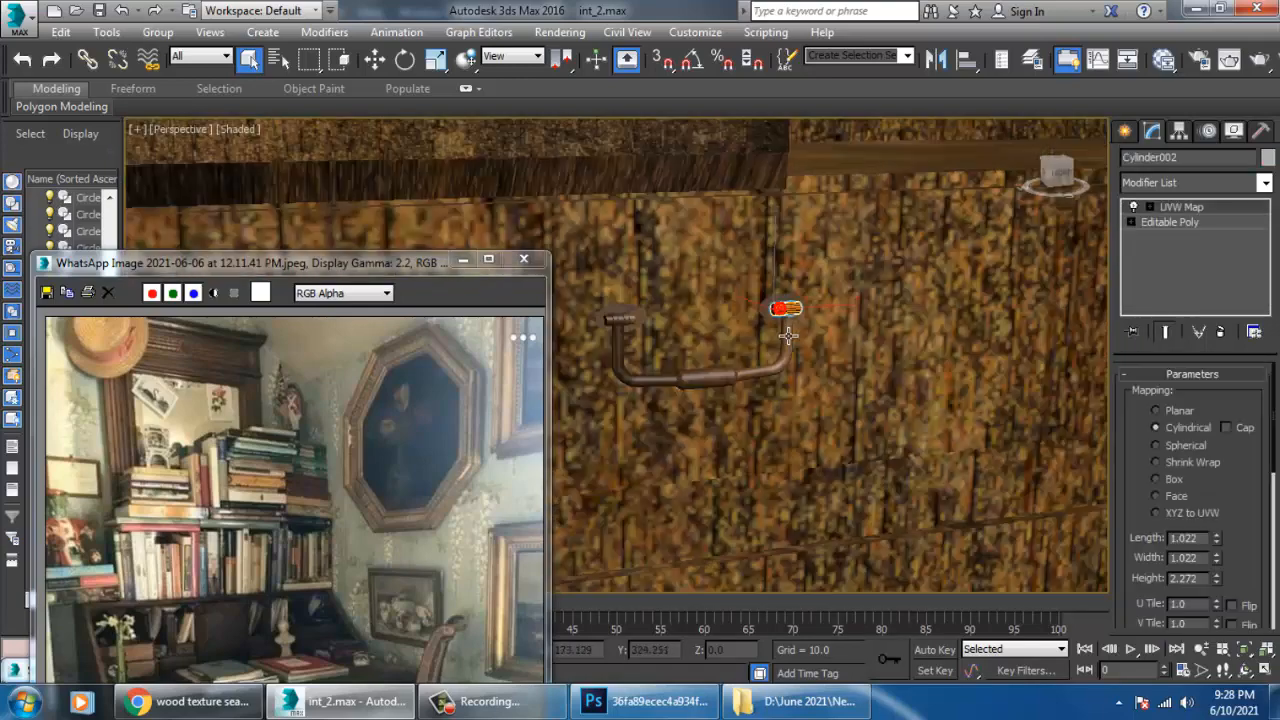
{"action": "left_click", "coordinate": [790, 310], "text": "ctrl"}
{"action": "left_click", "coordinate": [645, 320], "text": "ctrl"}
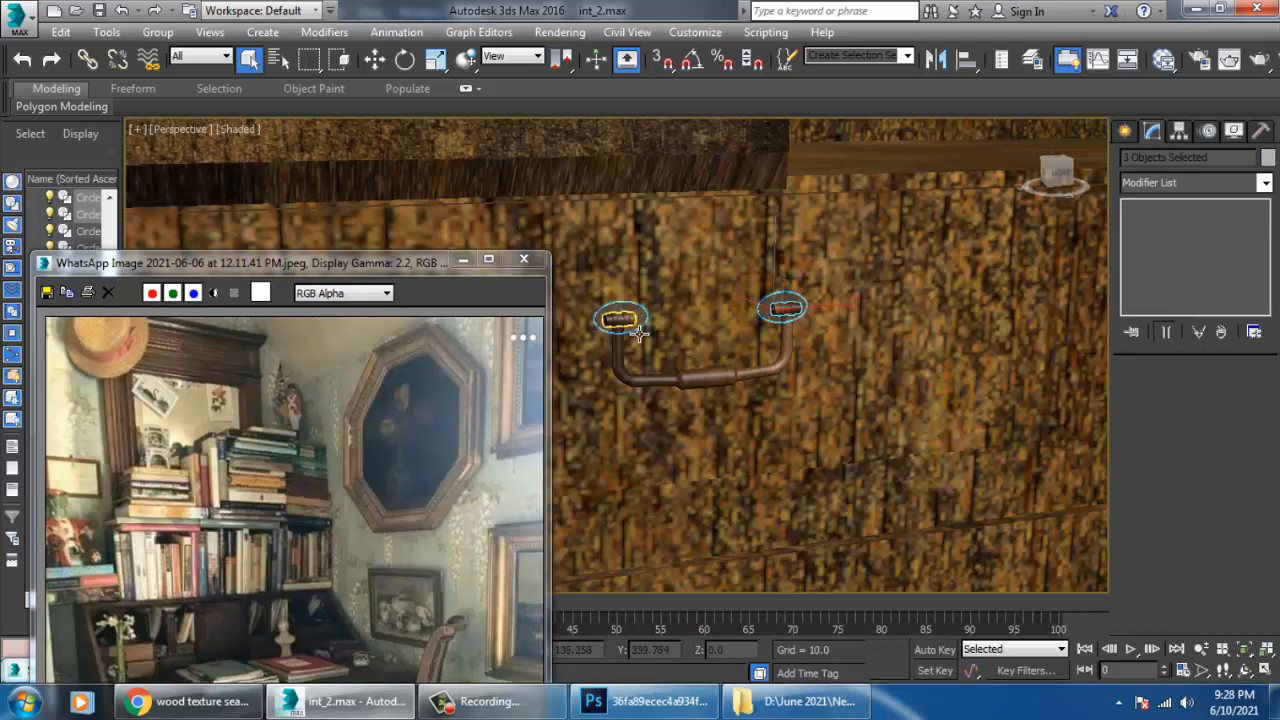
{"action": "left_click", "coordinate": [636, 379], "text": "ctrl"}
{"action": "left_click", "coordinate": [638, 381], "text": "ctrl"}
{"action": "scroll", "coordinate": [837, 377], "scroll_direction": "down", "scroll_amount": 4}
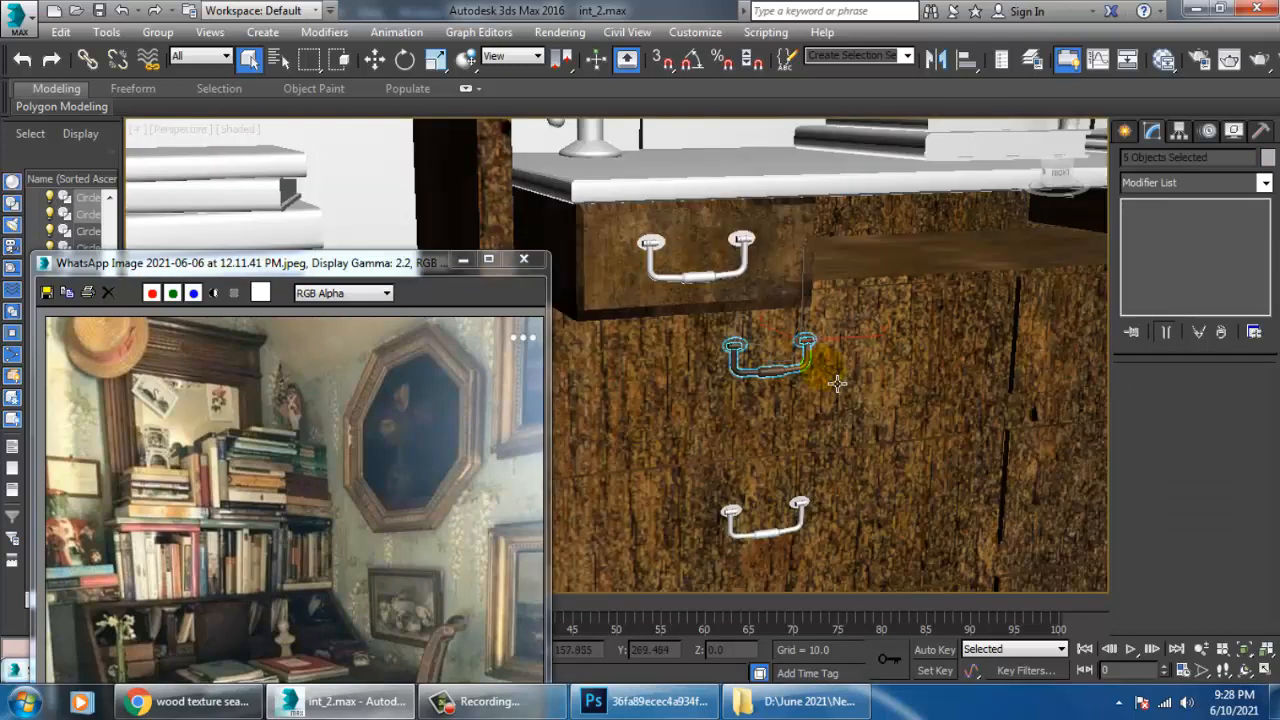
{"action": "middle_click_drag", "start_coordinate": [837, 378], "coordinate": [837, 360]}
{"action": "left_click", "coordinate": [152, 32]}
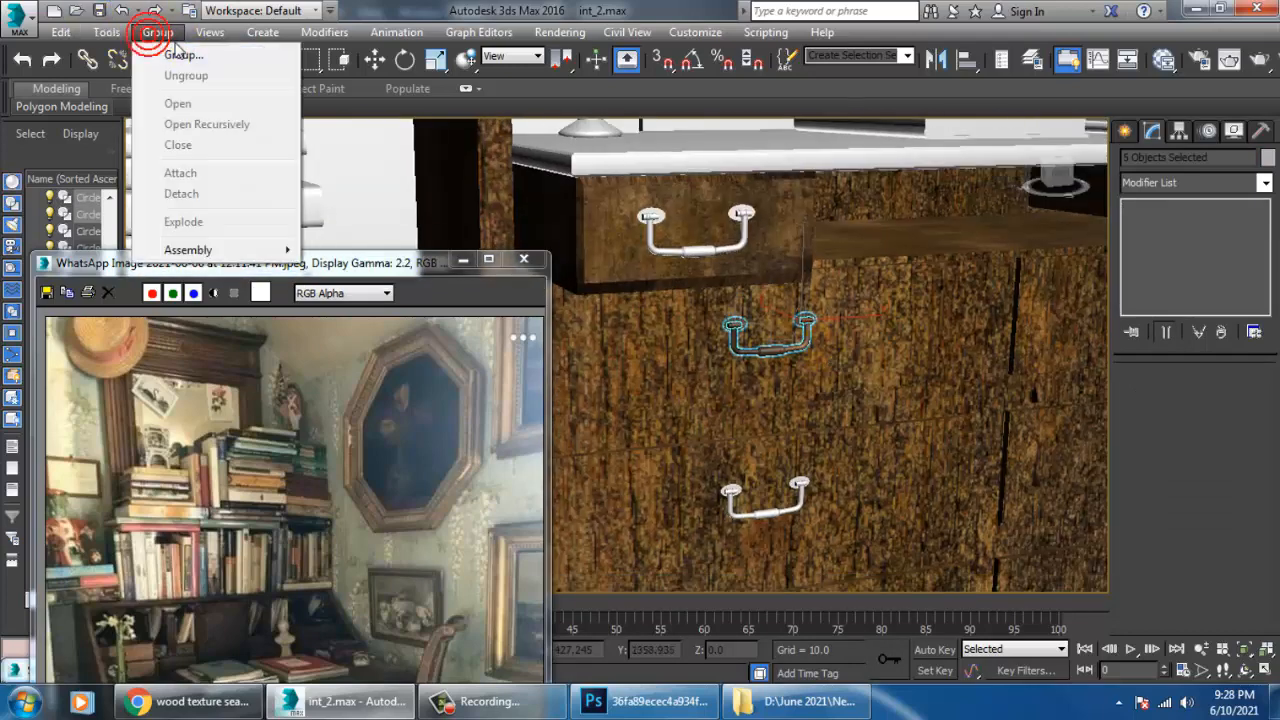
{"action": "left_click", "coordinate": [172, 50]}
{"action": "left_click", "coordinate": [653, 381]}
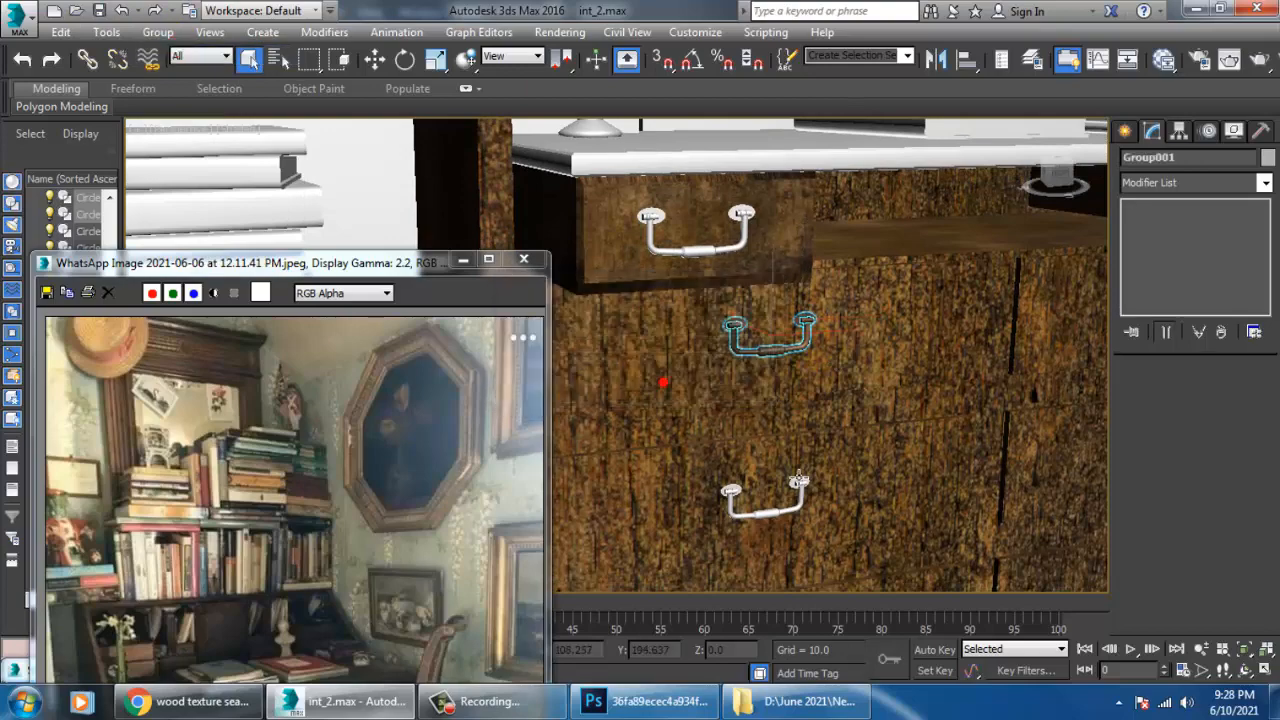
Delete the bar and both end cylinders of the plain handle on the cabinet's upper right drawer.
{"action": "left_click", "coordinate": [806, 495]}
{"action": "scroll", "coordinate": [808, 495], "scroll_direction": "down", "scroll_amount": 3}
{"action": "scroll", "coordinate": [871, 480], "scroll_direction": "down", "scroll_amount": 2}
{"action": "scroll", "coordinate": [857, 423], "scroll_direction": "up", "scroll_amount": 10}
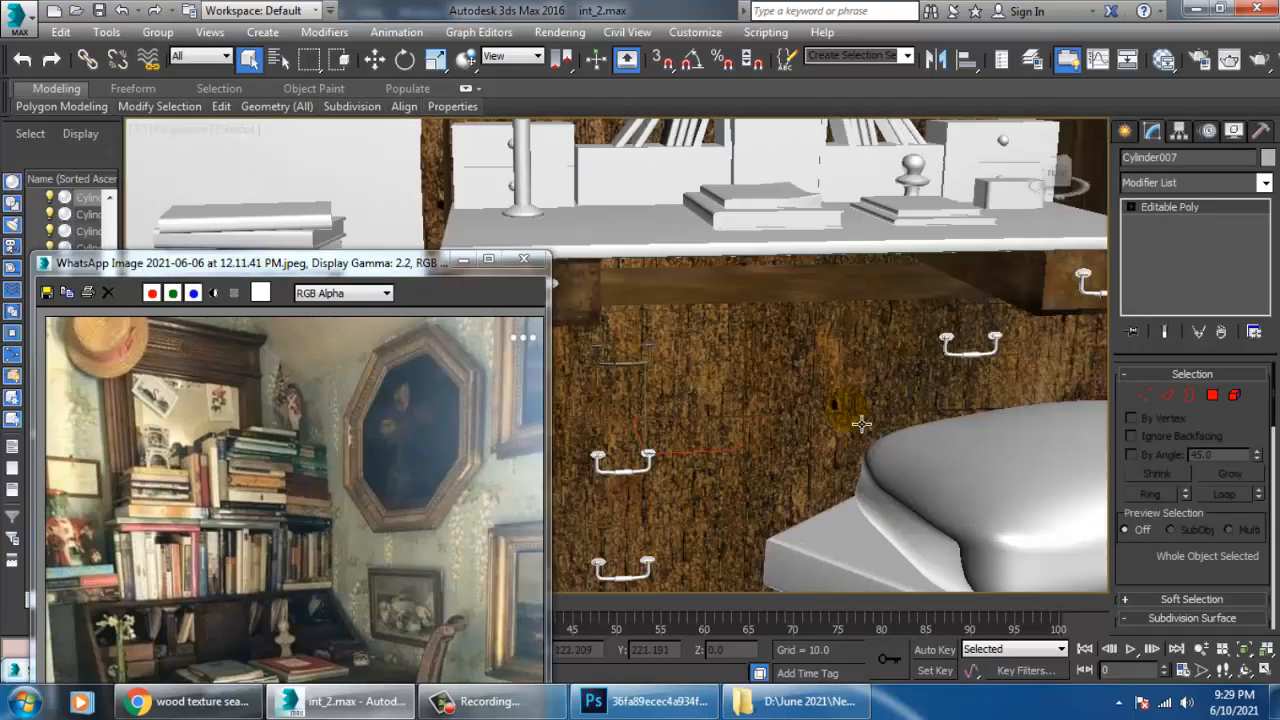
{"action": "middle_click_drag", "start_coordinate": [1036, 311], "coordinate": [955, 315]}
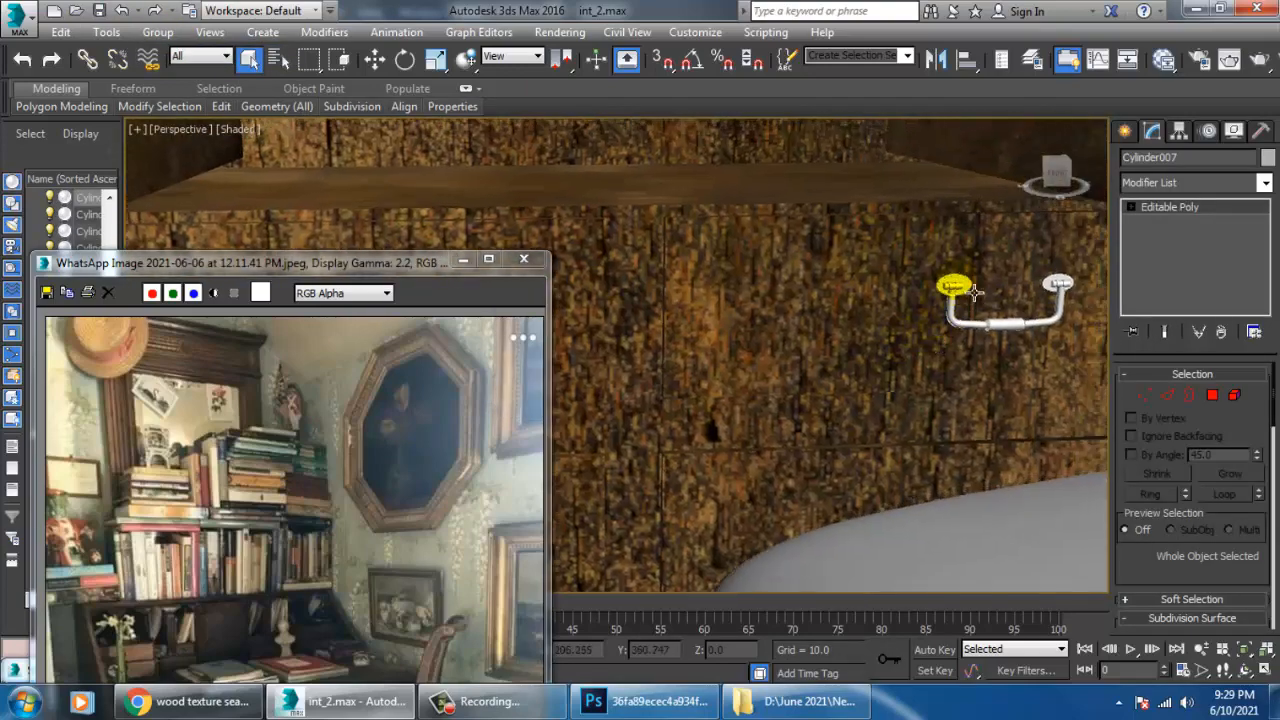
{"action": "left_click", "coordinate": [971, 291], "text": "ctrl"}
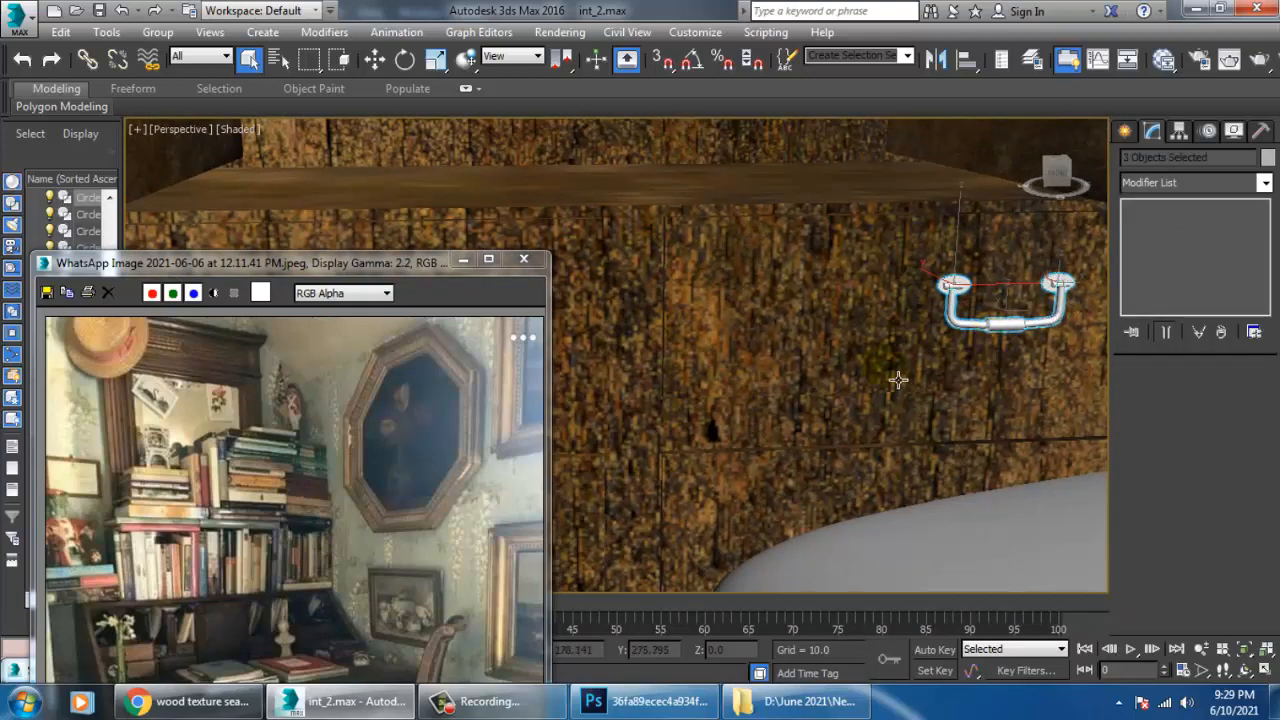
{"action": "key", "text": "Delete"}
Delete the two leftover round plates on the cabinet's upper right drawer.
{"action": "scroll", "coordinate": [866, 394], "scroll_direction": "down", "scroll_amount": 2}
{"action": "middle_click_drag", "start_coordinate": [866, 394], "coordinate": [946, 323]}
{"action": "left_click", "coordinate": [1003, 246]}
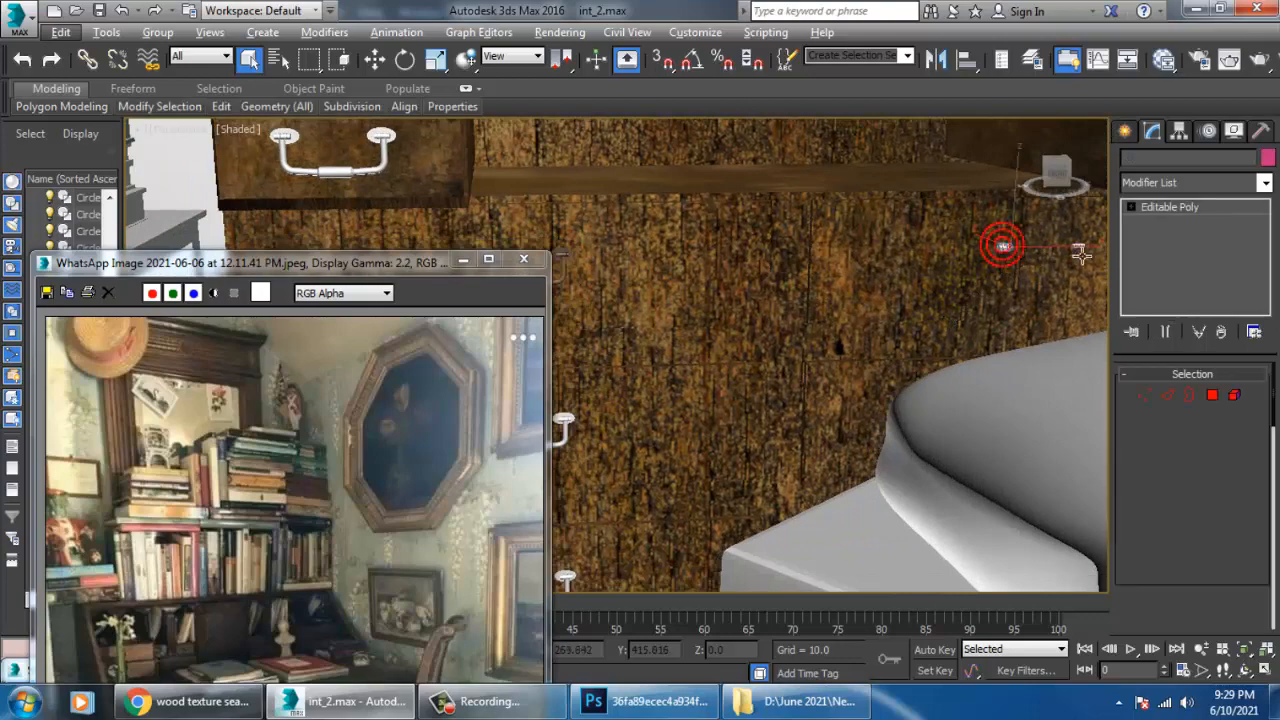
{"action": "left_click", "coordinate": [1080, 246], "text": "ctrl"}
{"action": "scroll", "coordinate": [1050, 262], "scroll_direction": "down", "scroll_amount": 6}
{"action": "middle_click_drag", "start_coordinate": [996, 324], "coordinate": [931, 346]}
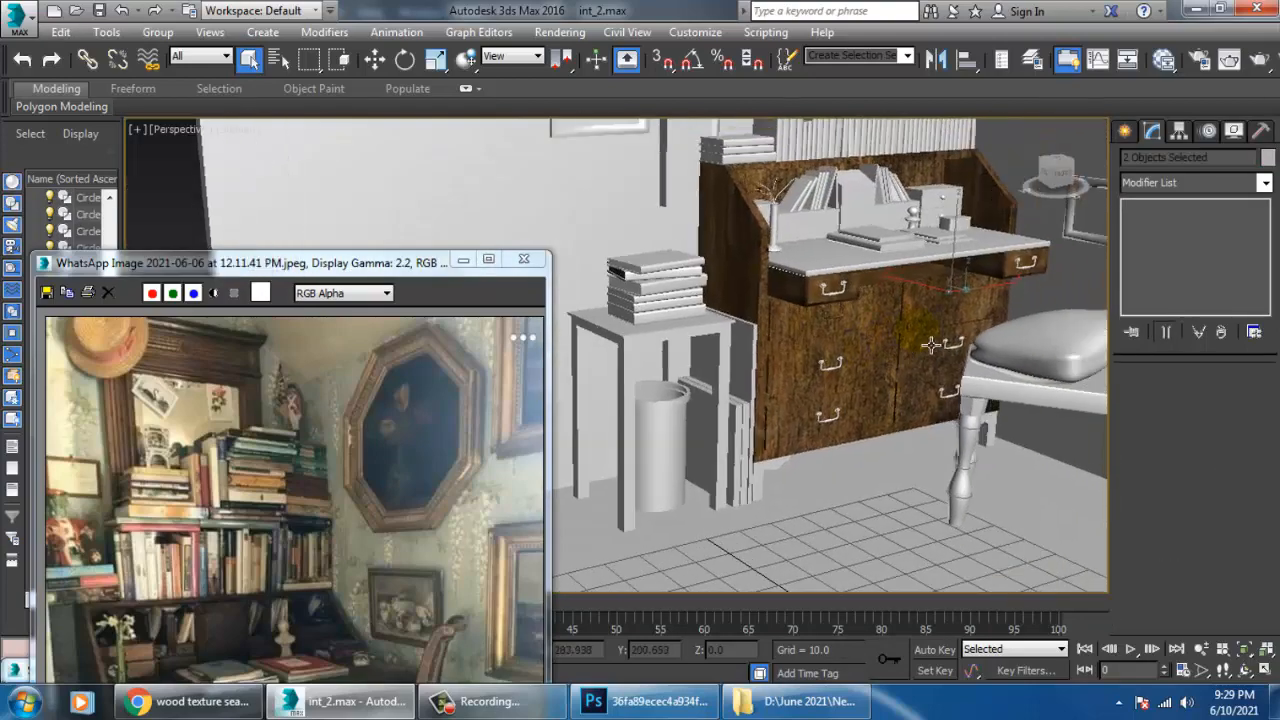
{"action": "key", "text": "Delete"}
Move the reference photo window higher and compare the desk with the wood texture open in Photoshop.
{"action": "middle_click_drag", "start_coordinate": [770, 436], "coordinate": [811, 358]}
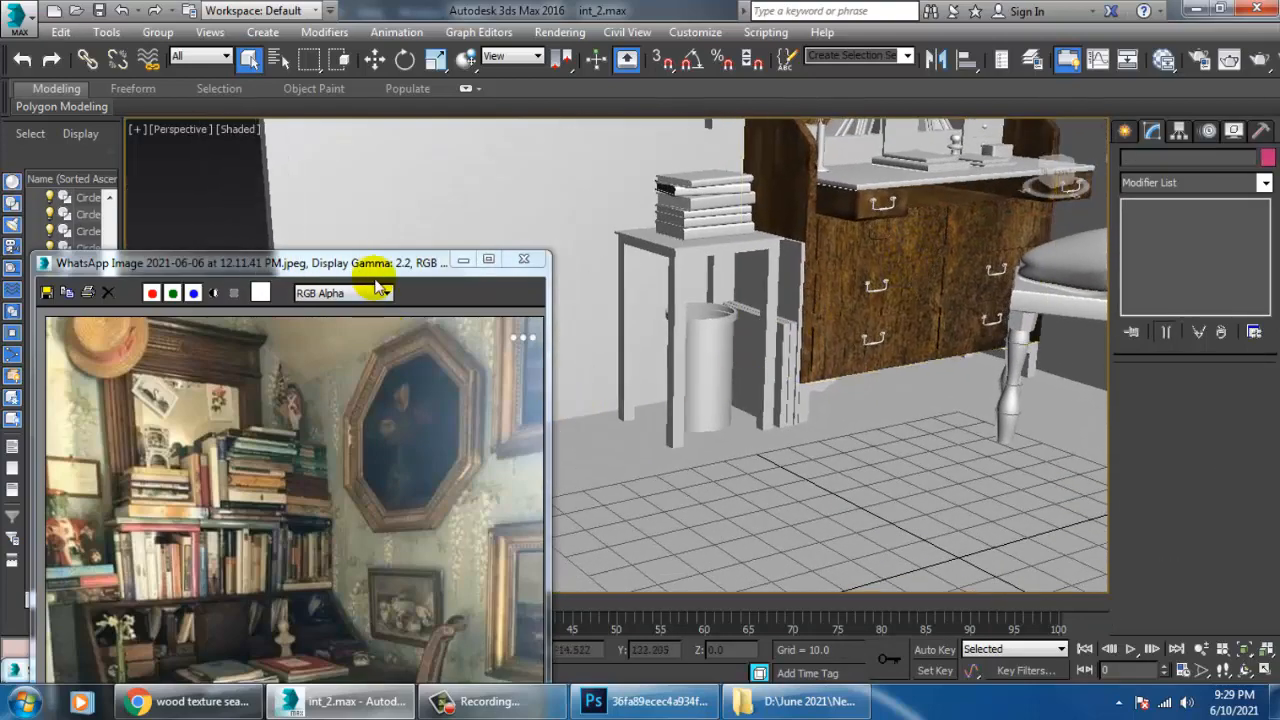
{"action": "left_click_drag", "start_coordinate": [443, 262], "coordinate": [450, 165]}
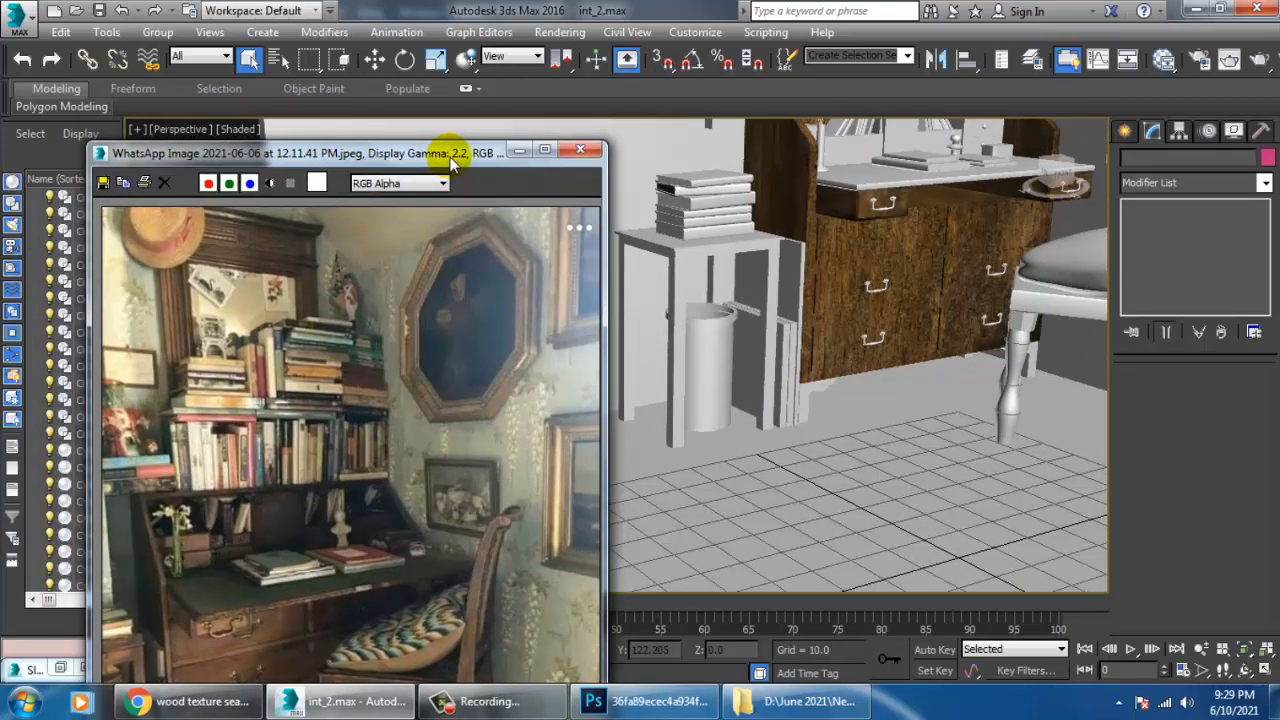
{"action": "left_click", "coordinate": [641, 701]}
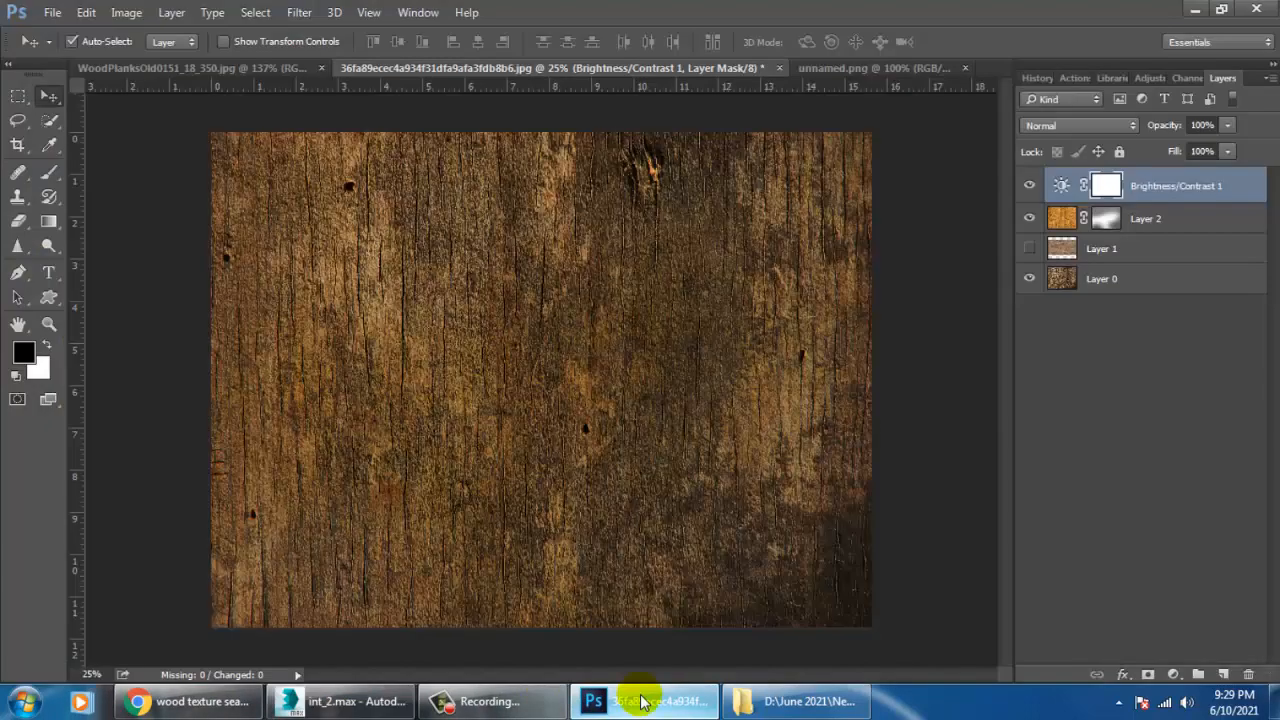
{"action": "left_click", "coordinate": [641, 701]}
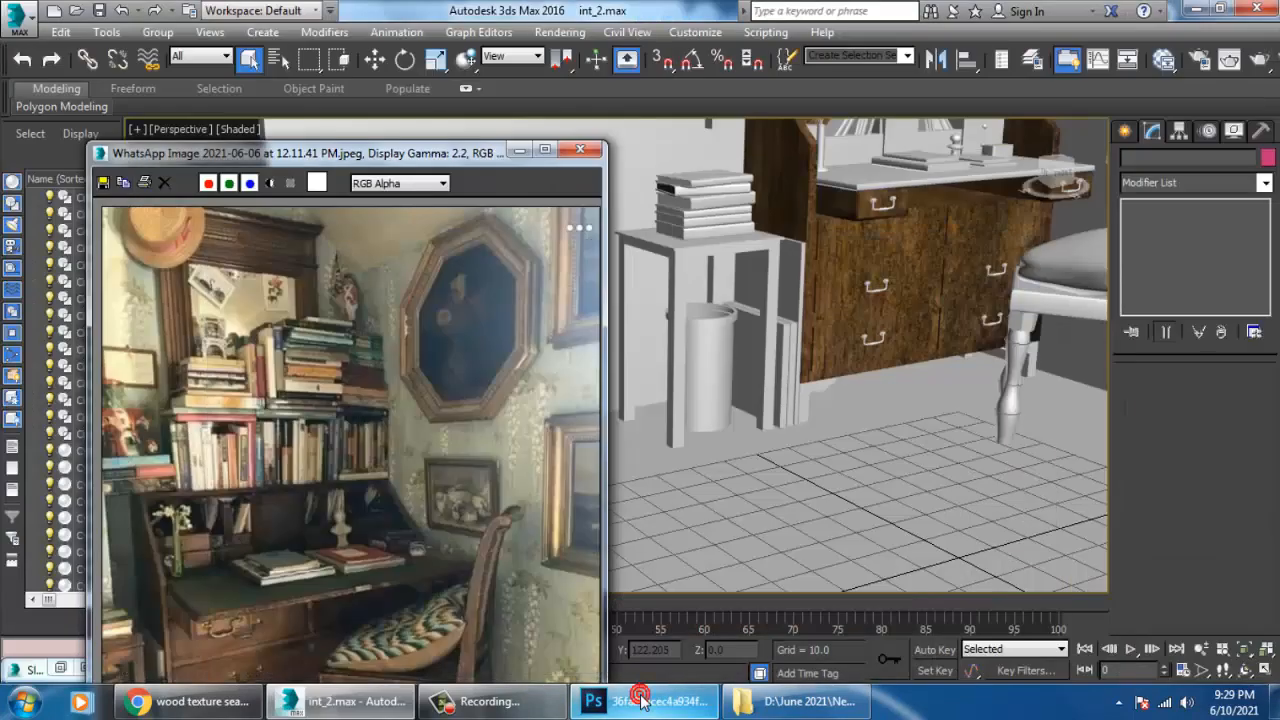
{"action": "left_click", "coordinate": [641, 701]}
{"action": "left_click", "coordinate": [642, 701]}
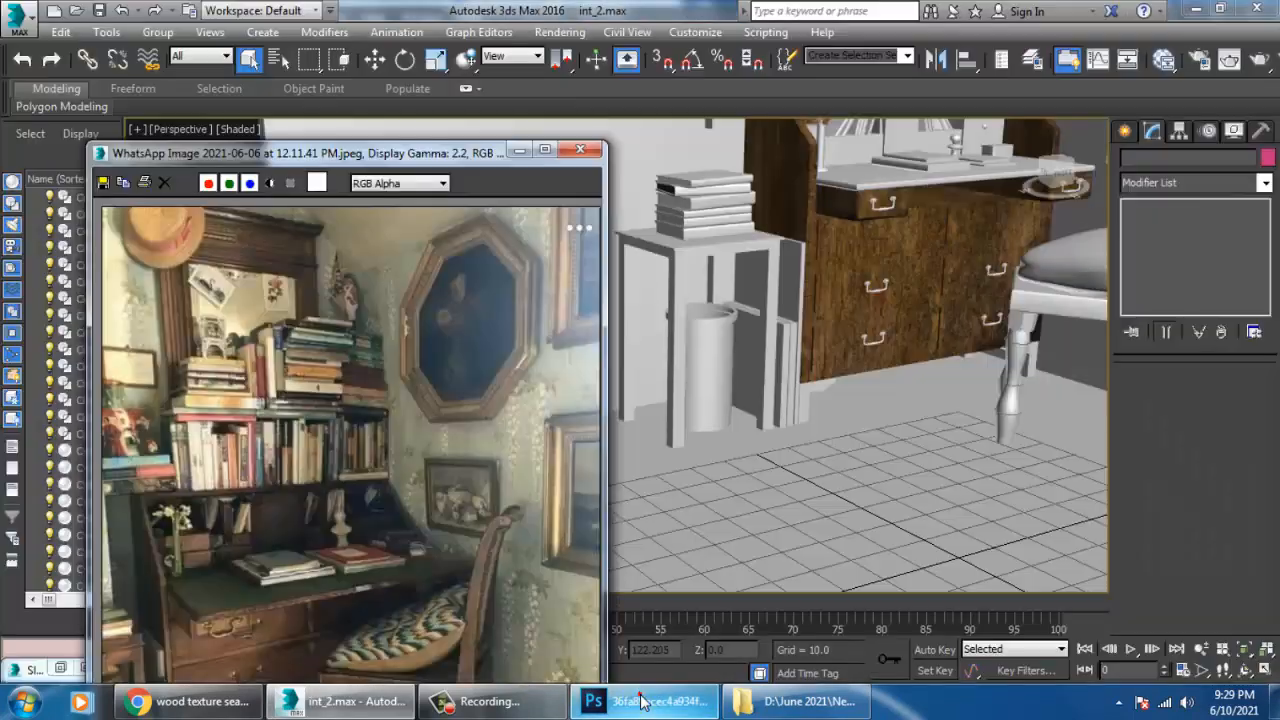
{"action": "left_click", "coordinate": [641, 701]}
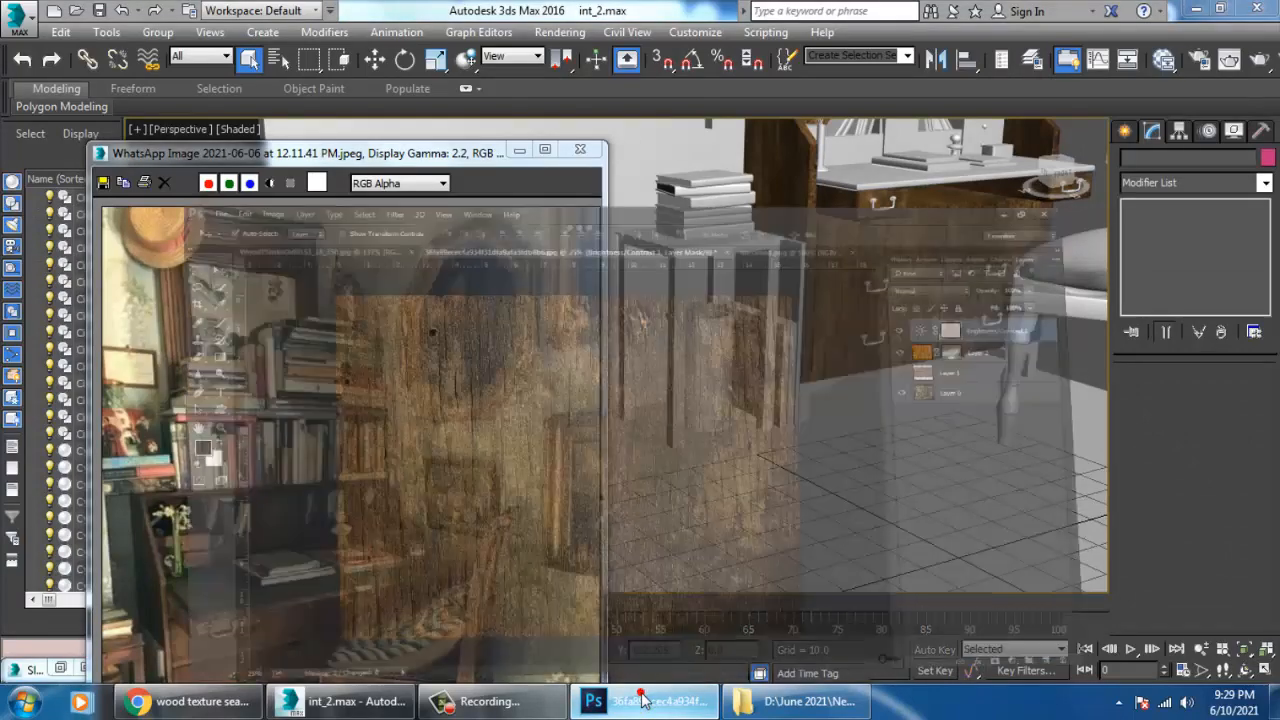
{"action": "left_click", "coordinate": [642, 701]}
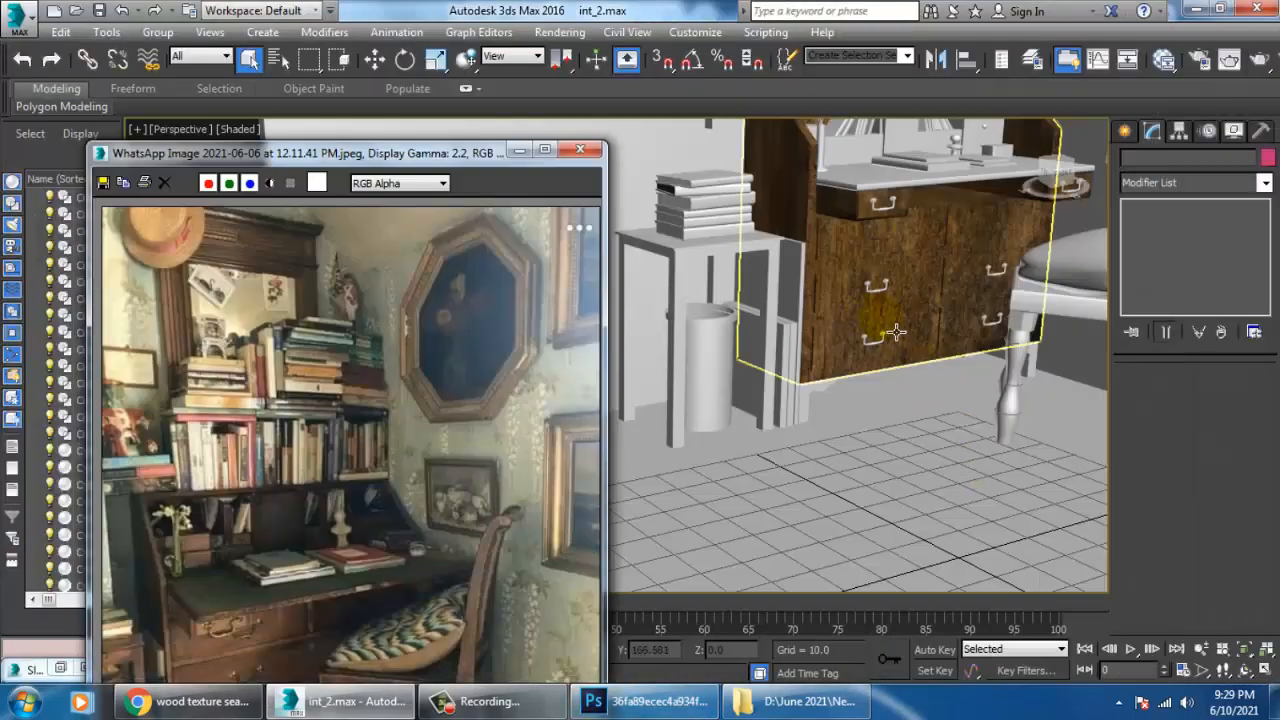
Delete the plain handle on the cabinet's middle left drawer, including its bar, end cylinders and round plates.
{"action": "scroll", "coordinate": [910, 360], "scroll_direction": "up", "scroll_amount": 8}
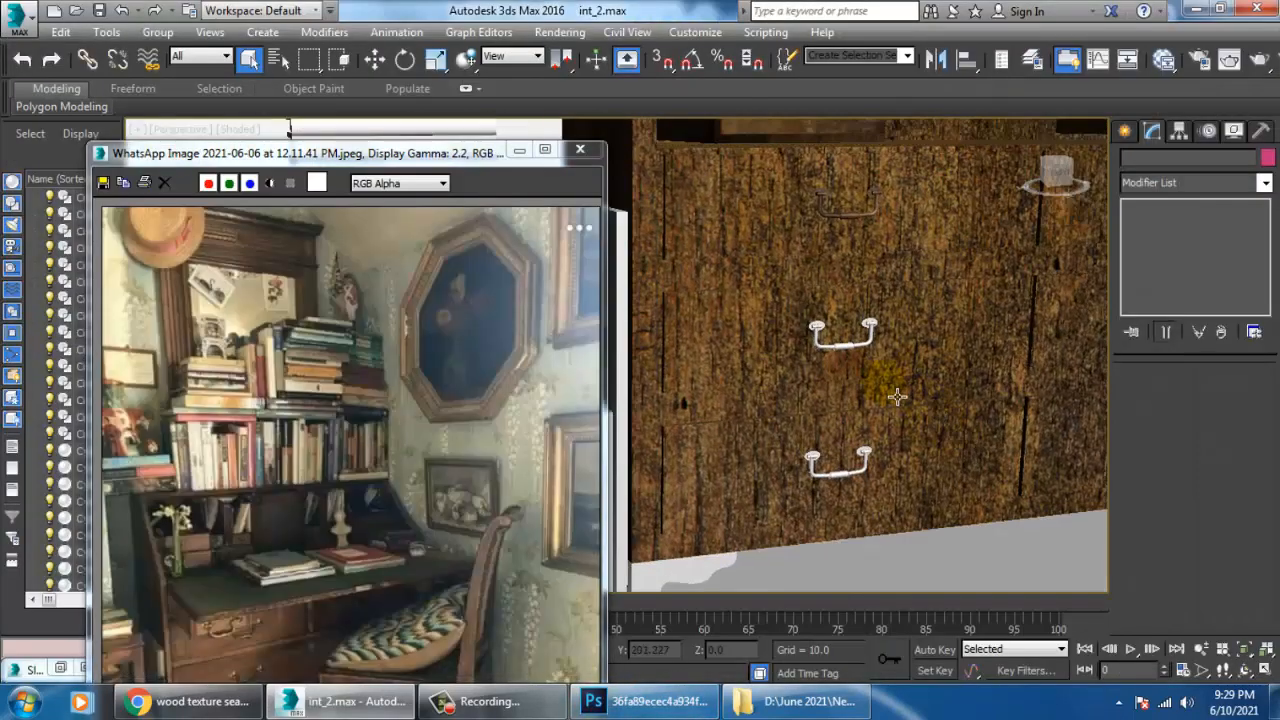
{"action": "scroll", "coordinate": [810, 315], "scroll_direction": "up", "scroll_amount": 3}
{"action": "left_click", "coordinate": [793, 302]}
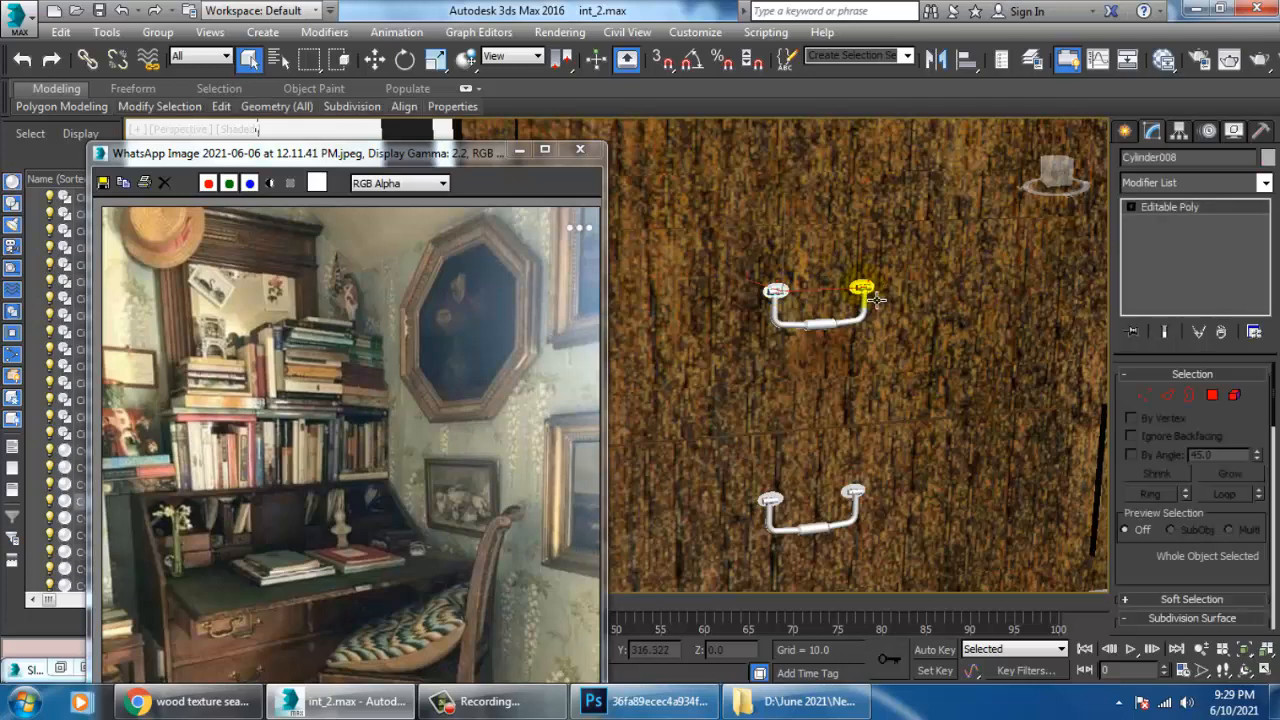
{"action": "left_click", "coordinate": [876, 300], "text": "ctrl"}
{"action": "left_click", "coordinate": [880, 319], "text": "ctrl"}
{"action": "scroll", "coordinate": [802, 310], "scroll_direction": "up", "scroll_amount": 4}
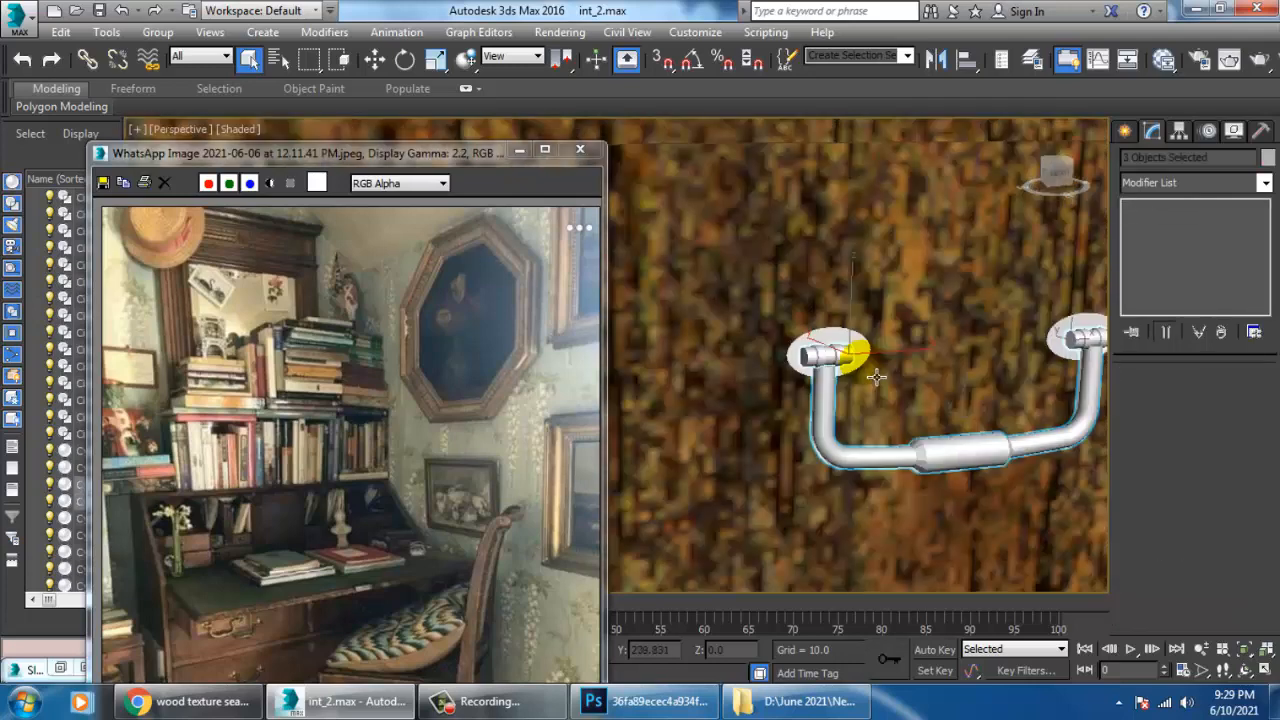
{"action": "left_click", "coordinate": [845, 350], "text": "ctrl"}
{"action": "left_click", "coordinate": [1066, 334], "text": "ctrl"}
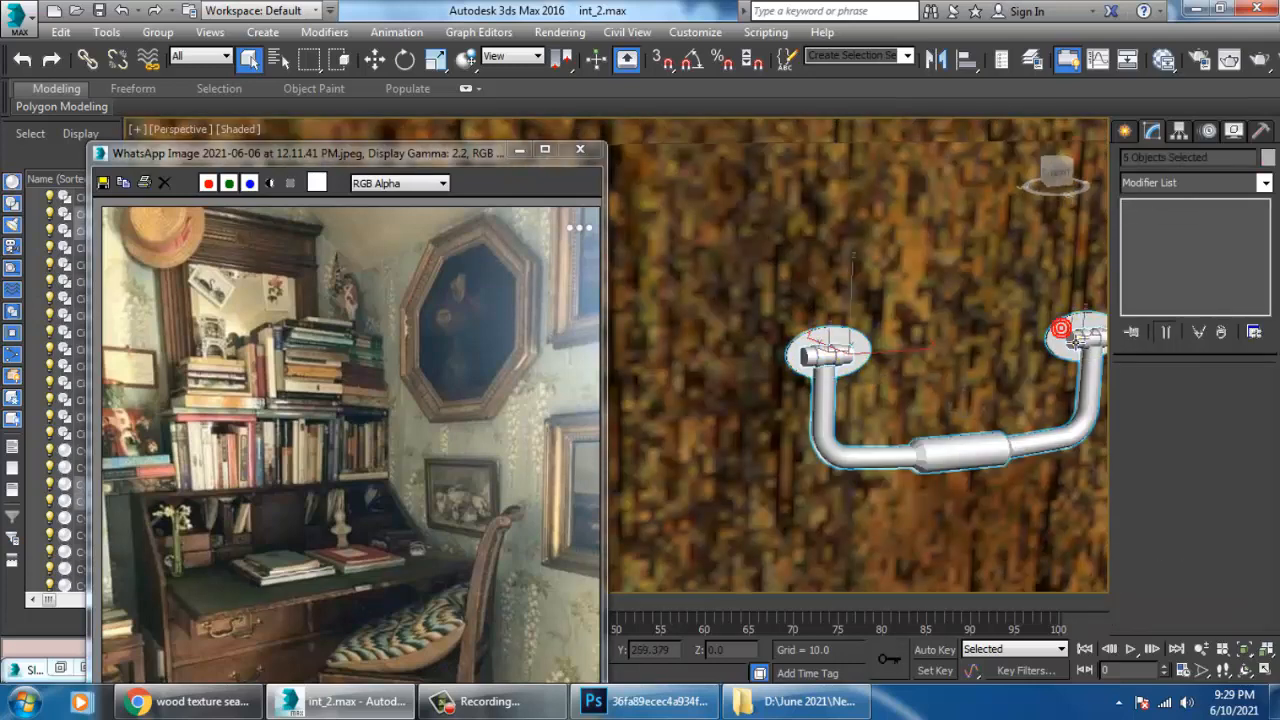
{"action": "key", "text": "Delete"}
Copy the textured handle group about 17 units straight down onto the middle left drawer, keeping the default name.
{"action": "scroll", "coordinate": [923, 417], "scroll_direction": "down", "scroll_amount": 5}
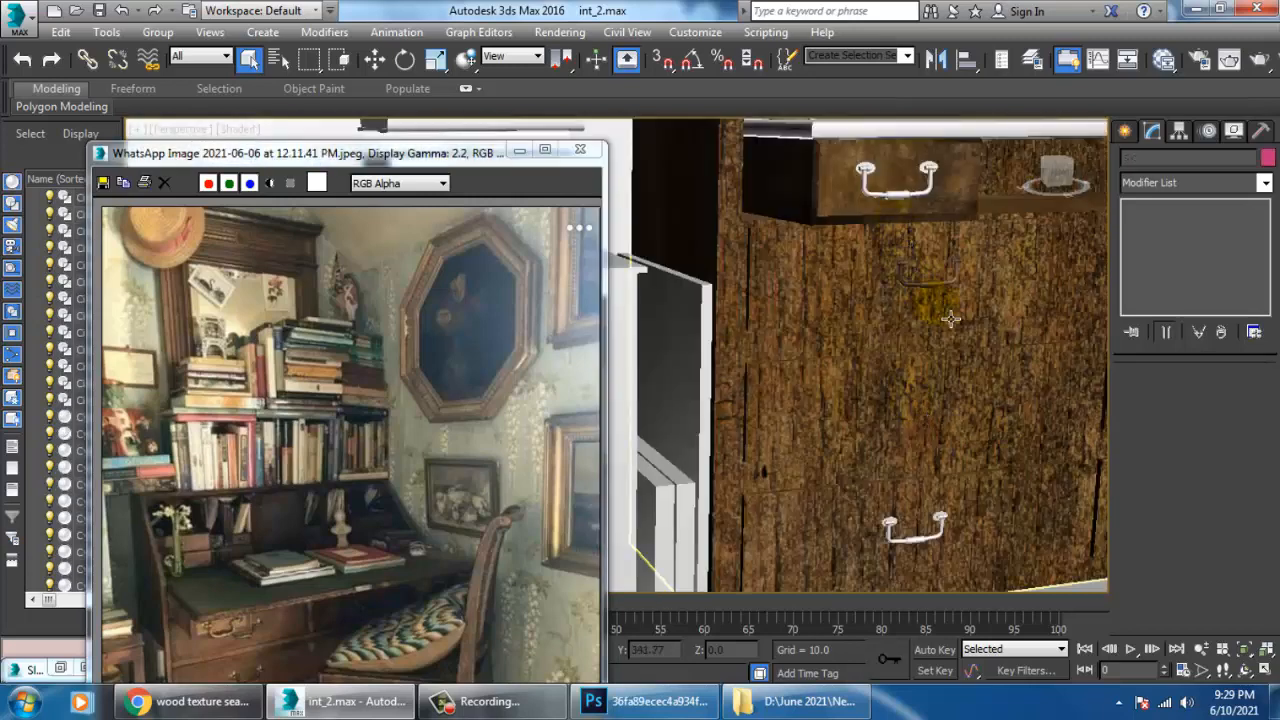
{"action": "middle_click_drag", "start_coordinate": [950, 319], "coordinate": [928, 321], "text": "alt"}
{"action": "left_click", "coordinate": [928, 320]}
{"action": "scroll", "coordinate": [914, 292], "scroll_direction": "down", "scroll_amount": 3}
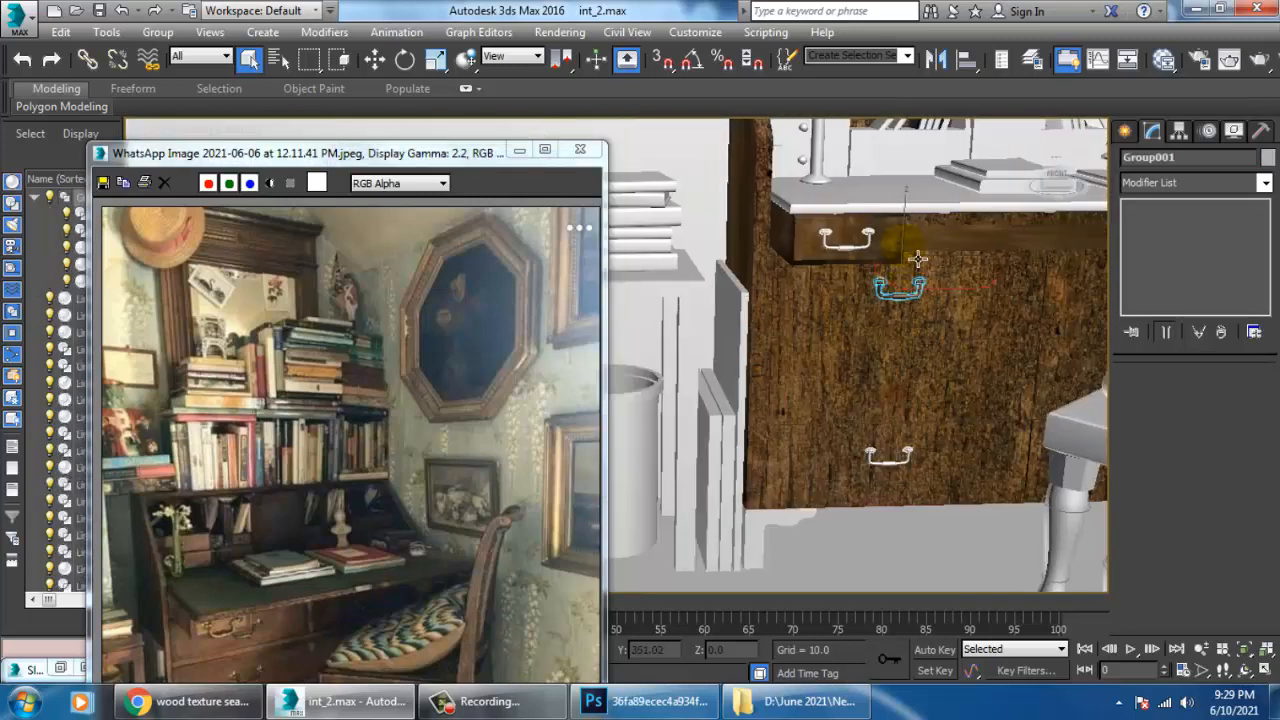
{"action": "key", "text": "w"}
{"action": "left_click_drag", "start_coordinate": [918, 262], "coordinate": [930, 330]}
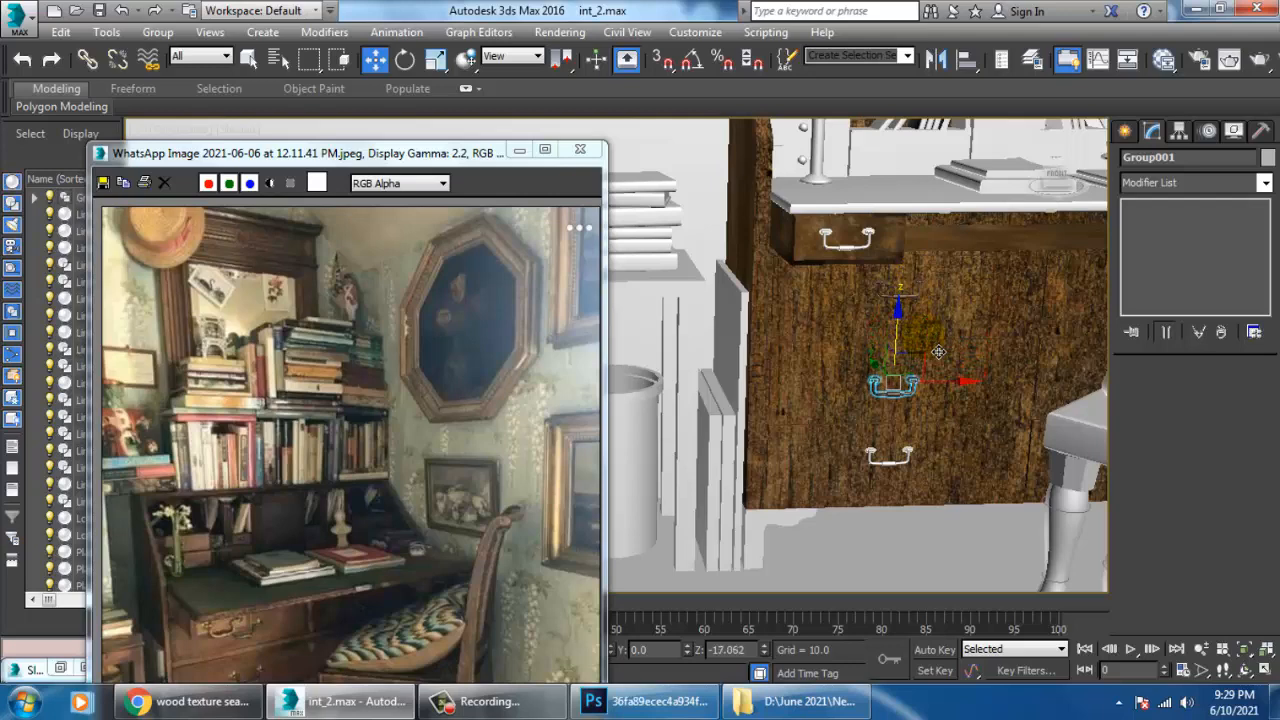
{"action": "key", "text": "ctrl+v"}
{"action": "left_click", "coordinate": [657, 430]}
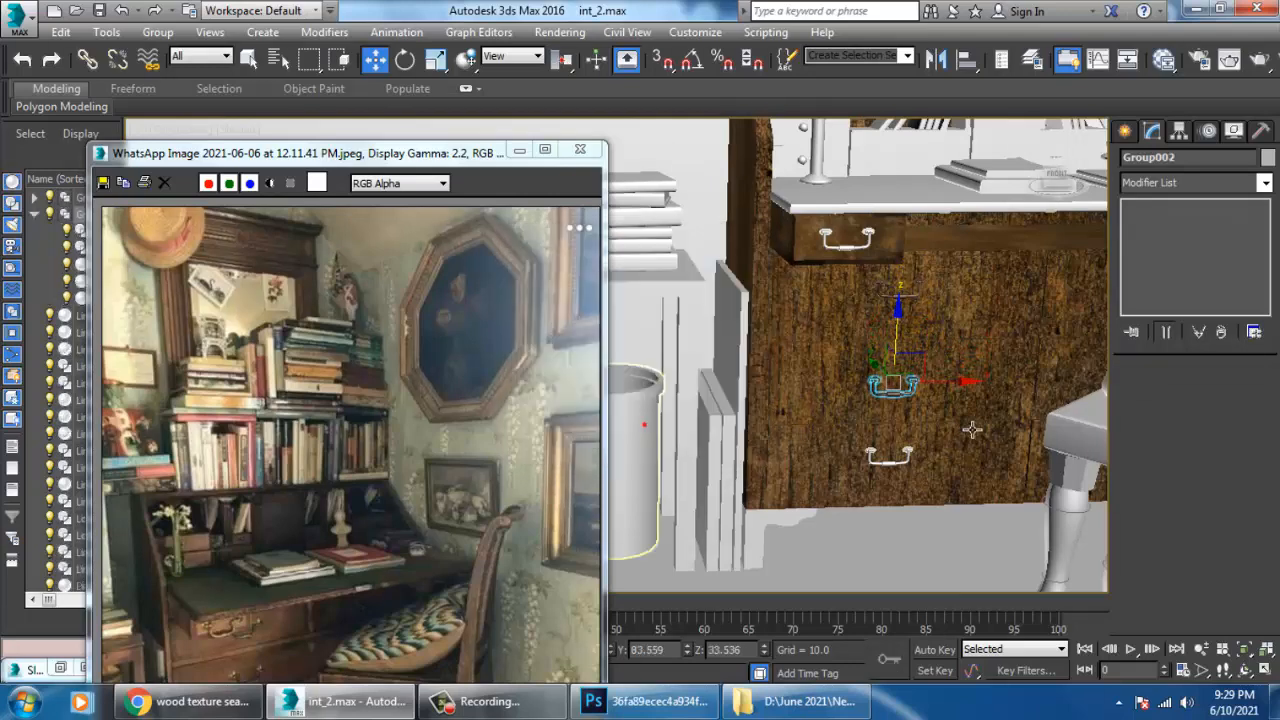
Delete all parts of the plain handle on the cabinet's bottom left drawer.
{"action": "middle_click_drag", "start_coordinate": [912, 368], "coordinate": [965, 379], "text": "alt"}
{"action": "scroll", "coordinate": [965, 379], "scroll_direction": "up", "scroll_amount": 5}
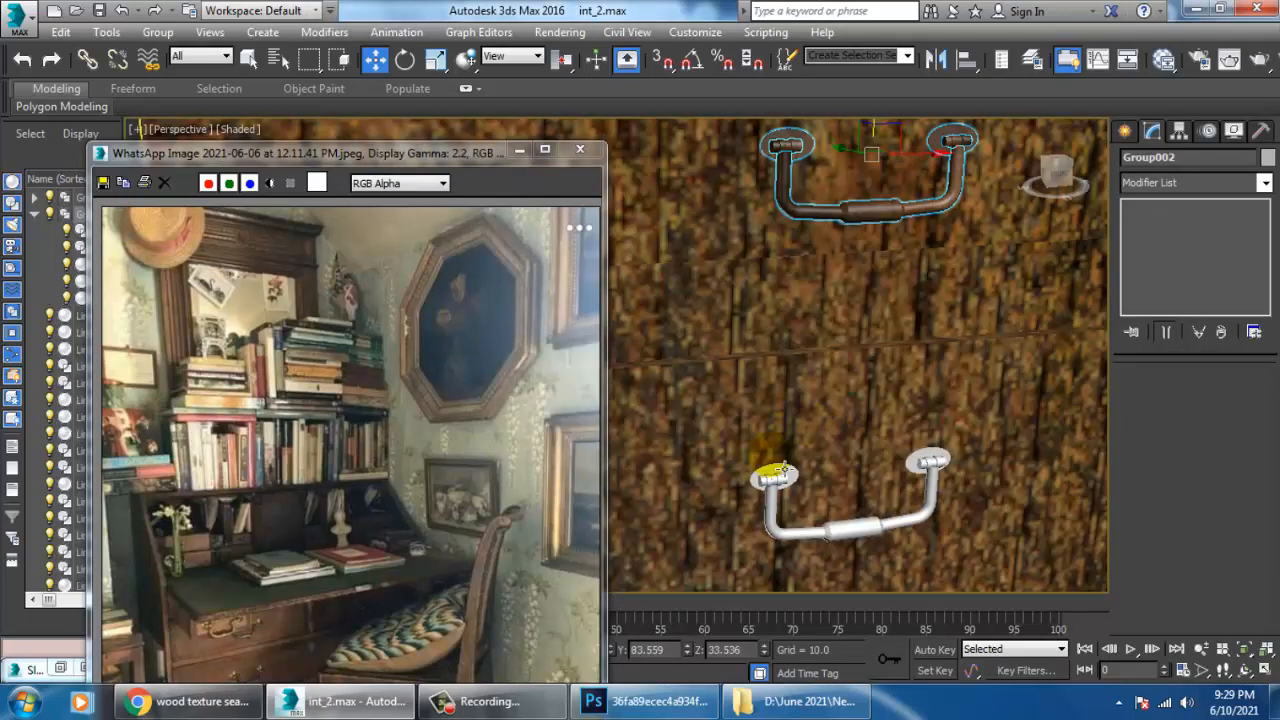
{"action": "left_click", "coordinate": [790, 481]}
{"action": "left_click", "coordinate": [948, 473], "text": "ctrl"}
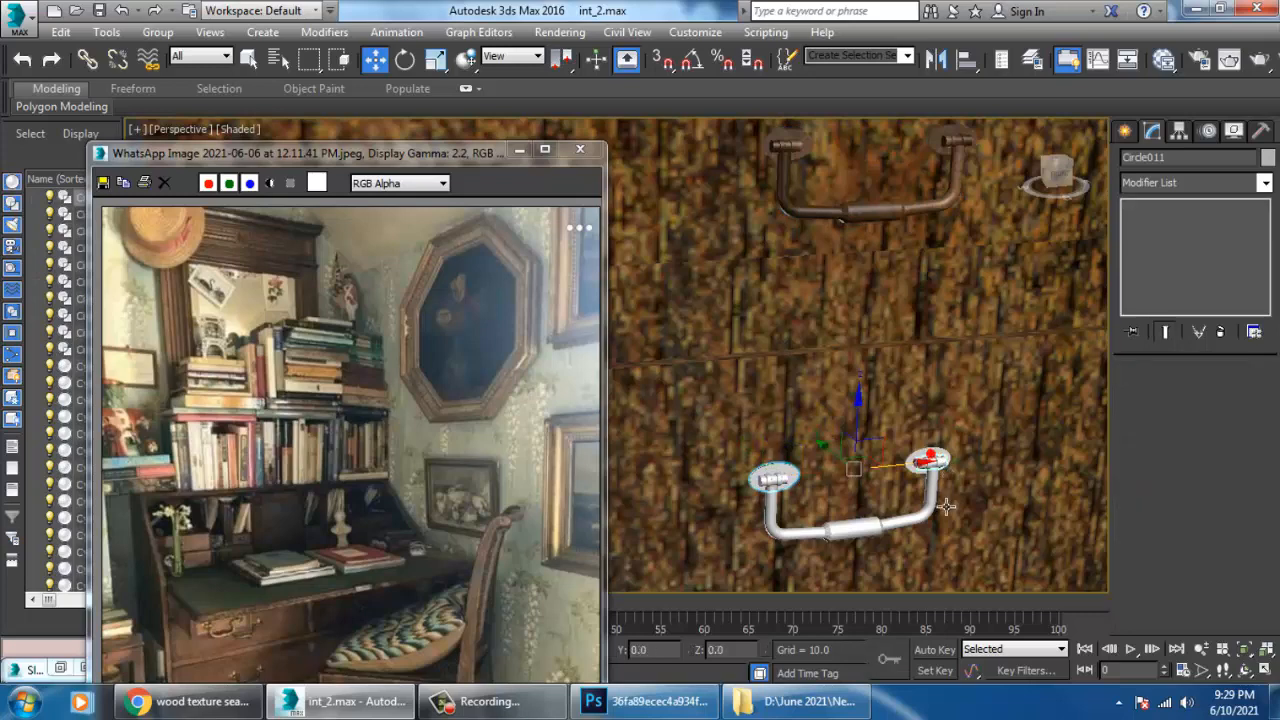
{"action": "left_click", "coordinate": [937, 510], "text": "ctrl"}
{"action": "left_click", "coordinate": [798, 489], "text": "ctrl"}
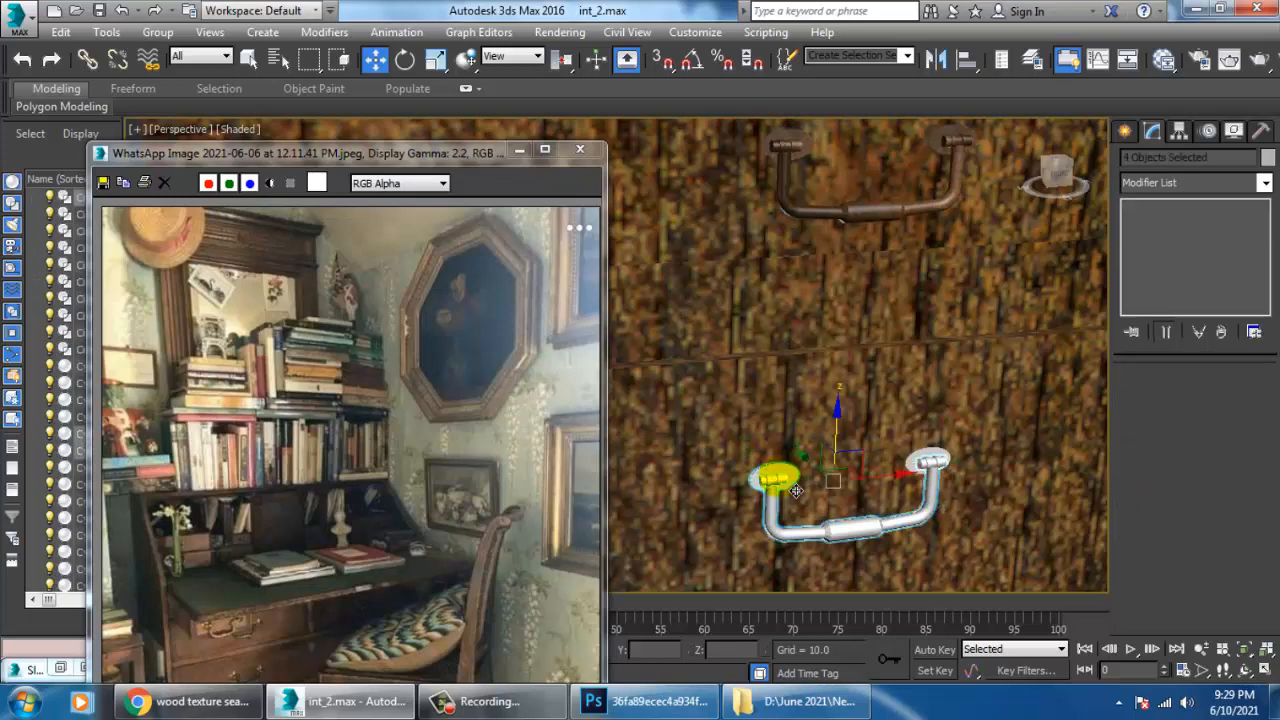
{"action": "key", "text": "Delete"}
{"action": "scroll", "coordinate": [877, 488], "scroll_direction": "down", "scroll_amount": 5}
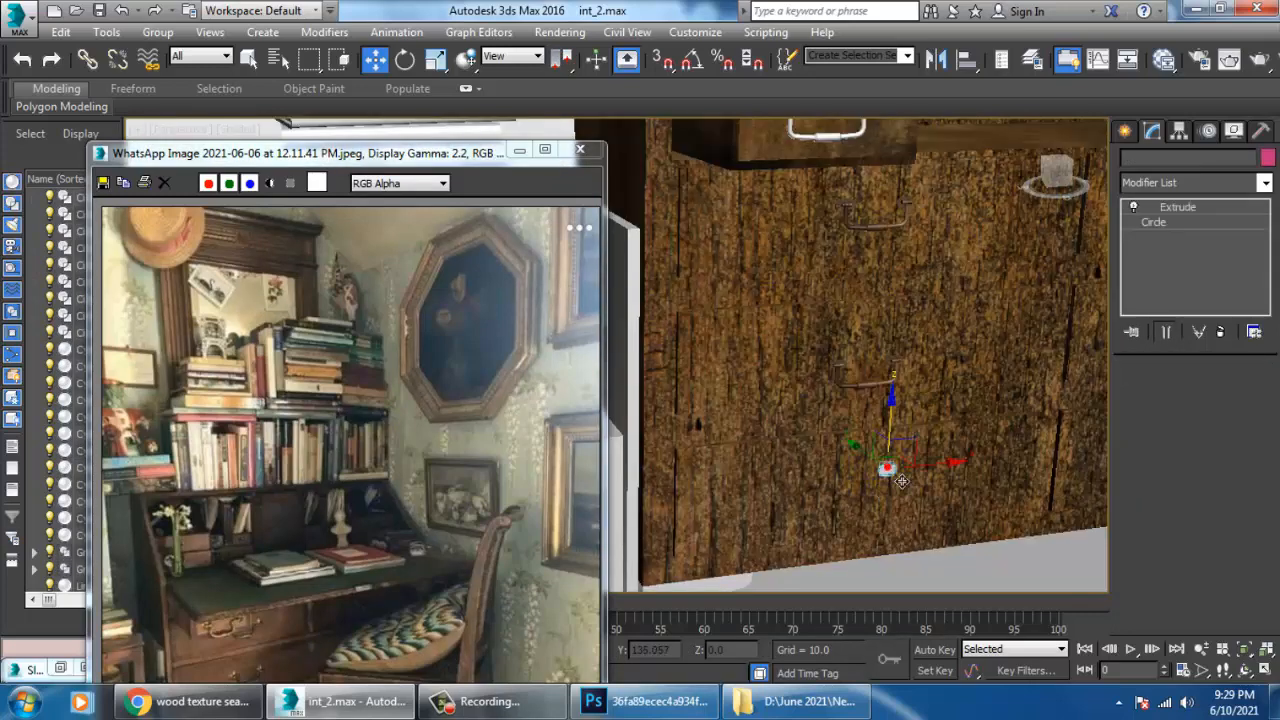
{"action": "key", "text": "Delete"}
Delete the plain handle on the cabinet's bottom right drawer.
{"action": "middle_click_drag", "start_coordinate": [916, 470], "coordinate": [806, 414]}
{"action": "mouse_move", "coordinate": [900, 380]}
{"action": "middle_mouse_down", "text": "alt"}
{"action": "mouse_move", "coordinate": [966, 343]}
{"action": "mouse_move", "coordinate": [909, 390]}
{"action": "middle_mouse_up", "text": "alt"}
{"action": "scroll", "coordinate": [966, 343], "scroll_direction": "up", "scroll_amount": 3}
{"action": "left_click", "coordinate": [940, 391]}
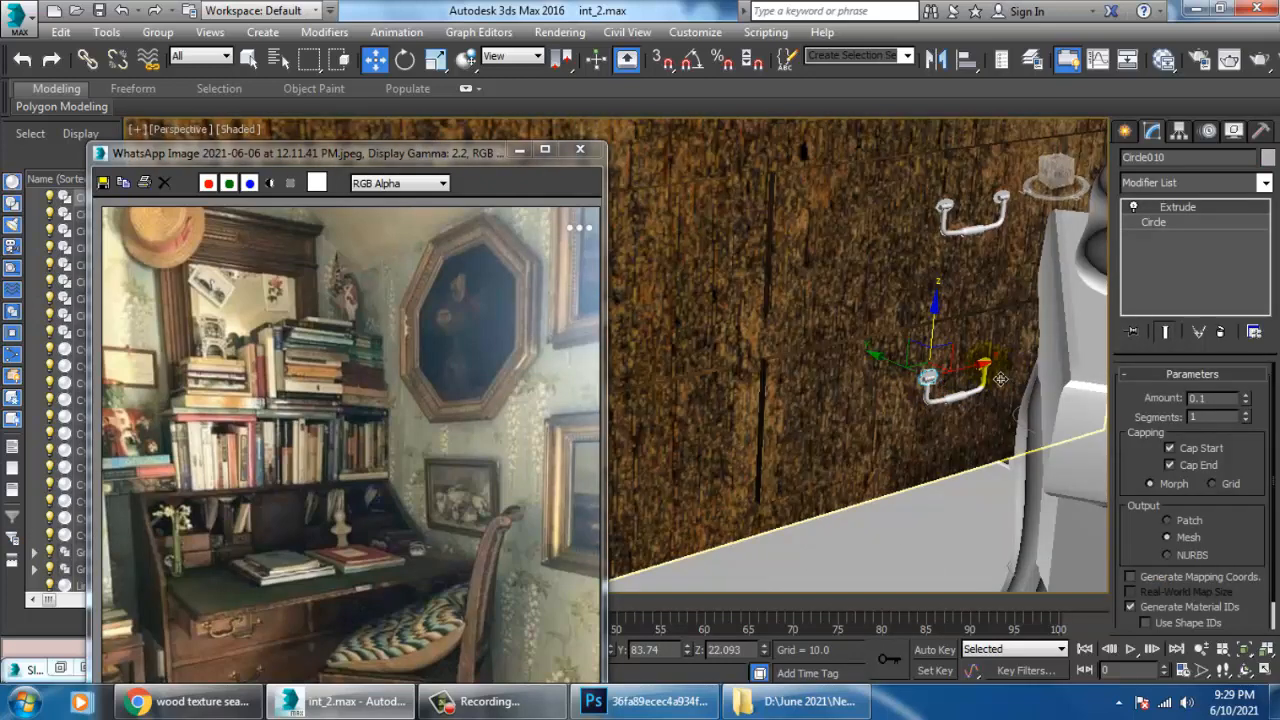
{"action": "left_click_drag", "start_coordinate": [999, 376], "coordinate": [955, 225]}
{"action": "left_click", "coordinate": [944, 393]}
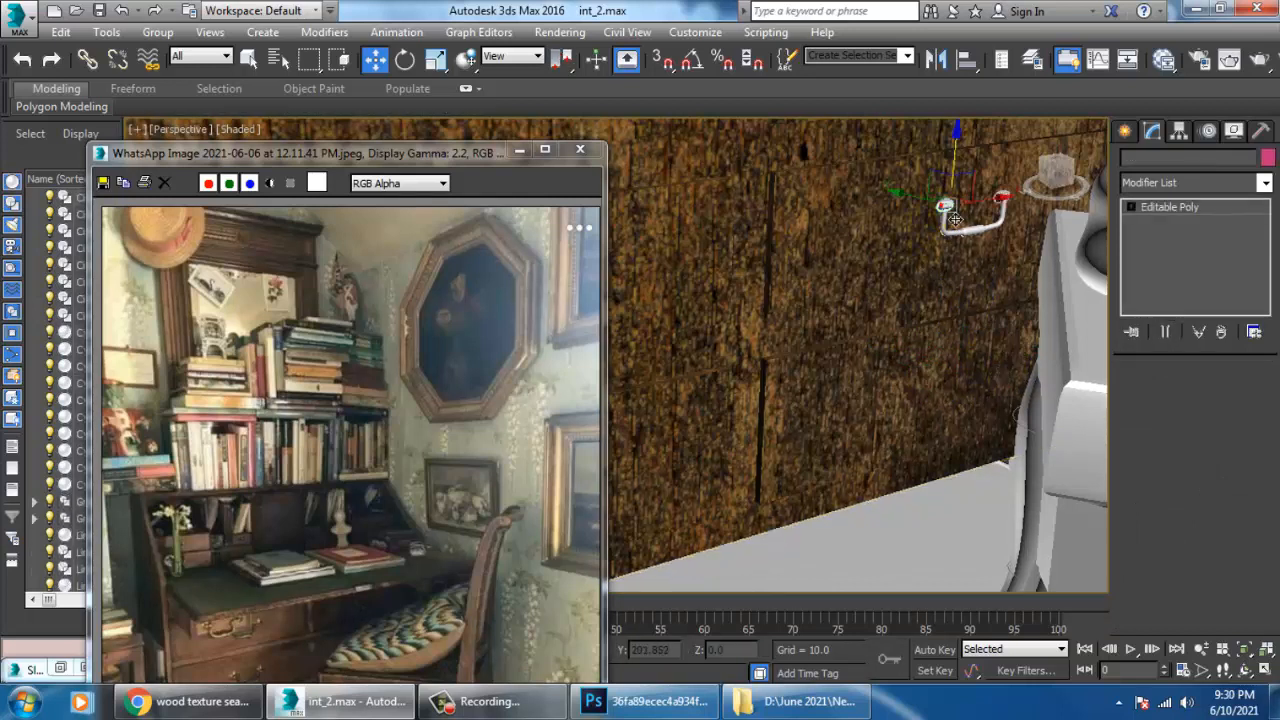
Delete the plain handle on the middle right drawer together with its two round plates.
{"action": "left_click", "coordinate": [944, 206]}
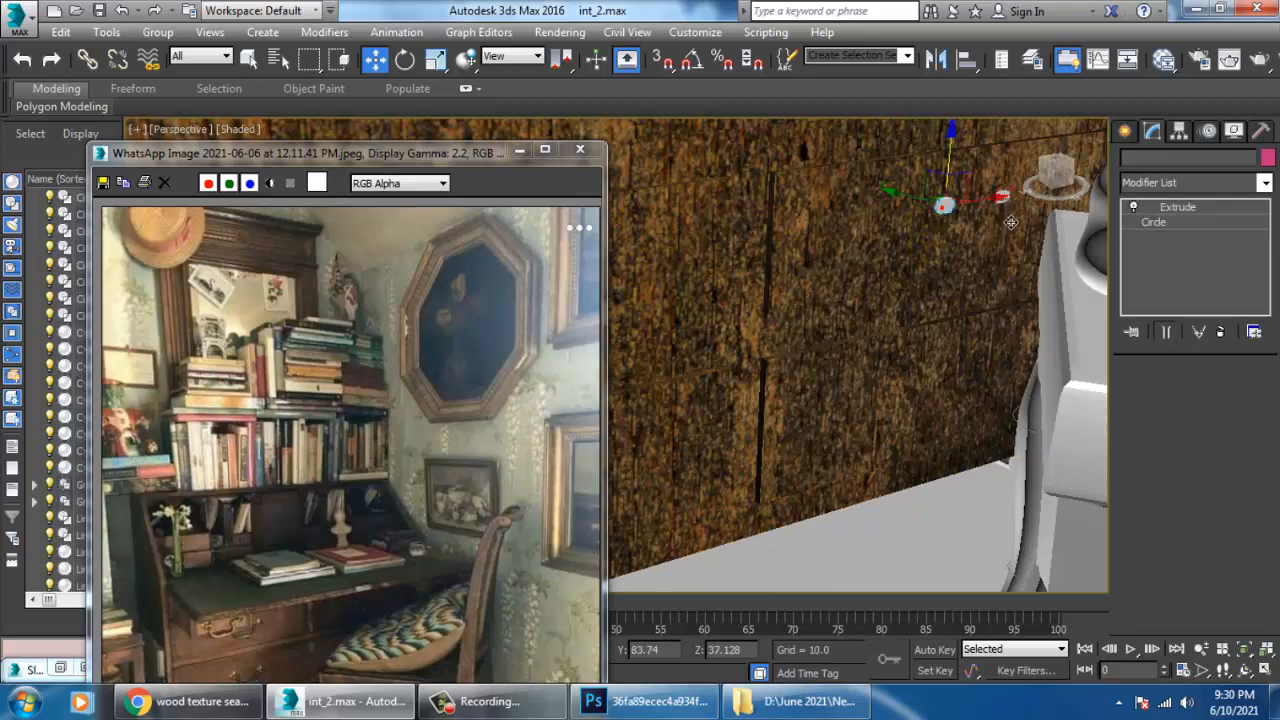
{"action": "left_click", "coordinate": [1008, 205]}
{"action": "key", "text": "Delete"}
{"action": "left_click", "coordinate": [1008, 205]}
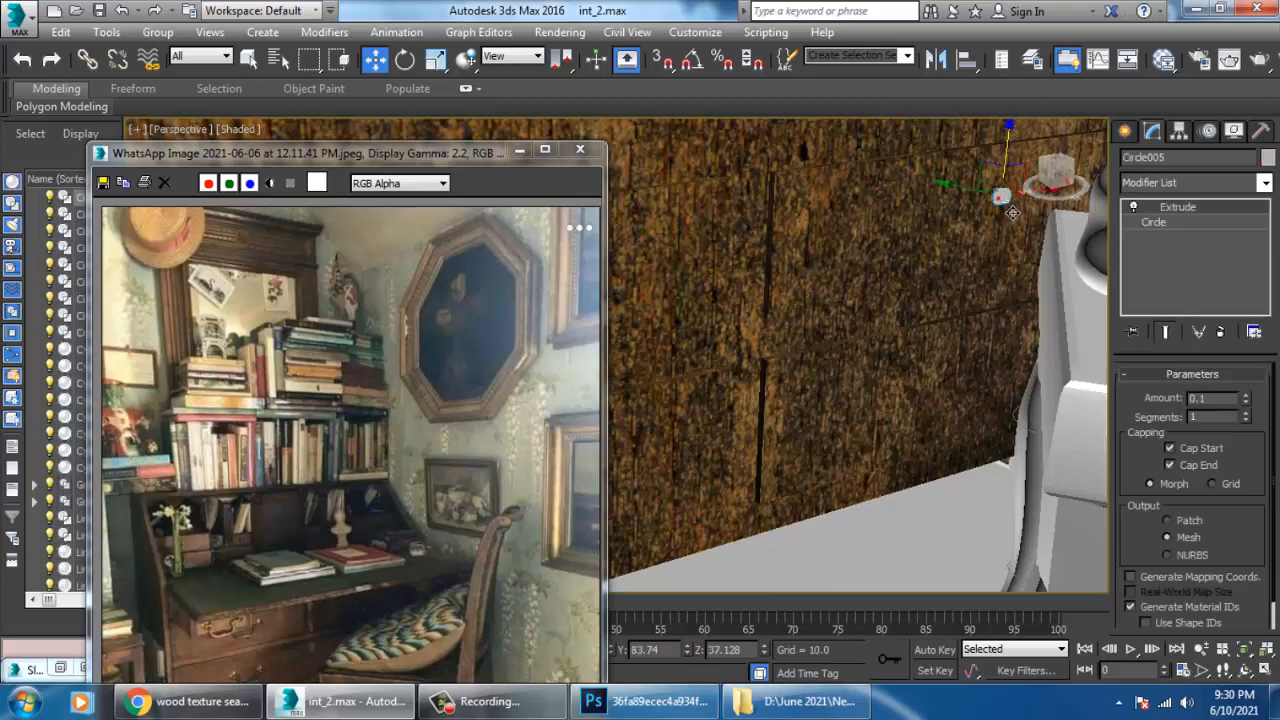
{"action": "key", "text": "Delete"}
Show edged faces in the perspective view and select the textured handle group on the middle left drawer.
{"action": "scroll", "coordinate": [875, 318], "scroll_direction": "down", "scroll_amount": 4}
{"action": "scroll", "coordinate": [780, 340], "scroll_direction": "down", "scroll_amount": 3}
{"action": "left_click", "coordinate": [766, 371]}
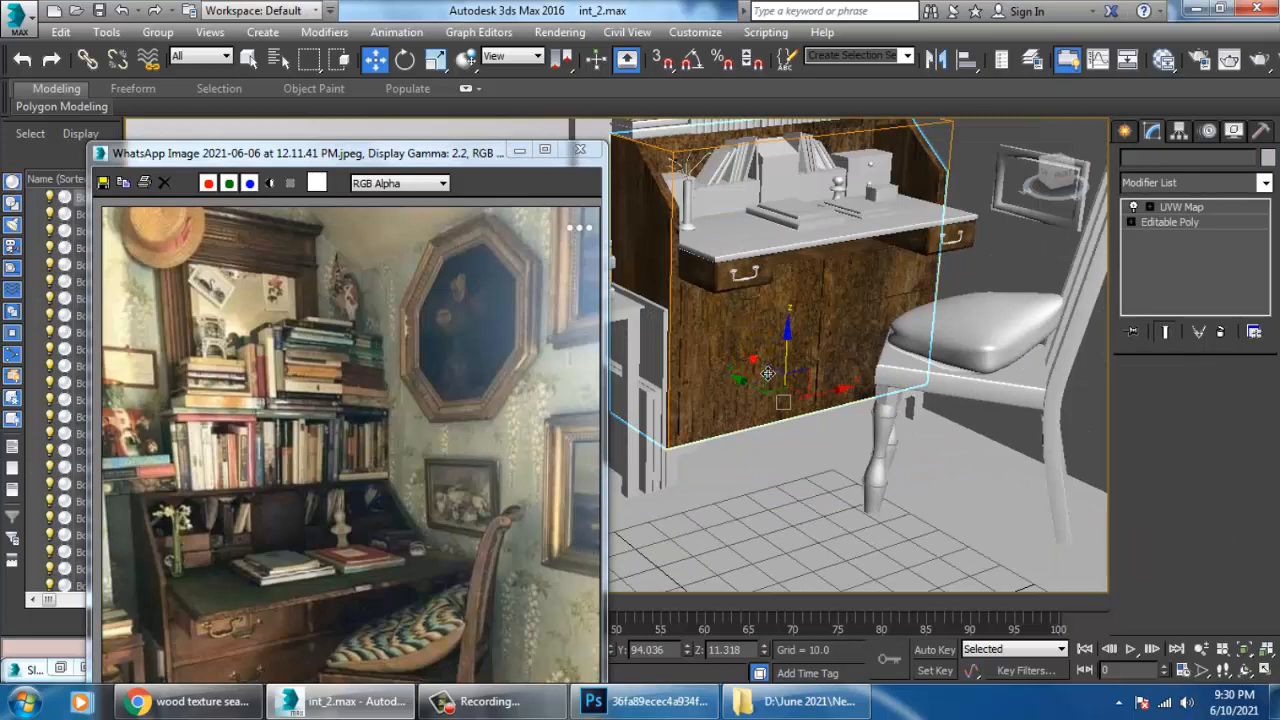
{"action": "key", "text": "F4"}
{"action": "left_click", "coordinate": [769, 372]}
{"action": "left_click", "coordinate": [770, 371]}
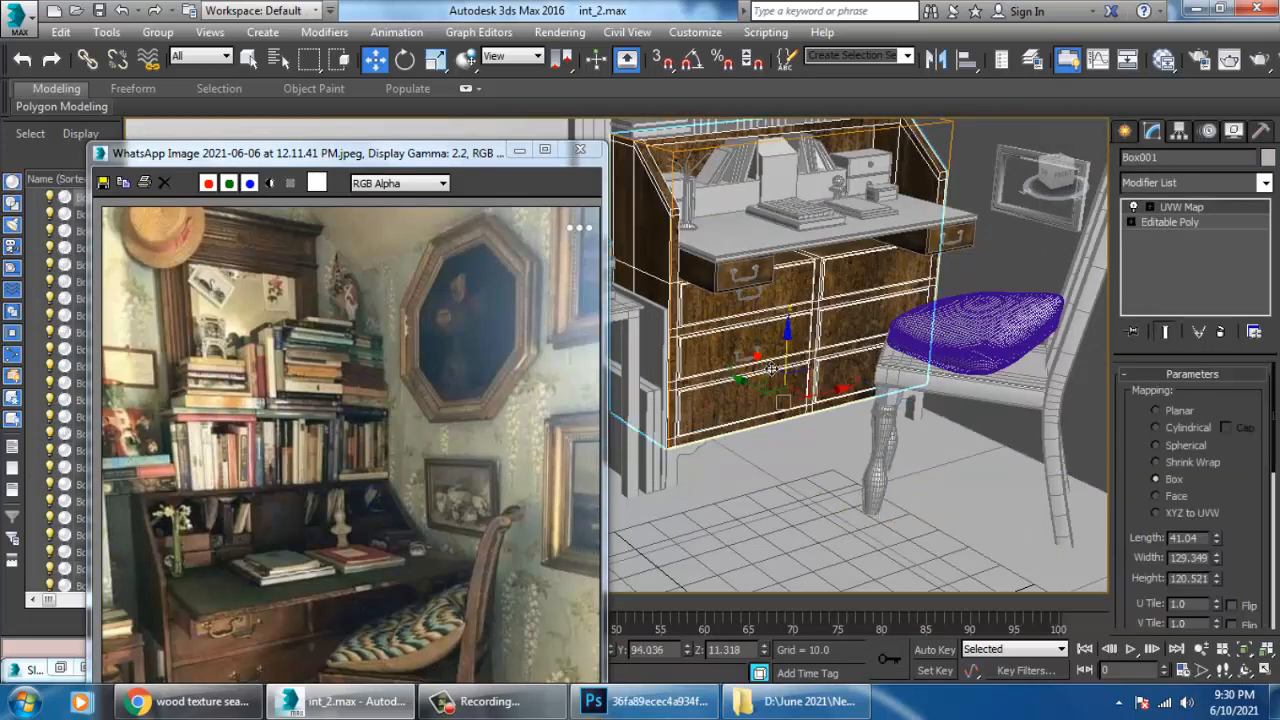
{"action": "left_click", "coordinate": [760, 363]}
Switch to a maximized front view framed on the handle and display it shaded with edged faces.
{"action": "key", "text": "alt+w"}
{"action": "right_click", "coordinate": [843, 269]}
{"action": "key", "text": "alt+w"}
{"action": "key", "text": "z"}
{"action": "middle_click_drag", "start_coordinate": [790, 266], "coordinate": [952, 266]}
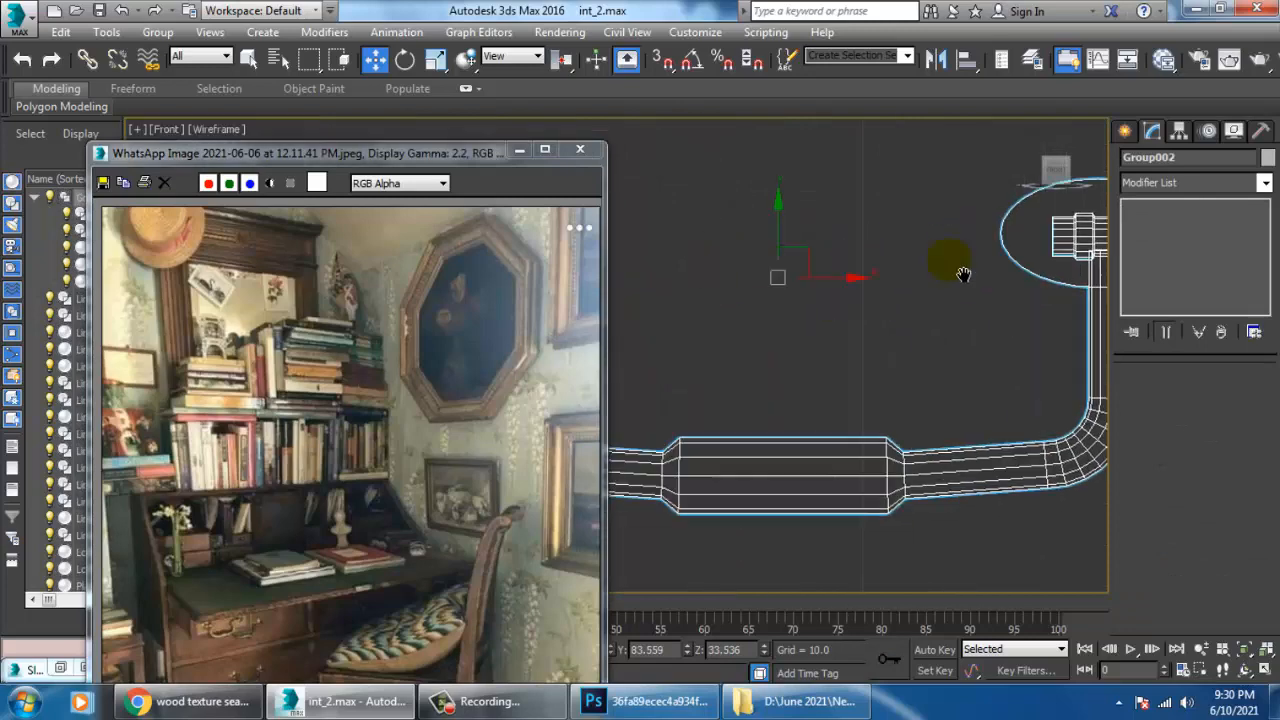
{"action": "scroll", "coordinate": [892, 328], "scroll_direction": "down", "scroll_amount": 7}
{"action": "key", "text": "F3"}
{"action": "middle_click_drag", "start_coordinate": [895, 335], "coordinate": [835, 273]}
{"action": "scroll", "coordinate": [835, 273], "scroll_direction": "down", "scroll_amount": 5}
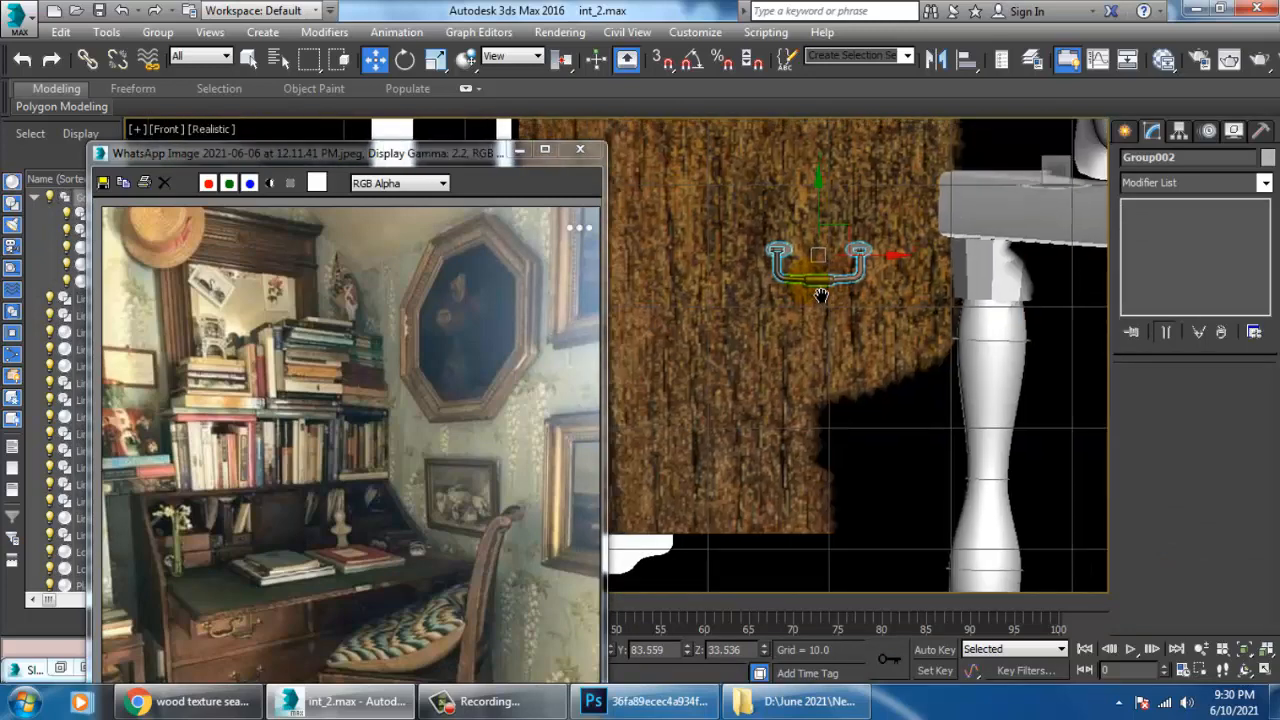
{"action": "key", "text": "F4"}
Copy the textured handle group from the middle left drawer down to the bottom left drawer.
{"action": "scroll", "coordinate": [808, 288], "scroll_direction": "down", "scroll_amount": 3}
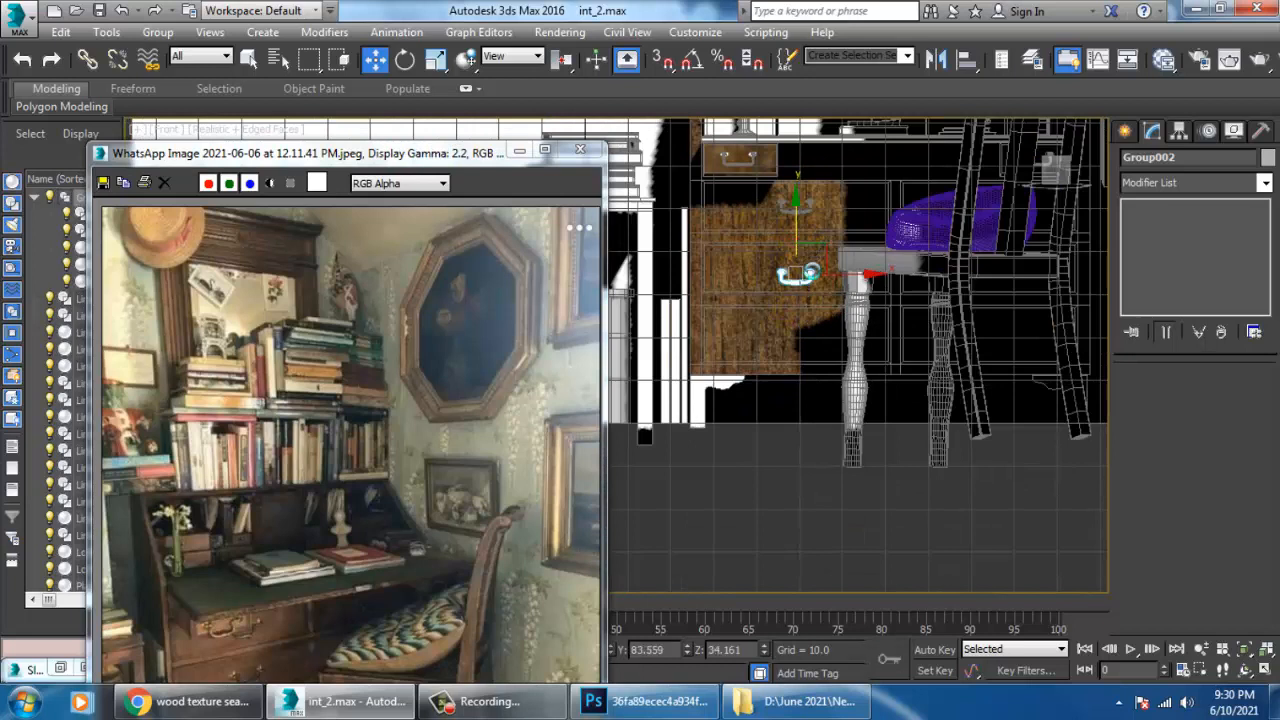
{"action": "left_click_drag", "start_coordinate": [811, 271], "coordinate": [828, 318]}
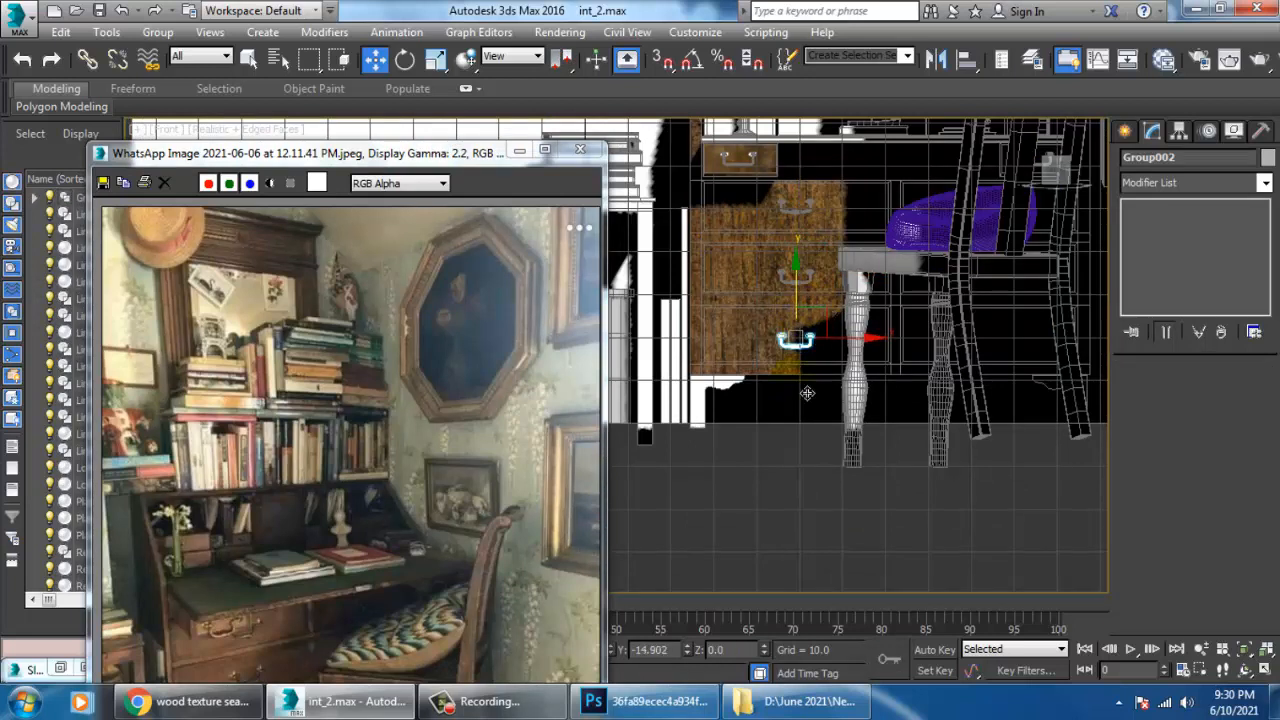
{"action": "key", "text": "ctrl+v"}
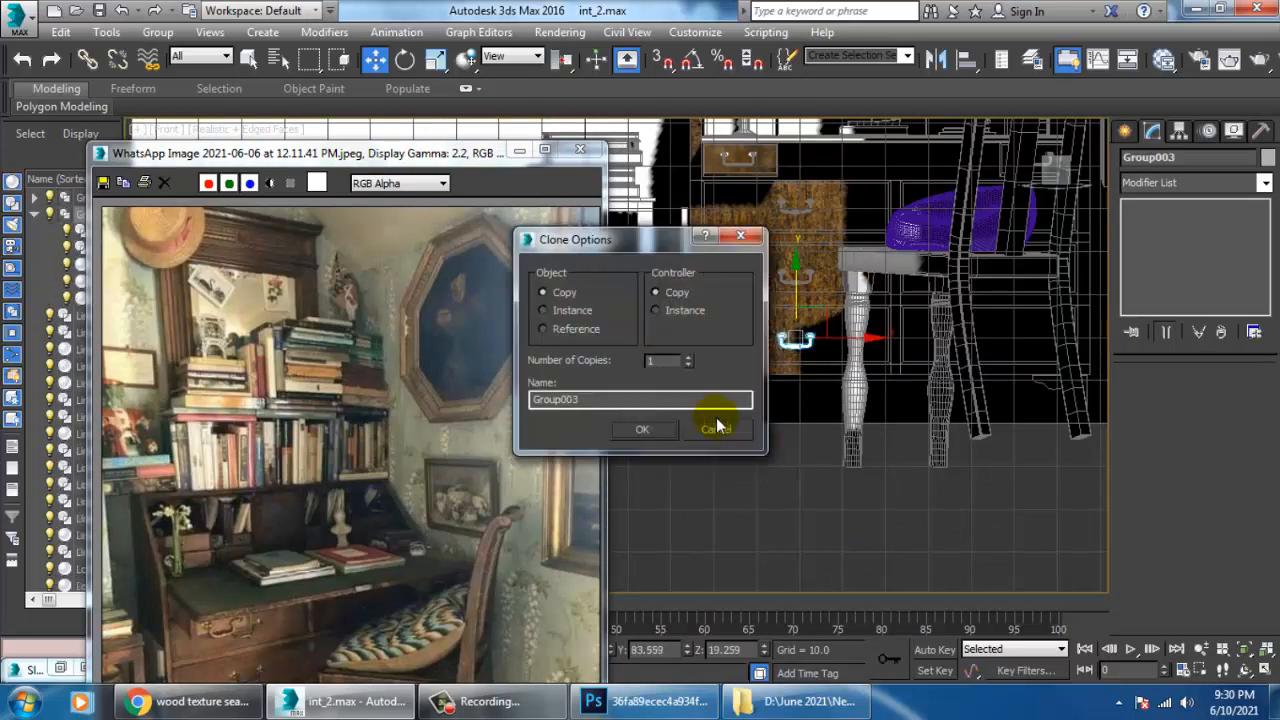
{"action": "left_click", "coordinate": [648, 429]}
Select the three handle groups on the left drawers and copy them across to the three right drawers in the perspective view.
{"action": "key", "text": "alt+w"}
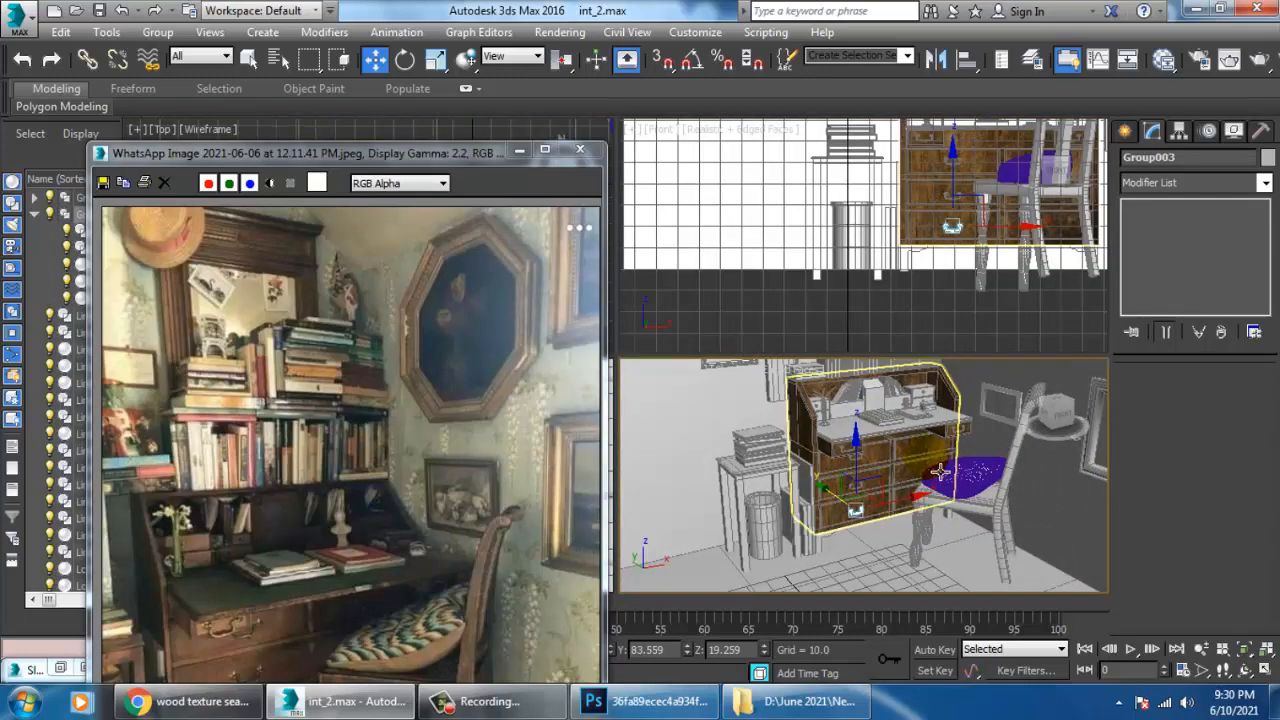
{"action": "key", "text": "alt+w"}
{"action": "scroll", "coordinate": [882, 487], "scroll_direction": "up", "scroll_amount": 3}
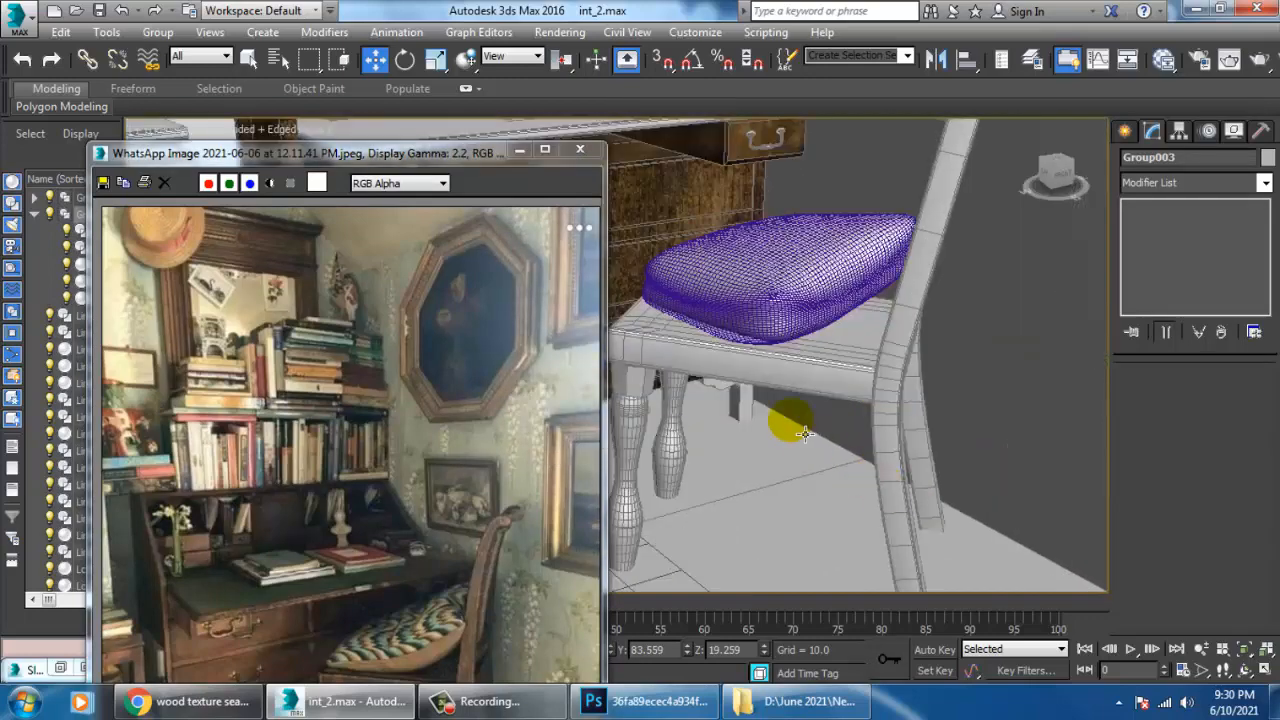
{"action": "middle_click_drag", "start_coordinate": [640, 364], "coordinate": [952, 449]}
{"action": "left_click", "coordinate": [735, 306]}
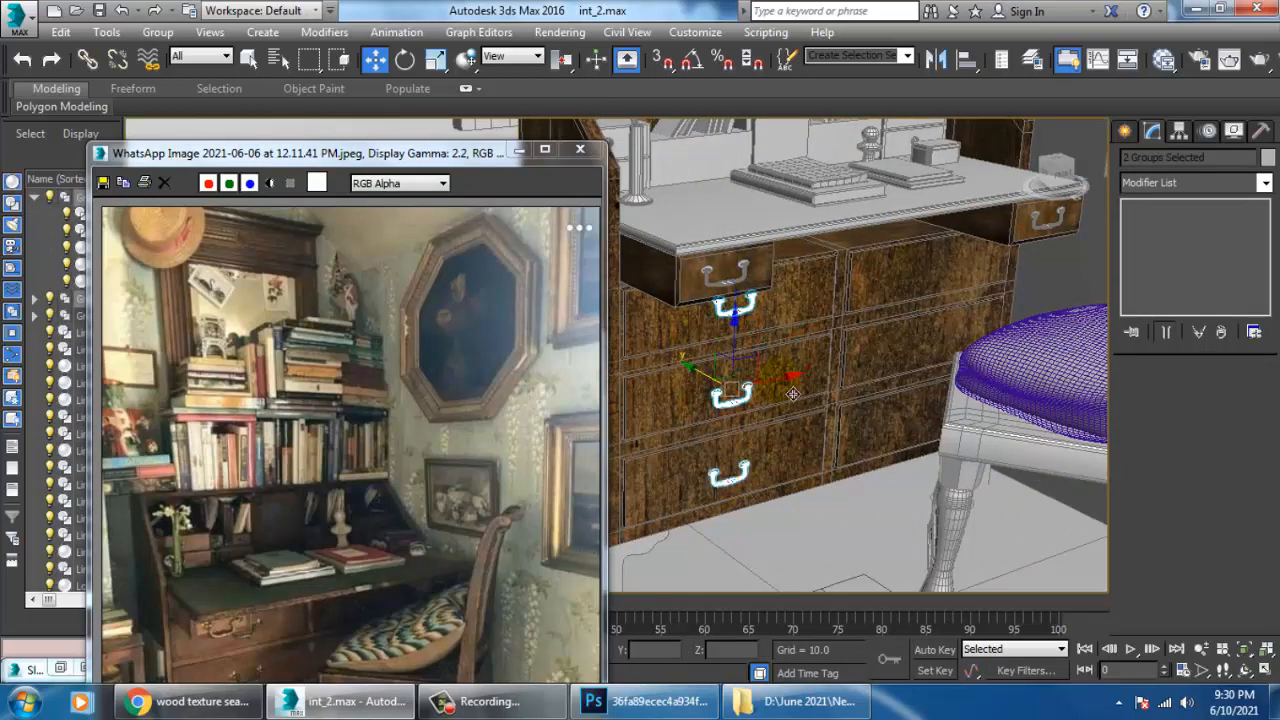
{"action": "left_click_drag", "start_coordinate": [787, 389], "coordinate": [975, 375]}
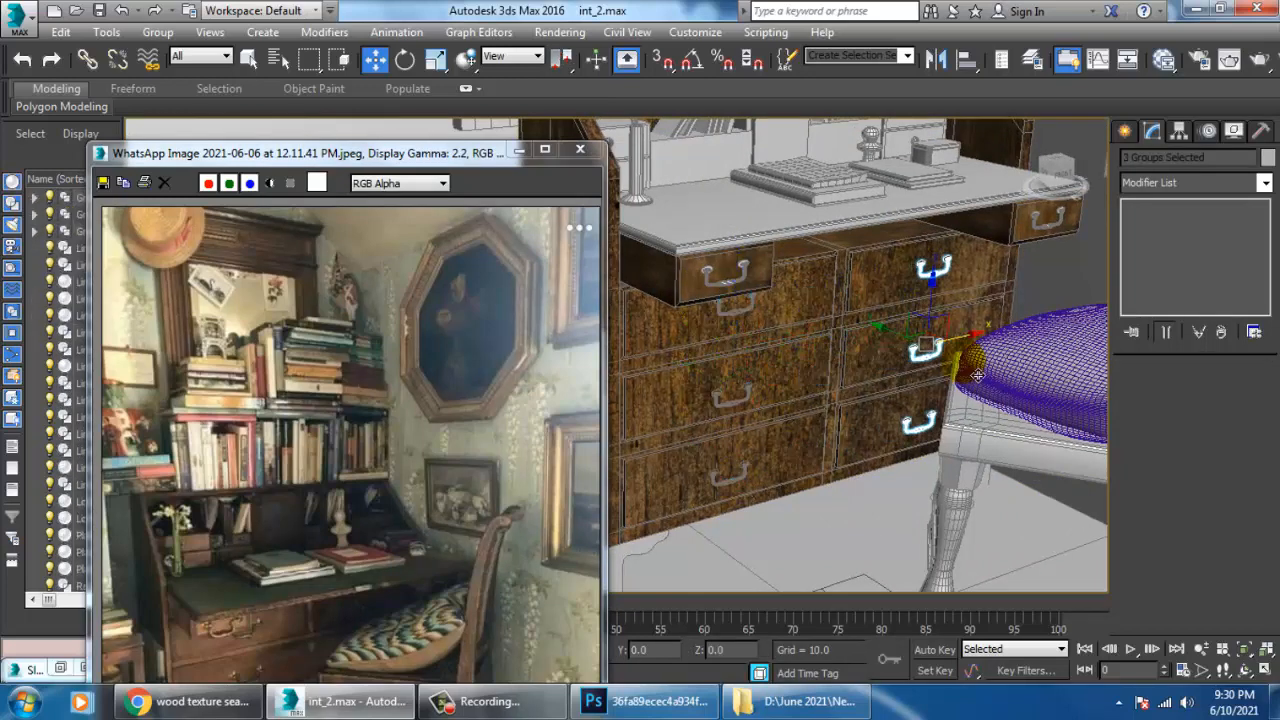
{"action": "left_click", "coordinate": [652, 425]}
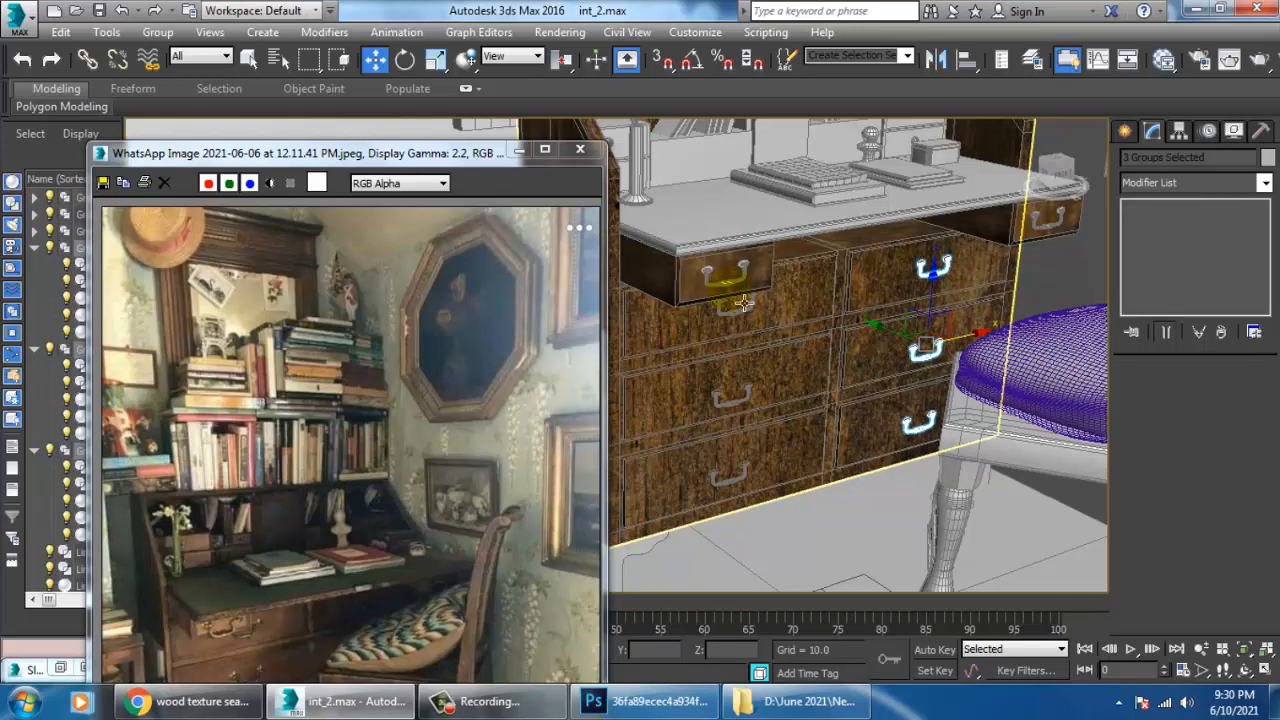
Delete the plain handle on the left pull-out drawer under the desktop together with its end pieces and round plates.
{"action": "left_click", "coordinate": [738, 297]}
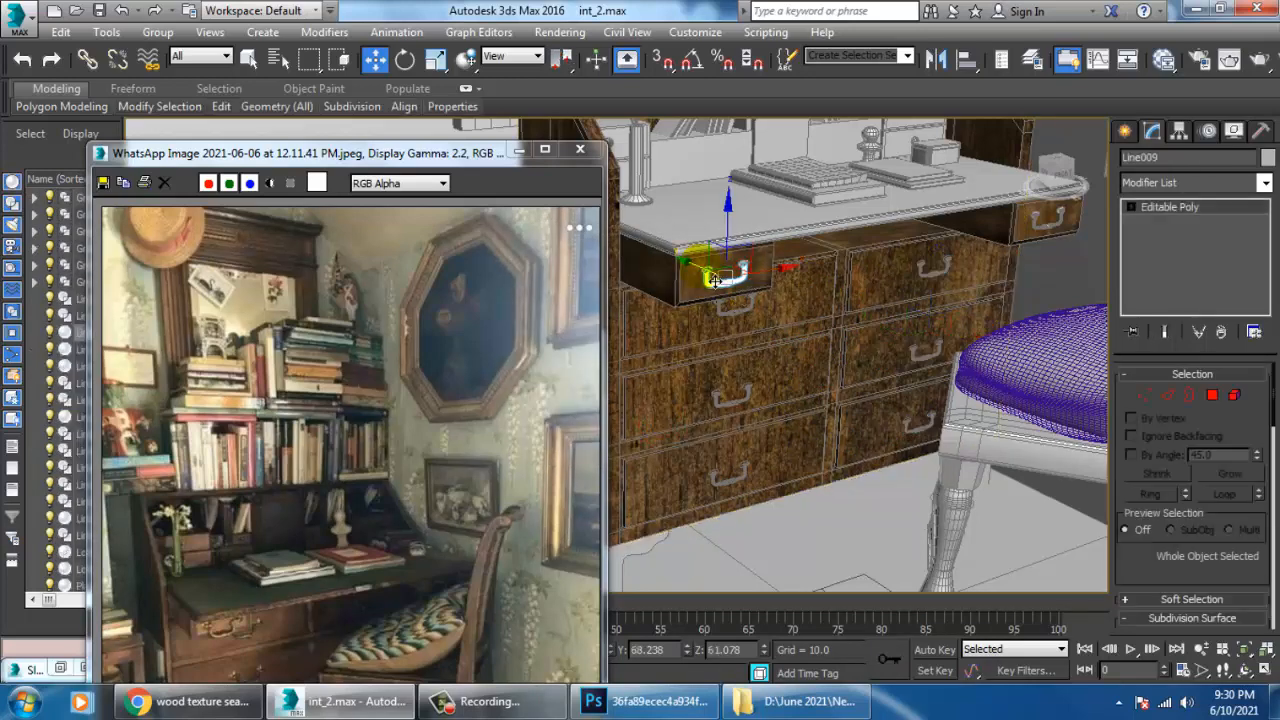
{"action": "left_click", "coordinate": [714, 281], "text": "ctrl"}
{"action": "key", "text": "z"}
{"action": "middle_click_drag", "start_coordinate": [757, 334], "coordinate": [772, 340], "text": "alt"}
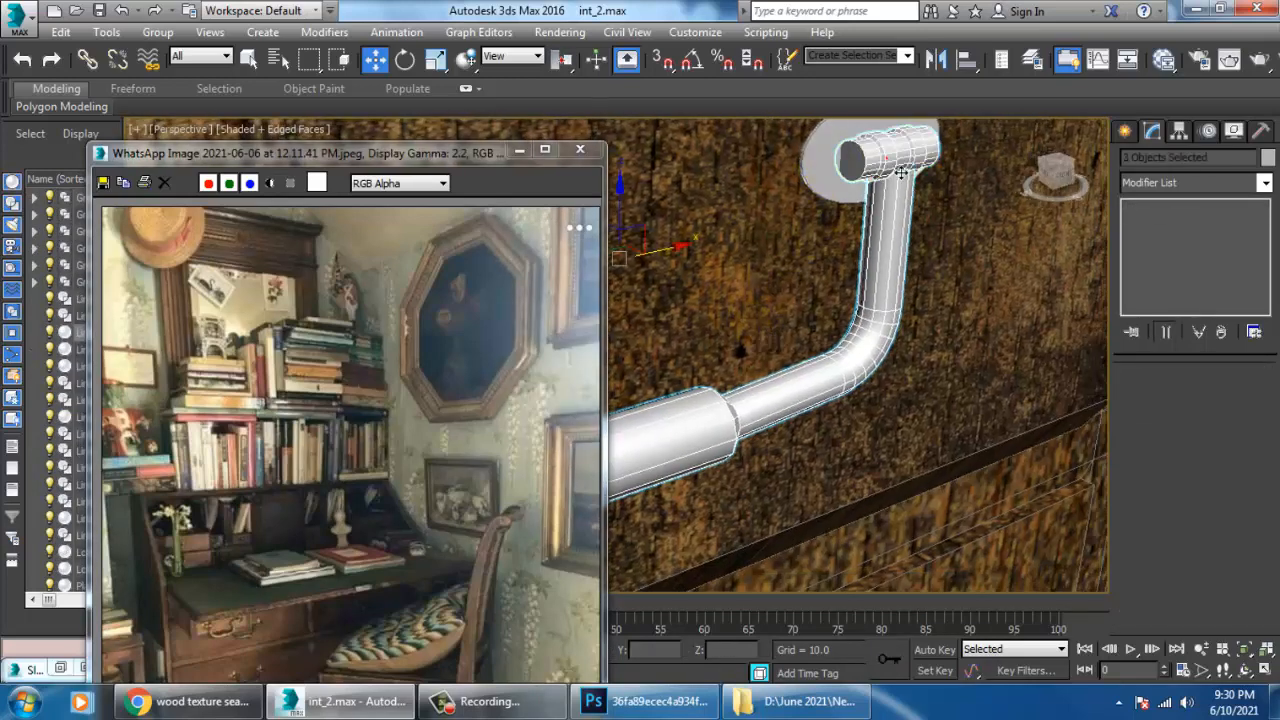
{"action": "left_click", "coordinate": [828, 174], "text": "ctrl"}
{"action": "scroll", "coordinate": [735, 262], "scroll_direction": "down", "scroll_amount": 2}
{"action": "middle_click_drag", "start_coordinate": [735, 262], "coordinate": [921, 246]}
{"action": "left_click", "coordinate": [654, 223], "text": "ctrl"}
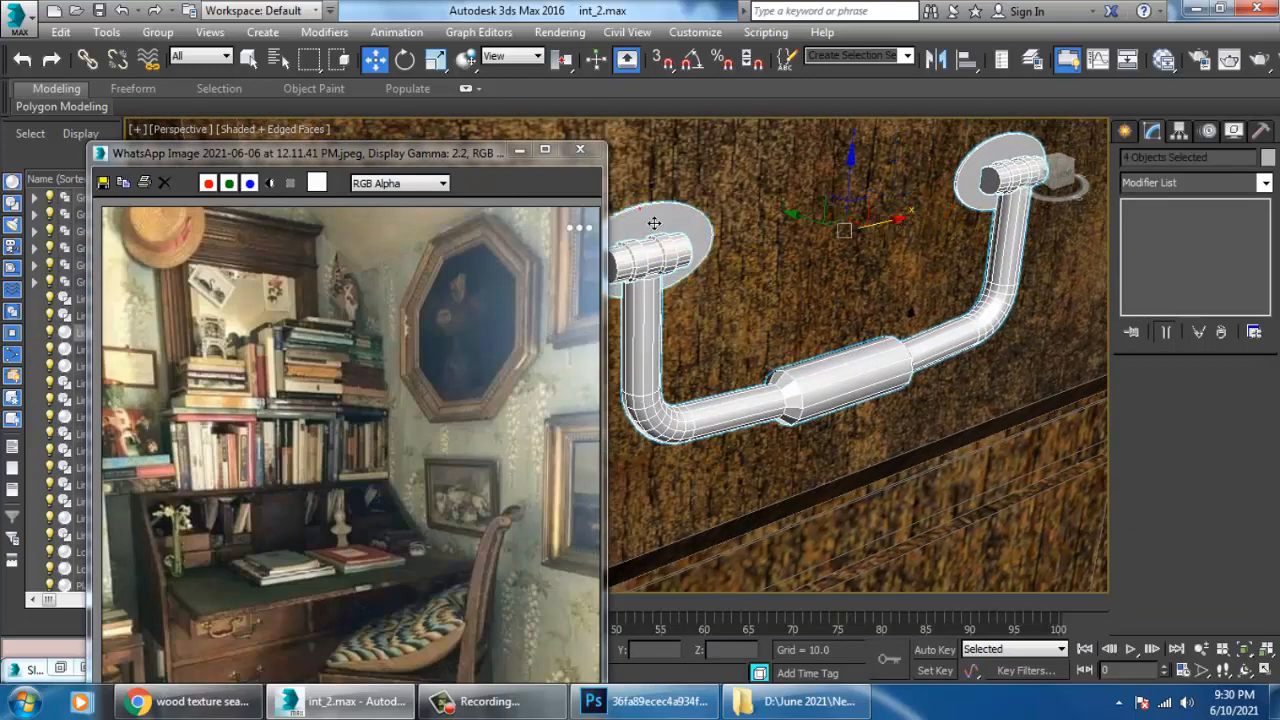
{"action": "key", "text": "Delete"}
Make one copy of the top left drawer's textured handle group, pulled forward from the cabinet front.
{"action": "scroll", "coordinate": [851, 323], "scroll_direction": "down", "scroll_amount": 4}
{"action": "middle_click_drag", "start_coordinate": [851, 323], "coordinate": [853, 370], "text": "alt"}
{"action": "scroll", "coordinate": [874, 363], "scroll_direction": "down", "scroll_amount": 3}
{"action": "left_click", "coordinate": [826, 412]}
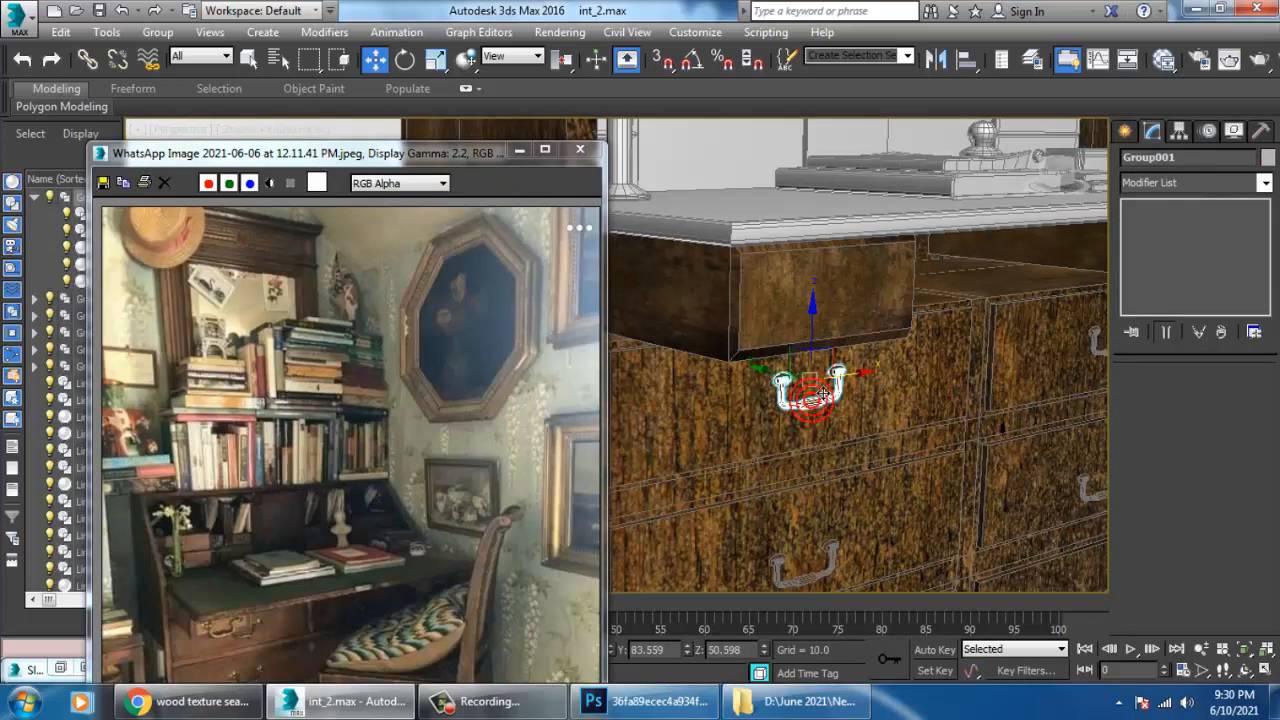
{"action": "left_click_drag", "start_coordinate": [777, 385], "coordinate": [857, 420], "text": "shift"}
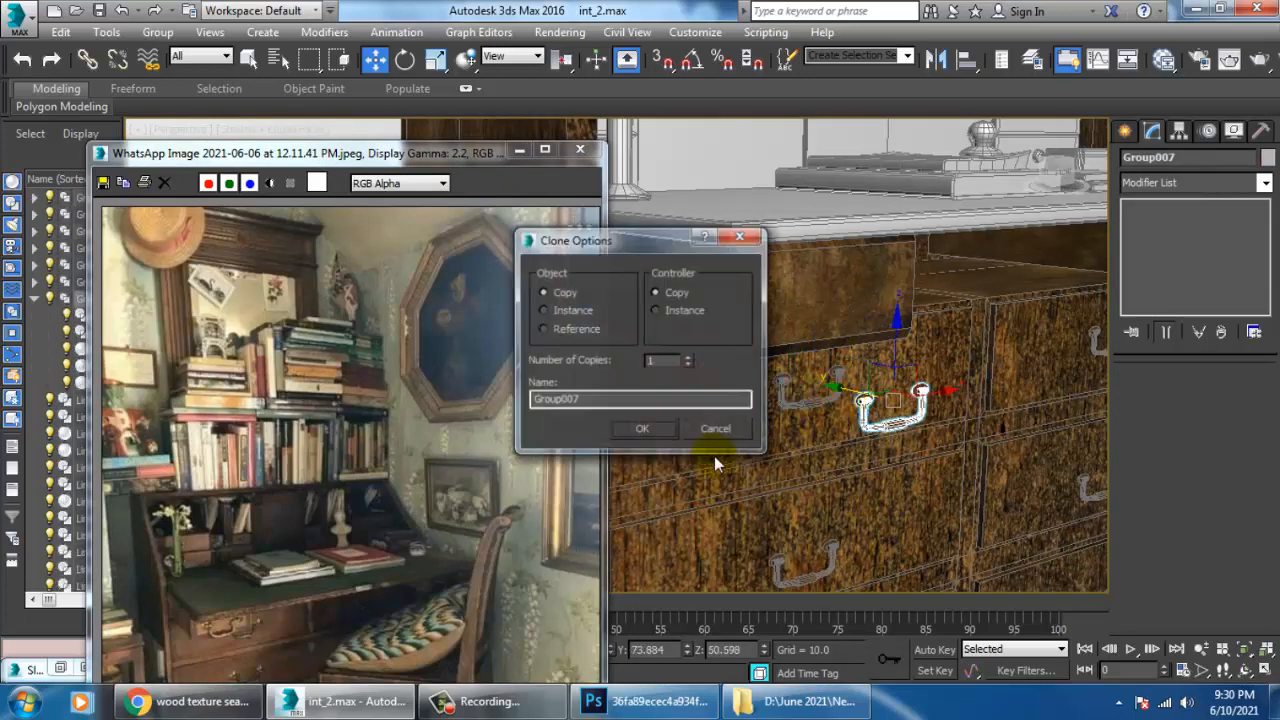
{"action": "left_click", "coordinate": [671, 428]}
Raise the copied handle to about Z 60.758 and bring it forward to about Y 68.186 on the left pull-out drawer.
{"action": "left_click_drag", "start_coordinate": [913, 272], "coordinate": [906, 234]}
{"action": "middle_click_drag", "start_coordinate": [906, 248], "coordinate": [897, 367], "text": "alt"}
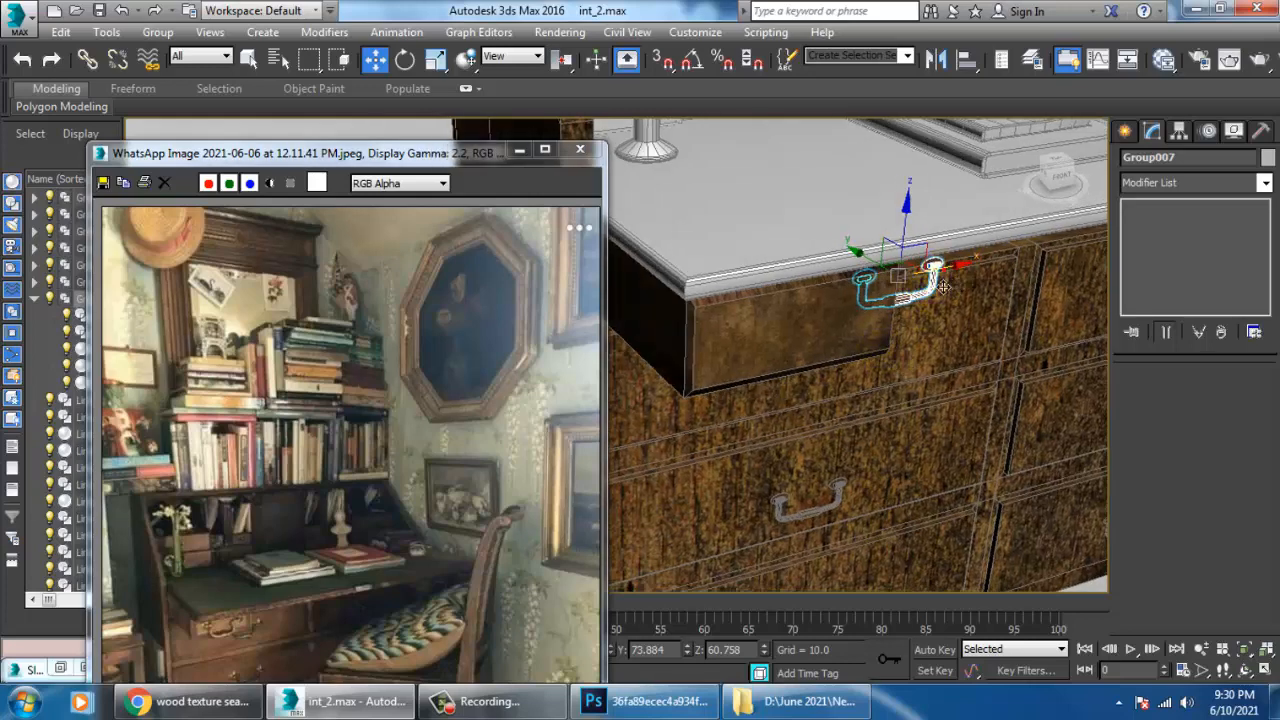
{"action": "left_click_drag", "start_coordinate": [943, 287], "coordinate": [828, 306]}
{"action": "middle_click_drag", "start_coordinate": [828, 306], "coordinate": [764, 313], "text": "alt"}
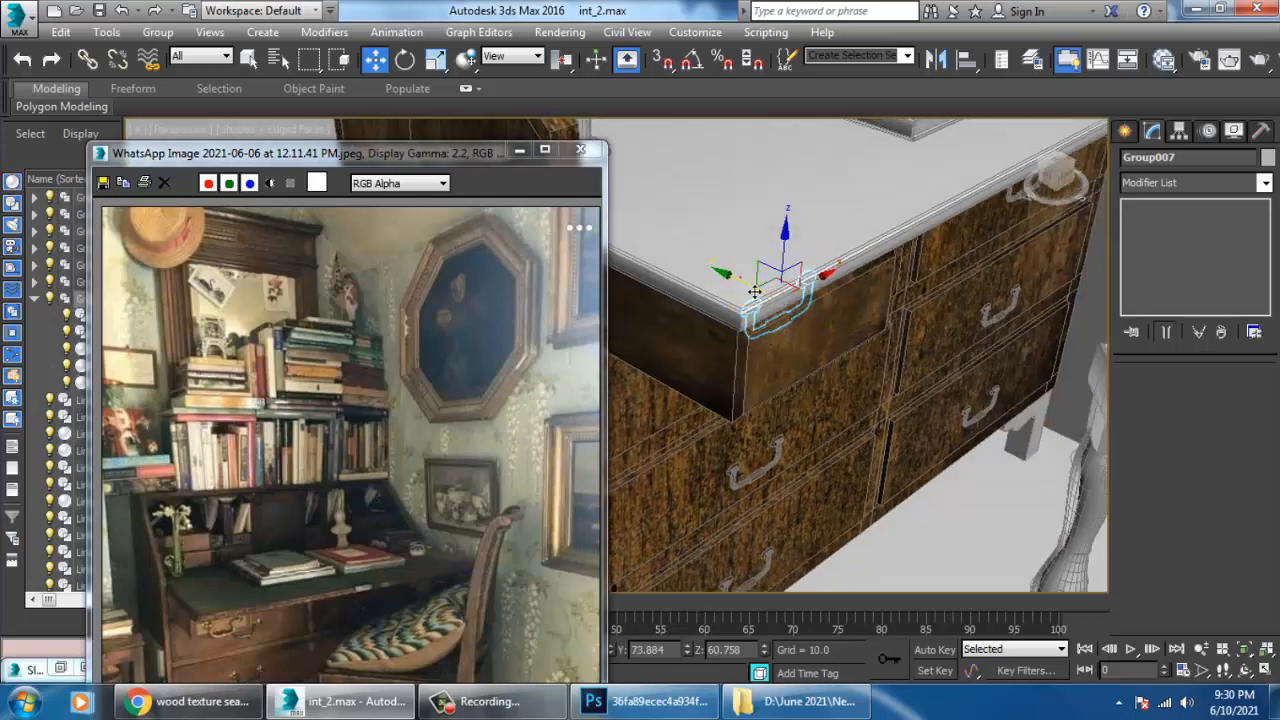
{"action": "left_click_drag", "start_coordinate": [755, 291], "coordinate": [814, 329]}
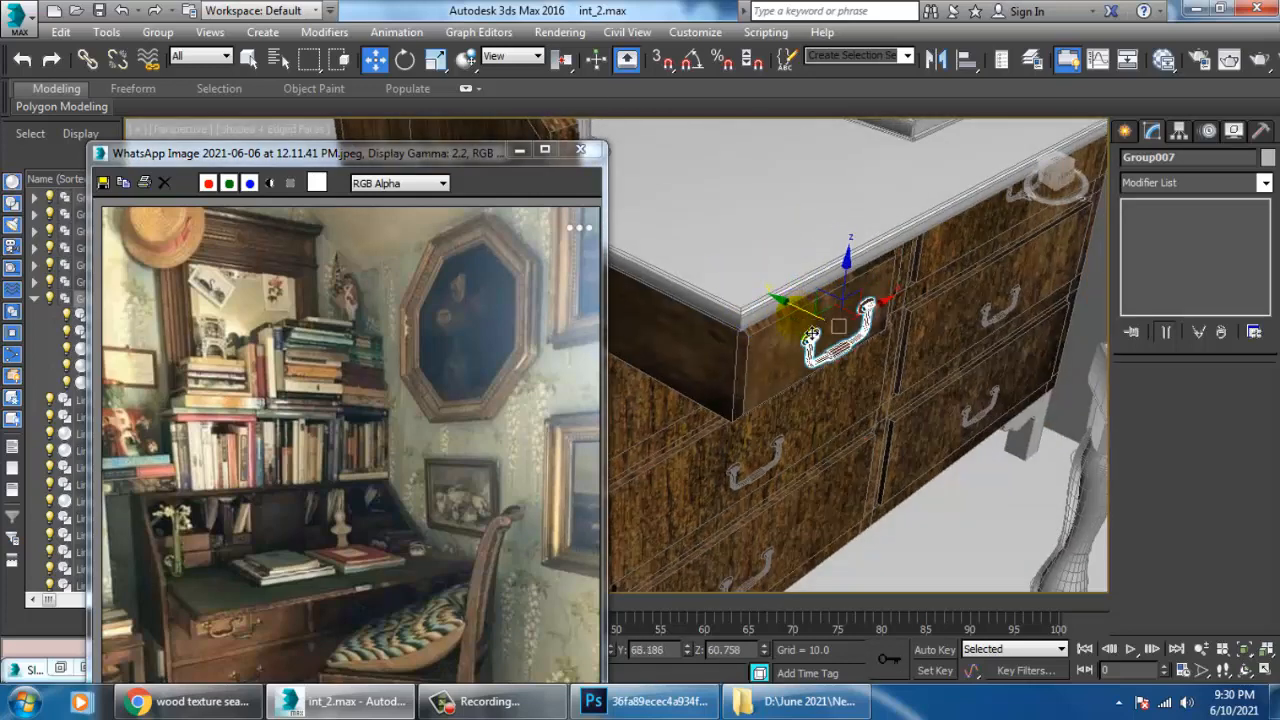
Fine-tune the copied handle against the left pull-out drawer's front, moving it to about Y 68.255 and Z 61.182.
{"action": "key", "text": "z"}
{"action": "middle_click_drag", "start_coordinate": [811, 333], "coordinate": [908, 342], "text": "alt"}
{"action": "scroll", "coordinate": [823, 374], "scroll_direction": "down", "scroll_amount": 5}
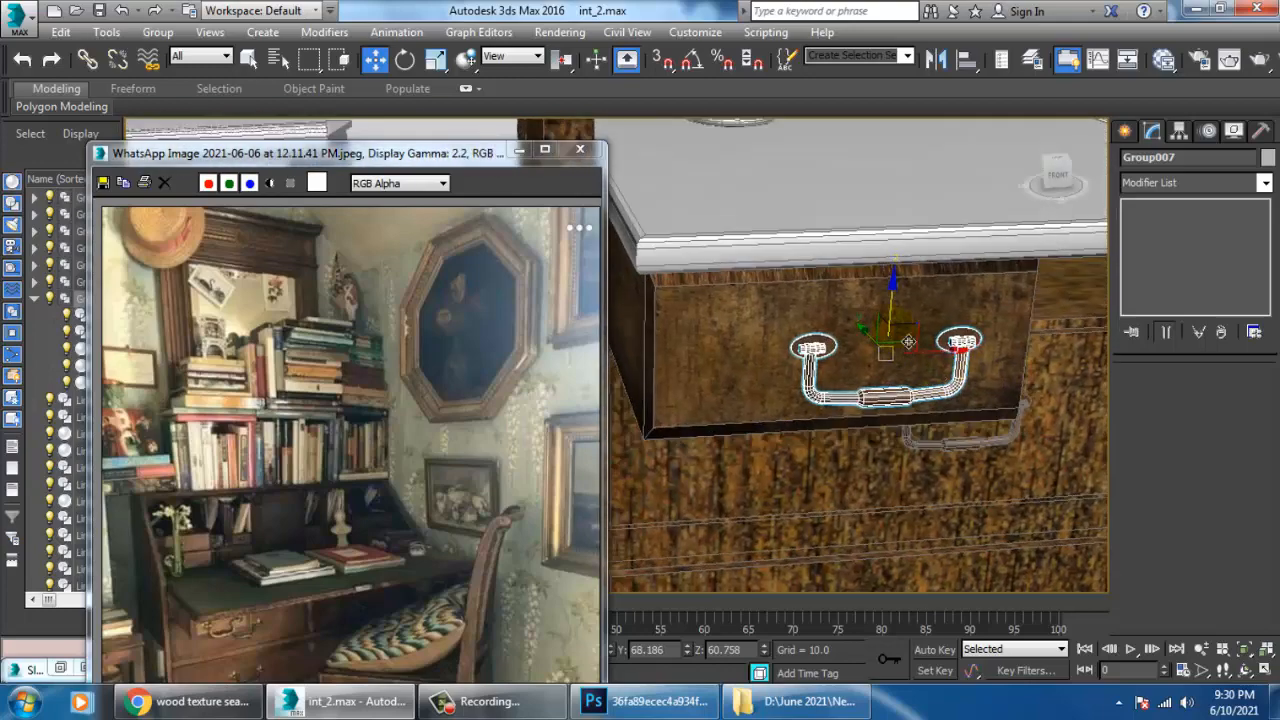
{"action": "left_click_drag", "start_coordinate": [942, 363], "coordinate": [900, 366]}
{"action": "middle_click_drag", "start_coordinate": [898, 366], "coordinate": [946, 349], "text": "alt"}
{"action": "scroll", "coordinate": [902, 401], "scroll_direction": "up", "scroll_amount": 5}
{"action": "scroll", "coordinate": [785, 354], "scroll_direction": "down", "scroll_amount": 3}
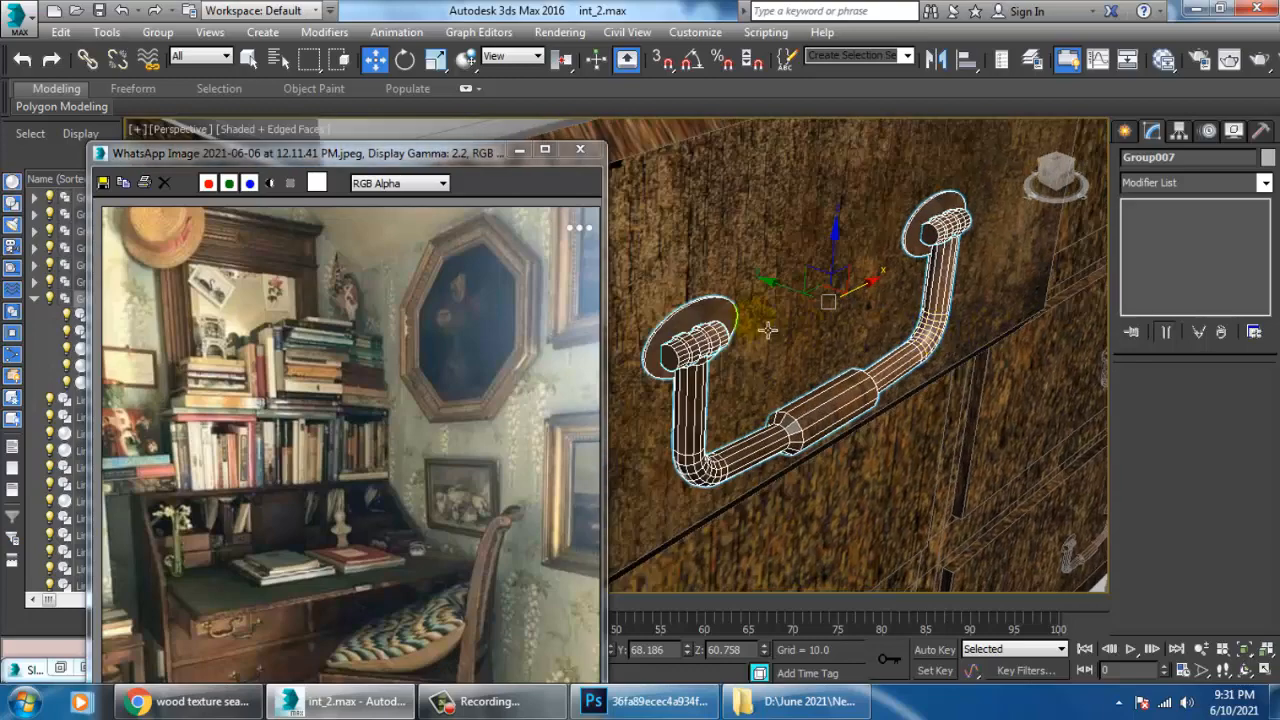
{"action": "left_click_drag", "start_coordinate": [802, 304], "coordinate": [798, 307]}
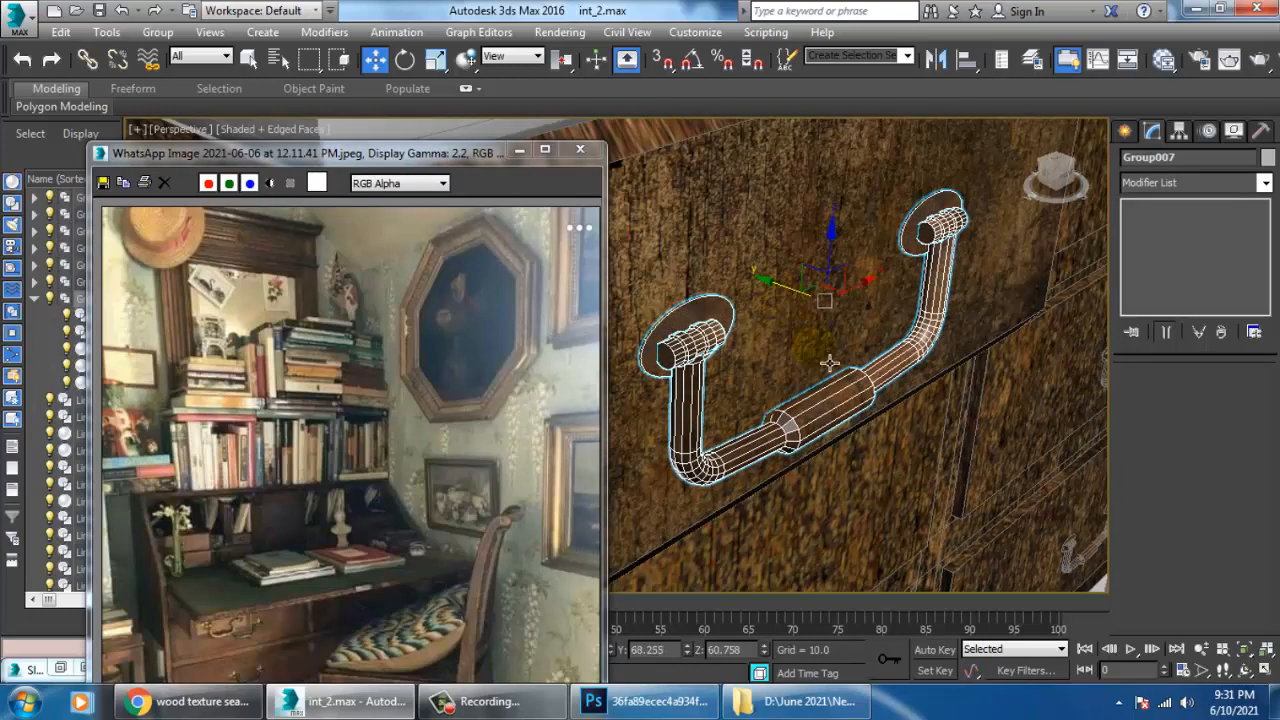
{"action": "middle_click_drag", "start_coordinate": [829, 362], "coordinate": [807, 353], "text": "alt"}
{"action": "scroll", "coordinate": [807, 353], "scroll_direction": "down", "scroll_amount": 3}
{"action": "left_click_drag", "start_coordinate": [828, 284], "coordinate": [828, 271]}
{"action": "scroll", "coordinate": [832, 284], "scroll_direction": "down", "scroll_amount": 4}
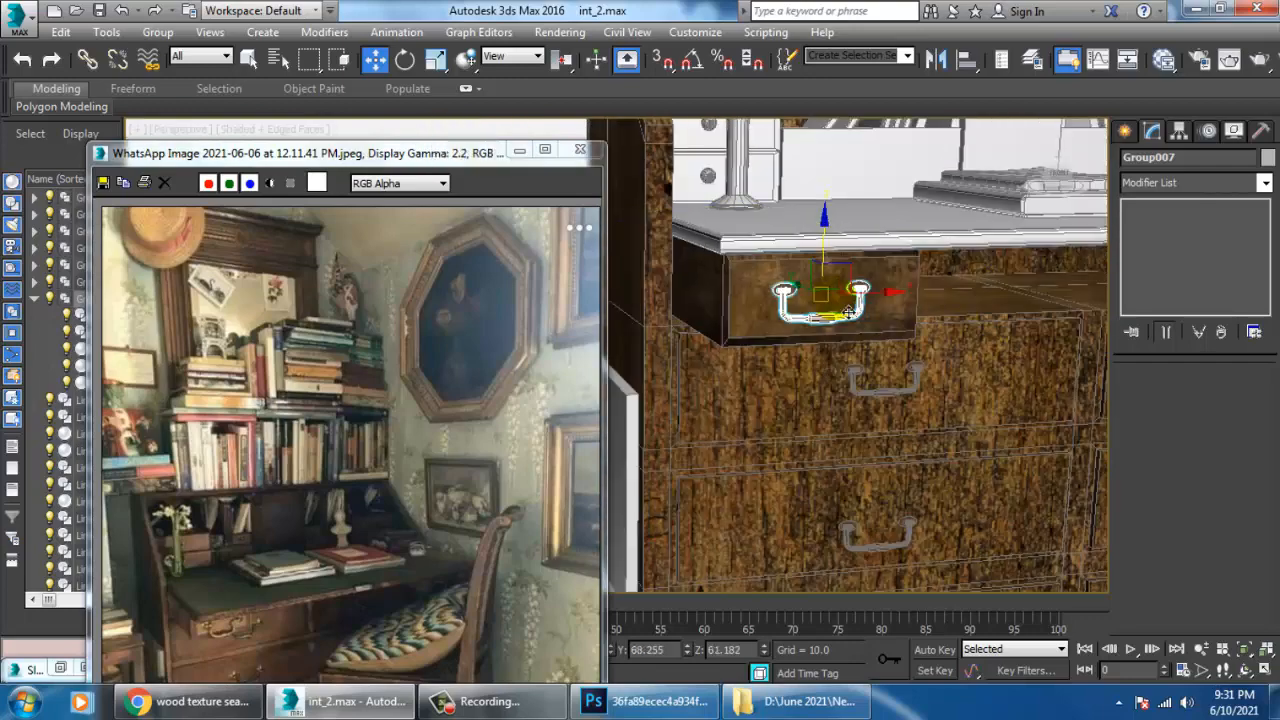
Delete the plain handle on the right pull-out drawer together with its end pieces and round plates.
{"action": "middle_click_drag", "start_coordinate": [838, 305], "coordinate": [548, 436]}
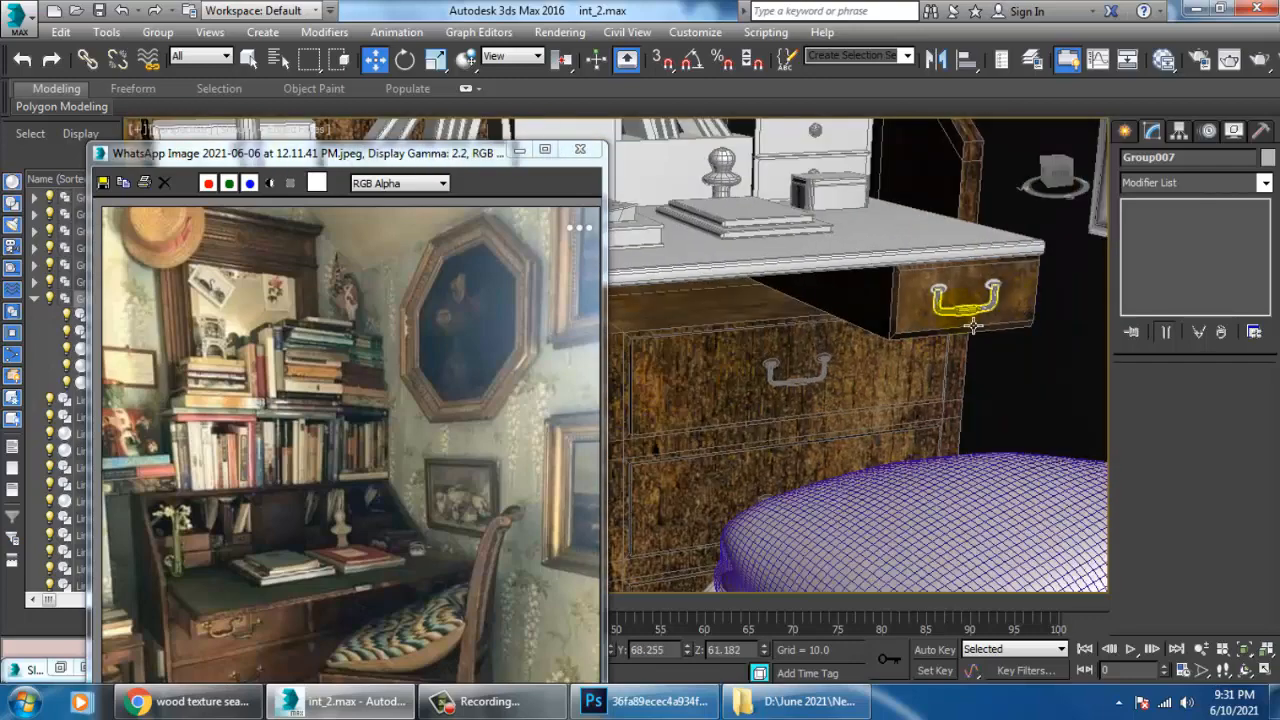
{"action": "left_click", "coordinate": [971, 318]}
{"action": "left_click", "coordinate": [1008, 298]}
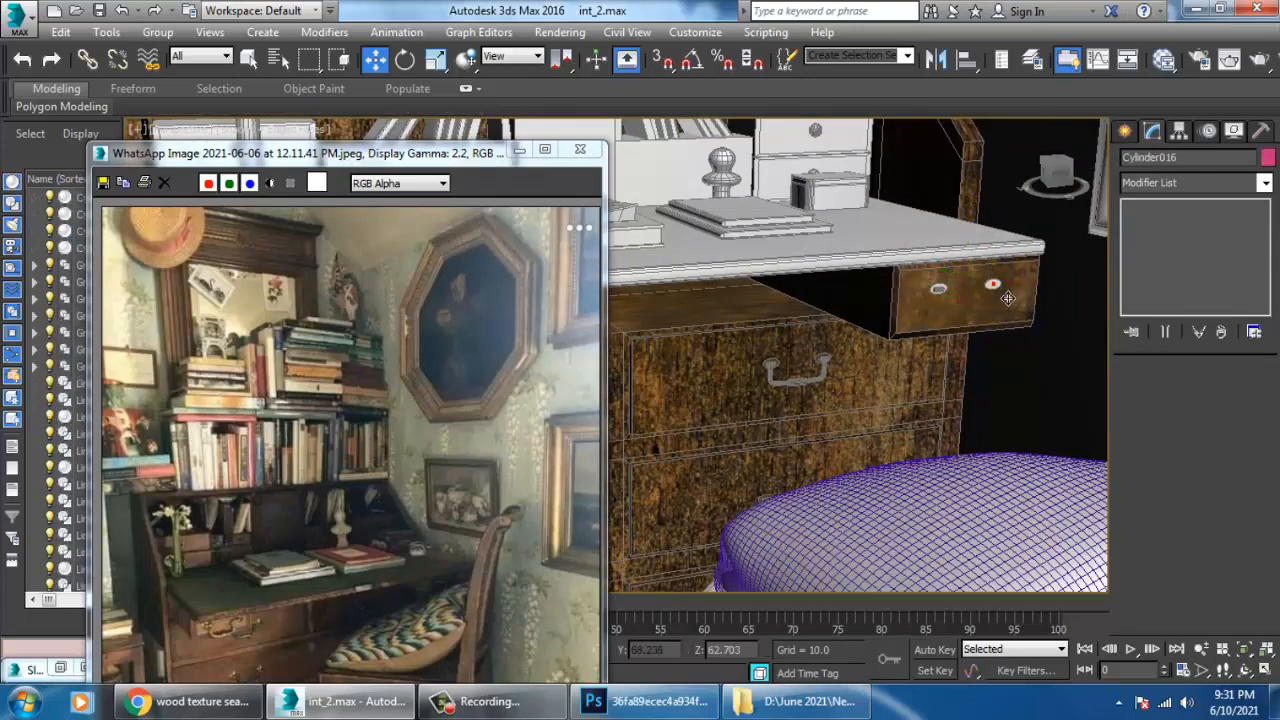
{"action": "left_click", "coordinate": [940, 290]}
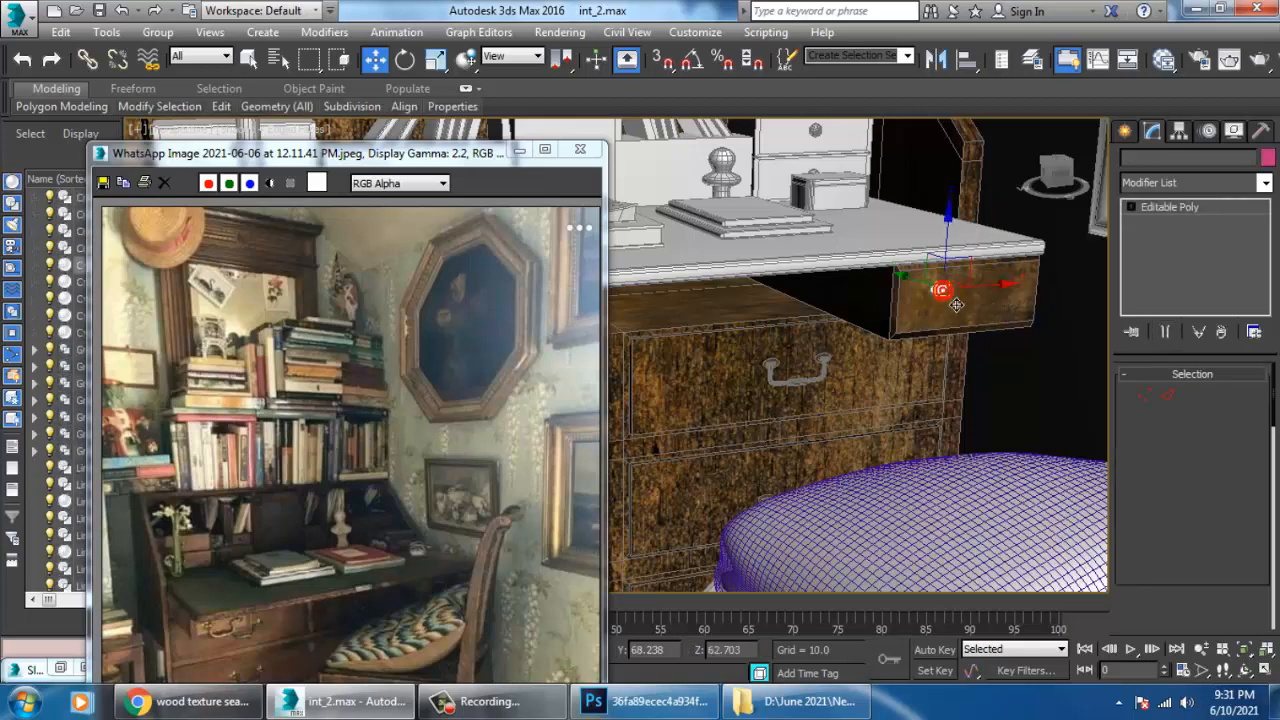
{"action": "left_click", "coordinate": [953, 305]}
Copy the textured handle group from the left pull-out drawer across to the front of the right pull-out drawer.
{"action": "scroll", "coordinate": [1006, 372], "scroll_direction": "down", "scroll_amount": 5}
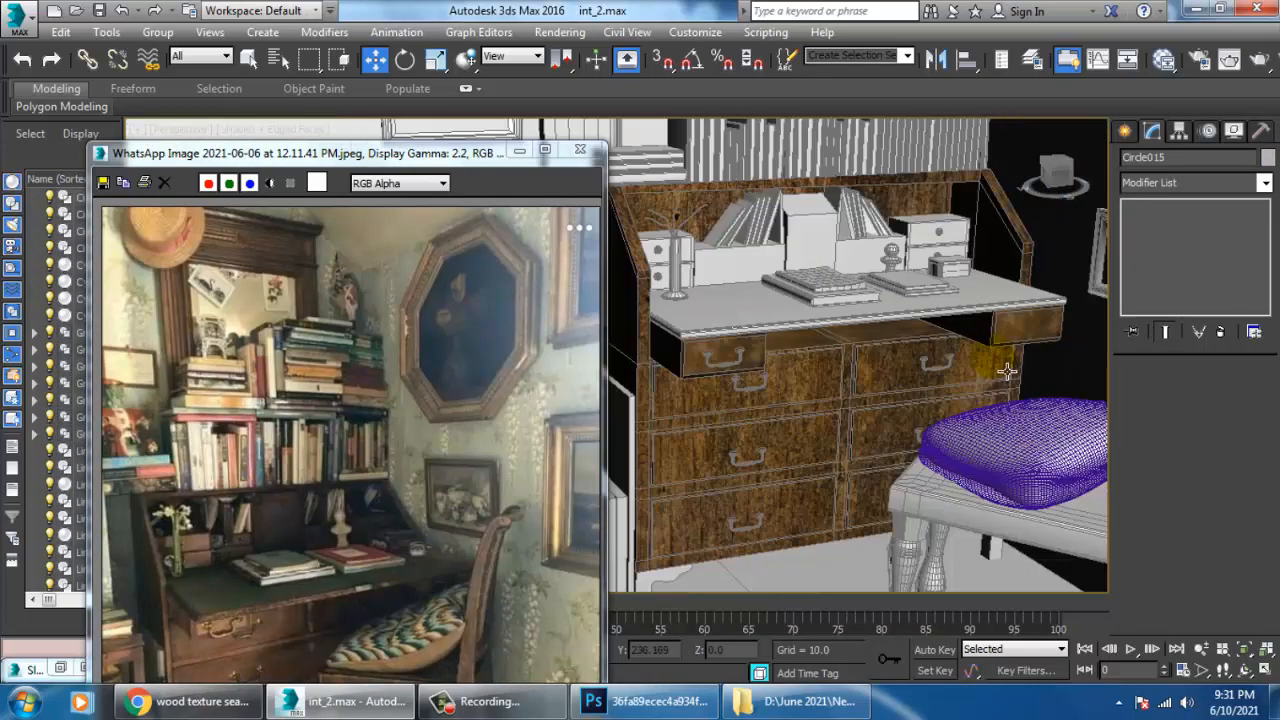
{"action": "left_click", "coordinate": [756, 383]}
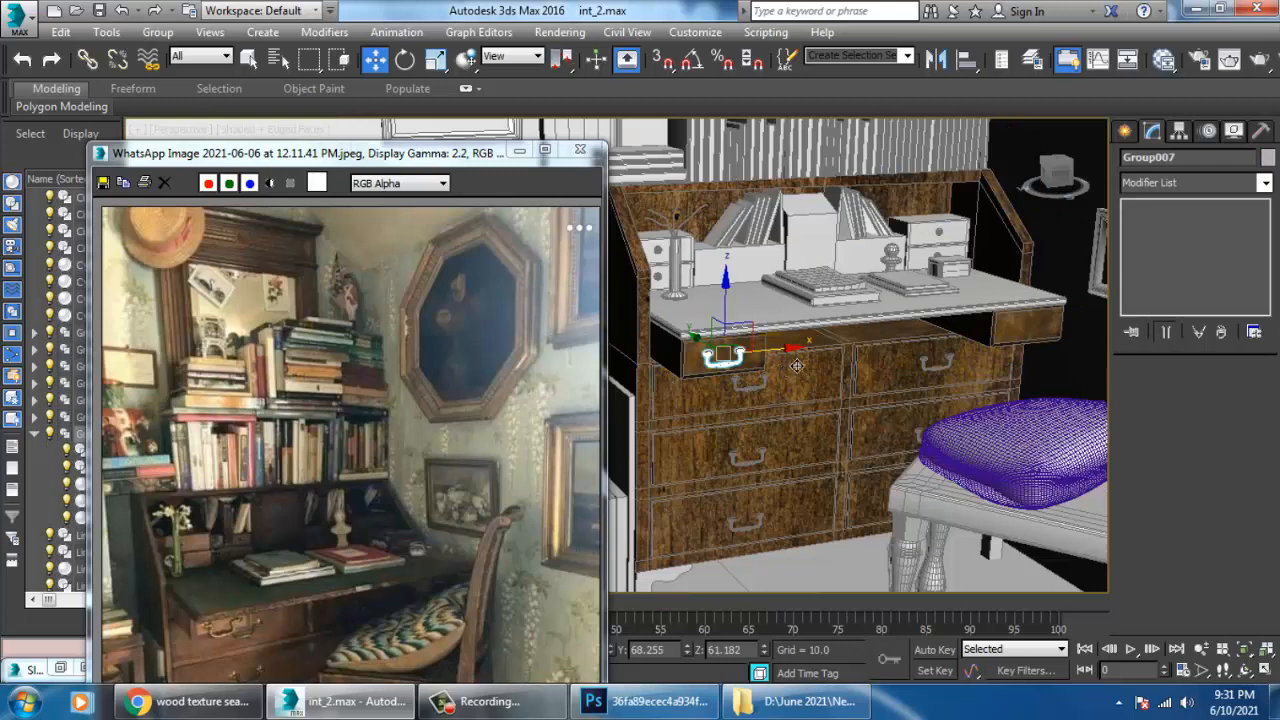
{"action": "left_click_drag", "start_coordinate": [796, 366], "coordinate": [1096, 341]}
{"action": "left_click", "coordinate": [656, 432]}
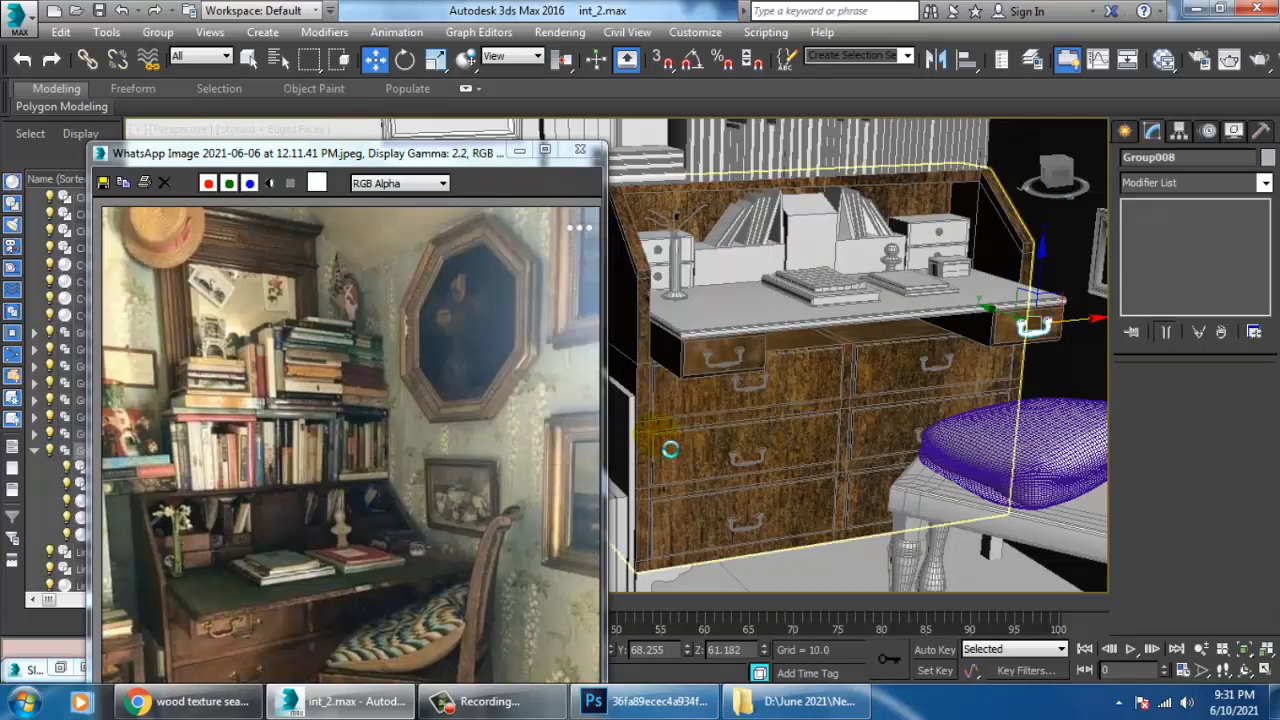
Minimize the reference photo window and examine the desk's wood texture and drawer handles from several angles and distances.
{"action": "left_click", "coordinate": [535, 157]}
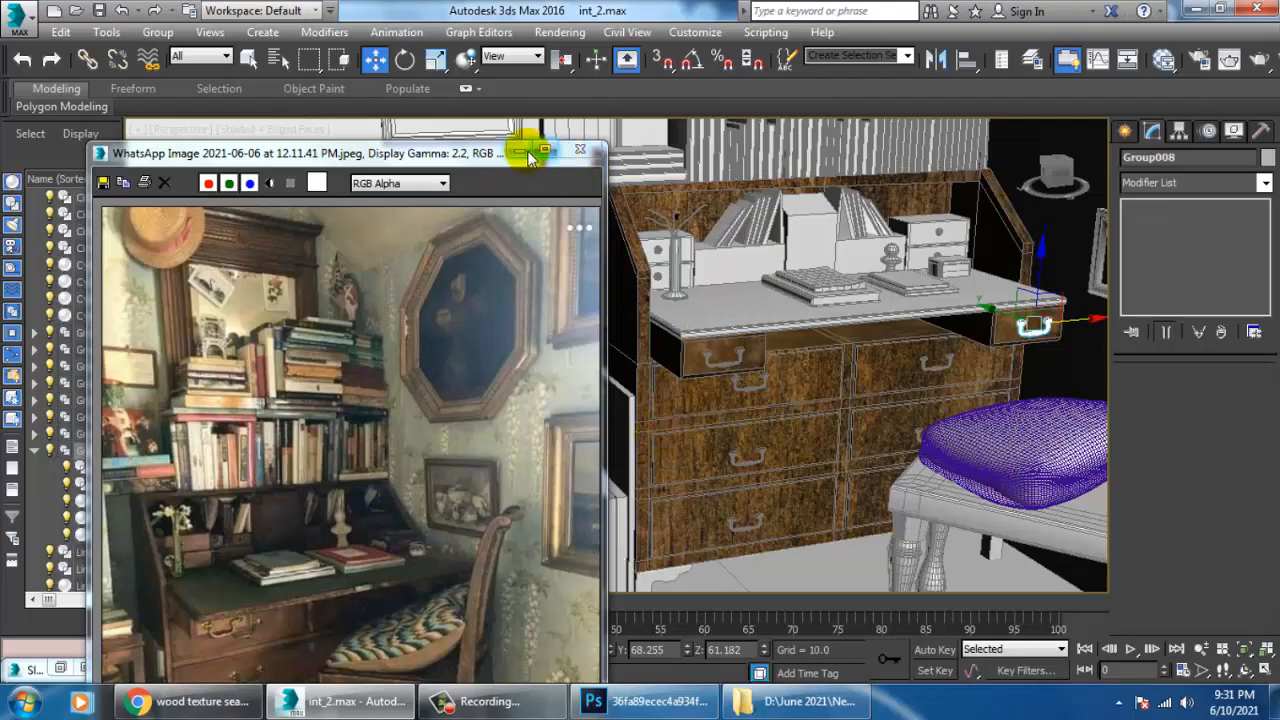
{"action": "left_click", "coordinate": [528, 155]}
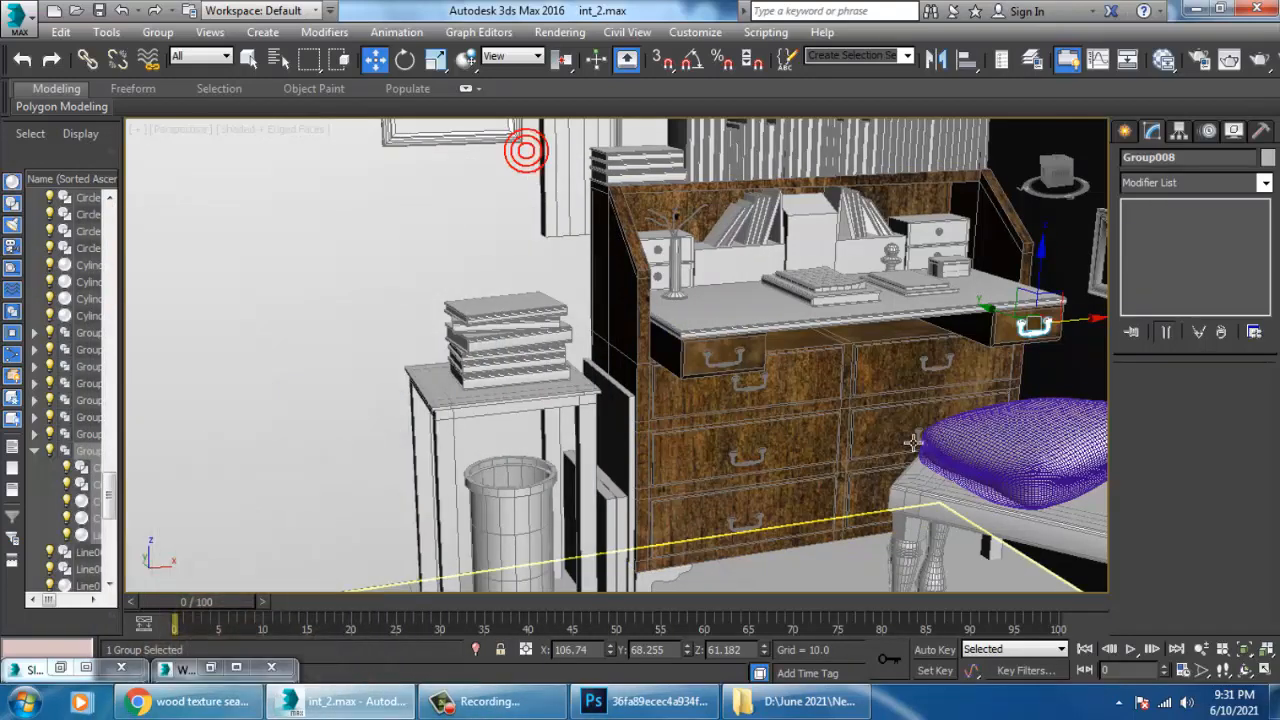
{"action": "scroll", "coordinate": [853, 360], "scroll_direction": "down", "scroll_amount": 5}
{"action": "scroll", "coordinate": [853, 360], "scroll_direction": "up", "scroll_amount": 6}
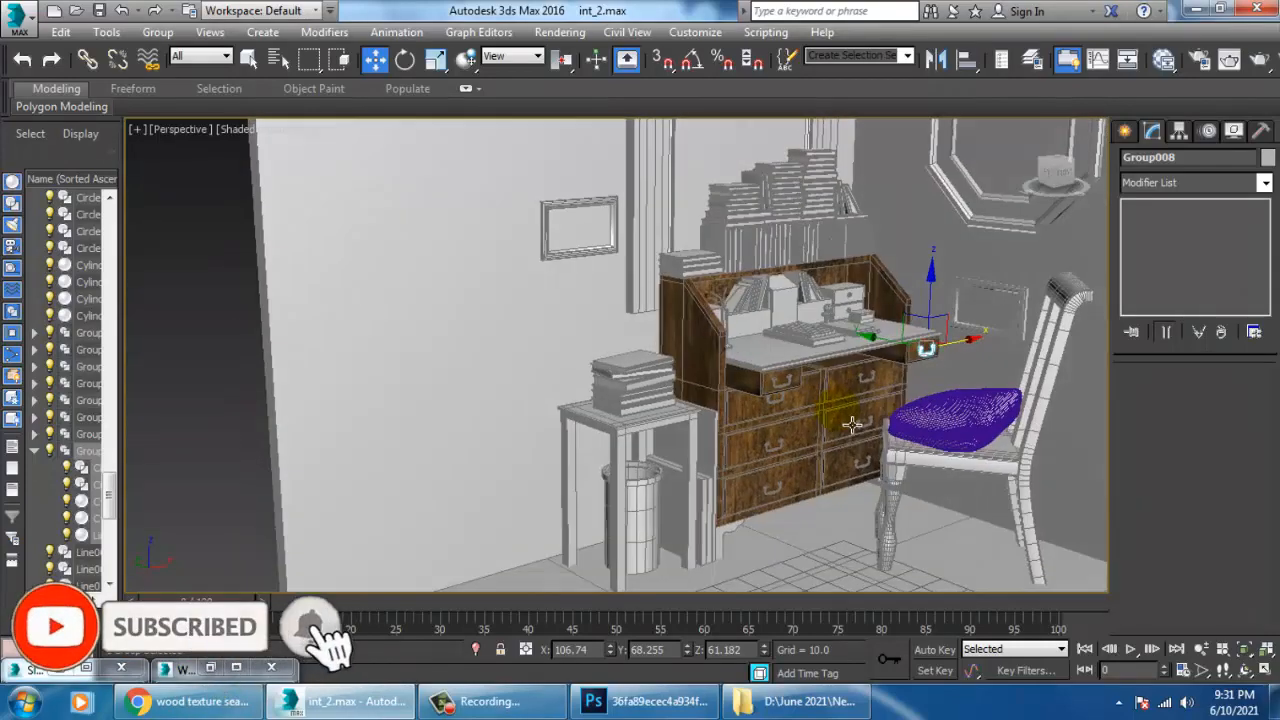
{"action": "scroll", "coordinate": [846, 400], "scroll_direction": "up", "scroll_amount": 5}
{"action": "scroll", "coordinate": [958, 500], "scroll_direction": "down", "scroll_amount": 3}
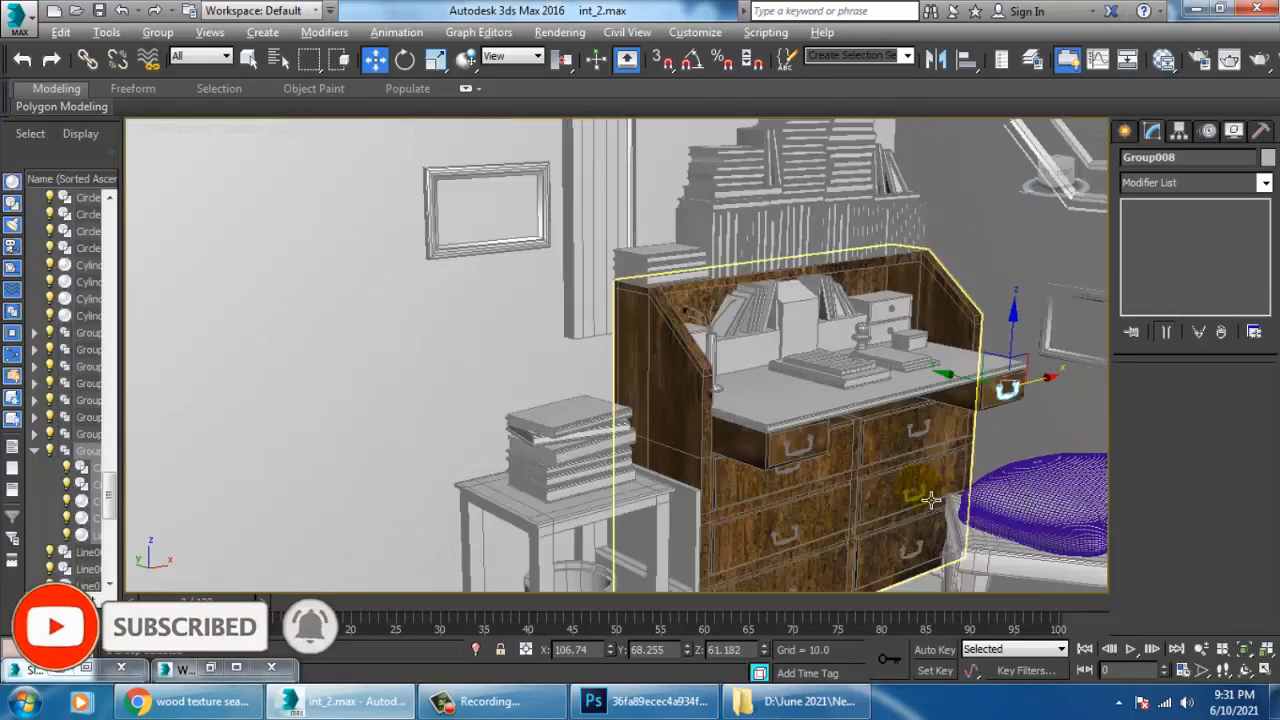
{"action": "middle_click_drag", "start_coordinate": [909, 491], "coordinate": [897, 434], "text": "alt"}
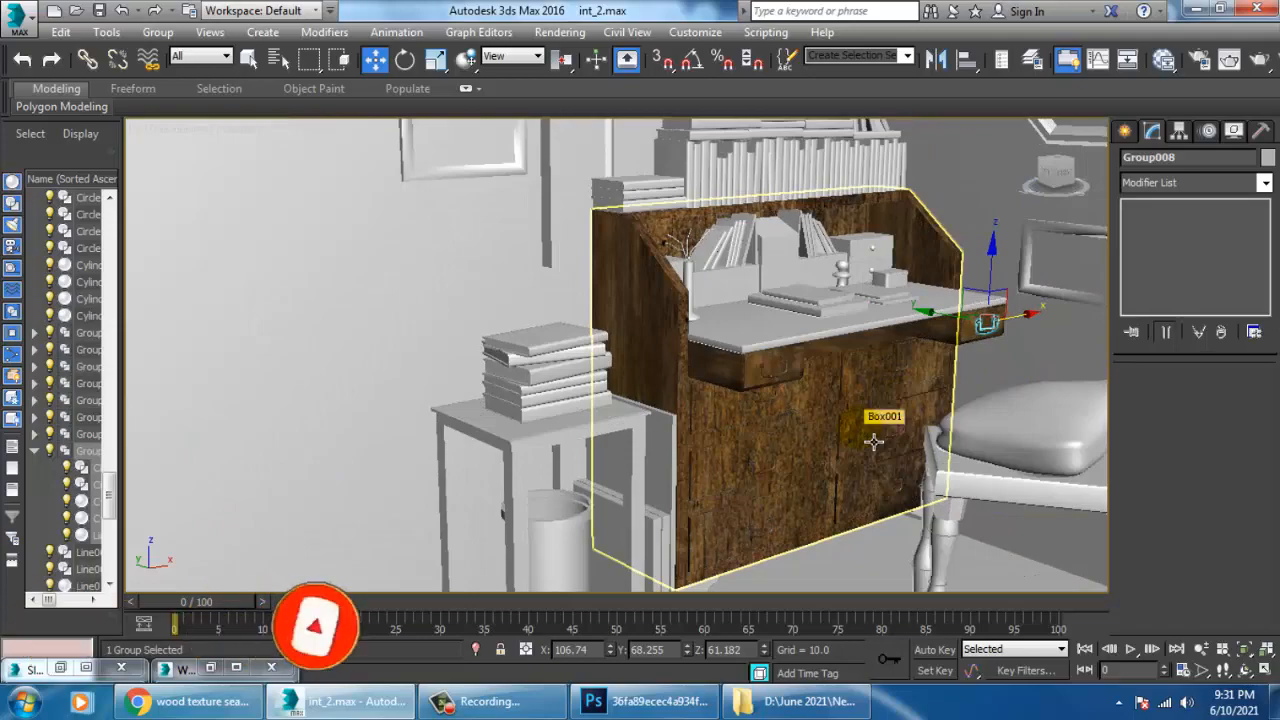
{"action": "scroll", "coordinate": [800, 420], "scroll_direction": "up", "scroll_amount": 5}
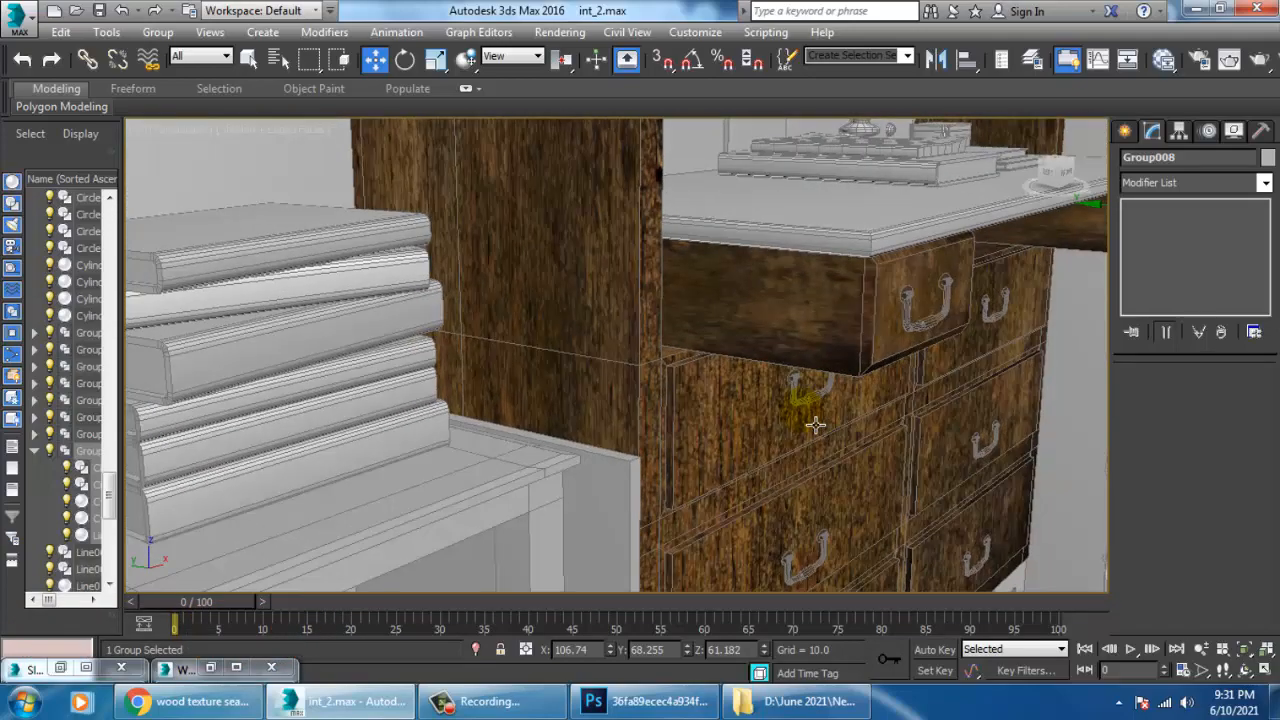
{"action": "scroll", "coordinate": [777, 426], "scroll_direction": "down", "scroll_amount": 1}
{"action": "scroll", "coordinate": [775, 400], "scroll_direction": "up", "scroll_amount": 2}
{"action": "middle_click_drag", "start_coordinate": [775, 385], "coordinate": [840, 251]}
{"action": "scroll", "coordinate": [915, 440], "scroll_direction": "down", "scroll_amount": 3}
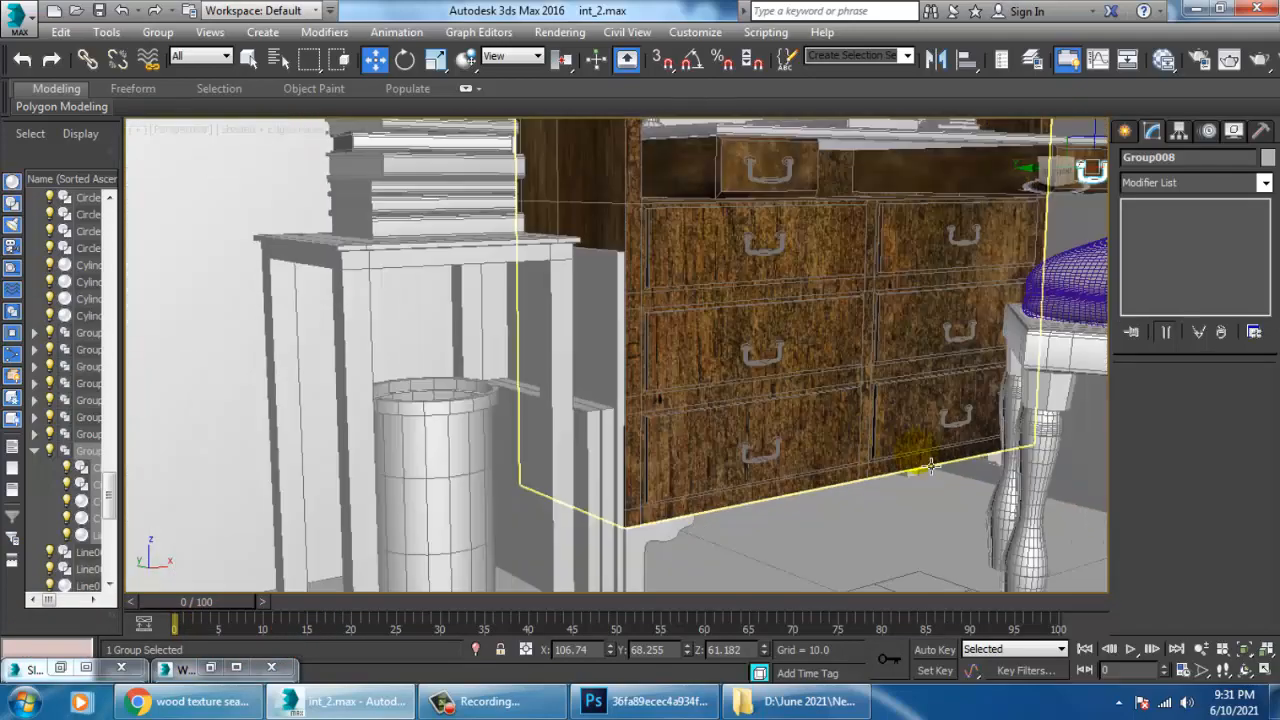
{"action": "middle_click_drag", "start_coordinate": [920, 466], "coordinate": [928, 432], "text": "alt"}
{"action": "middle_click_drag", "start_coordinate": [928, 485], "coordinate": [870, 459], "text": "alt"}
{"action": "scroll", "coordinate": [908, 396], "scroll_direction": "down", "scroll_amount": 3}
{"action": "scroll", "coordinate": [870, 459], "scroll_direction": "up", "scroll_amount": 5}
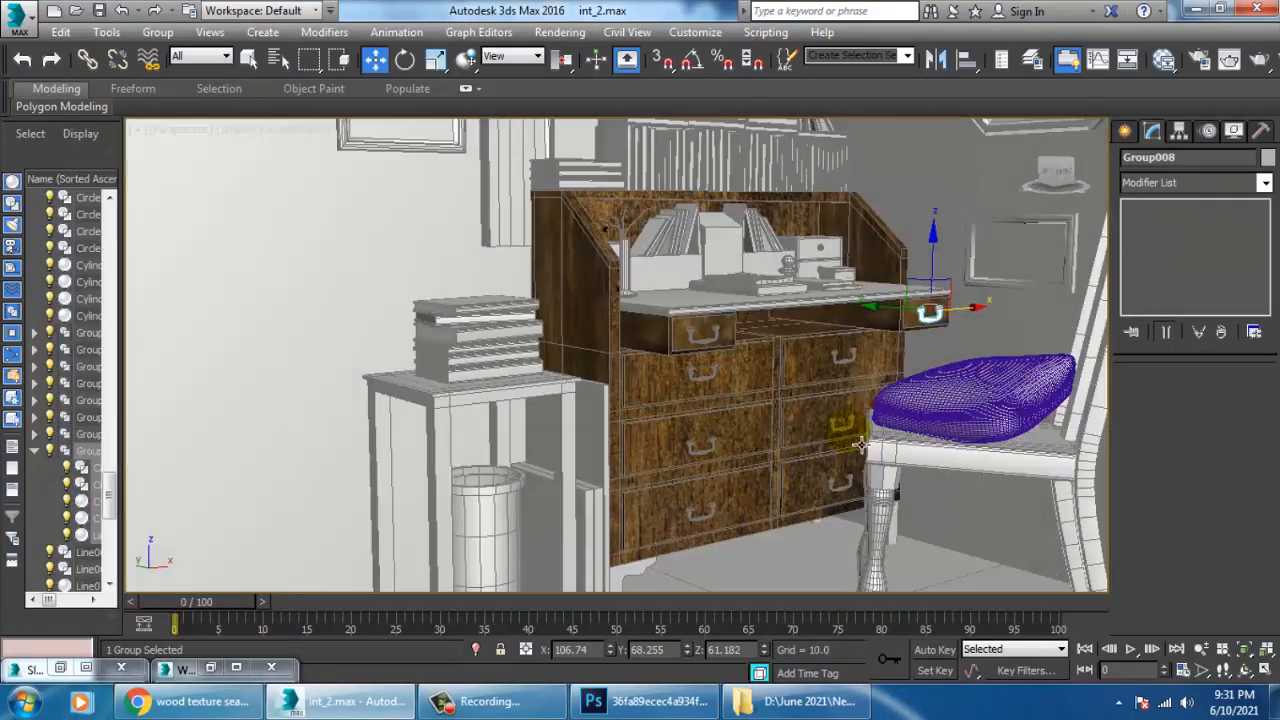
{"action": "scroll", "coordinate": [884, 420], "scroll_direction": "down", "scroll_amount": 3}
{"action": "middle_click_drag", "start_coordinate": [925, 414], "coordinate": [884, 425]}
{"action": "scroll", "coordinate": [884, 425], "scroll_direction": "up", "scroll_amount": 3}
{"action": "scroll", "coordinate": [884, 425], "scroll_direction": "down", "scroll_amount": 2}
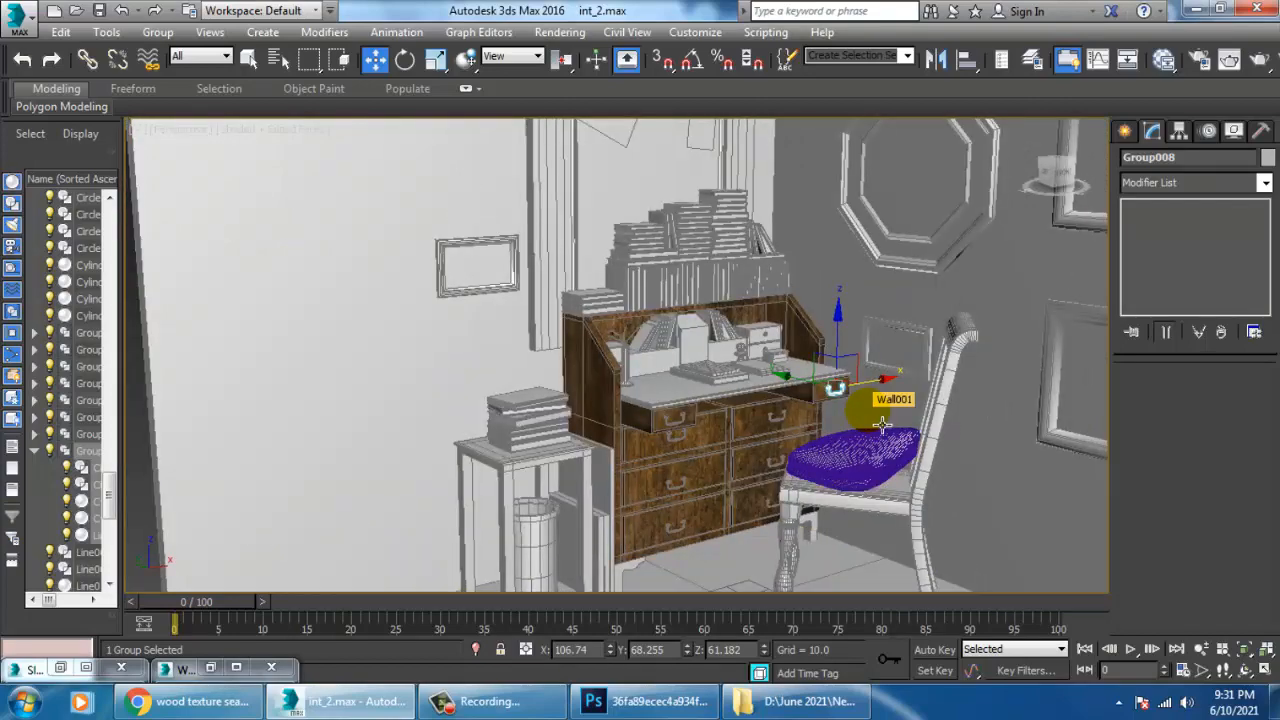